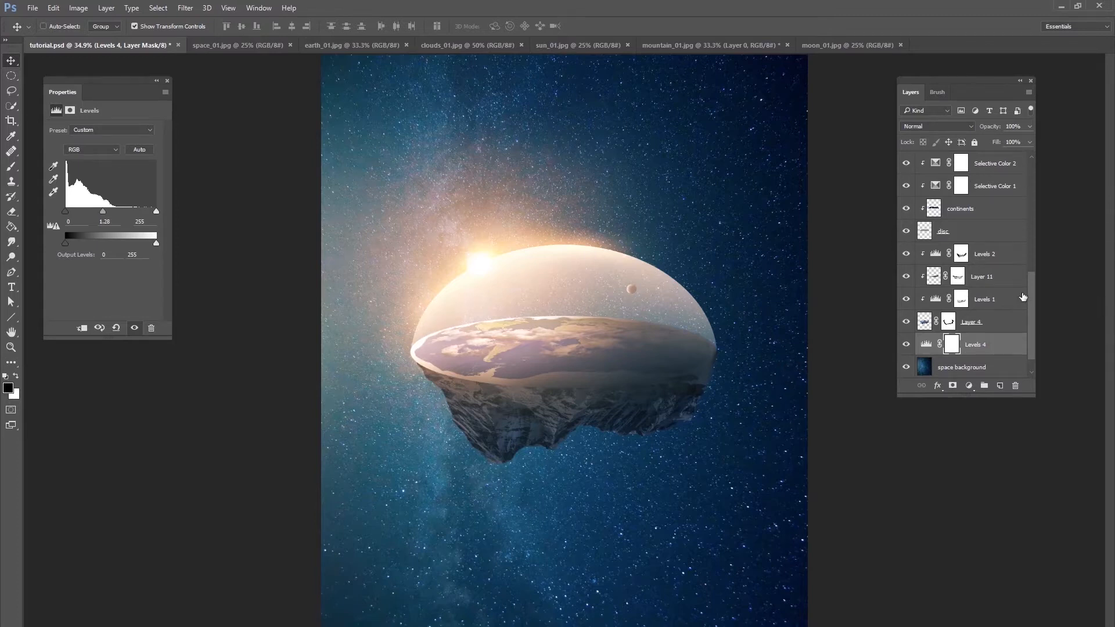
- Toggle the visibility of the Gradient Map 1 and Selective Color 3 layers to compare the finished composite
scroll(1033, 256, up, 5)
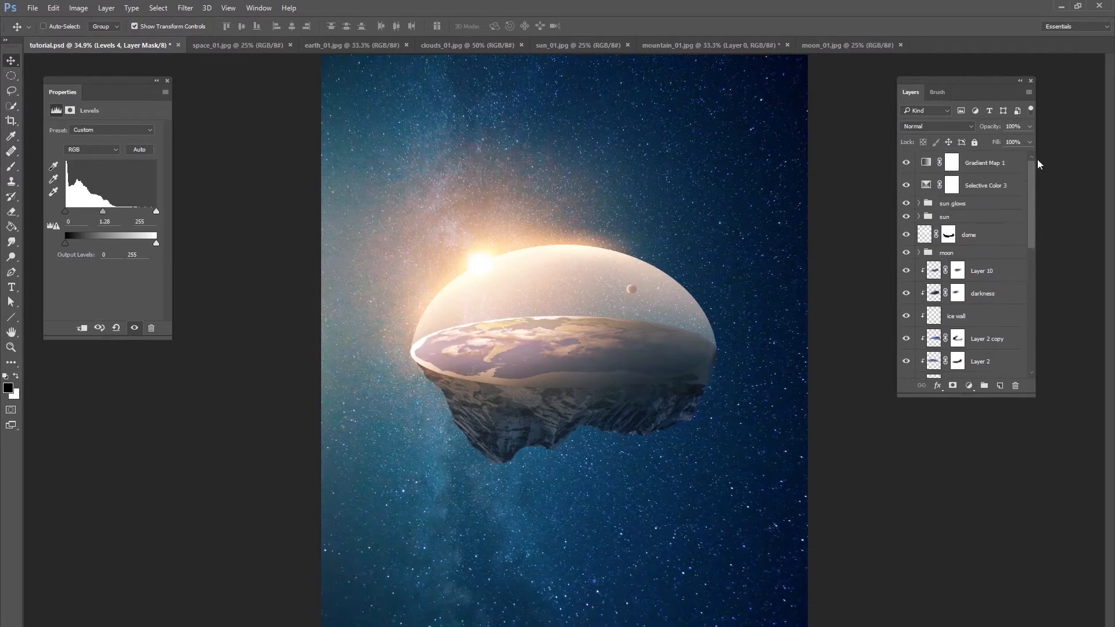
click(906, 163)
click(906, 186)
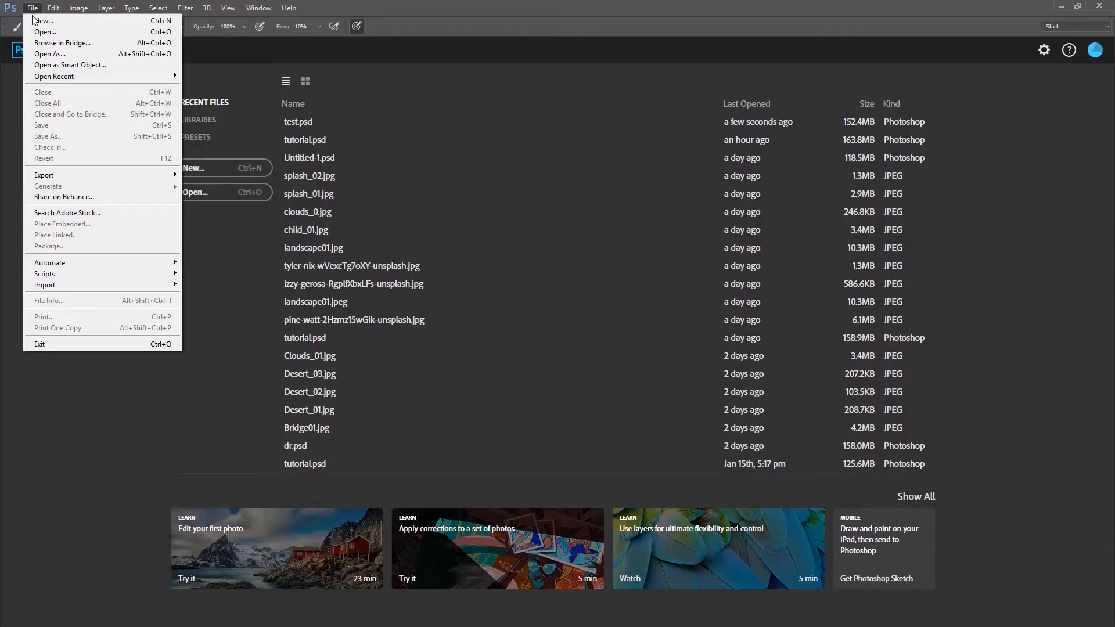
- Create a new portrait RGB document 2400 pixels wide at 300 pixels/inch with a white background
click(53, 22)
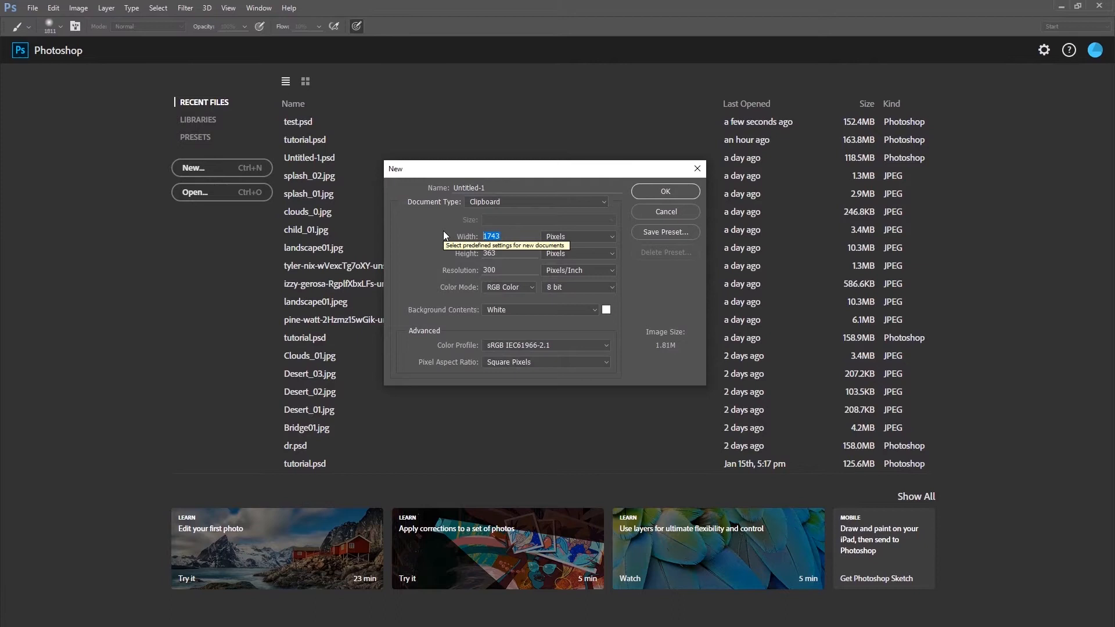
text(2400)
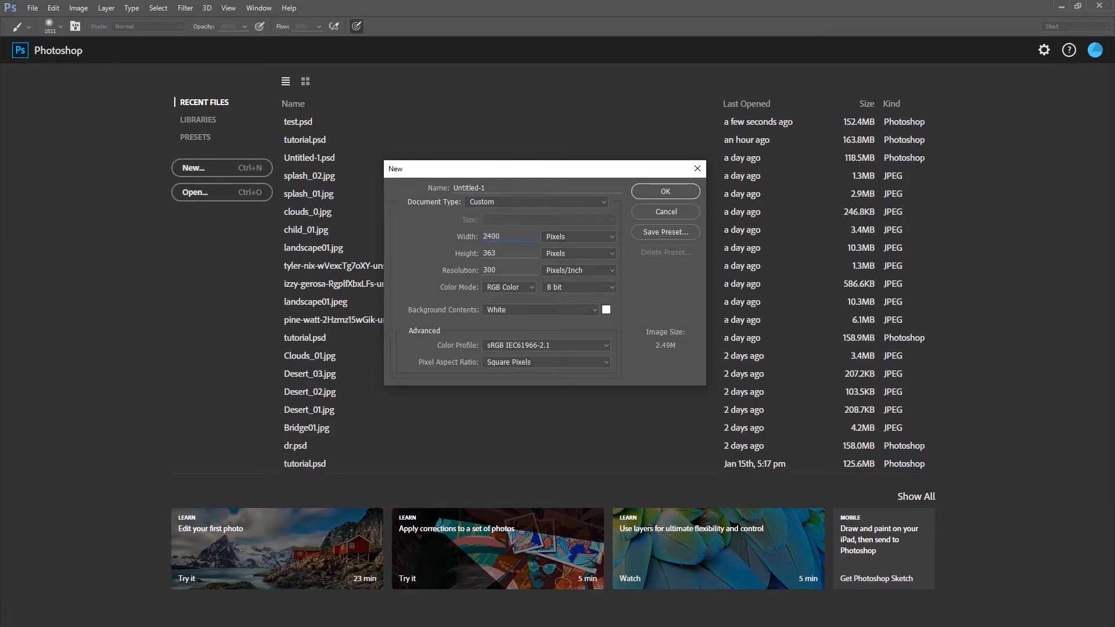
key(Tab)
text(300)
key(Return)
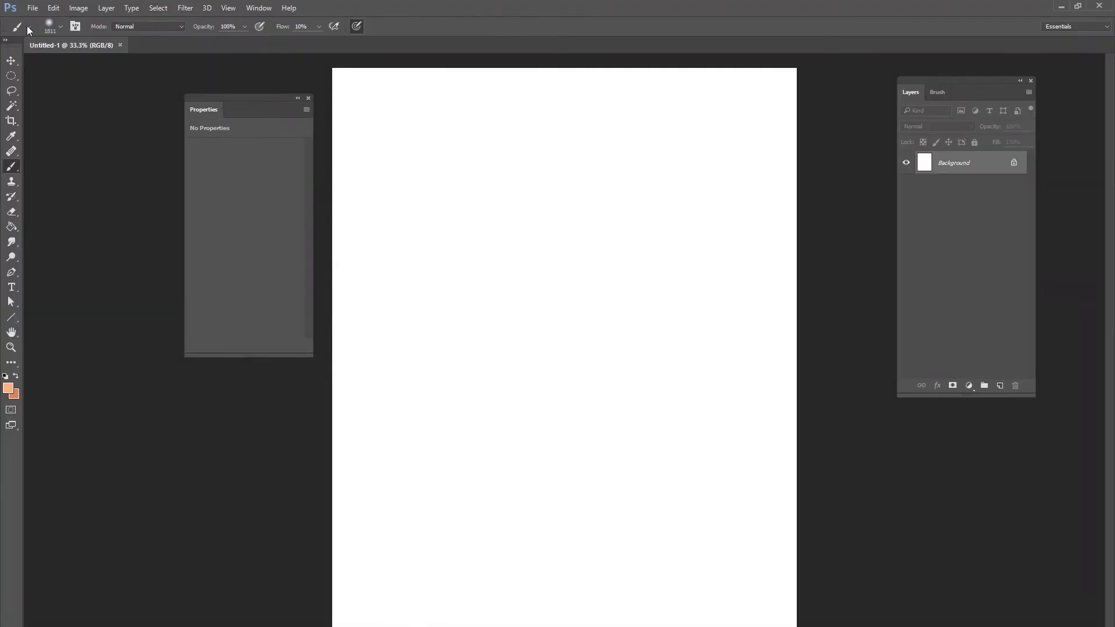
- Save the new document as a Photoshop file named tutorial in the Flat Earth folder
click(33, 7)
click(68, 135)
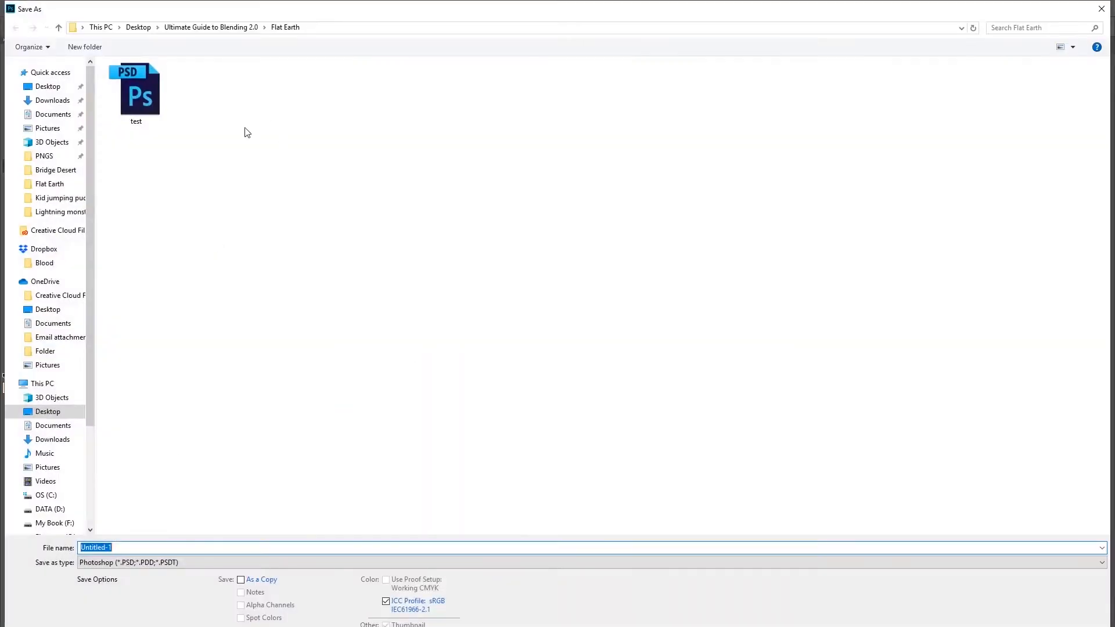
text(tutorial)
key(Return)
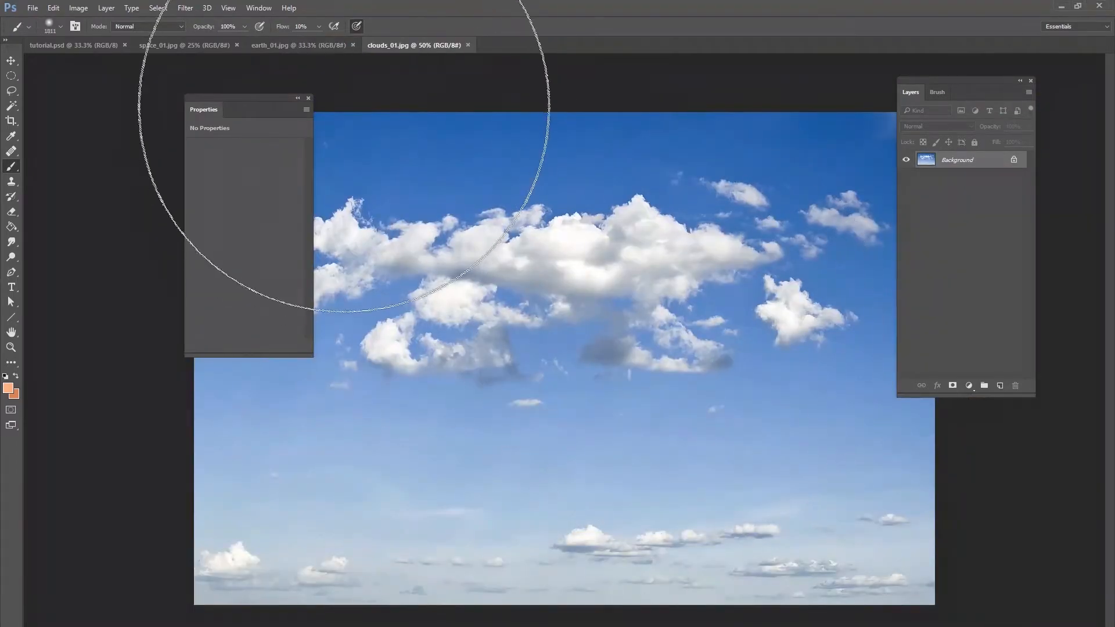
- Move the Properties panel aside, look through the mountain and sun source images, and return to tutorial.psd
drag(278, 103, 152, 95)
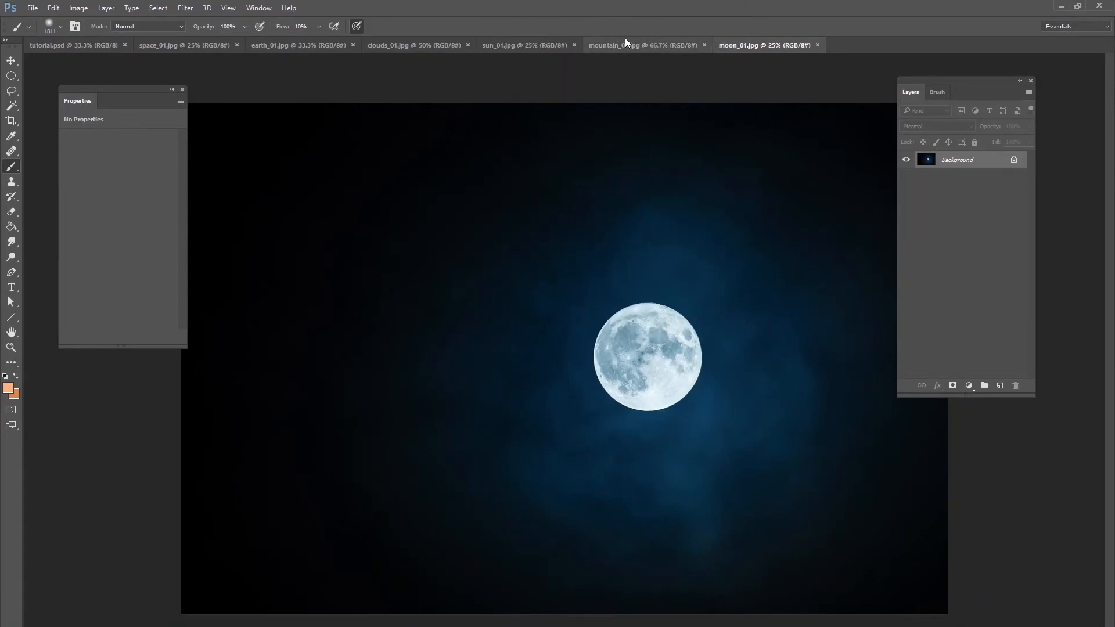
click(654, 45)
click(525, 46)
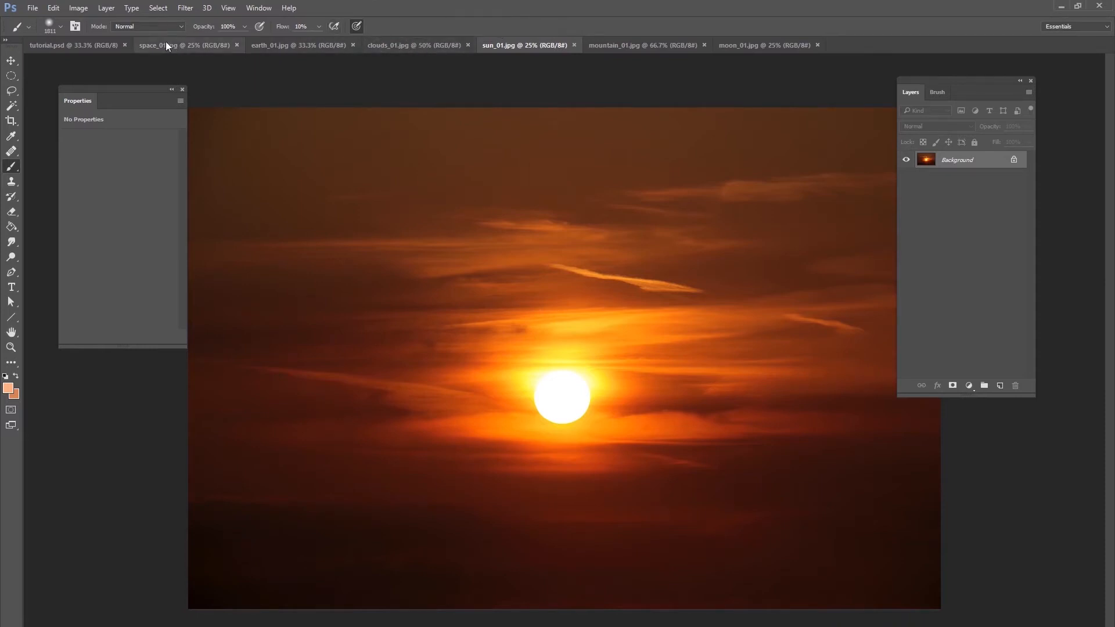
click(89, 46)
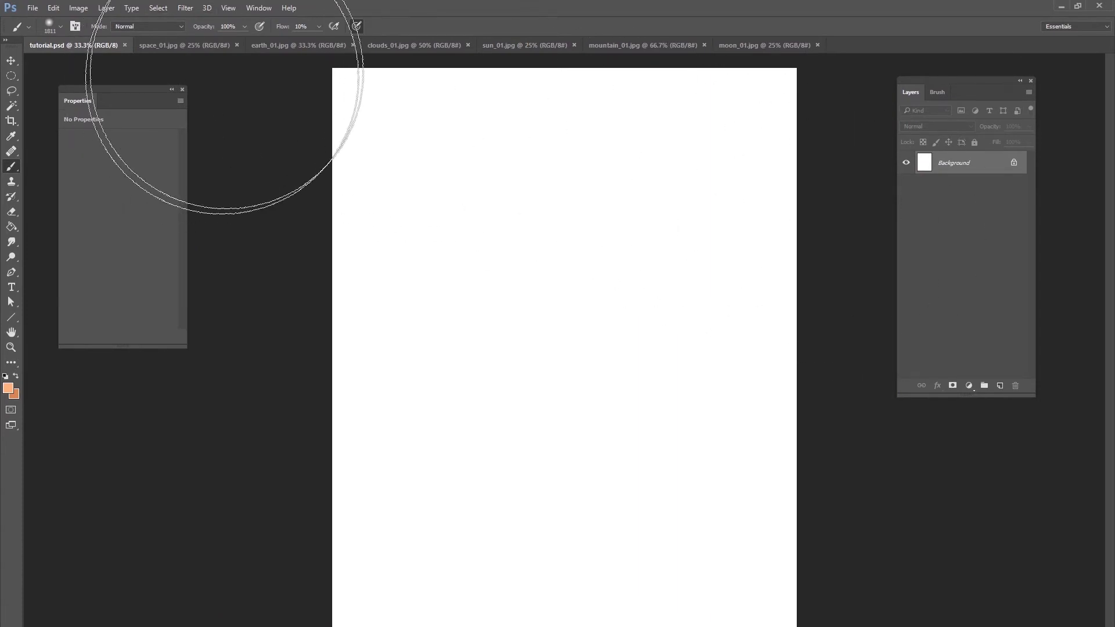
- Copy the starry sky from space_01.jpg into tutorial.psd as a new layer using the Move tool
click(179, 46)
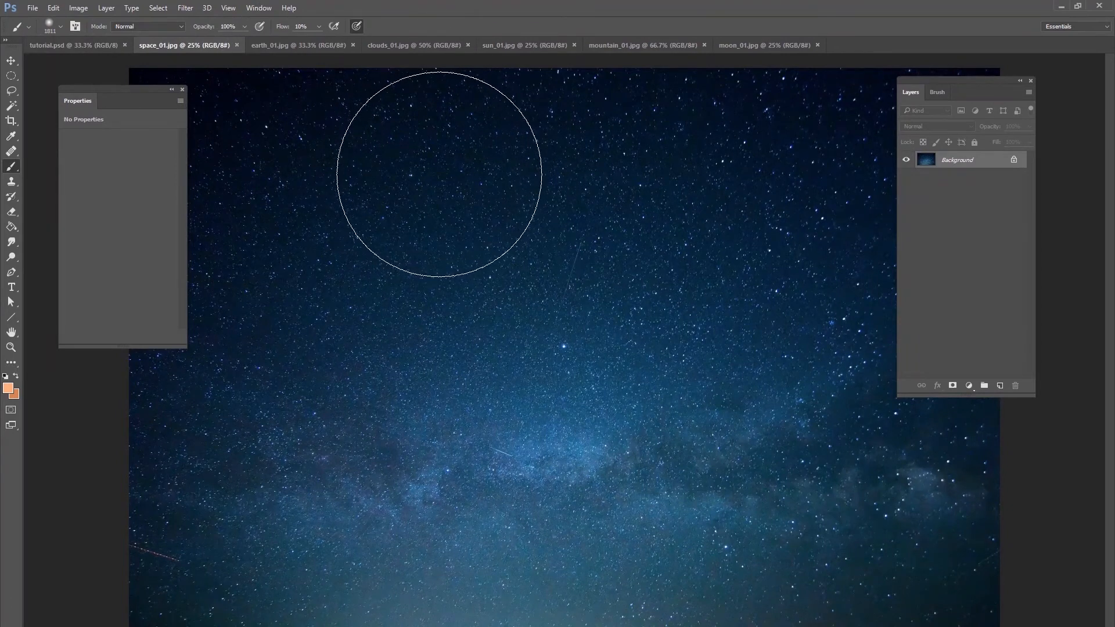
click(12, 60)
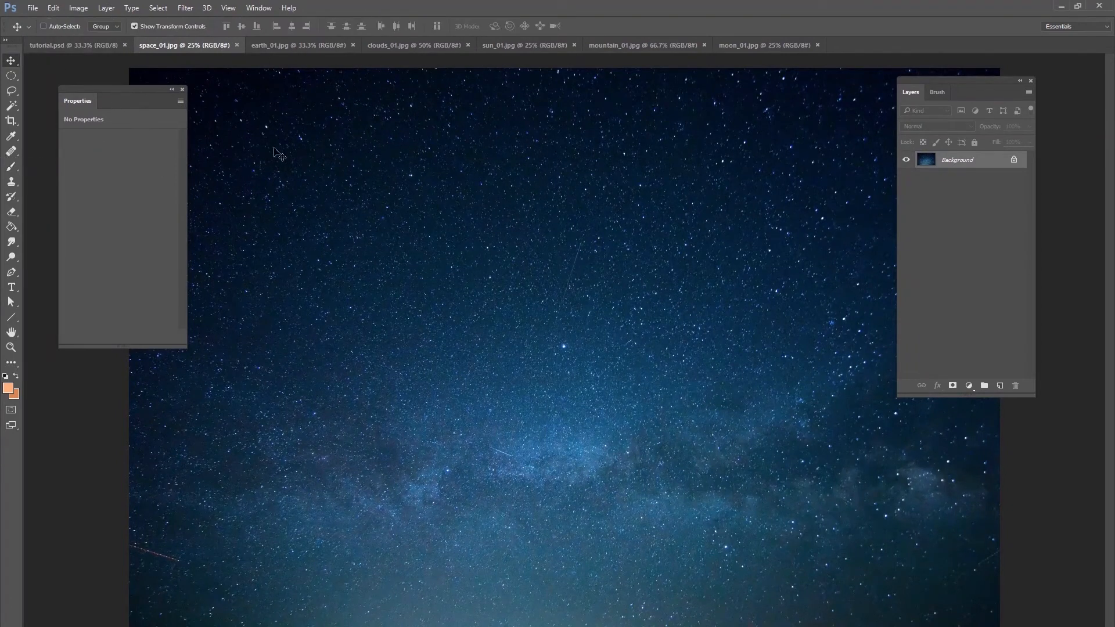
drag(221, 93, 592, 297)
drag(643, 360, 522, 319)
drag(403, 269, 548, 288)
- Rotate the starry sky layer 90° clockwise
click(59, 7)
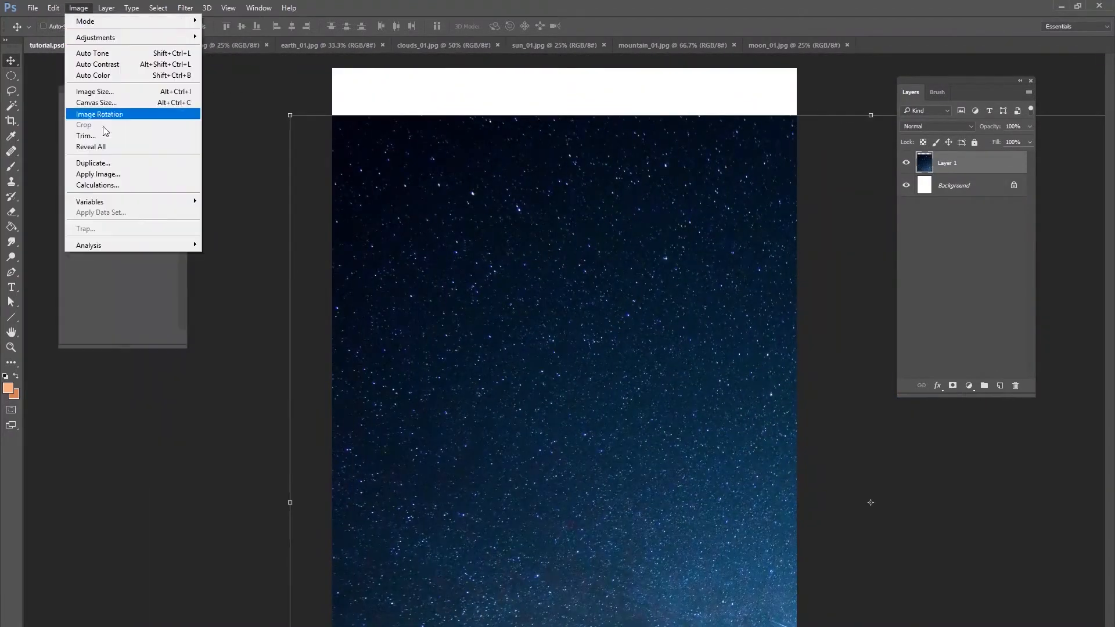
mouse_move(54, 8)
mouse_move(104, 247)
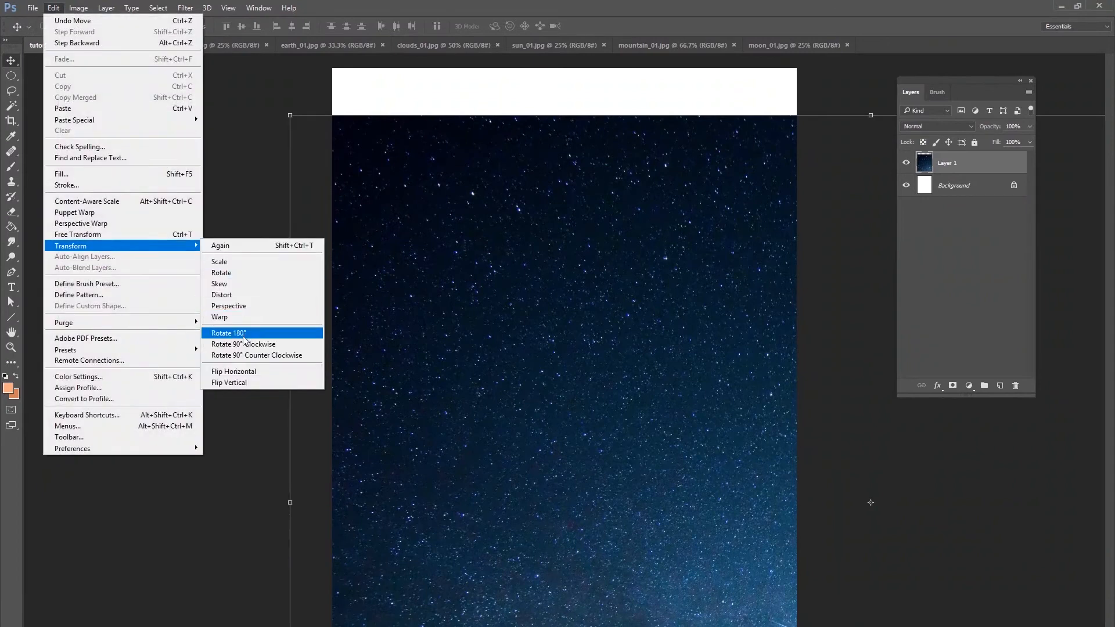
click(262, 346)
- Scale the starry sky layer to about 61% and position it over the canvas
drag(601, 258, 394, 216)
drag(320, 141, 513, 431)
drag(628, 540, 468, 173)
drag(939, 60, 849, 190)
drag(733, 268, 703, 139)
drag(823, 66, 791, 91)
drag(765, 115, 772, 88)
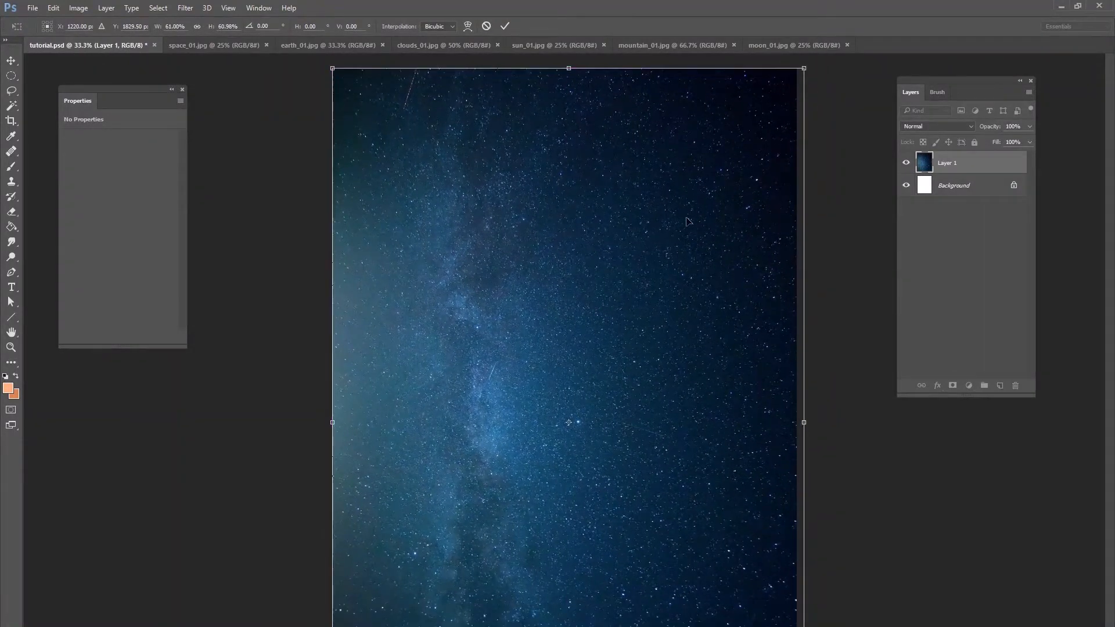
drag(652, 217, 639, 164)
drag(601, 301, 597, 283)
- Nudge the starry sky layer slightly to the right over the canvas and apply the transformation
key(Right)
key(Right)
key(Right)
key(Right)
key(Right)
key(Right)
key(Right)
key(Right)
key(Right)
key(Right)
key(Right)
key(Right)
key(Right)
key(Right)
key(Right)
key(Right)
key(Right)
key(Right)
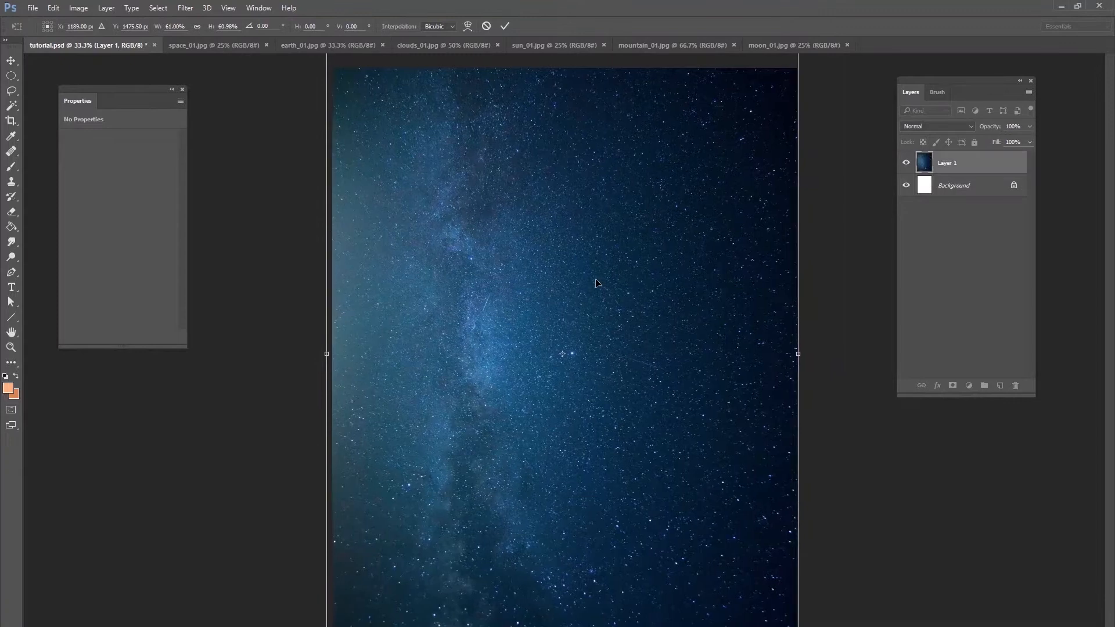
click(511, 26)
- Rename the starry sky layer as space background
double_click(948, 164)
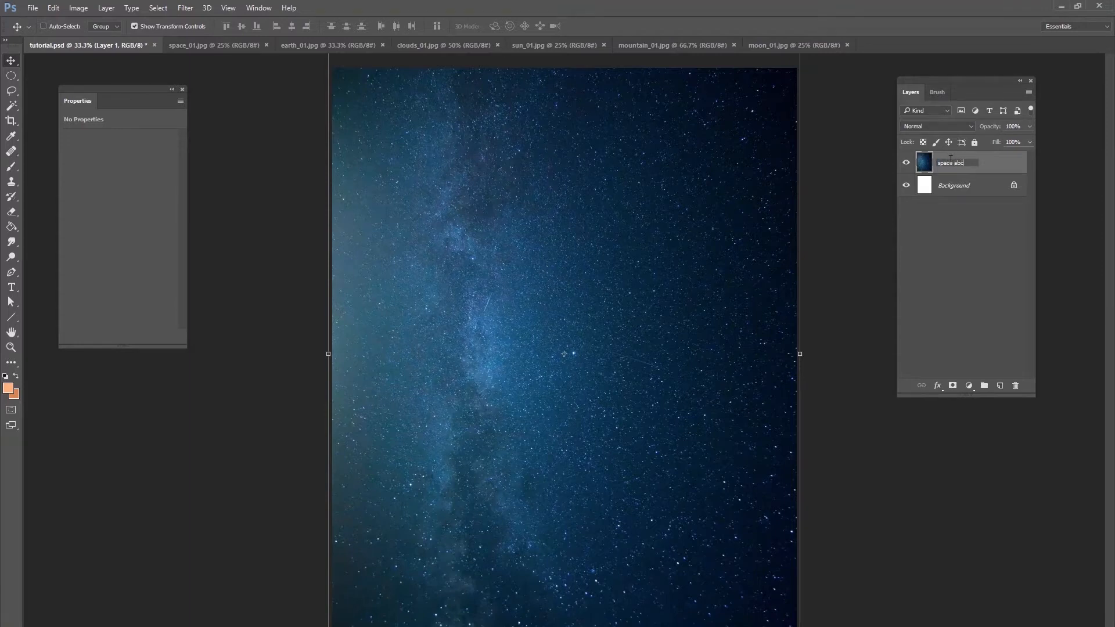
text(space background)
key(Return)
- Add a new layer above the space background and select a wide, flat ellipse about 4.9 in across mid-canvas
click(971, 186)
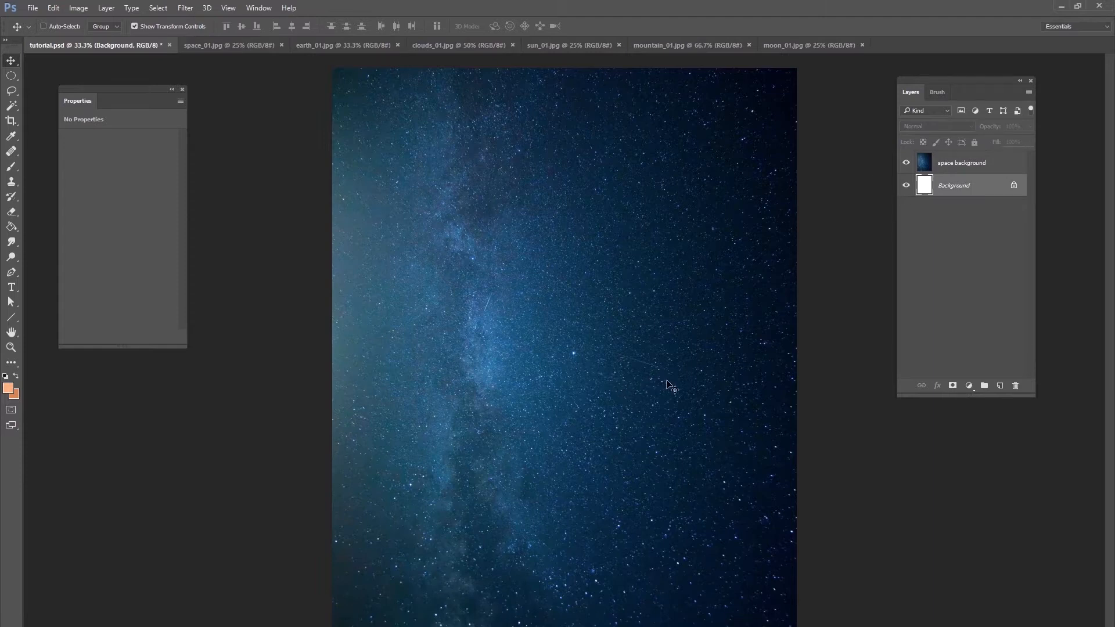
click(964, 169)
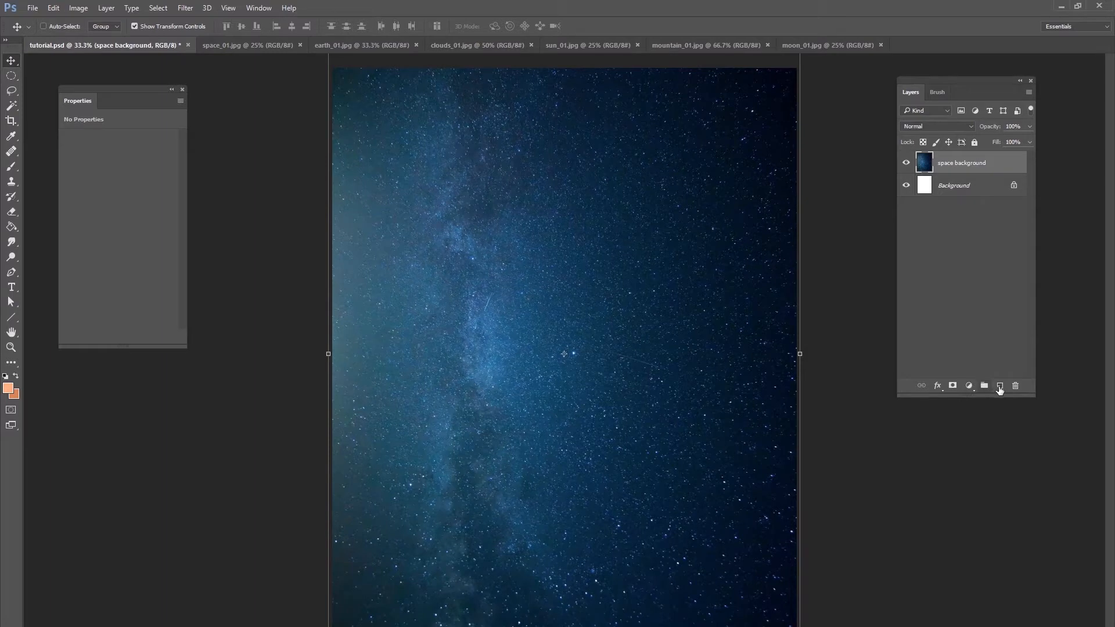
click(998, 386)
drag(11, 75, 58, 87)
drag(431, 234, 706, 400)
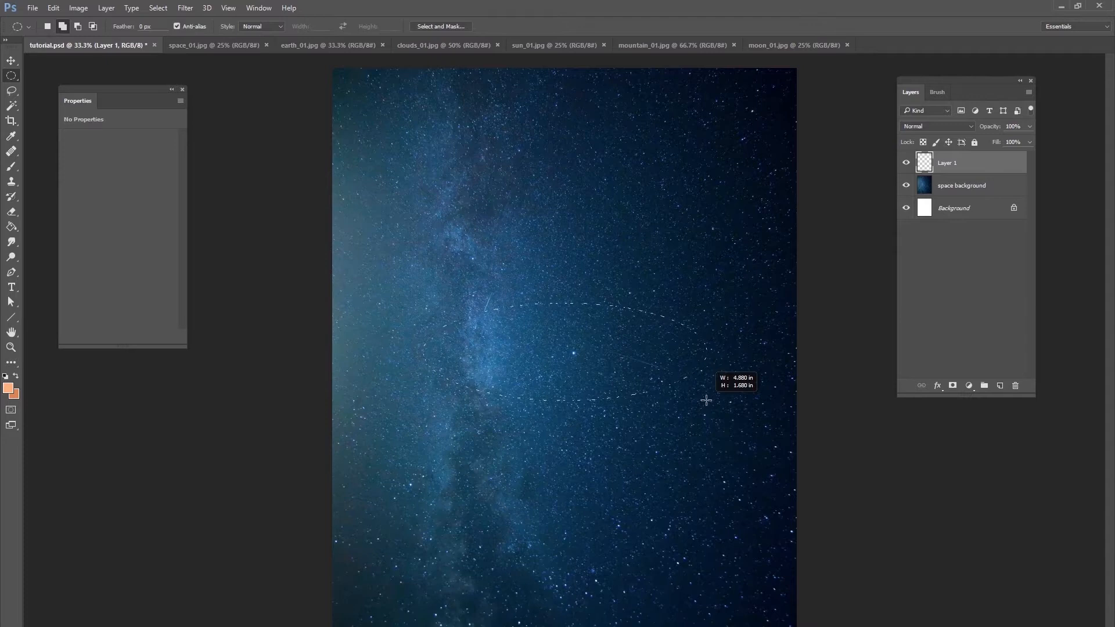
mouse_move(706, 400)
mouse_down()
mouse_move(665, 553)
mouse_move(711, 386)
mouse_up()
mouse_move(711, 394)
mouse_down()
mouse_move(712, 380)
mouse_move(714, 393)
mouse_up()
- Fill the elliptical selection with medium grey on the new layer using the Paint Bucket, and deselect it
click(12, 231)
click(58, 239)
click(8, 388)
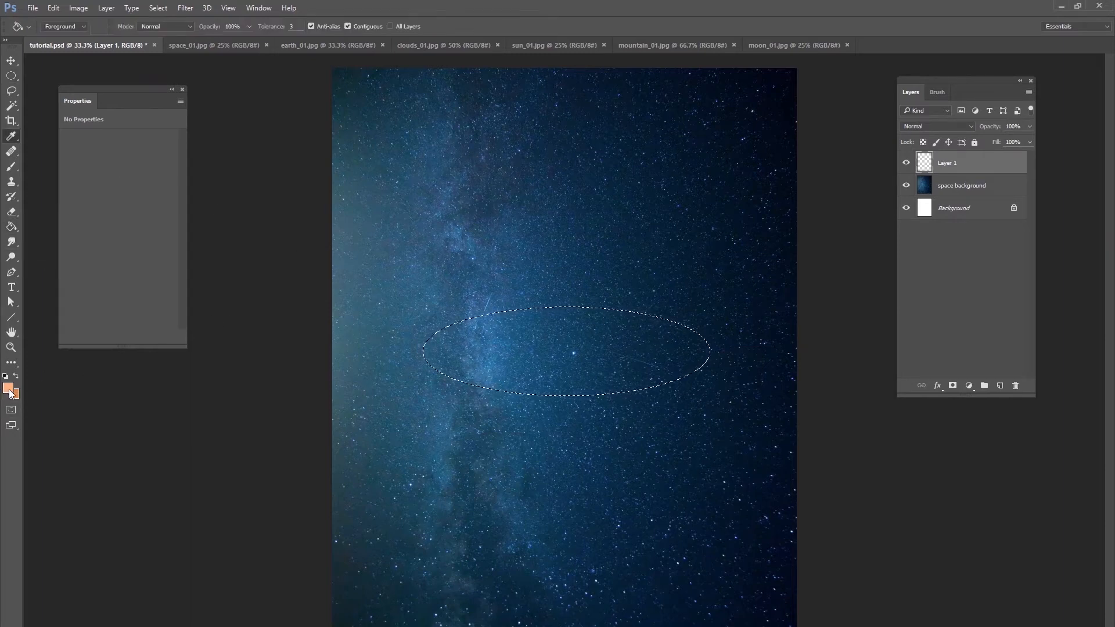
click(581, 319)
click(593, 346)
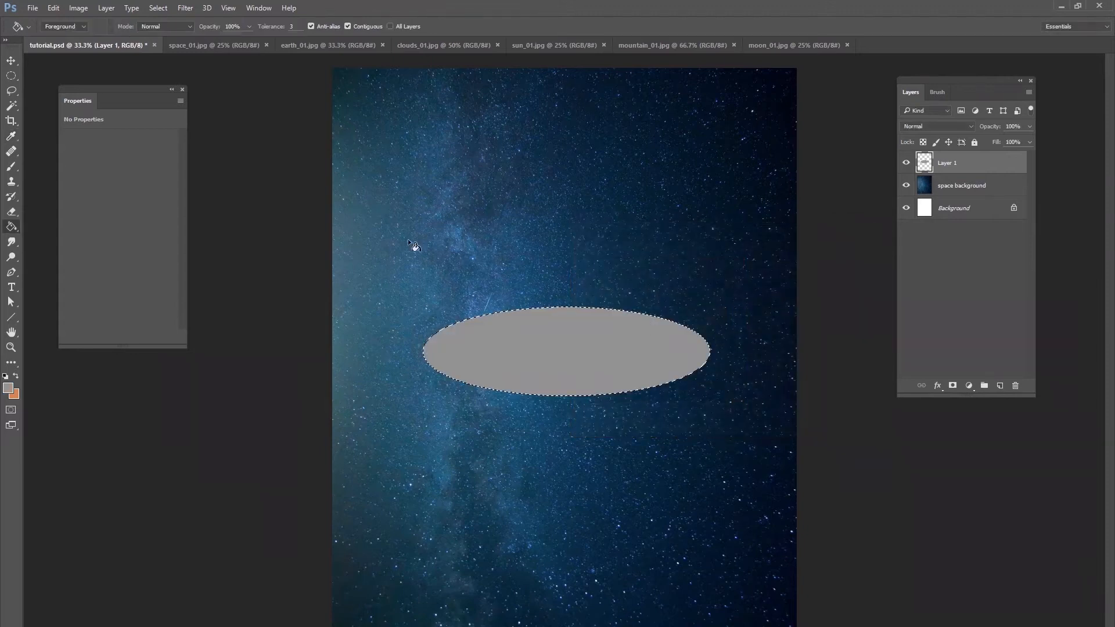
click(165, 8)
click(180, 32)
- Switch to the Move tool with the grey ellipse layer as the active layer
click(953, 193)
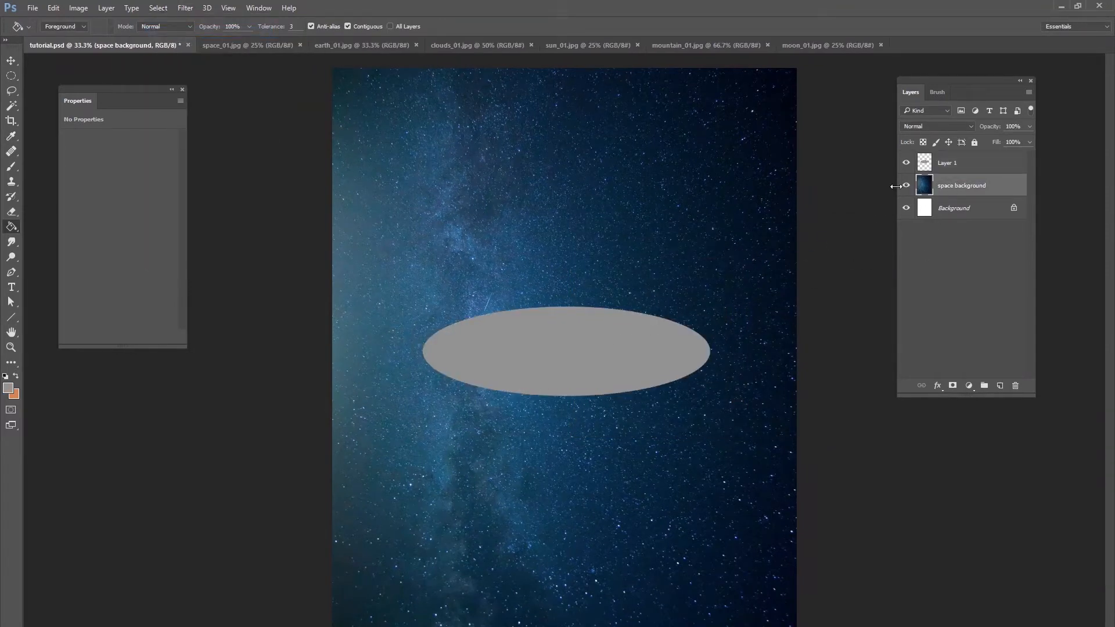
click(944, 171)
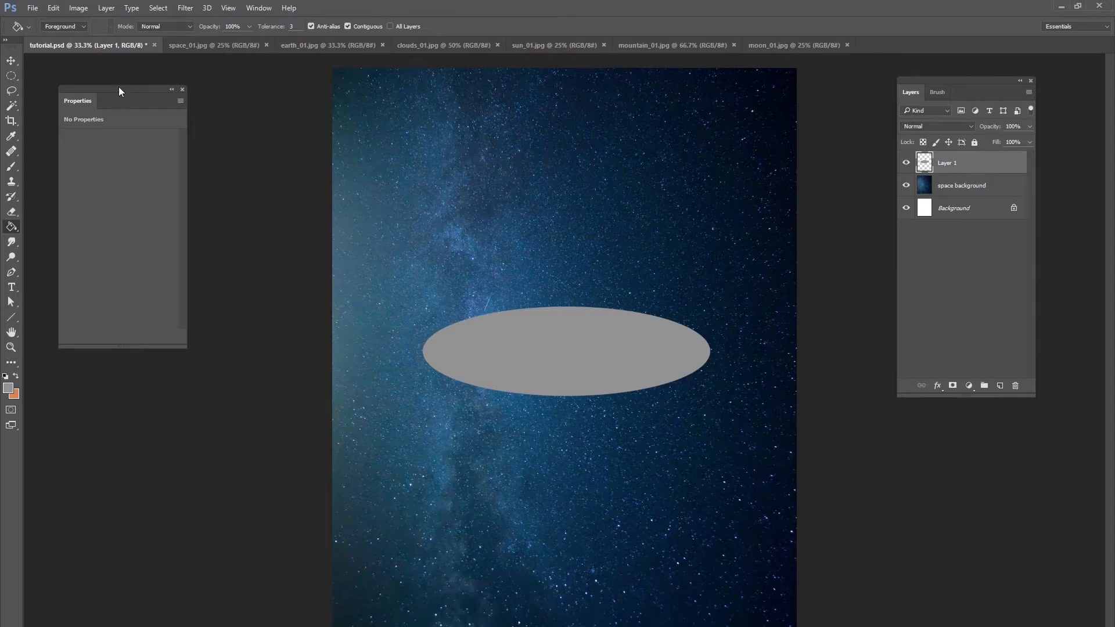
click(13, 61)
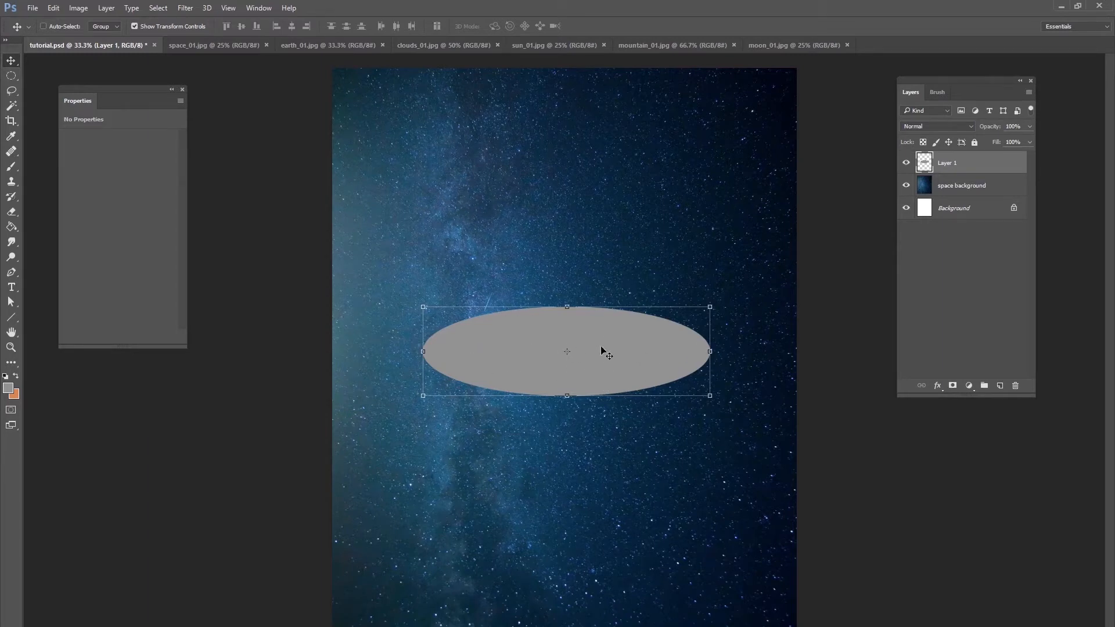
click(961, 210)
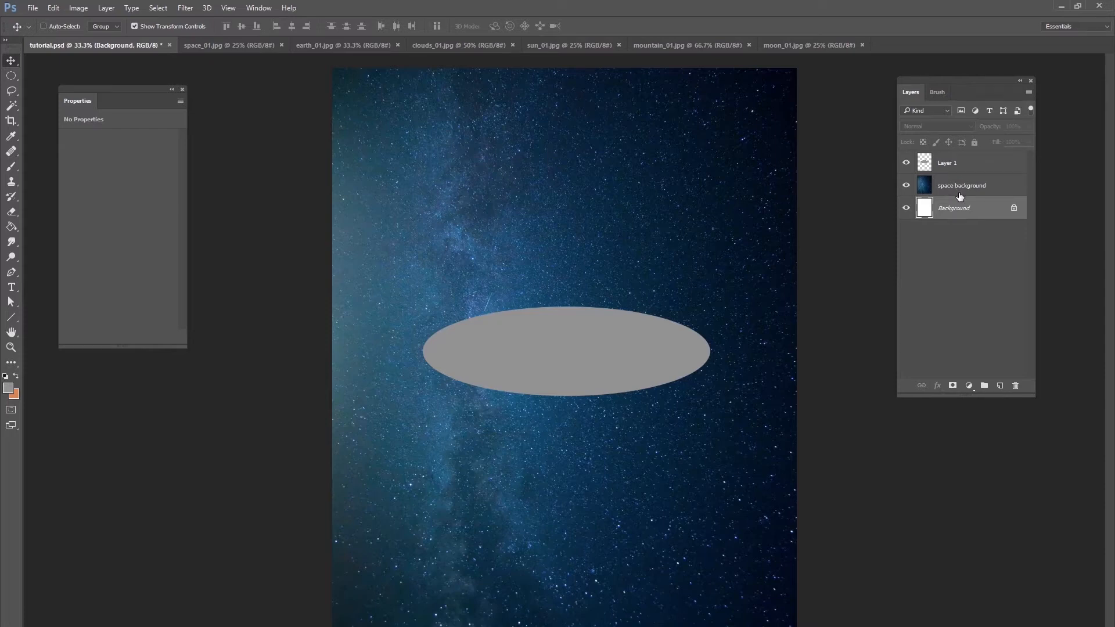
click(952, 166)
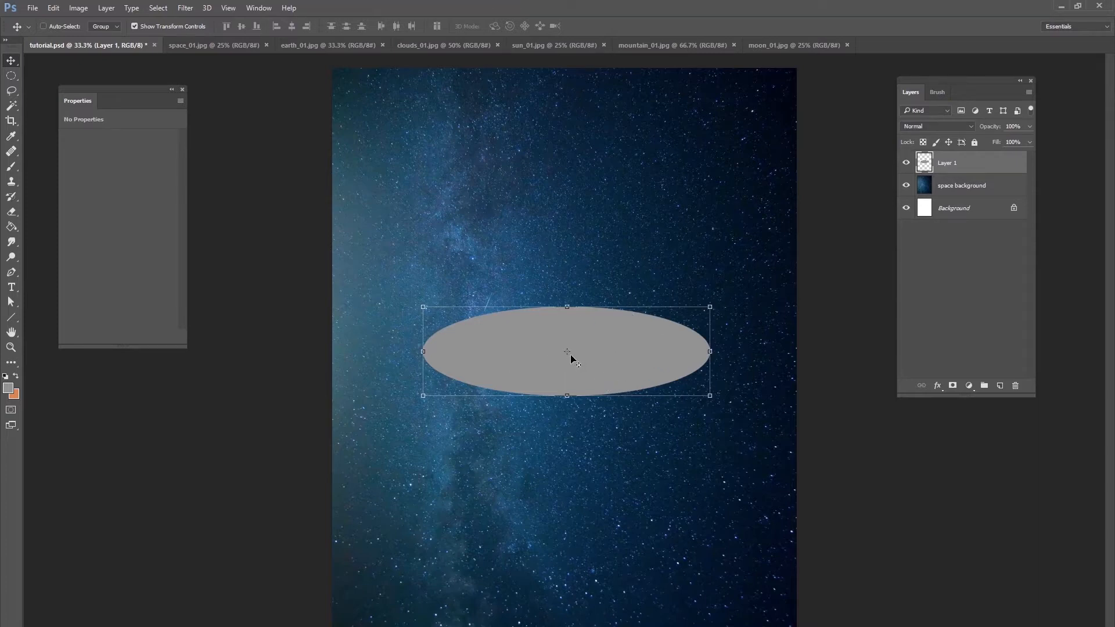
- Copy the whole world map from earth_01.jpg and paste it into tutorial.psd above the grey ellipse layer
click(347, 46)
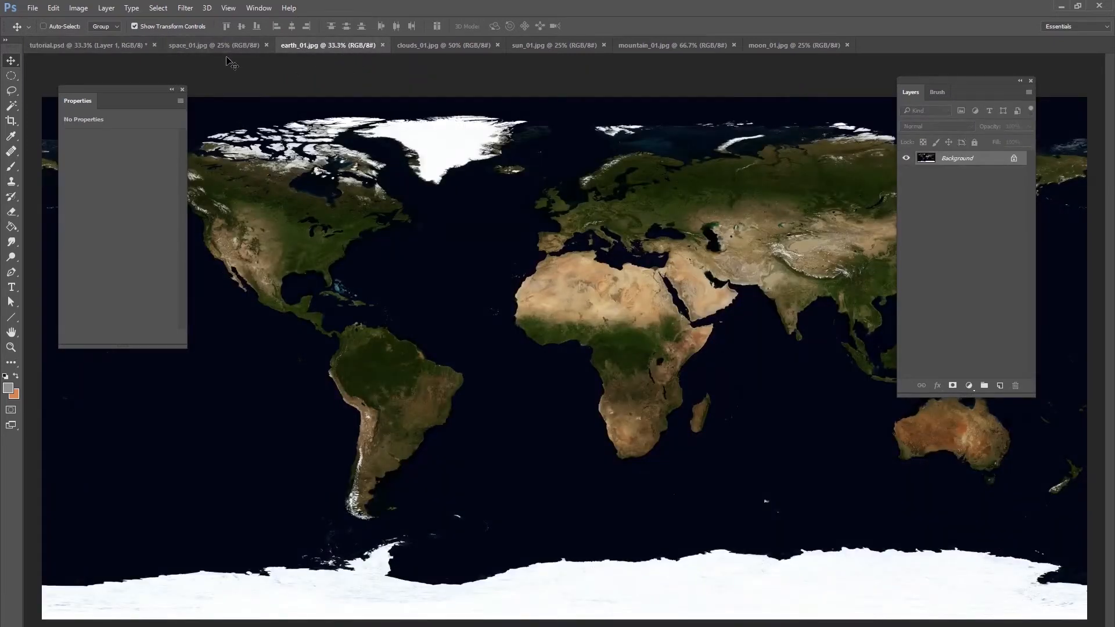
click(163, 8)
click(168, 21)
click(88, 43)
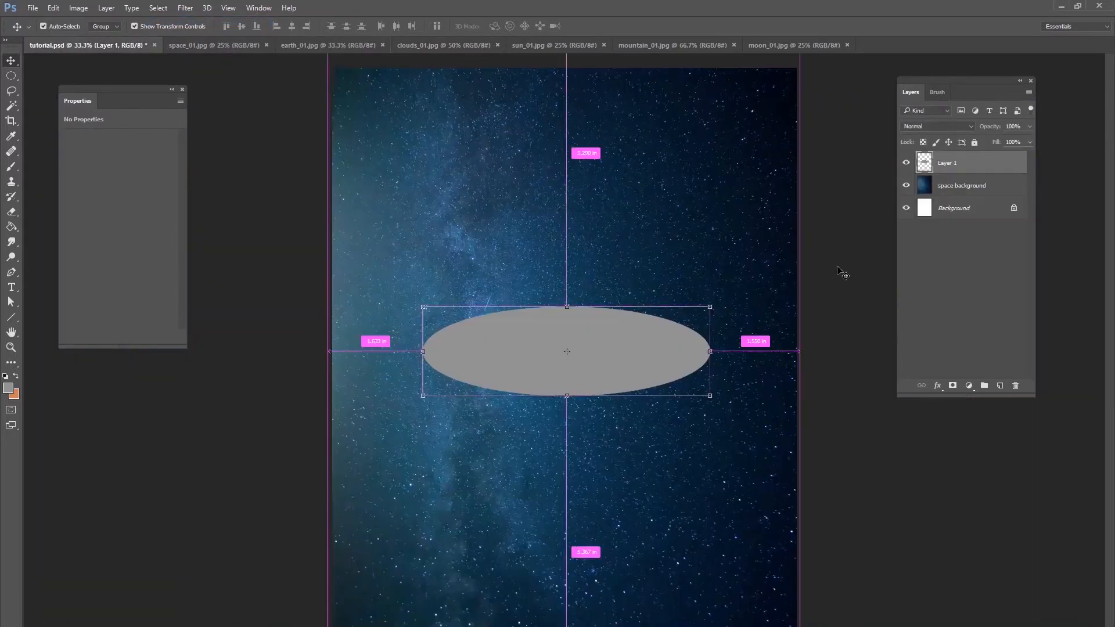
key(ctrl+v)
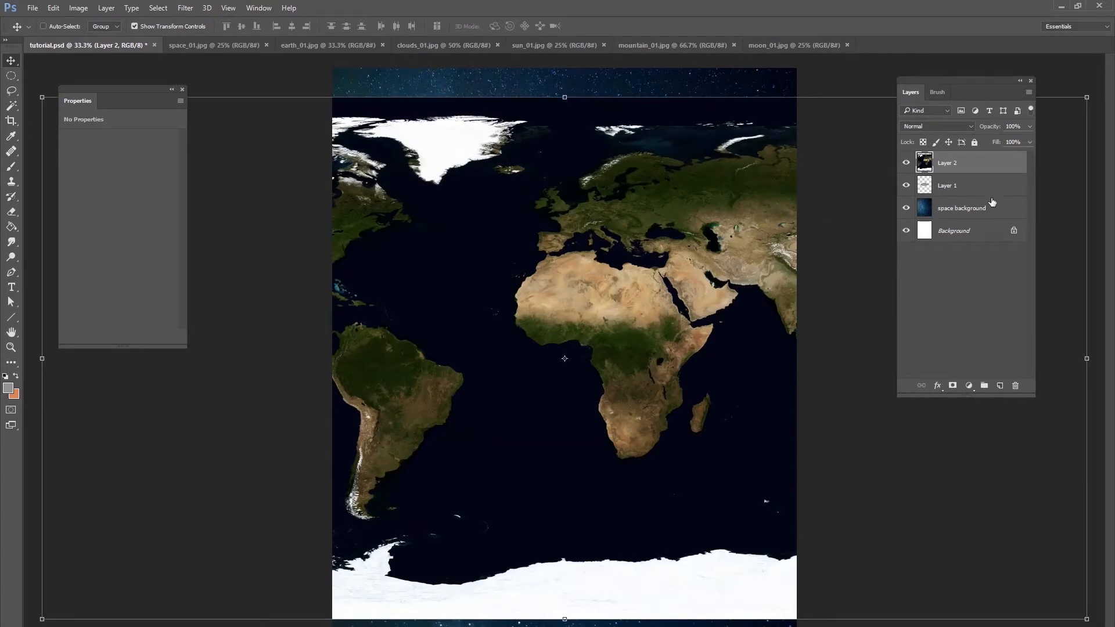
- Rename the grey ellipse layer as disc and the world map layer as continents
double_click(947, 187)
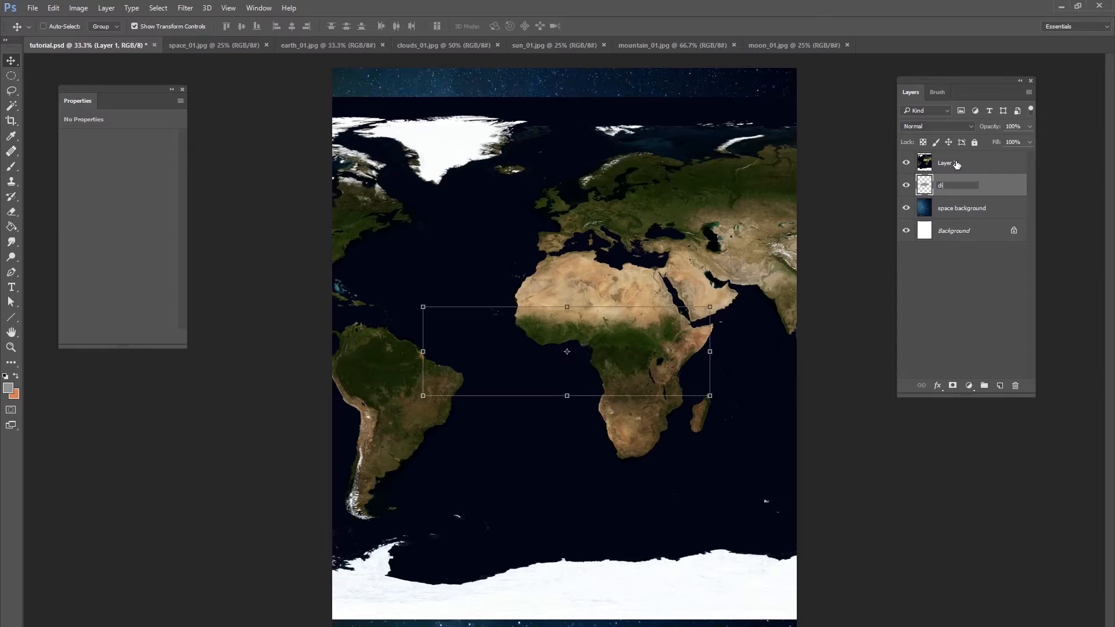
key(Return)
double_click(947, 162)
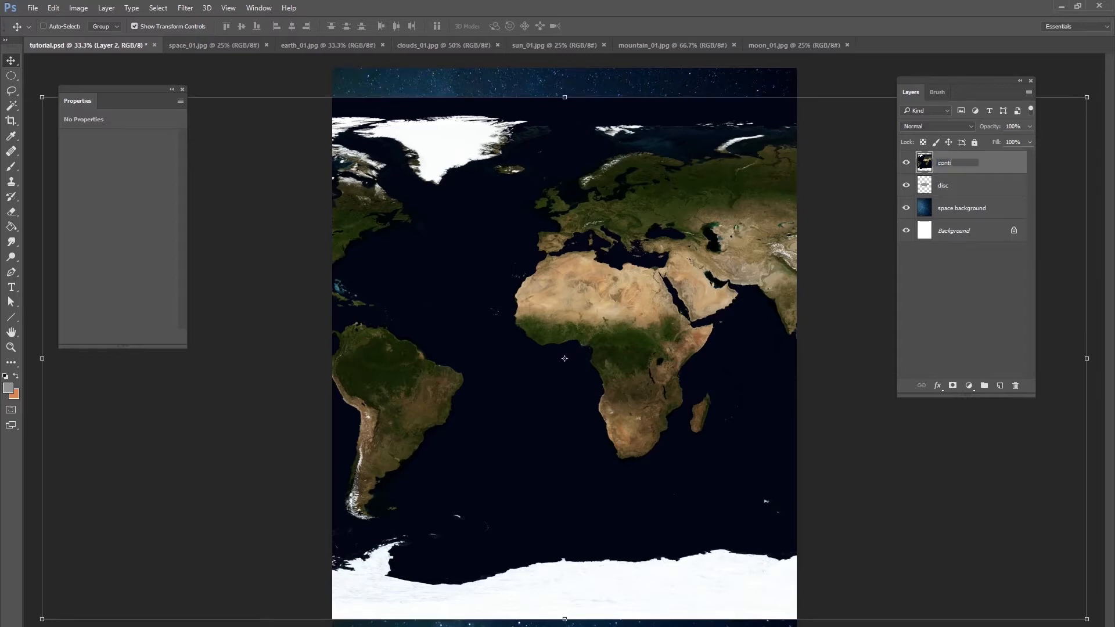
key(Return)
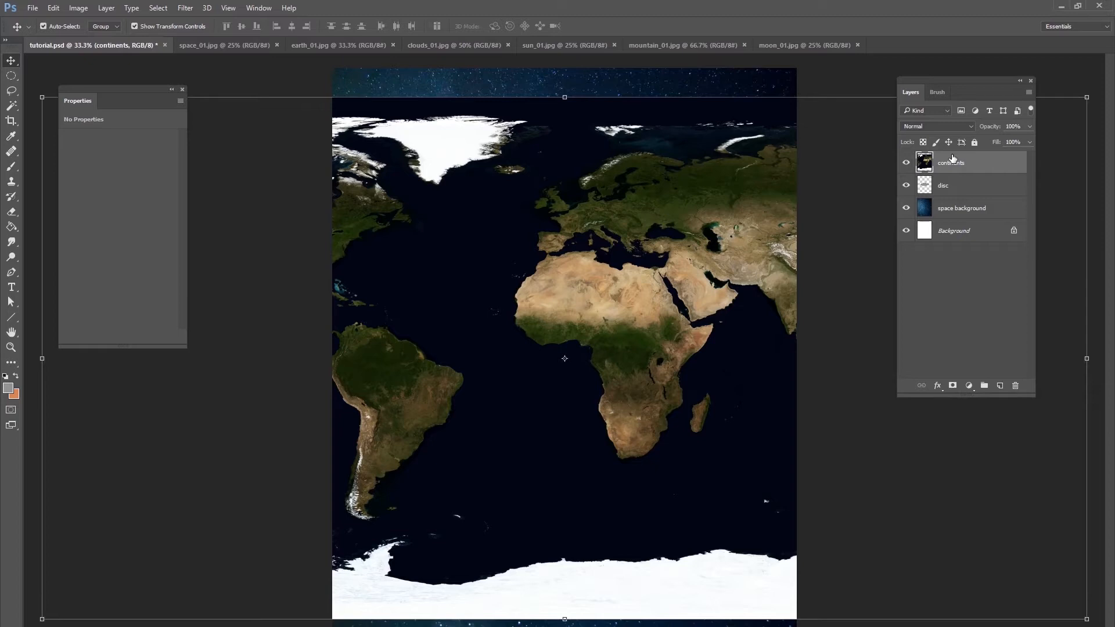
- Clip the continents layer to the disc layer and shift the map across the ellipse
key(ctrl+alt+g)
drag(561, 292, 649, 284)
drag(401, 201, 437, 204)
drag(519, 253, 577, 255)
- Scale the continents map down to about 29% width and 27% height and position it over the disc
drag(230, 104, 662, 320)
drag(706, 383, 376, 294)
drag(346, 230, 522, 324)
drag(944, 536, 871, 511)
drag(701, 380, 593, 329)
drag(766, 278, 687, 317)
drag(650, 356, 665, 397)
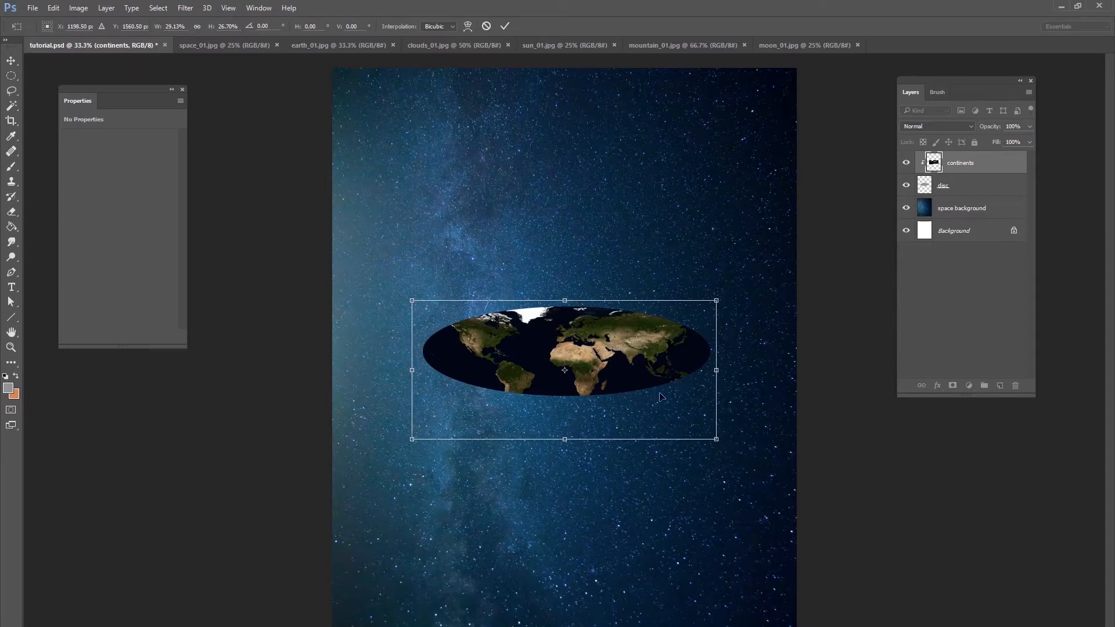
mouse_move(675, 355)
mouse_down()
mouse_move(679, 370)
mouse_move(686, 350)
mouse_up()
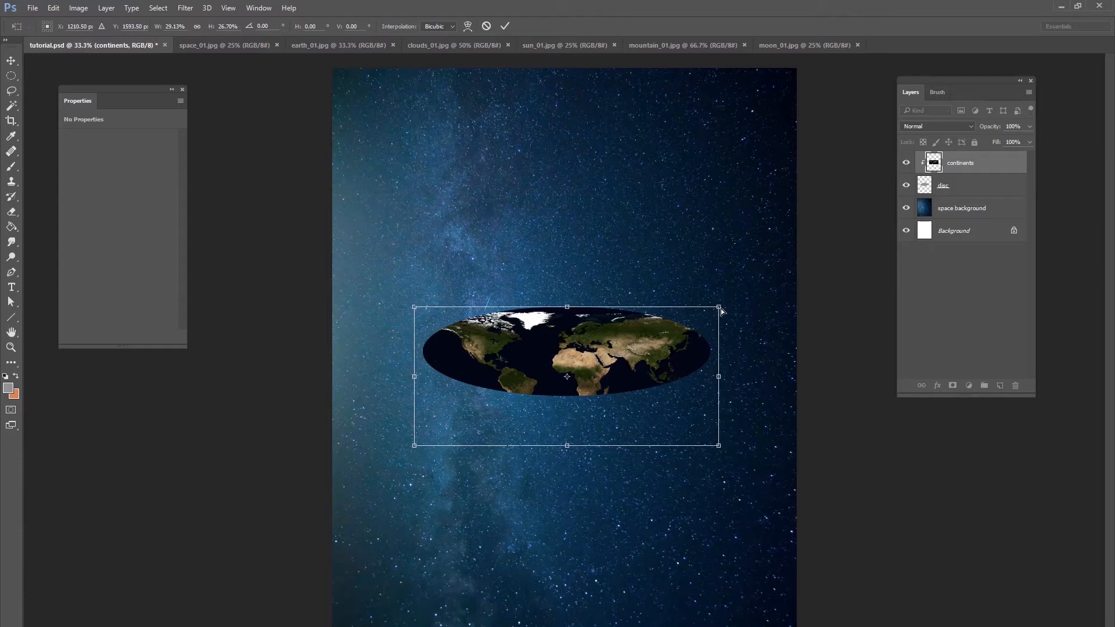
- Distort the continents map into a perspective trapezoid with a narrow far edge and a wide near edge, and apply the transform
drag(719, 312, 669, 310)
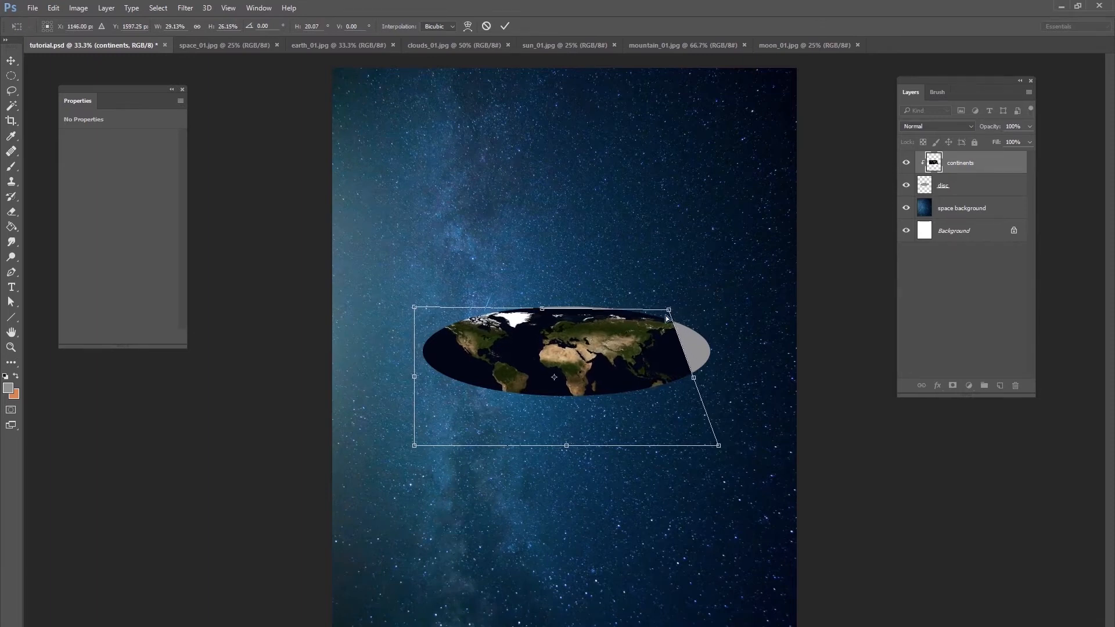
drag(434, 309, 465, 314)
drag(720, 446, 741, 426)
drag(414, 445, 353, 426)
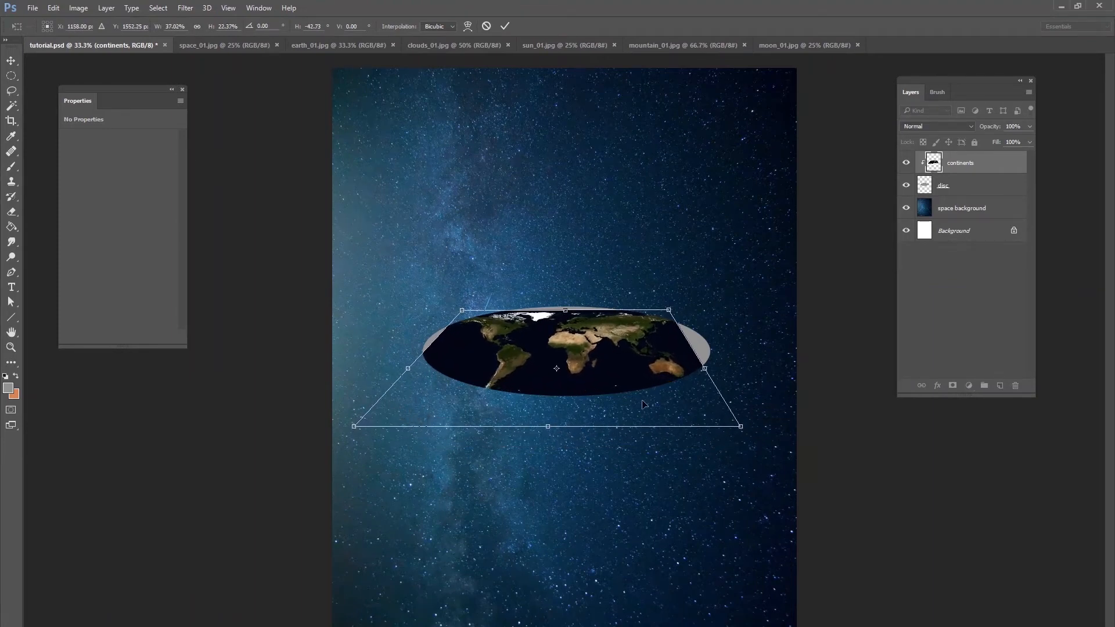
drag(751, 428, 780, 421)
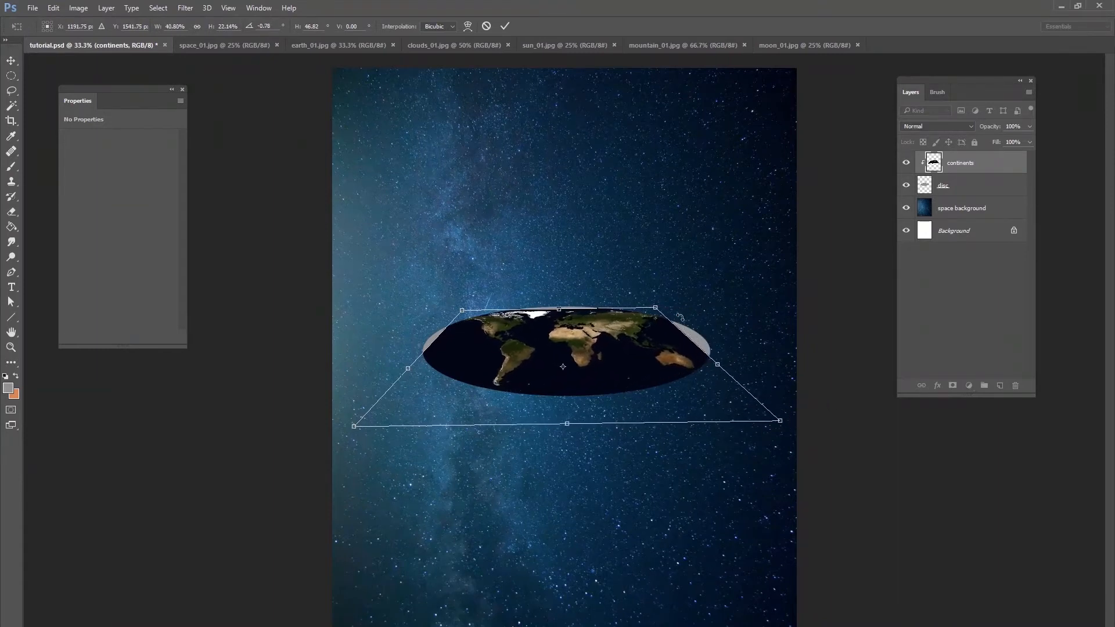
drag(665, 315, 632, 345)
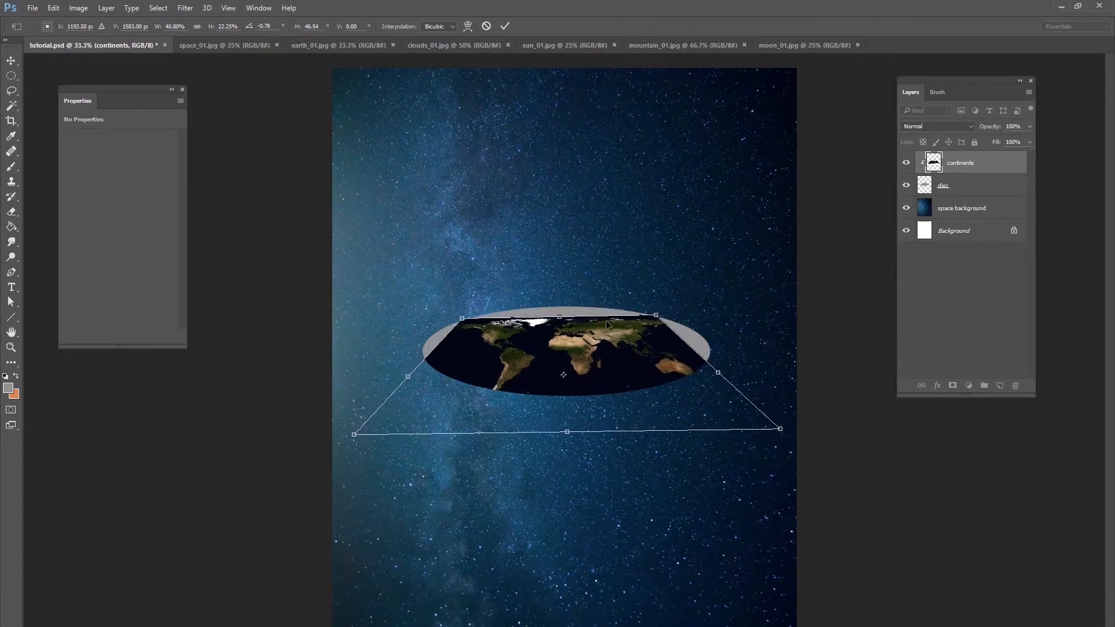
drag(557, 318, 566, 313)
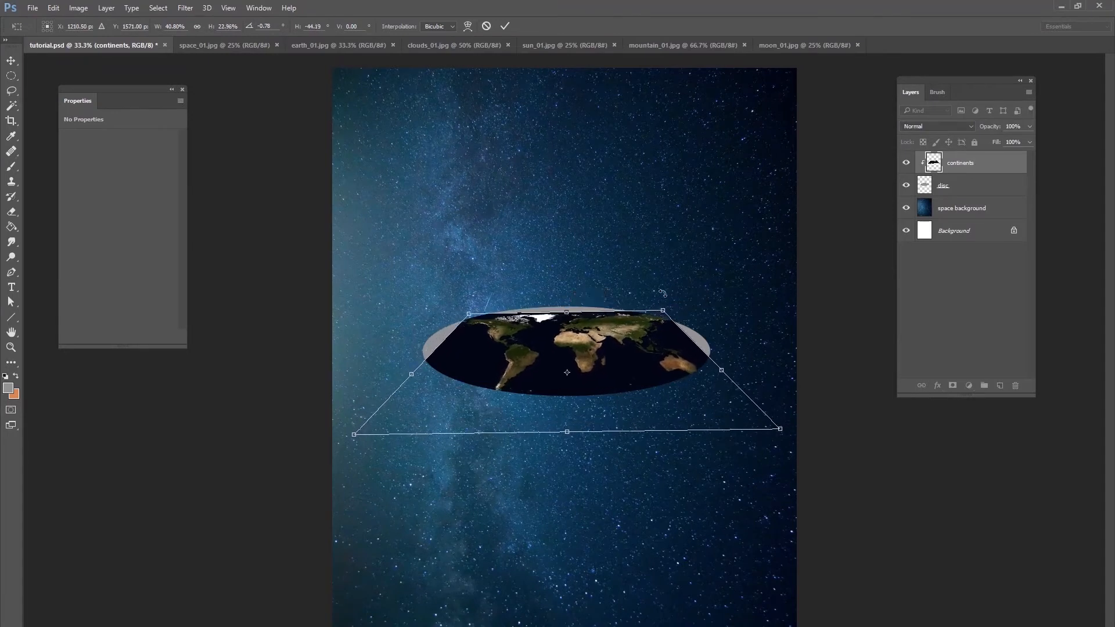
drag(669, 293, 672, 295)
drag(567, 313, 566, 313)
click(505, 26)
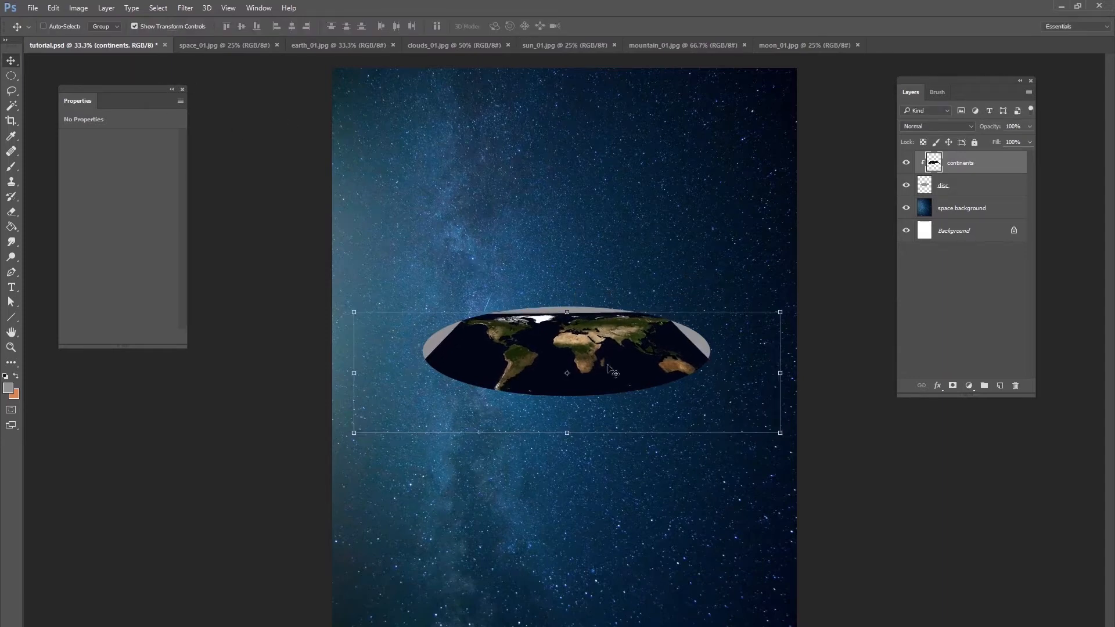
- Start a Warp on the continents layer and bulge the map outward to cover the disc's grey upper and side edges
click(64, 8)
mouse_move(54, 8)
mouse_move(85, 245)
click(236, 320)
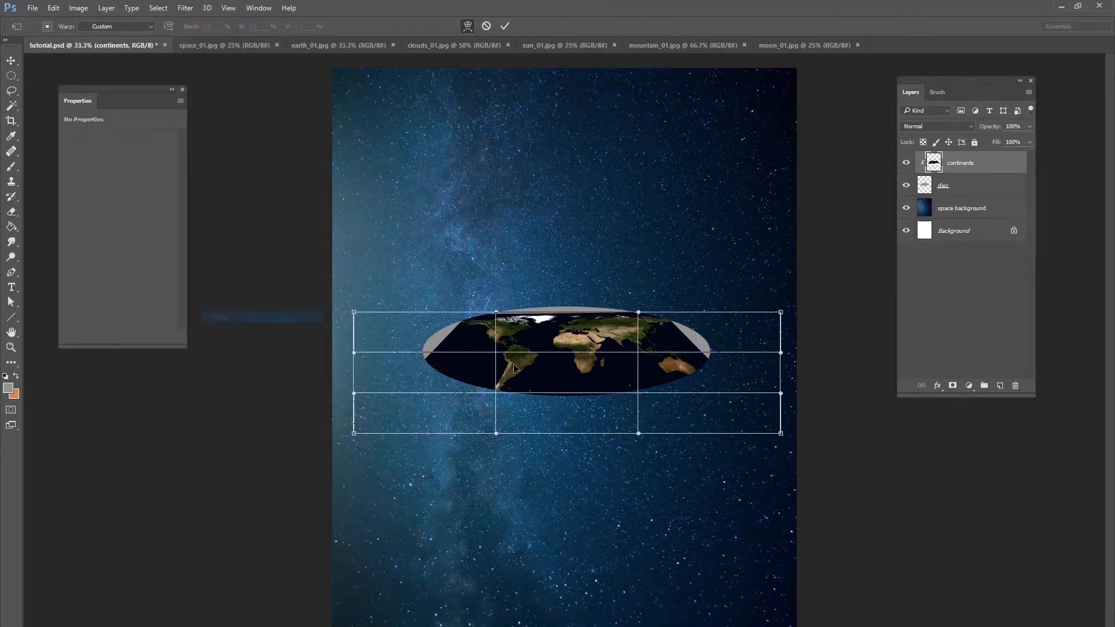
drag(567, 319, 568, 315)
drag(432, 340, 420, 339)
drag(692, 345, 720, 347)
drag(629, 321, 585, 316)
key(ctrl+plus)
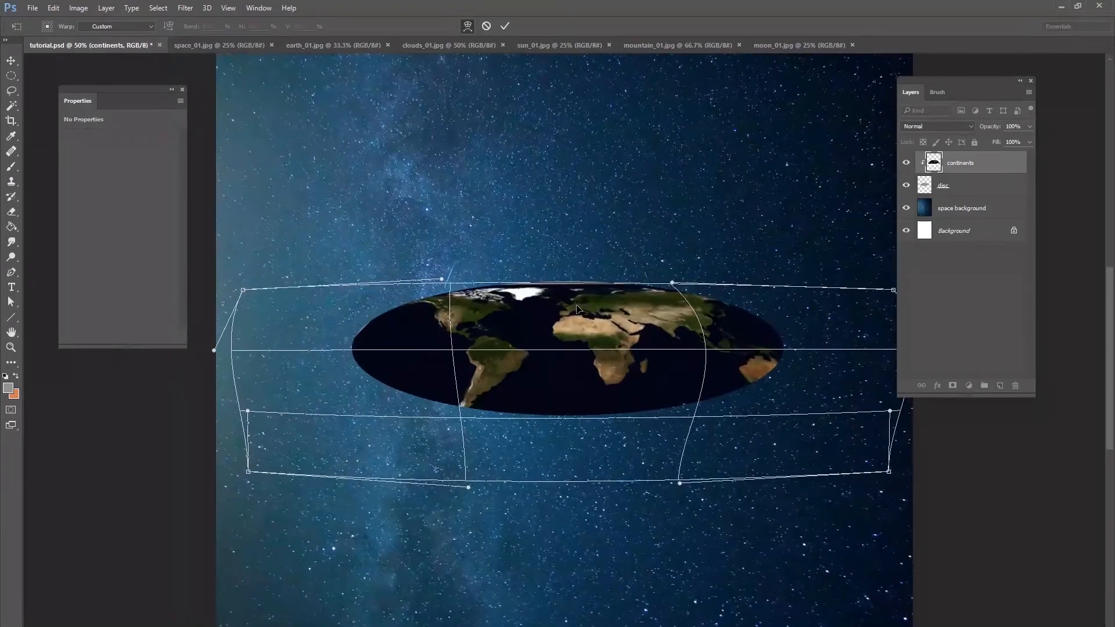
- Warp the lower part of the map upward so Antarctica curves along the disc's near edge and Australia fits inside
drag(581, 463, 577, 408)
drag(414, 433, 409, 436)
drag(534, 417, 530, 410)
drag(752, 413, 762, 417)
mouse_move(553, 294)
mouse_down()
mouse_move(564, 287)
mouse_move(504, 289)
mouse_move(571, 306)
mouse_up()
drag(544, 369, 541, 363)
drag(796, 377, 781, 377)
drag(374, 376, 377, 377)
drag(459, 278, 466, 280)
drag(602, 356, 605, 353)
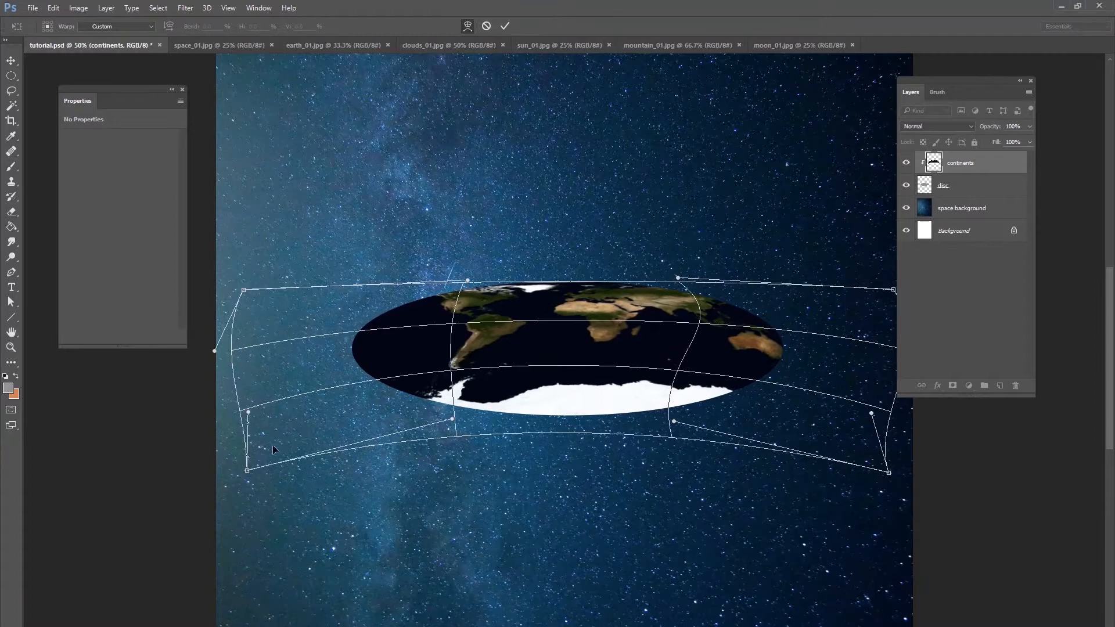
- Refine the warp at the map's lower-left corner and around Australia, and apply it
drag(251, 468, 285, 437)
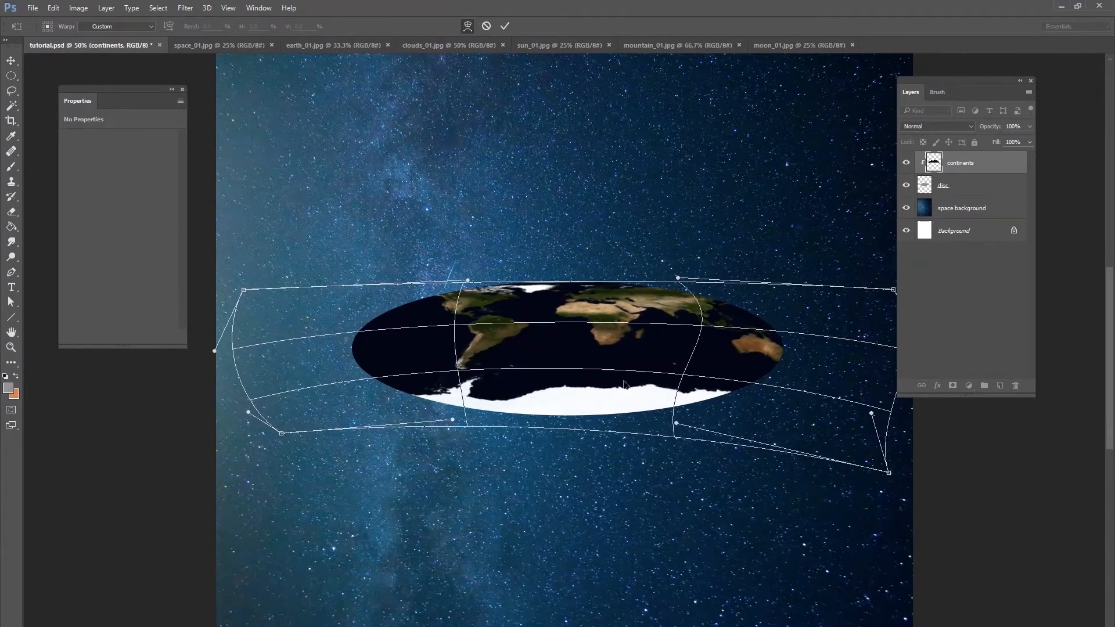
drag(851, 331, 800, 344)
drag(720, 323, 721, 325)
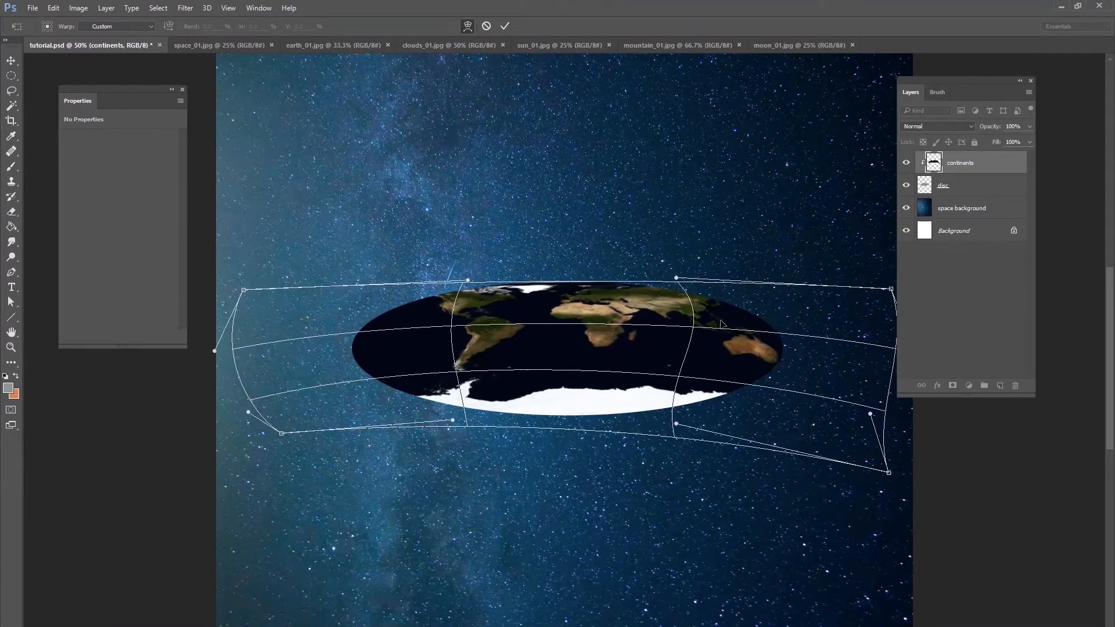
drag(573, 287, 577, 340)
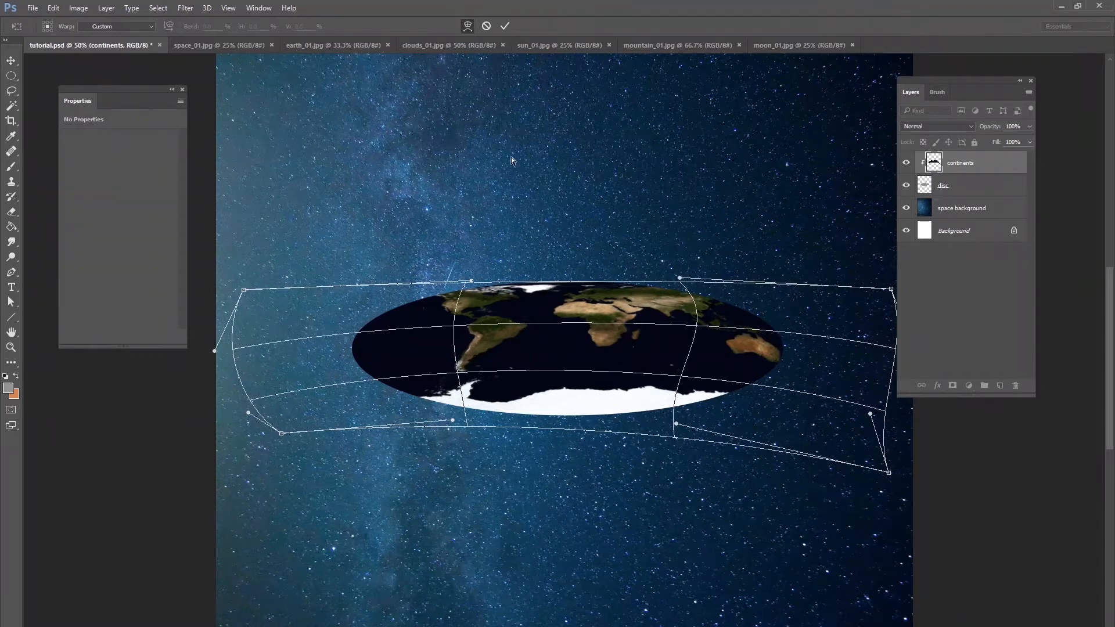
click(504, 27)
key(ctrl+minus)
key(ctrl+minus)
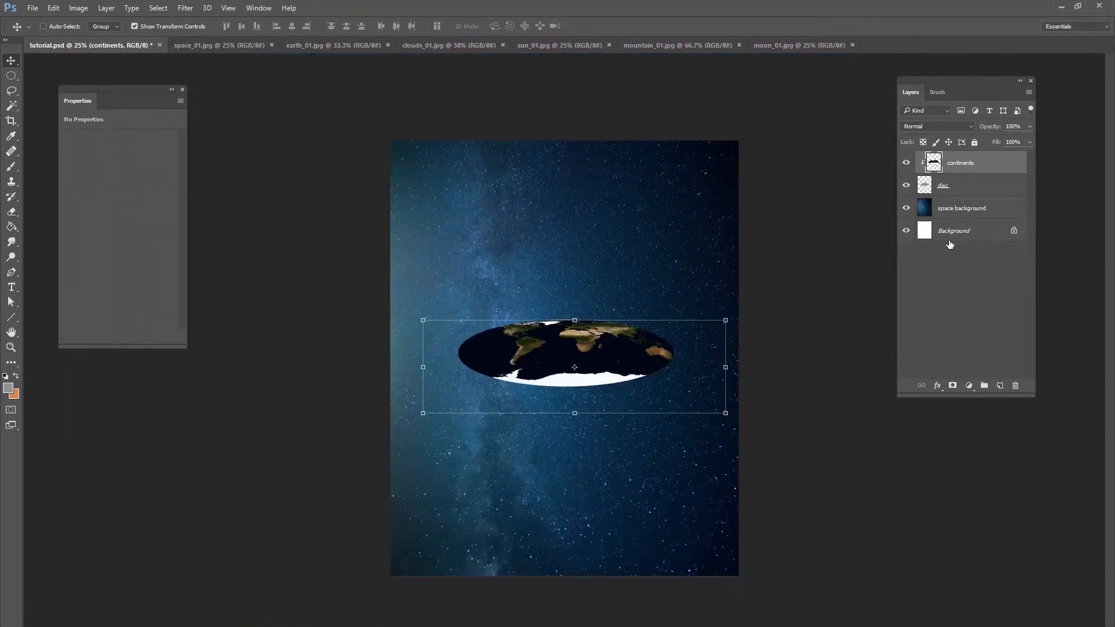
- Transform the continents and disc layers together, making the disc flatter and slightly wider
key(ctrl+plus)
key(ctrl+plus)
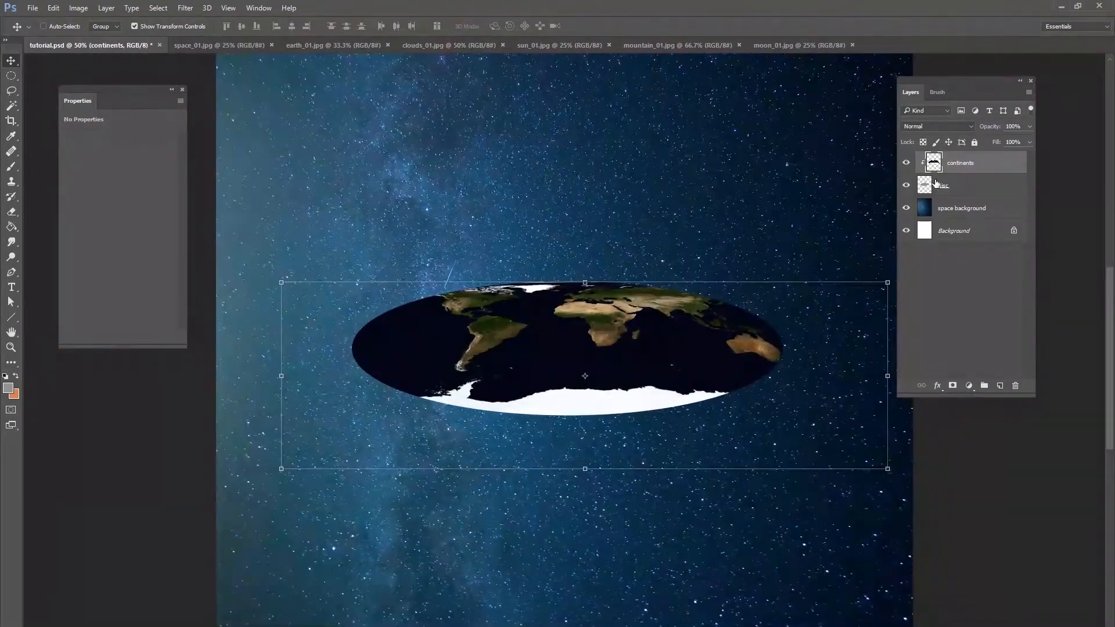
ctrl+click(964, 187)
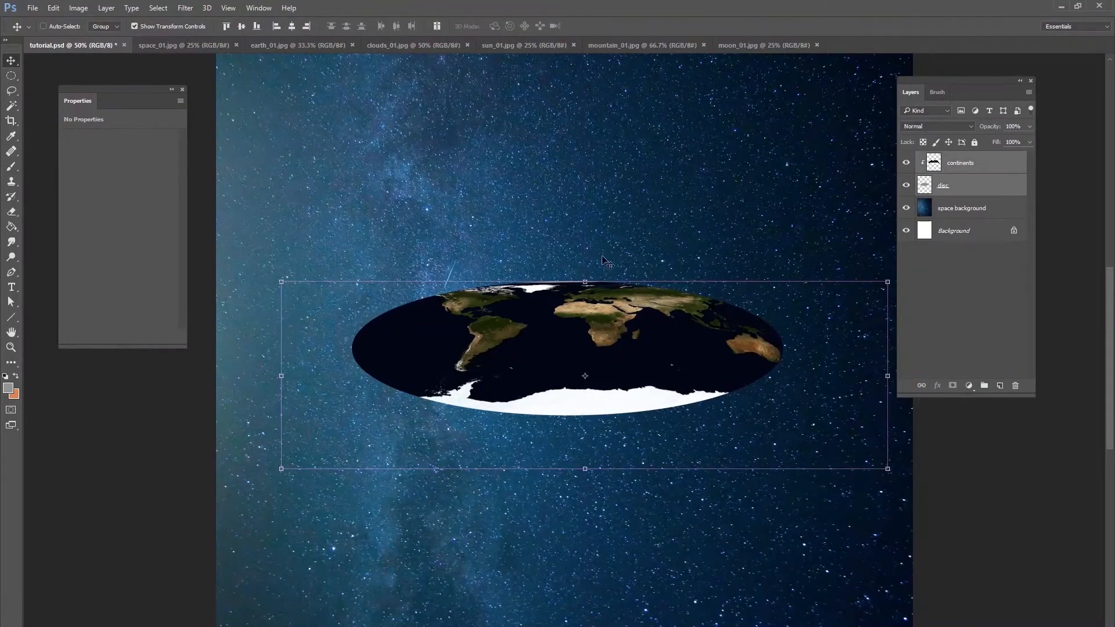
key(ctrl+t)
mouse_move(585, 282)
mouse_down()
mouse_move(583, 312)
mouse_move(583, 299)
mouse_up()
drag(276, 455, 264, 450)
drag(883, 447, 910, 449)
click(505, 26)
key(ctrl+minus)
key(ctrl+minus)
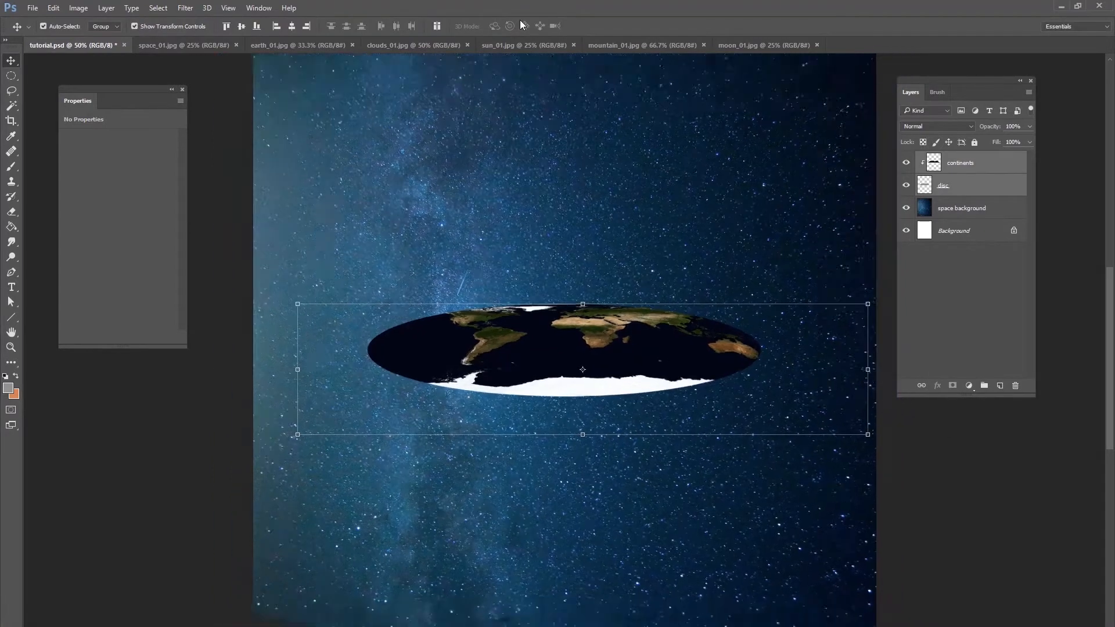
click(965, 239)
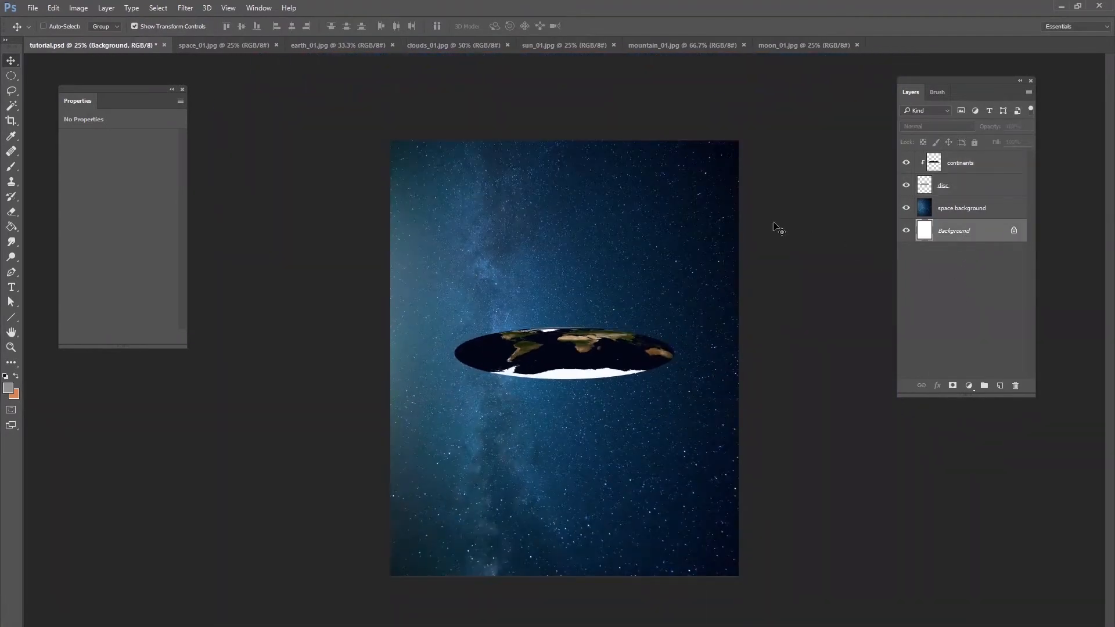
click(966, 162)
key(shift+Up)
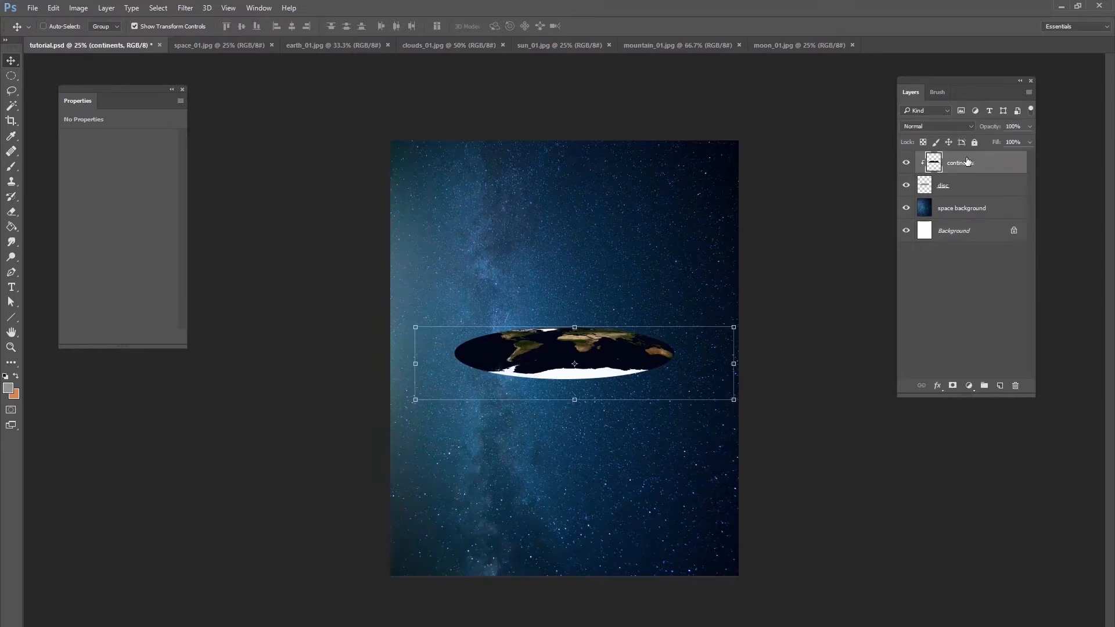
click(943, 231)
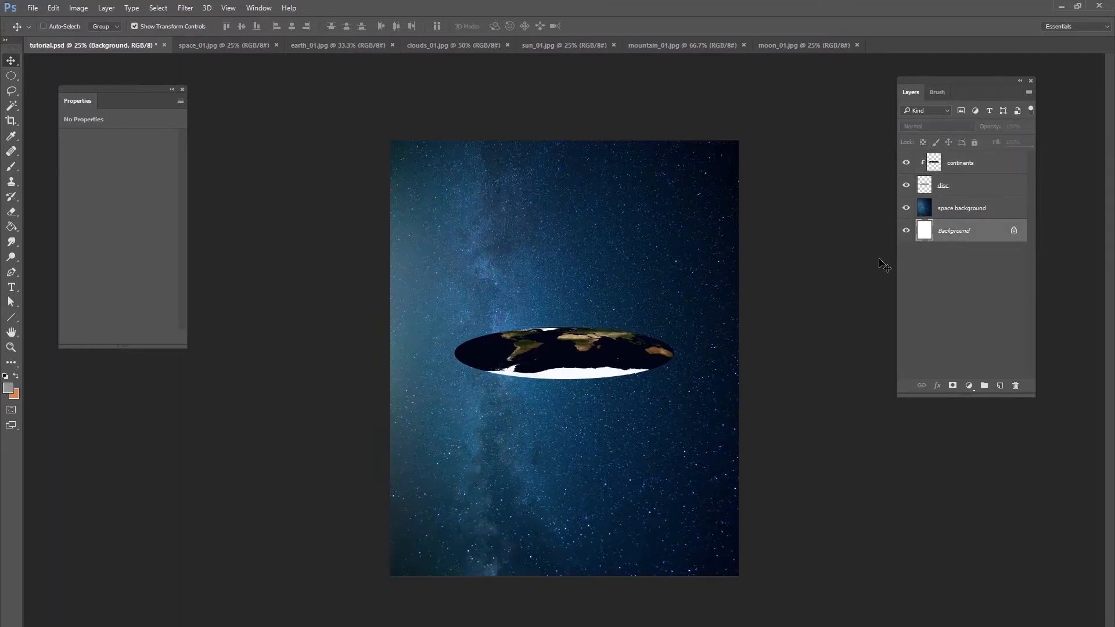
click(967, 169)
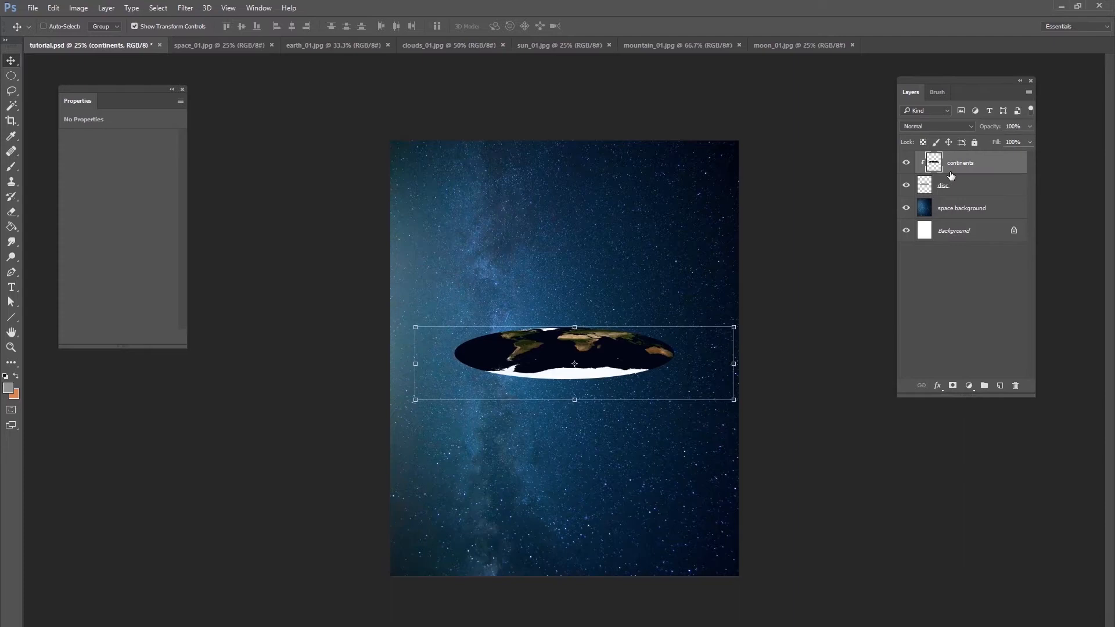
key(ctrl+plus)
key(ctrl+plus)
key(ctrl+plus)
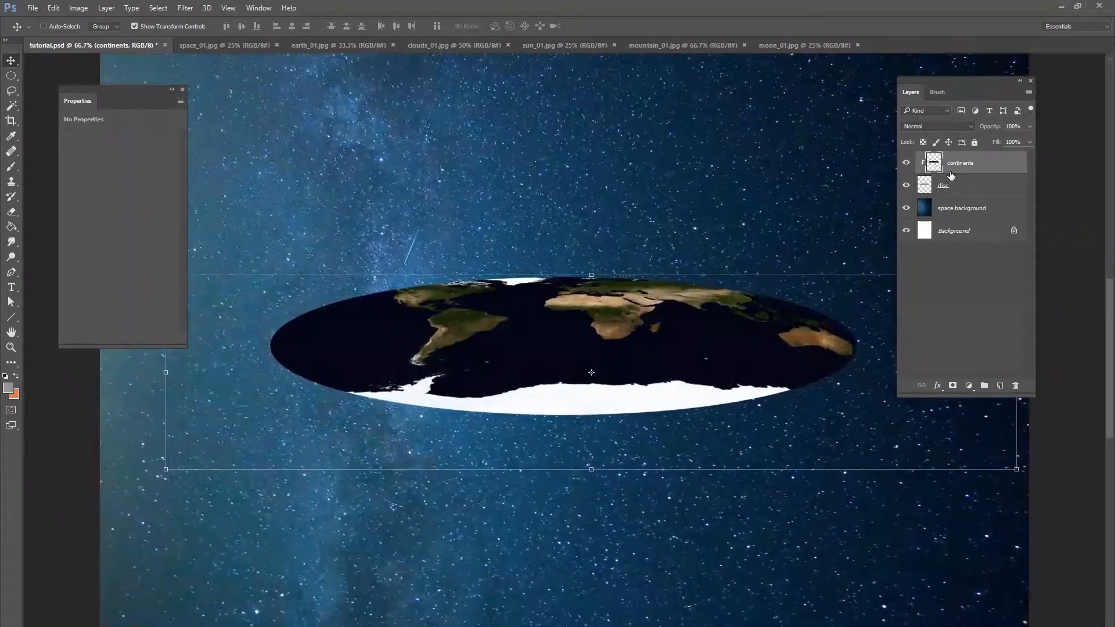
drag(617, 478, 554, 537)
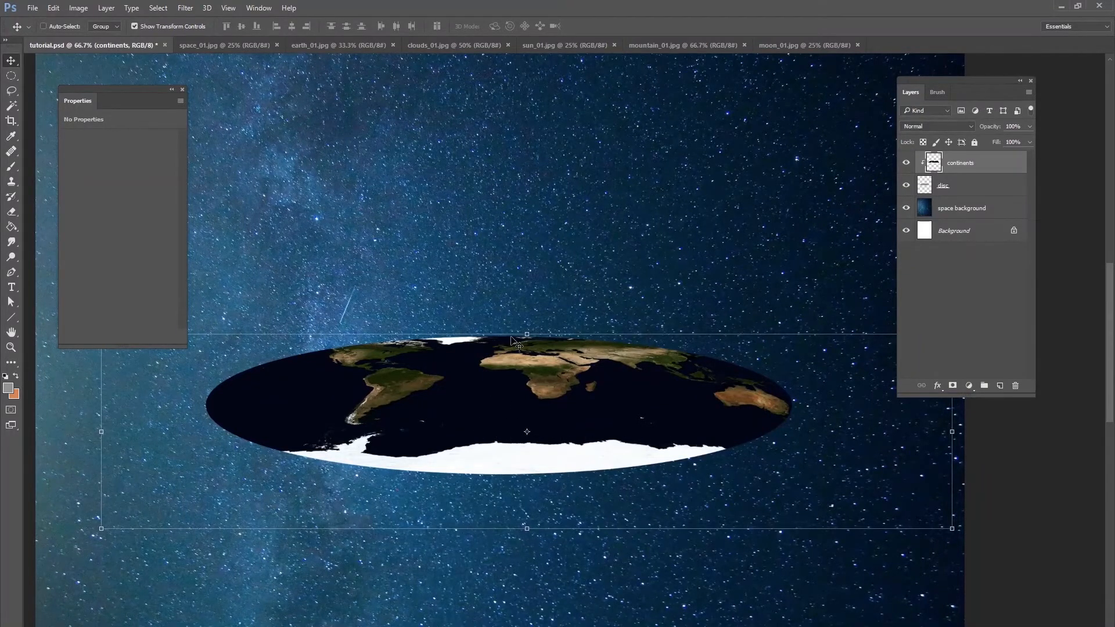
key(ctrl+minus)
click(945, 233)
- Apply Shadows/Highlights to the continents layer with shadows amount 100%, tone 47%, radius 27 px, color +17 and midtone +5
click(955, 169)
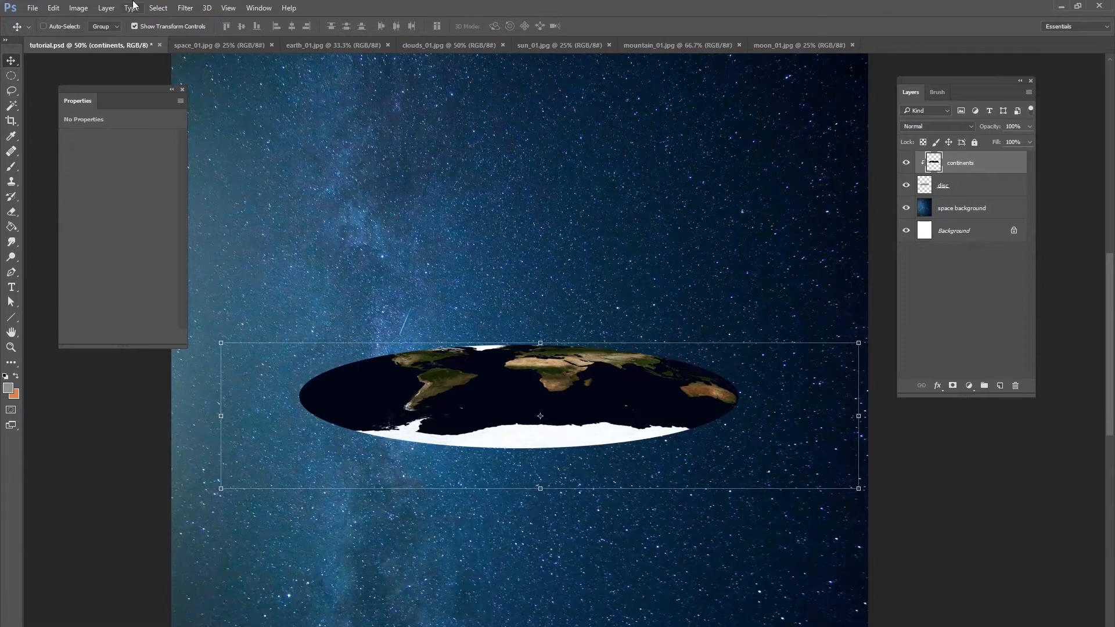
click(78, 8)
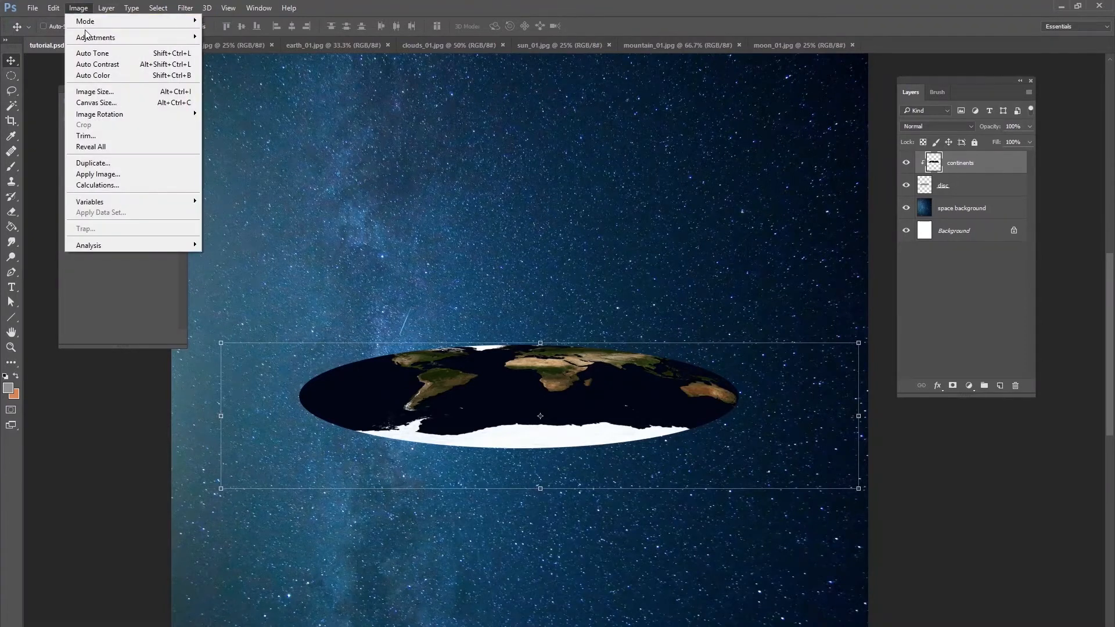
mouse_move(87, 37)
click(270, 229)
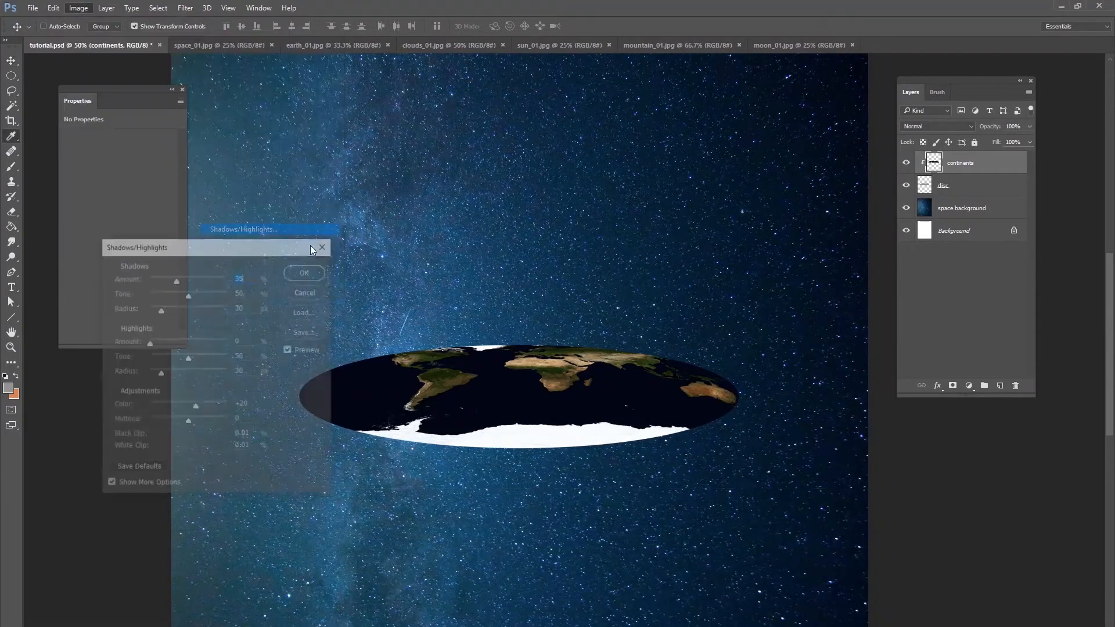
drag(270, 238, 300, 175)
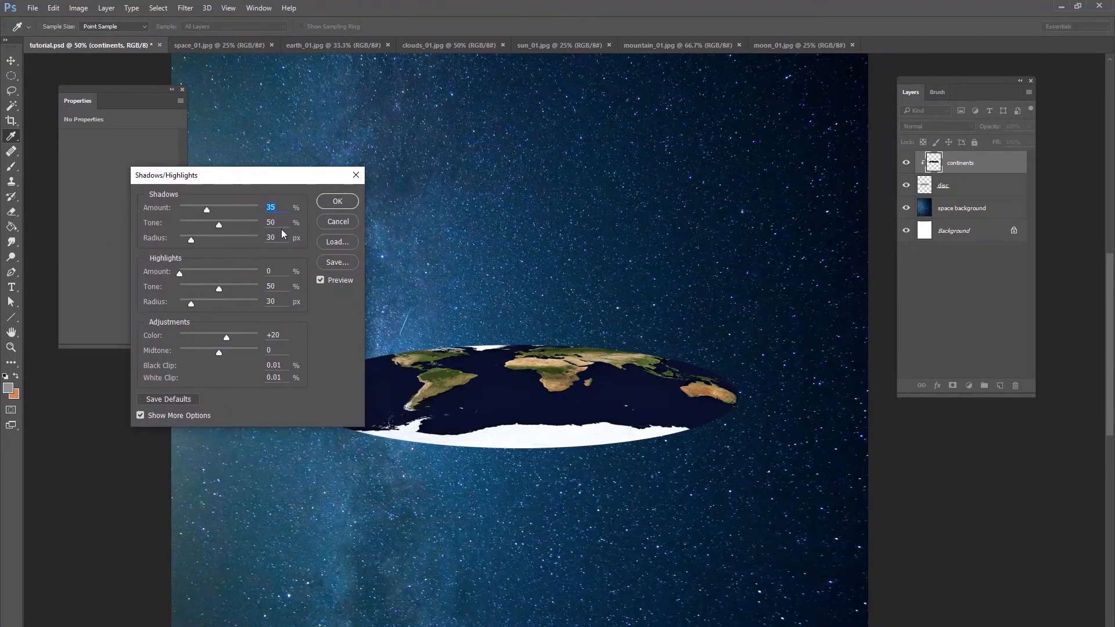
drag(211, 205, 189, 242)
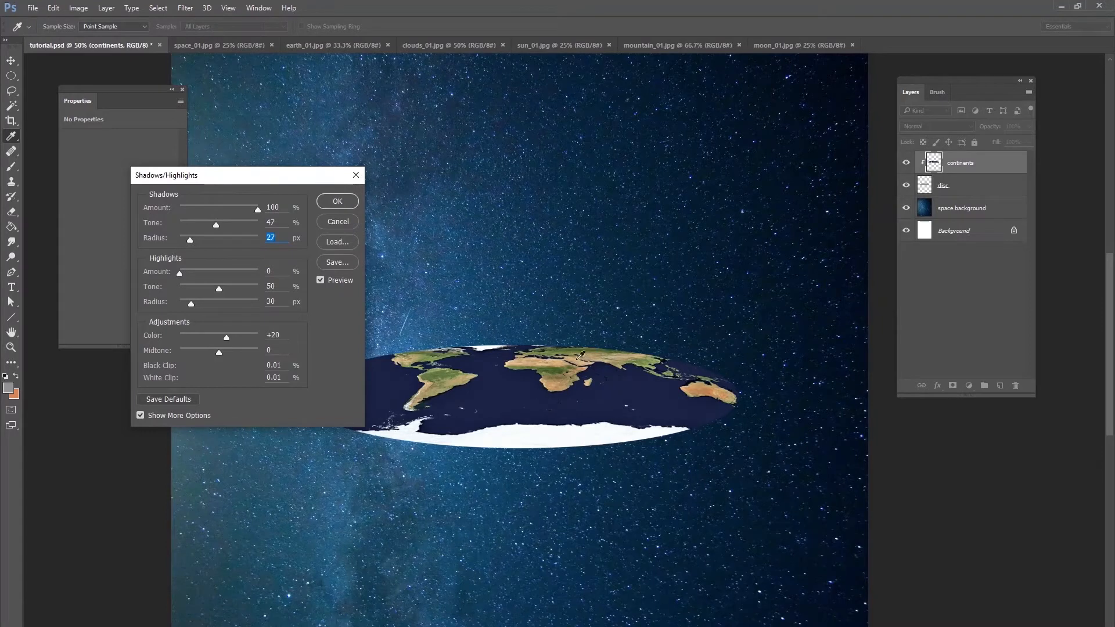
mouse_move(225, 339)
mouse_down()
mouse_move(197, 339)
mouse_move(225, 339)
mouse_move(230, 351)
mouse_move(220, 352)
mouse_up()
drag(282, 177, 293, 165)
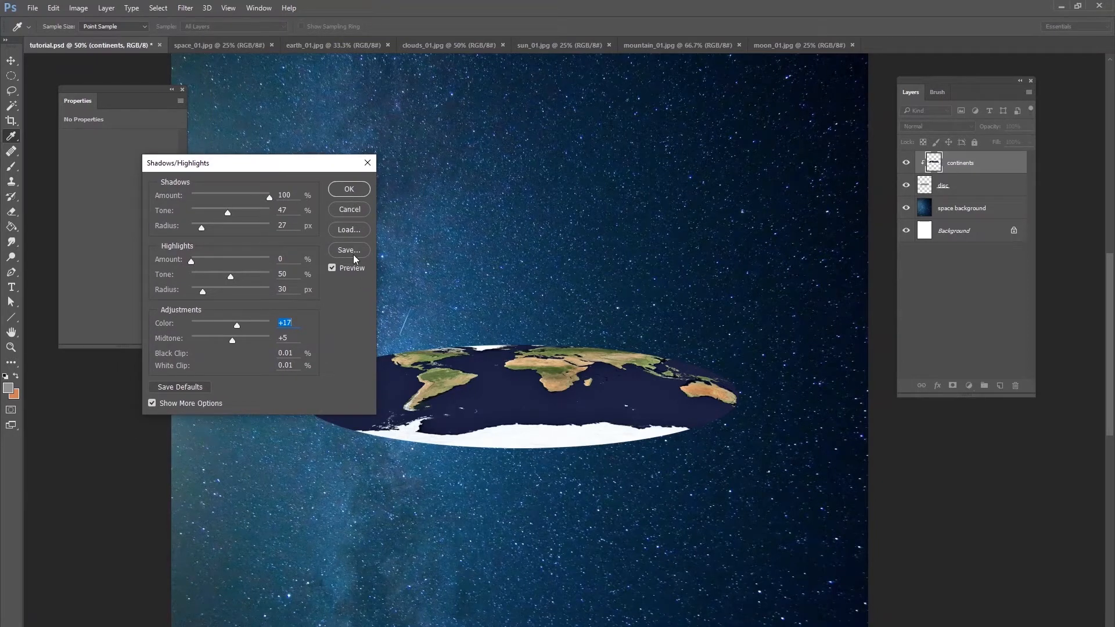
click(349, 189)
key(v)
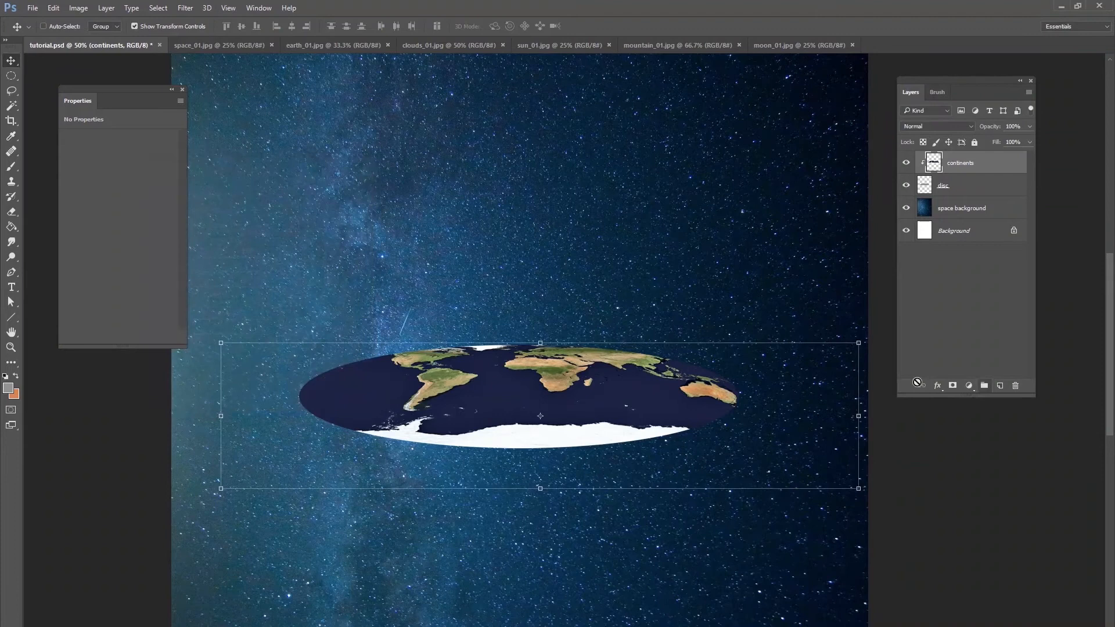
- Add a Selective Color adjustment clipped to the disc, setting Blues to cyan +64, magenta -25, yellow +3 and black -23, and compare the result
click(968, 385)
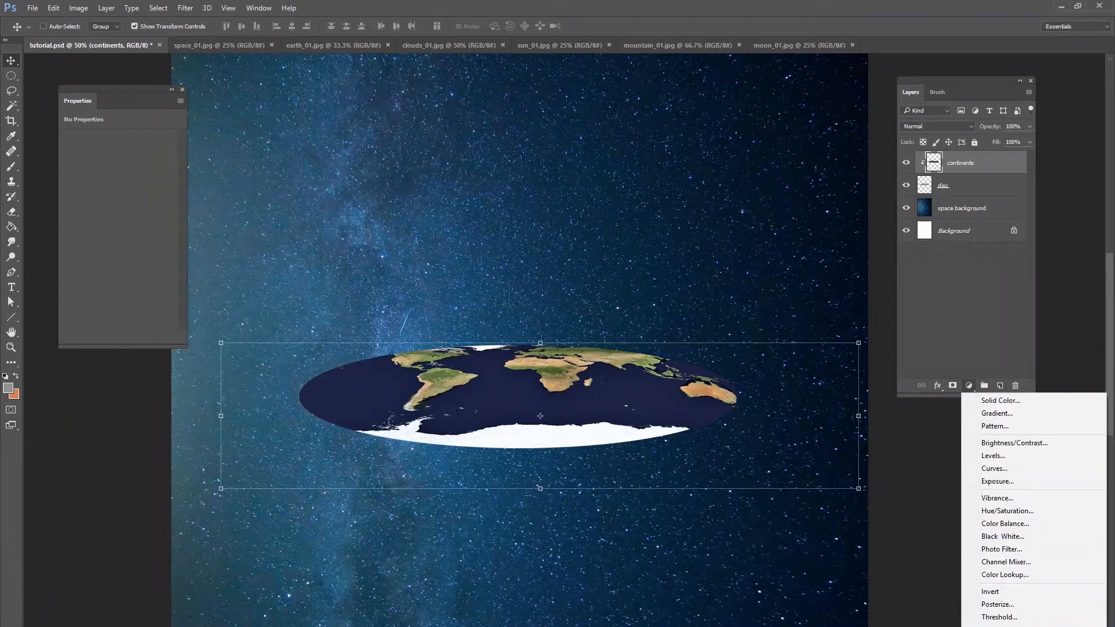
click(1008, 624)
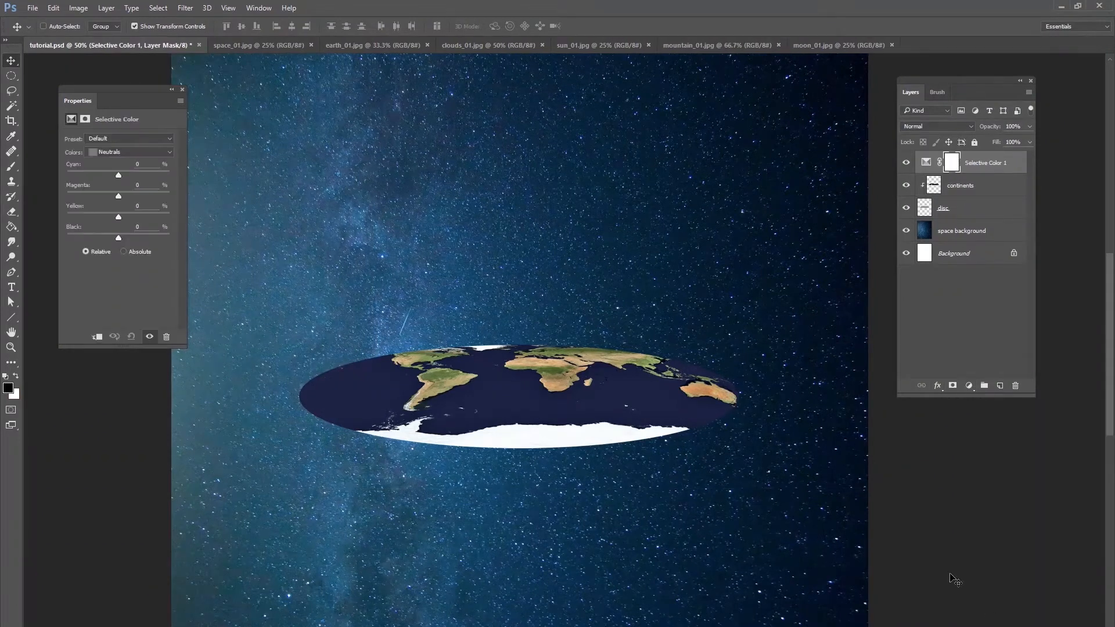
key(ctrl+alt+g)
click(131, 151)
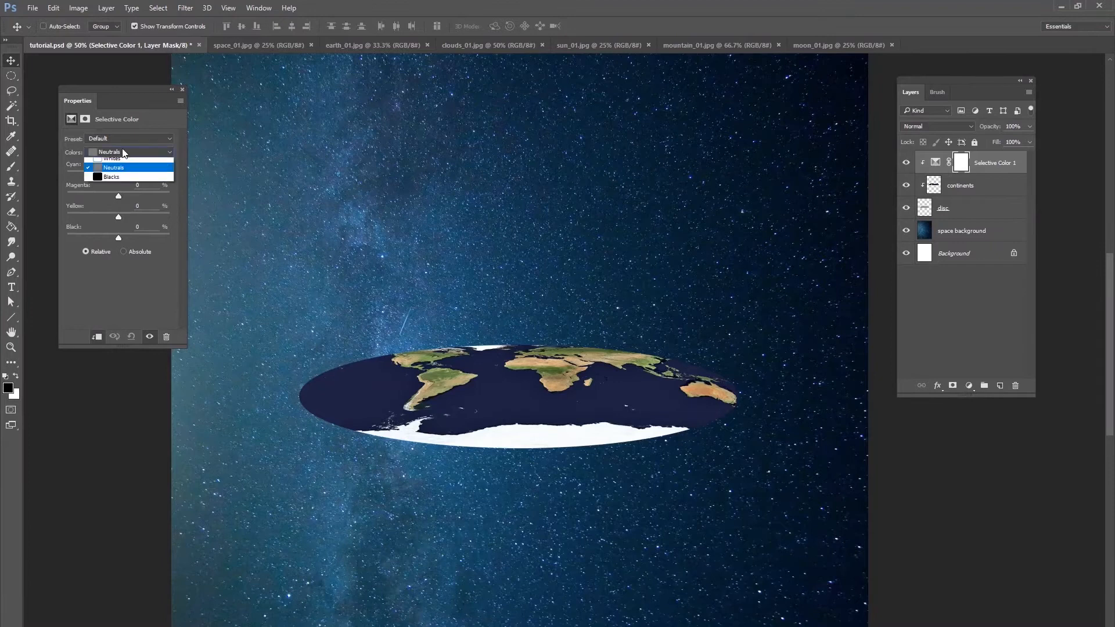
click(125, 199)
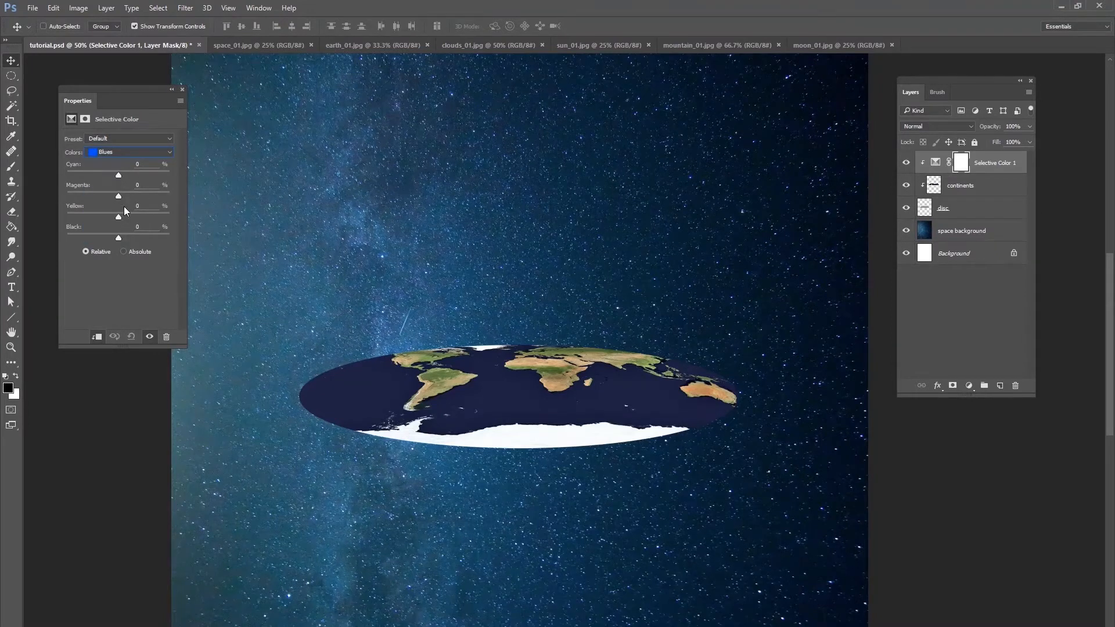
mouse_move(120, 239)
mouse_down()
mouse_move(75, 238)
mouse_move(120, 238)
mouse_up()
drag(103, 236, 106, 235)
mouse_move(107, 237)
mouse_down()
mouse_move(74, 236)
mouse_move(100, 235)
mouse_up()
click(906, 185)
click(904, 165)
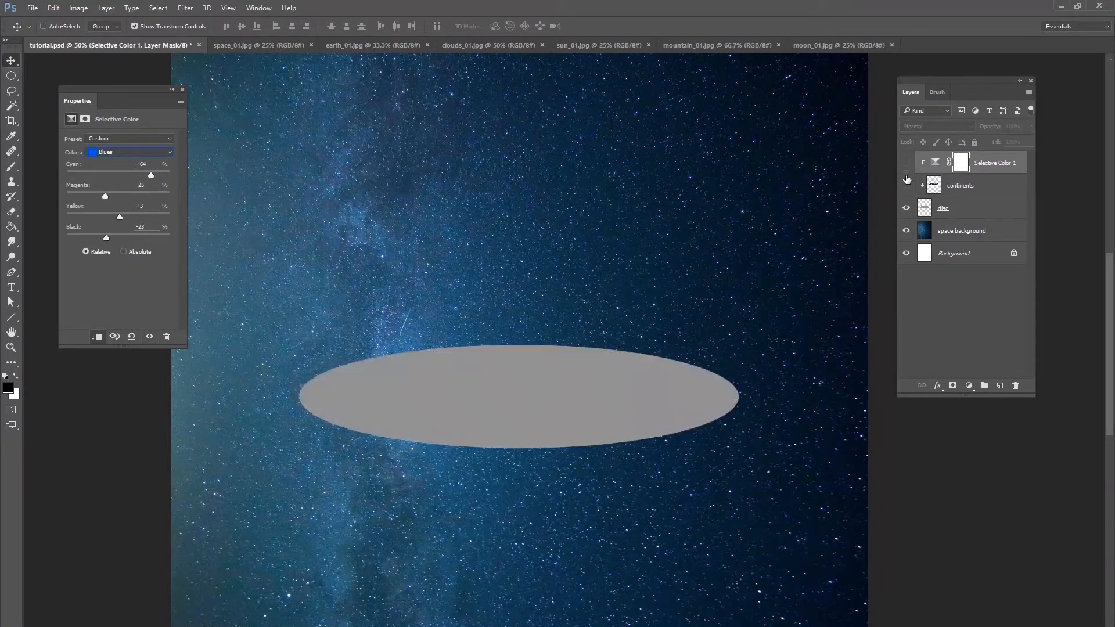
click(905, 186)
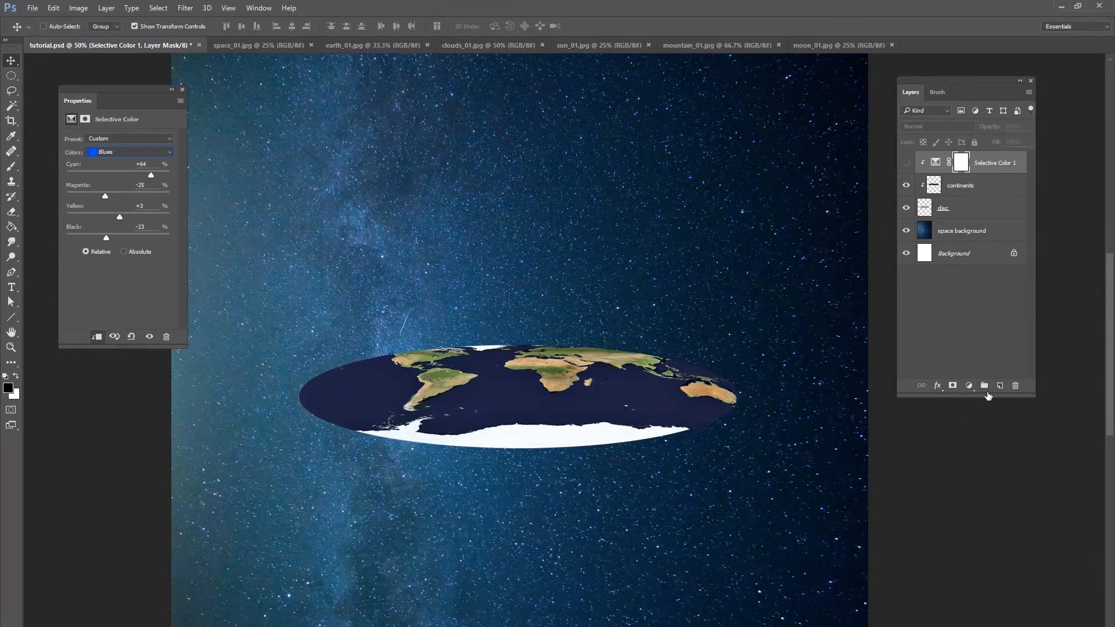
- Add a second clipped Selective Color adjustment with Blues at yellow +45 and black -46, and show the first adjustment again
click(968, 386)
click(980, 607)
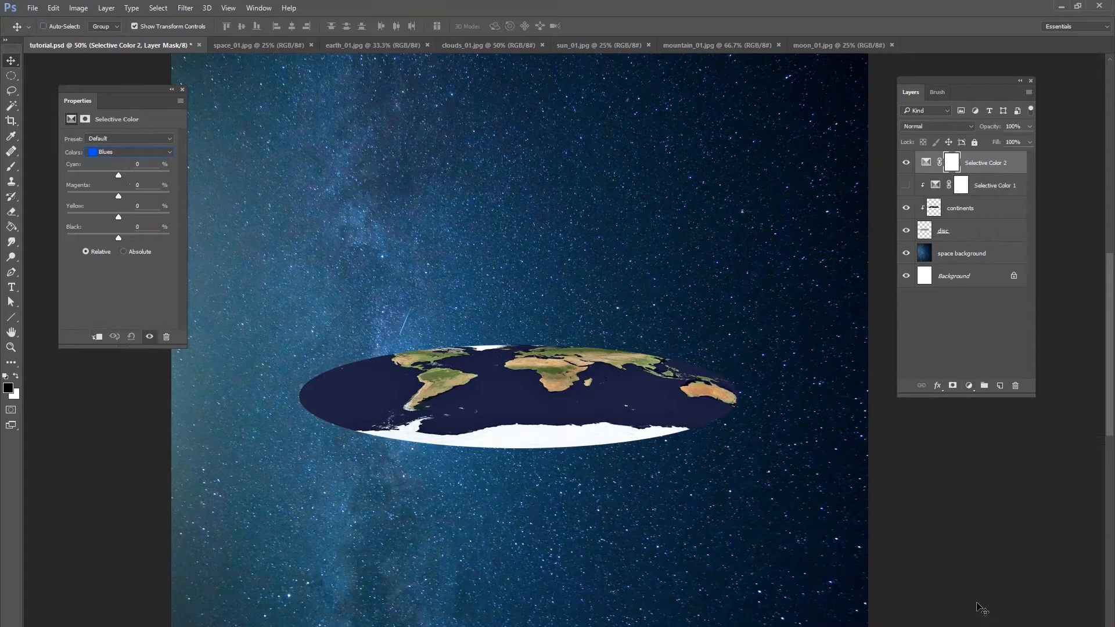
key(ctrl+alt+g)
click(906, 185)
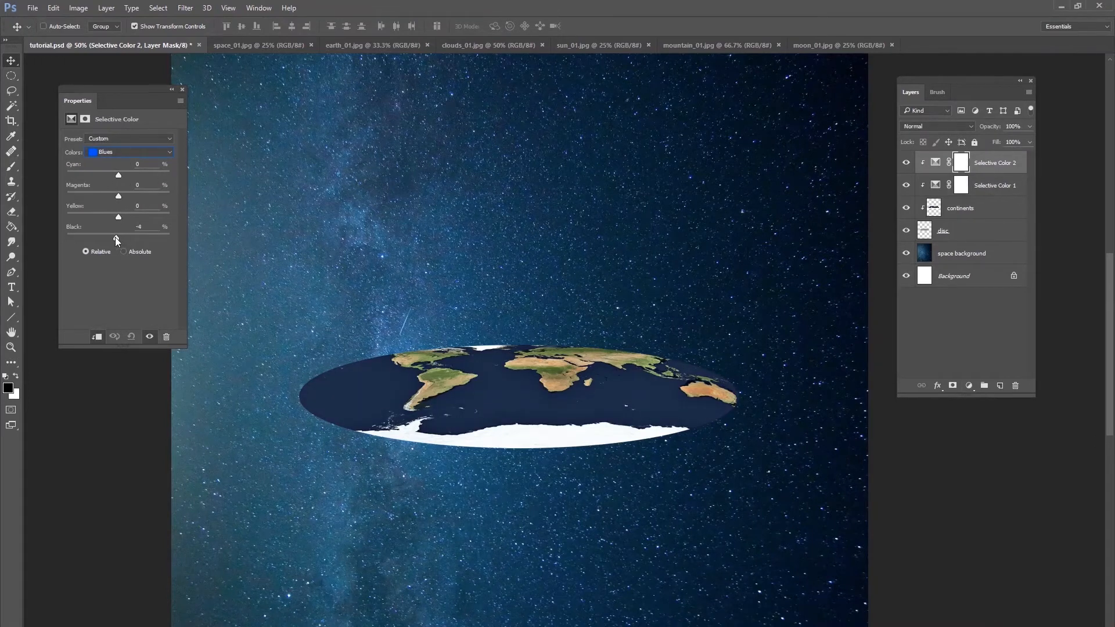
drag(117, 238, 86, 239)
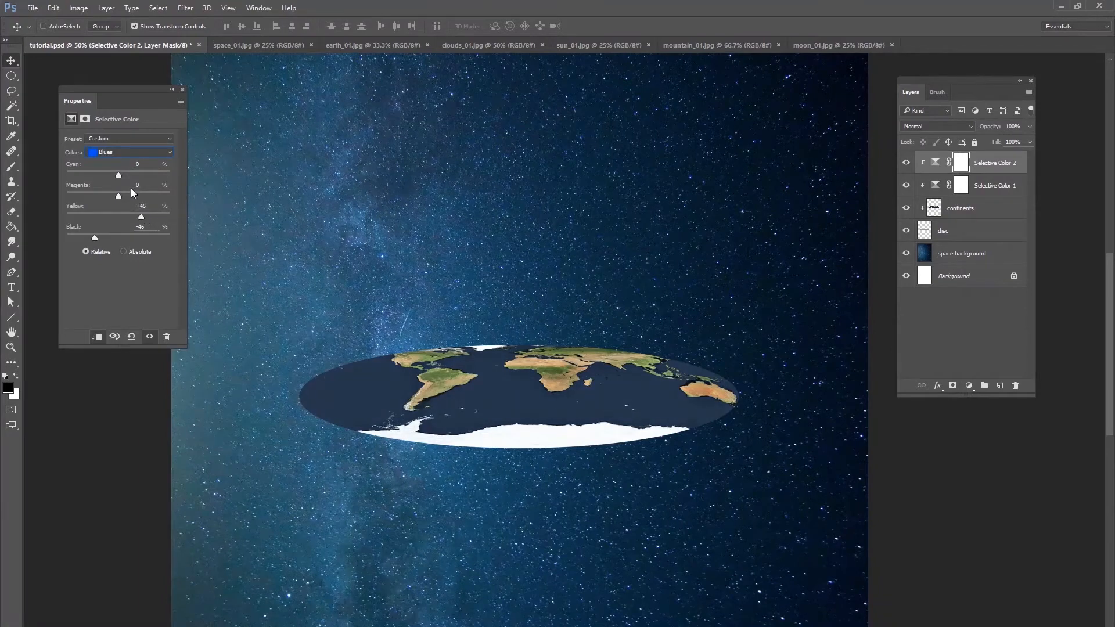
- In the second Selective Color adjustment, set Cyans to cyan +49 with reduced black, and compare the map with and without both adjustments
click(116, 156)
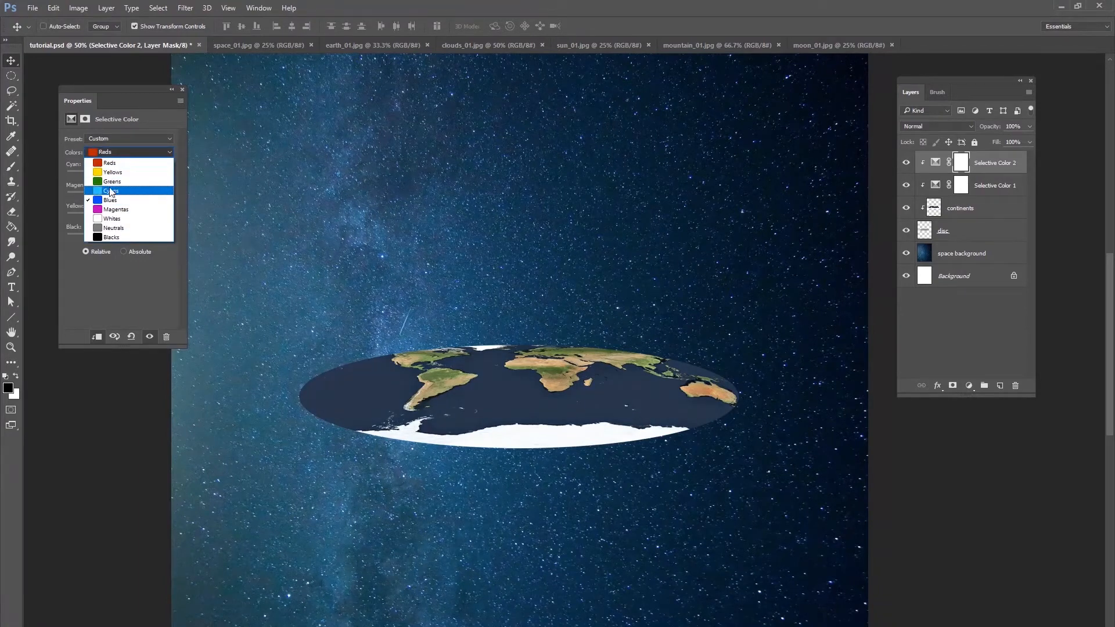
click(109, 180)
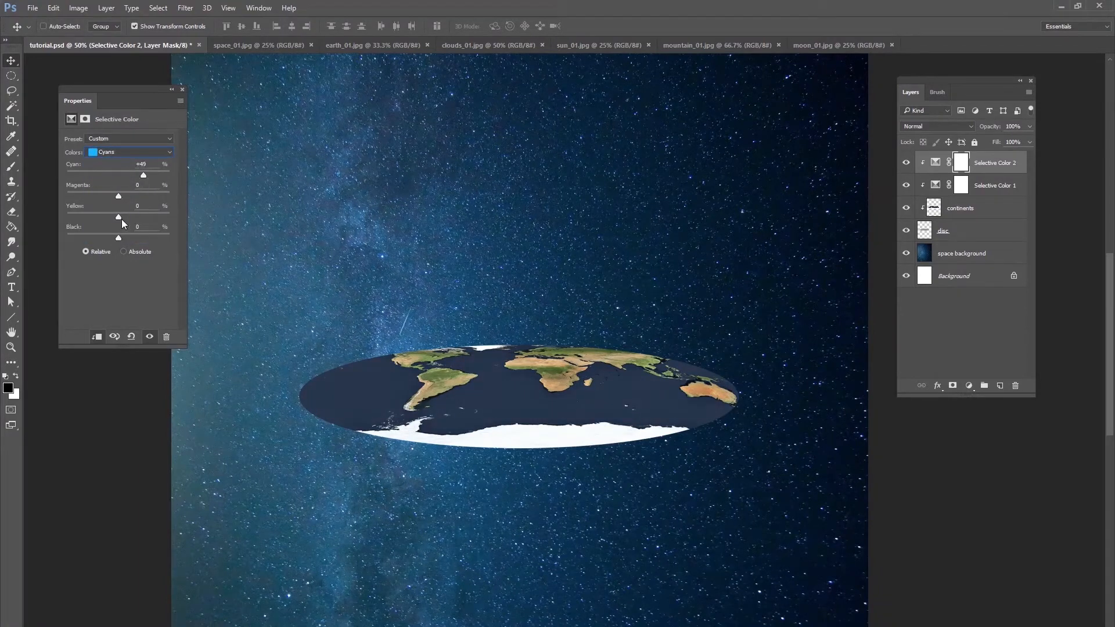
drag(114, 238, 83, 239)
click(906, 162)
click(906, 185)
click(907, 162)
drag(906, 163, 906, 185)
click(907, 185)
click(907, 164)
- Create a new layer clipped to the disc above the color adjustments and choose a teal-blue foreground color for the Brush
click(1000, 386)
key(ctrl+alt+g)
click(11, 166)
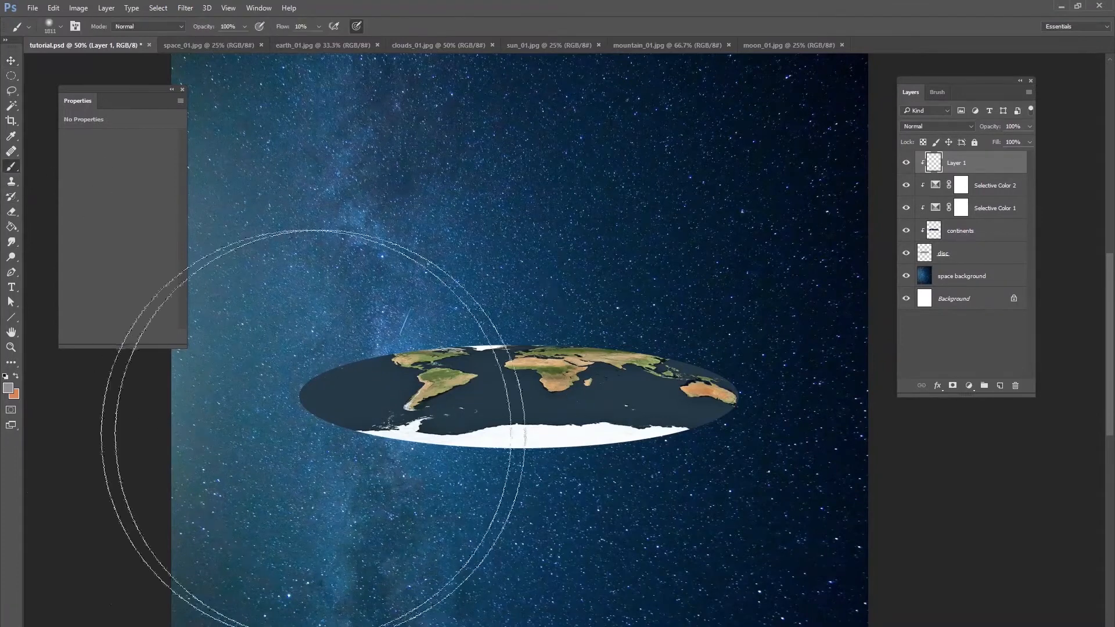
click(8, 388)
drag(742, 319, 741, 330)
click(666, 290)
click(686, 289)
drag(685, 288, 673, 309)
drag(739, 329, 739, 329)
click(841, 252)
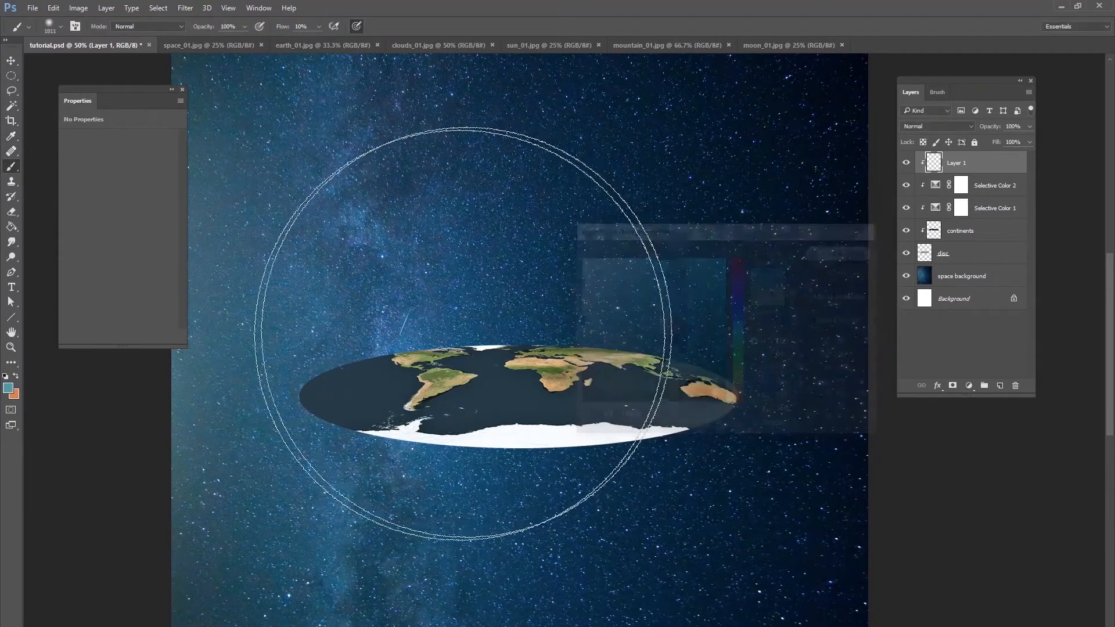
- Shrink the brush and paint teal-blue over the whole disc on the new layer
right_click(496, 325)
drag(621, 355, 617, 356)
mouse_move(452, 401)
mouse_down()
mouse_move(371, 386)
mouse_move(366, 407)
mouse_move(721, 386)
mouse_move(349, 400)
mouse_move(572, 410)
mouse_up()
- Set the painted teal layer to Screen at 50% opacity and compare the disc with and without its three color layers
click(936, 126)
click(923, 223)
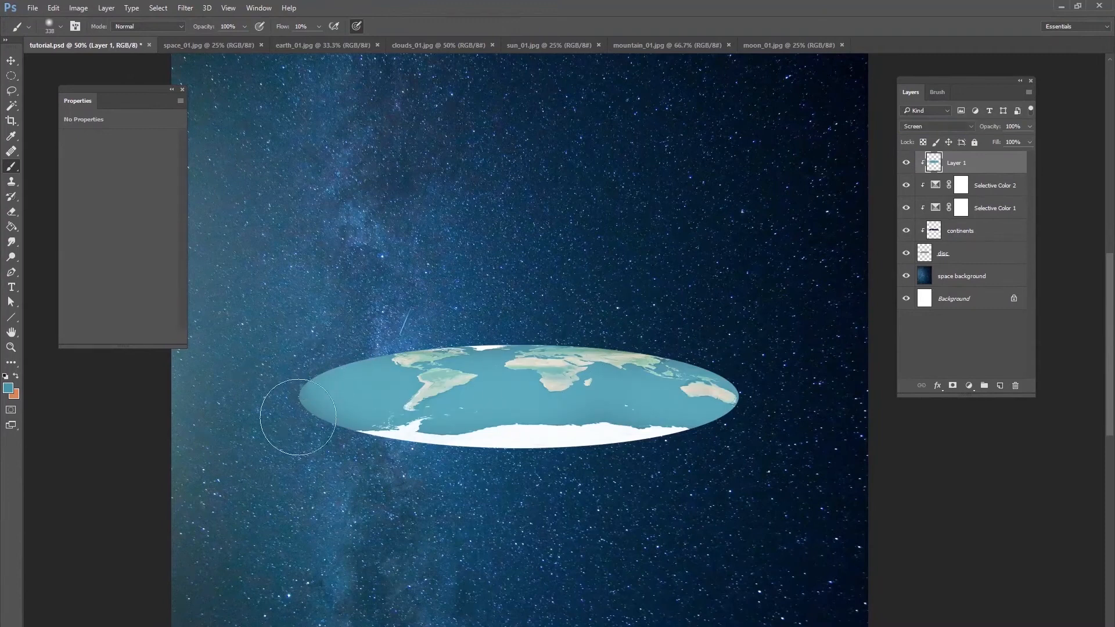
drag(1026, 141, 1005, 142)
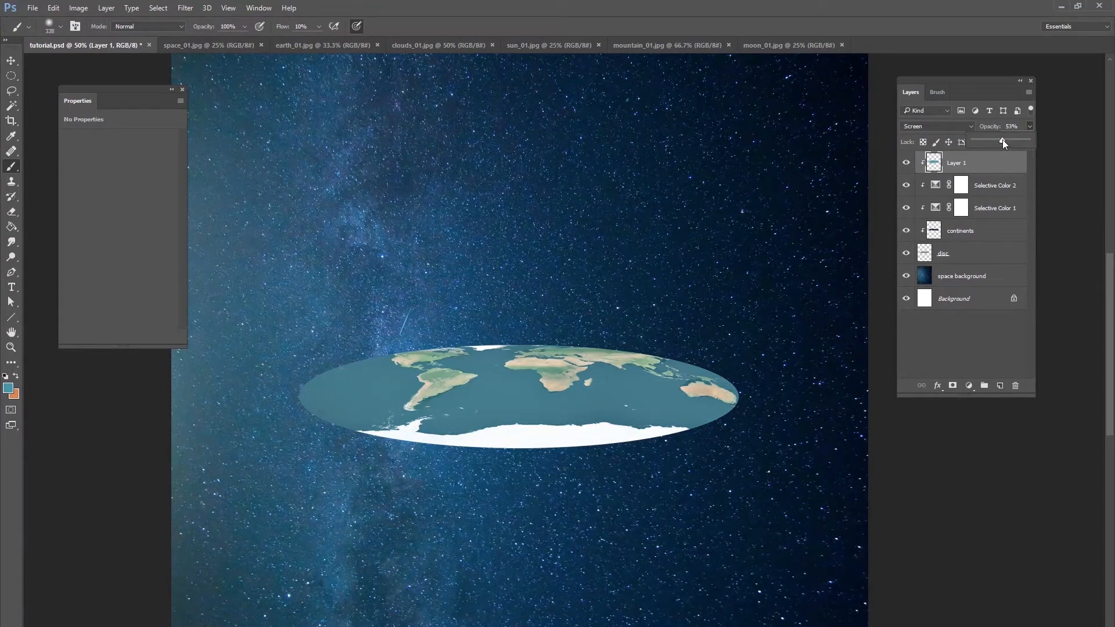
drag(1002, 141, 1000, 140)
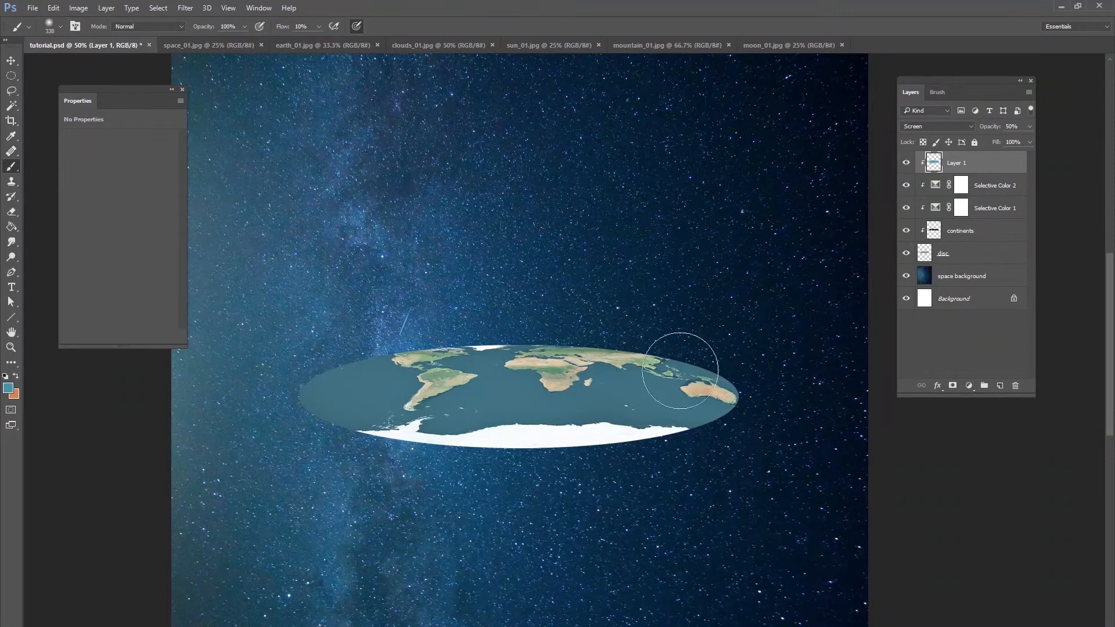
drag(909, 166, 906, 209)
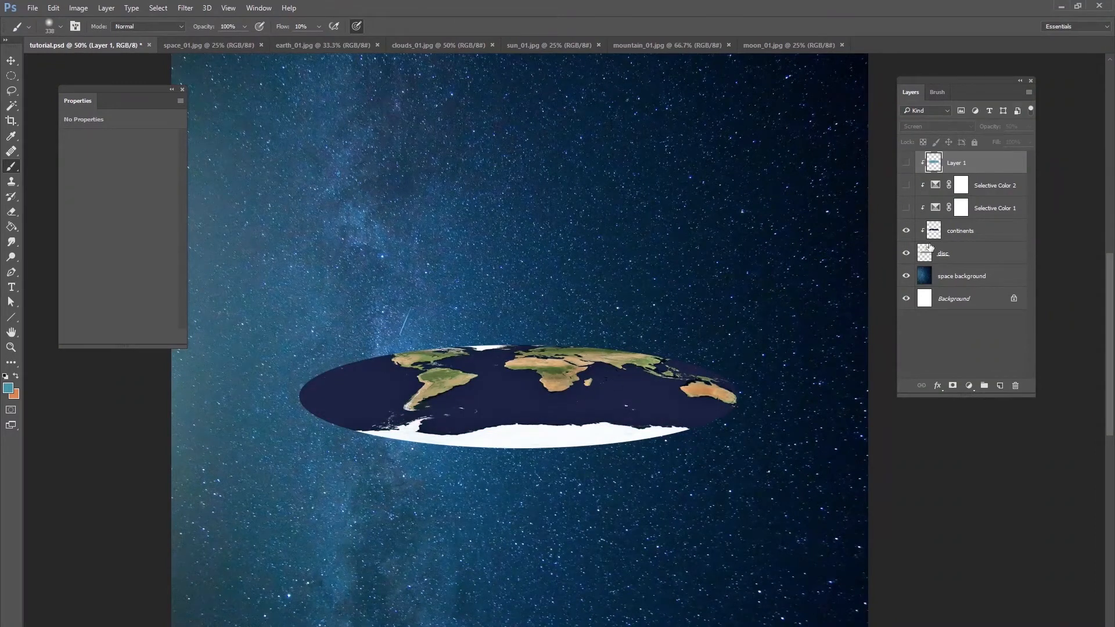
click(907, 208)
click(906, 186)
click(906, 162)
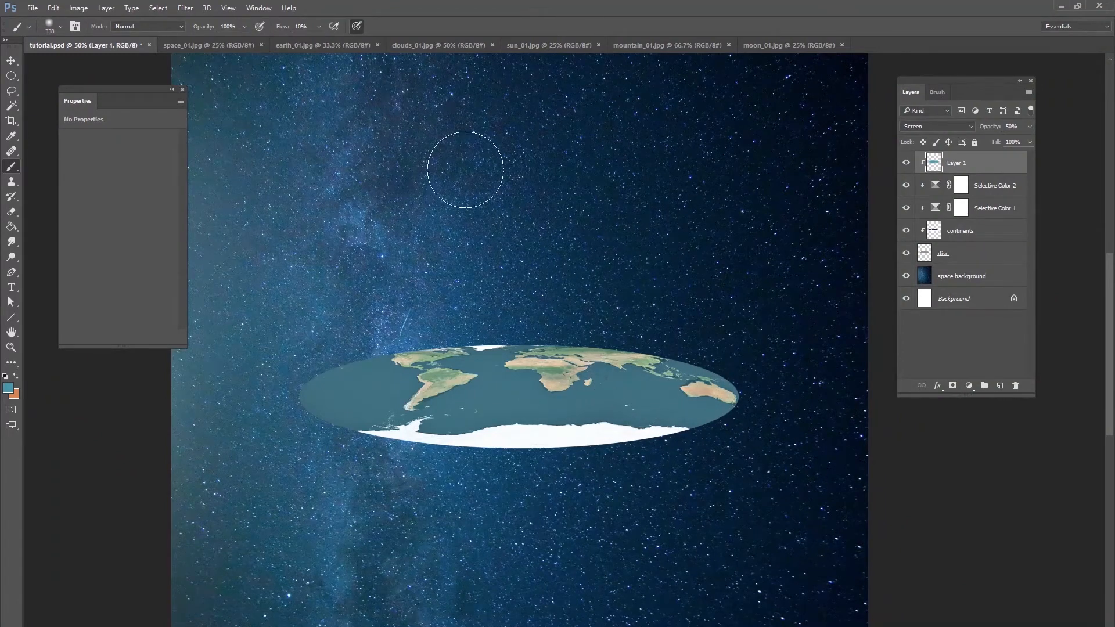
- In clouds_01.jpg, select the upper sky with the large clouds using the Rectangular Marquee and copy it
click(445, 47)
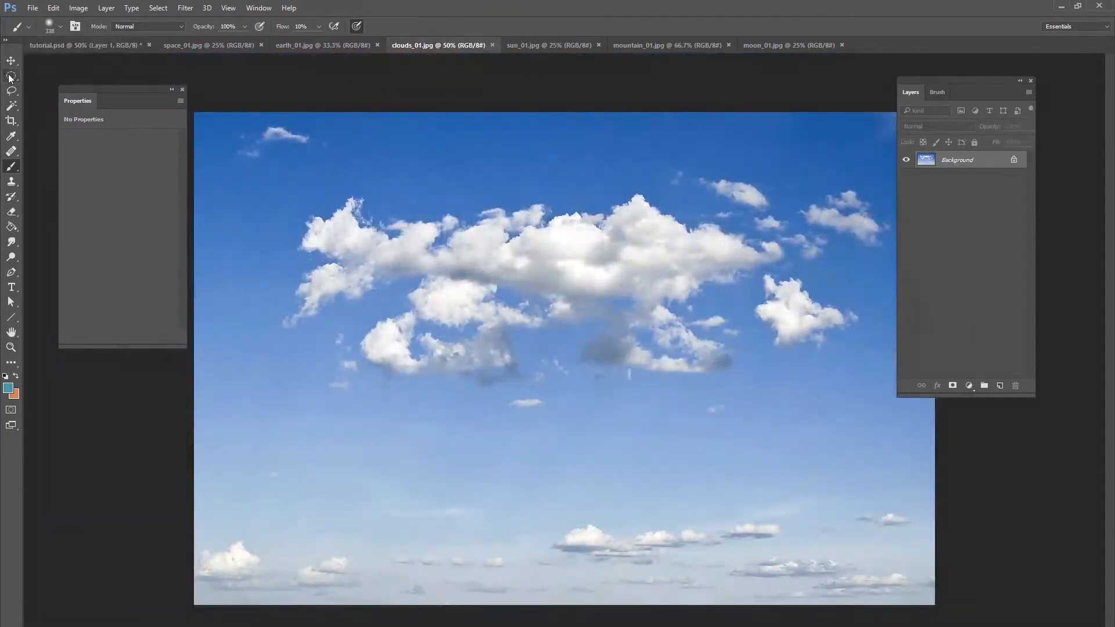
drag(11, 75, 32, 82)
click(58, 76)
drag(210, 112, 944, 478)
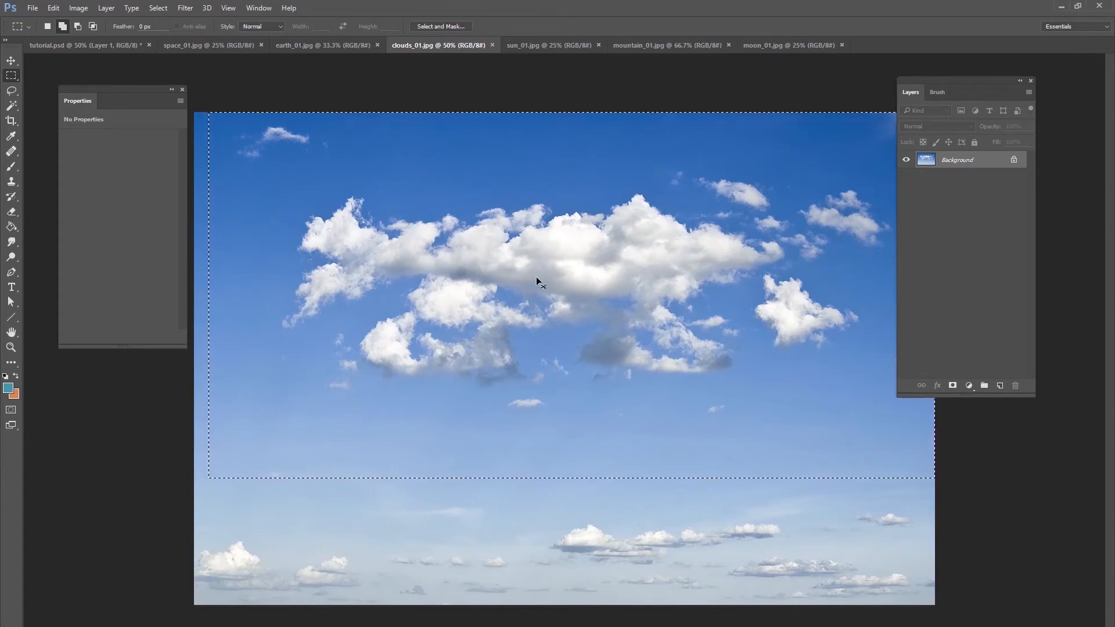
- Paste the clouds above the teal layer in tutorial.psd, move them down over the disc and clip them to it
click(114, 47)
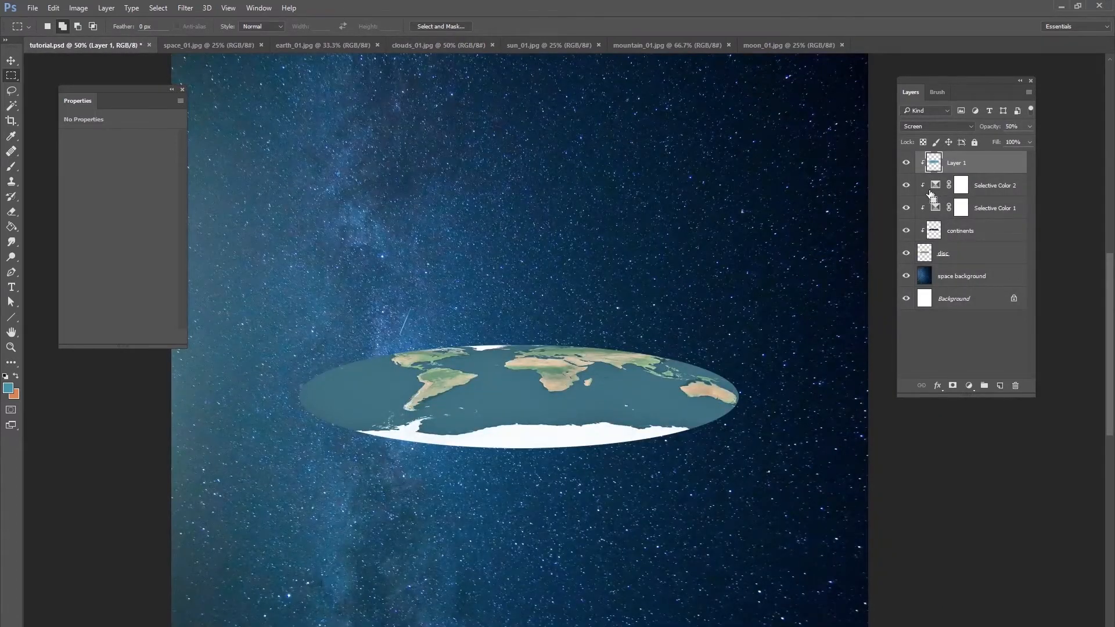
key(ctrl+v)
key(v)
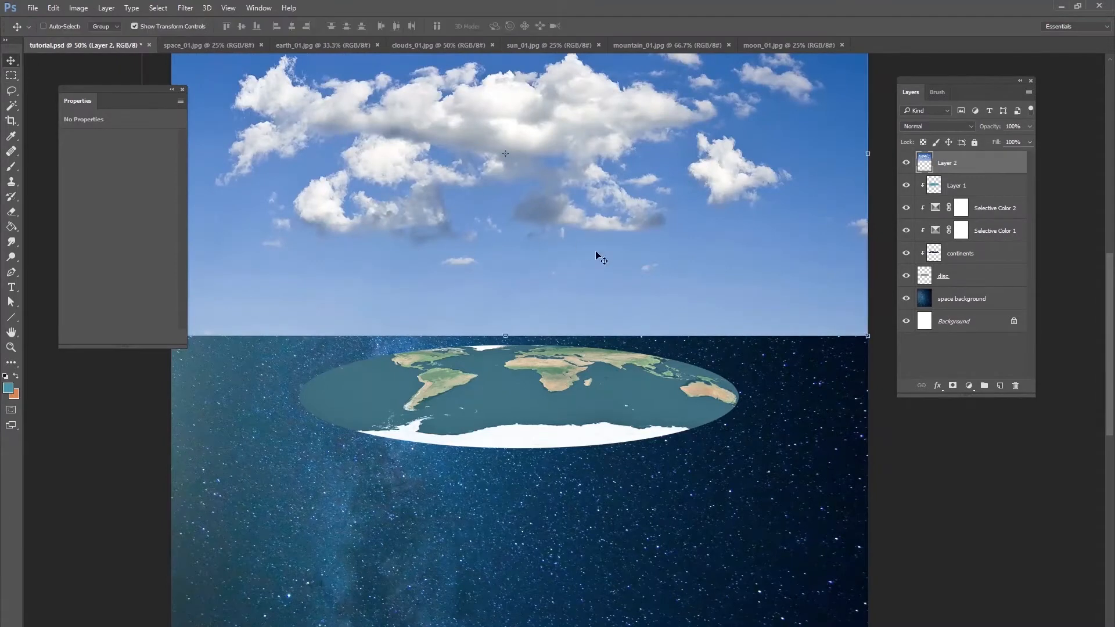
drag(597, 249, 589, 375)
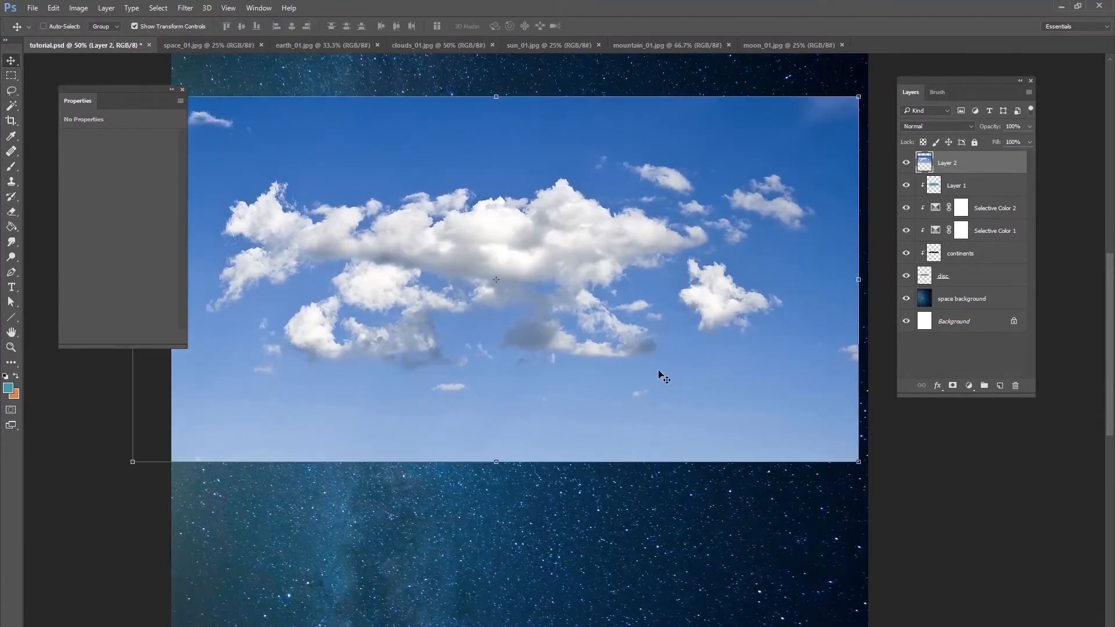
key(ctrl+alt+g)
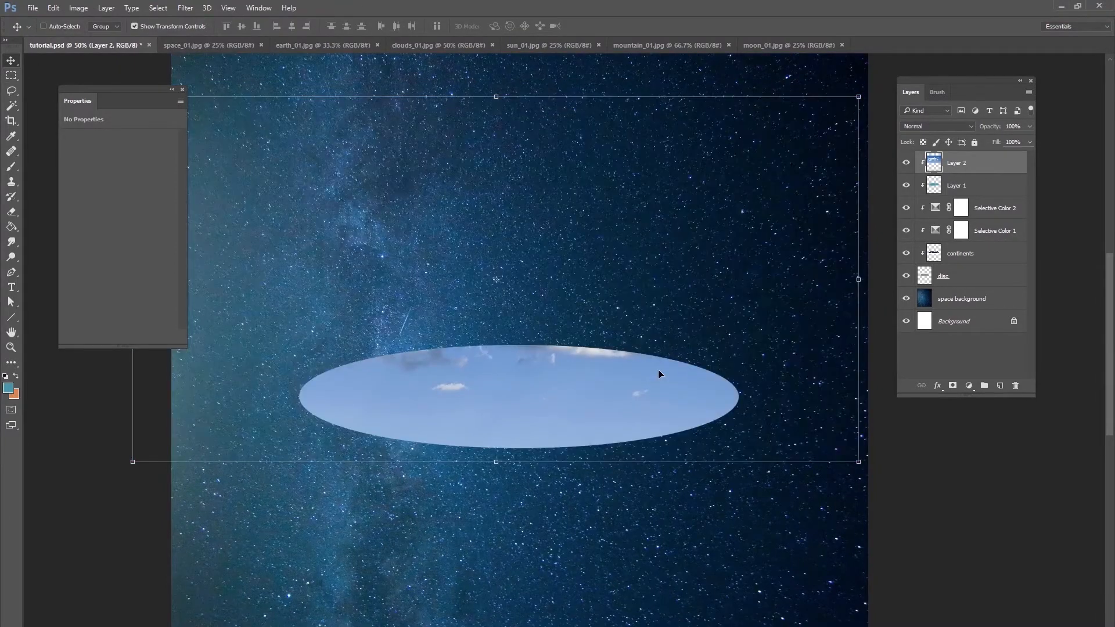
- Scale the clouds down over the disc and distort them into a trapezoid that narrows toward the disc's far edge
drag(561, 281, 550, 399)
drag(847, 213, 577, 349)
drag(518, 406, 695, 363)
drag(747, 312, 662, 331)
drag(749, 522, 790, 465)
drag(294, 292, 365, 336)
drag(292, 520, 236, 457)
drag(663, 332, 631, 334)
drag(366, 335, 377, 340)
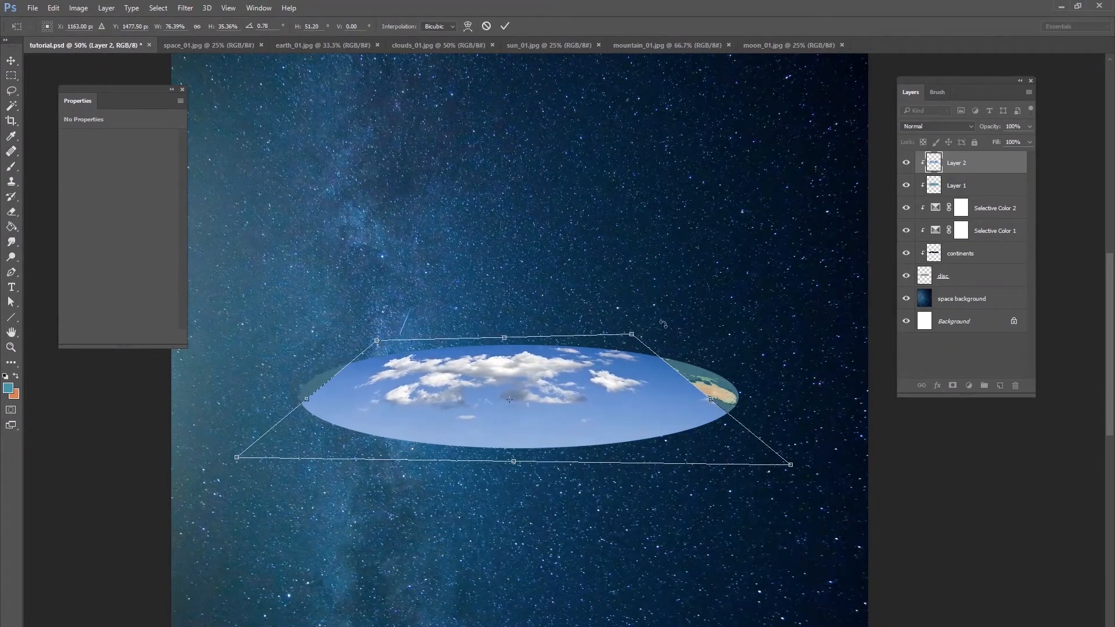
- Flatten and widen the clouds' perspective, shift them toward the Americas side of the disc, and apply the transform
drag(631, 335, 621, 338)
drag(790, 465, 832, 455)
drag(236, 457, 208, 451)
drag(538, 453, 513, 430)
mouse_move(583, 389)
mouse_down()
mouse_move(607, 406)
mouse_move(573, 393)
mouse_up()
drag(608, 344, 573, 350)
drag(484, 395, 488, 386)
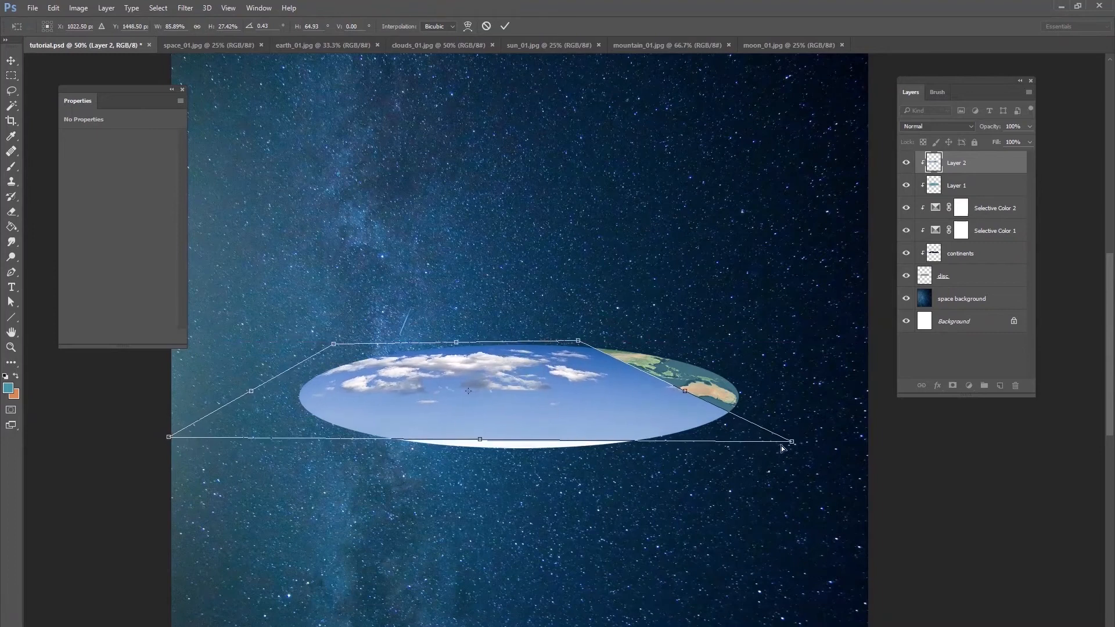
drag(792, 443, 786, 446)
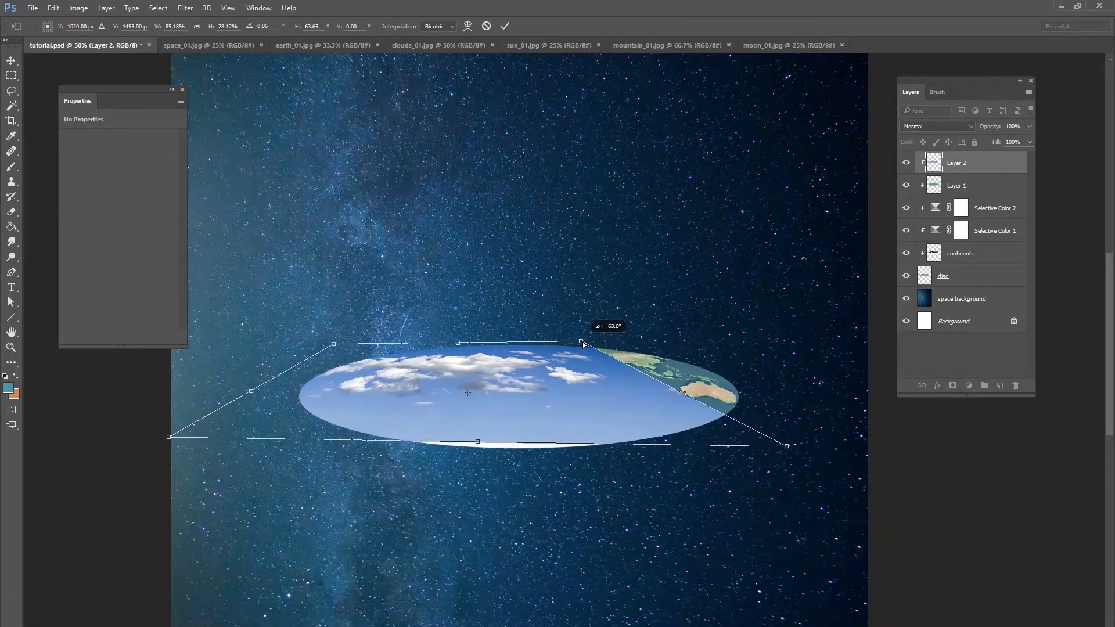
key(Return)
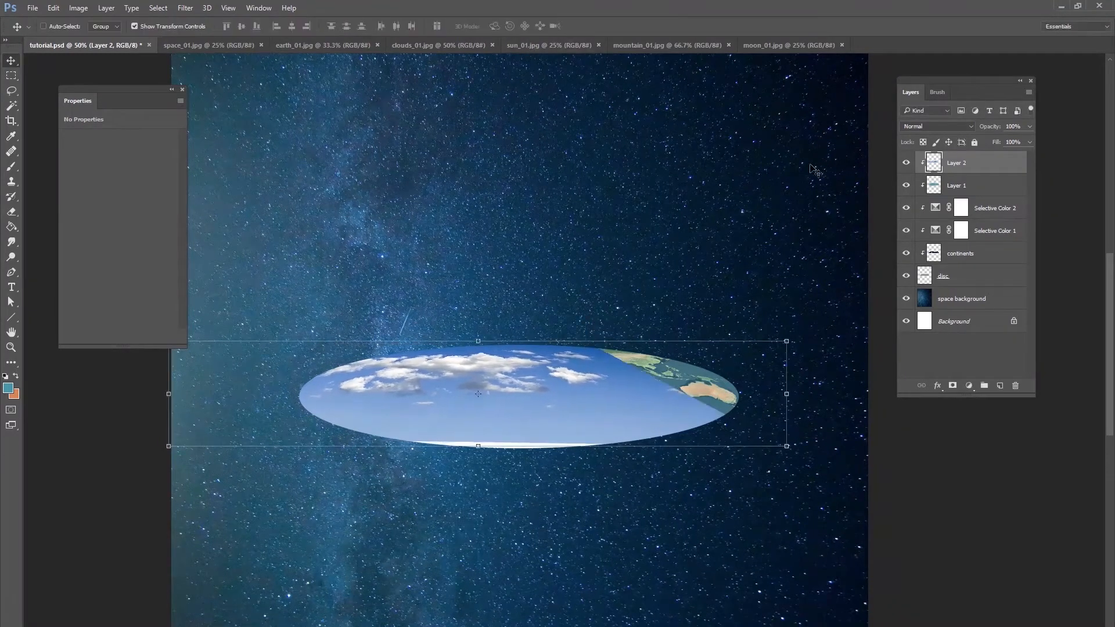
- Try the clouds layer in Lighten against Normal, and leave its blend mode on Lighten
click(937, 126)
click(929, 203)
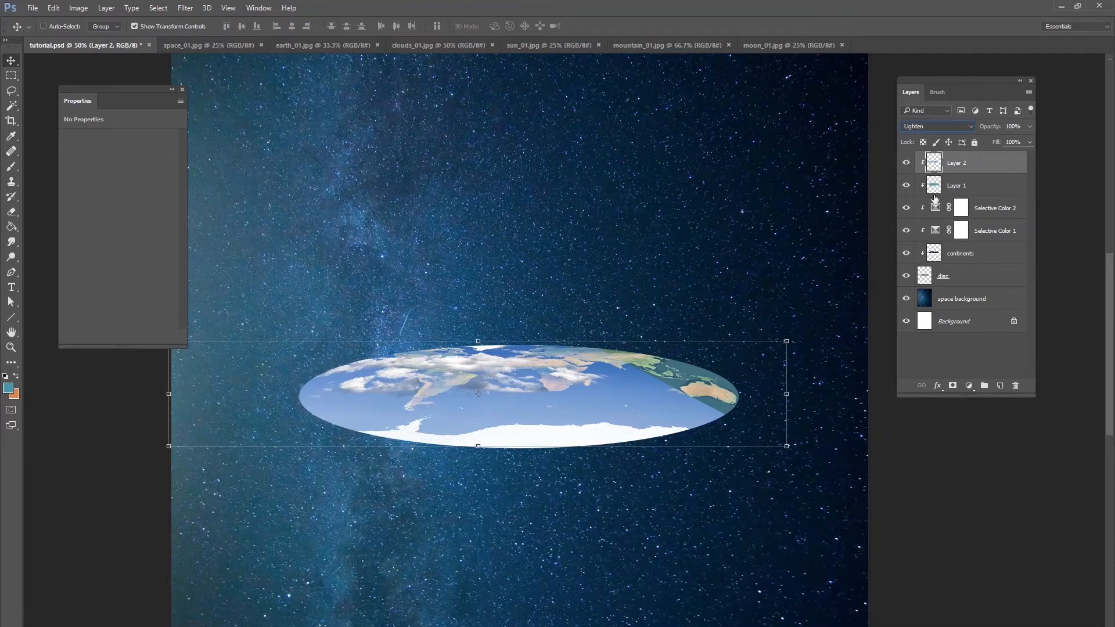
click(925, 126)
click(922, 139)
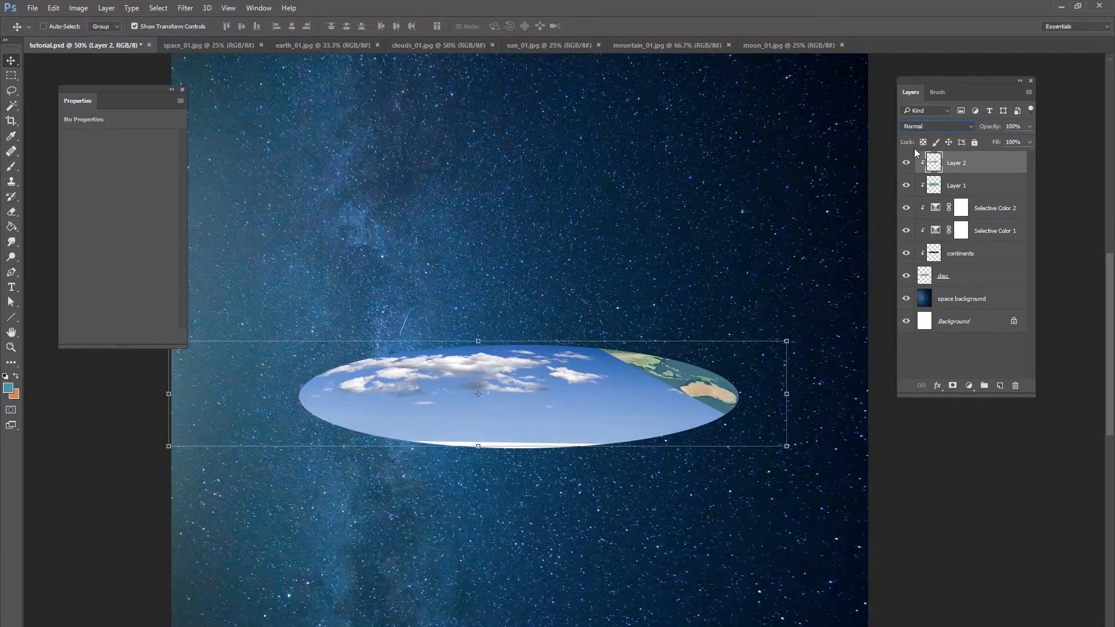
click(929, 127)
click(913, 205)
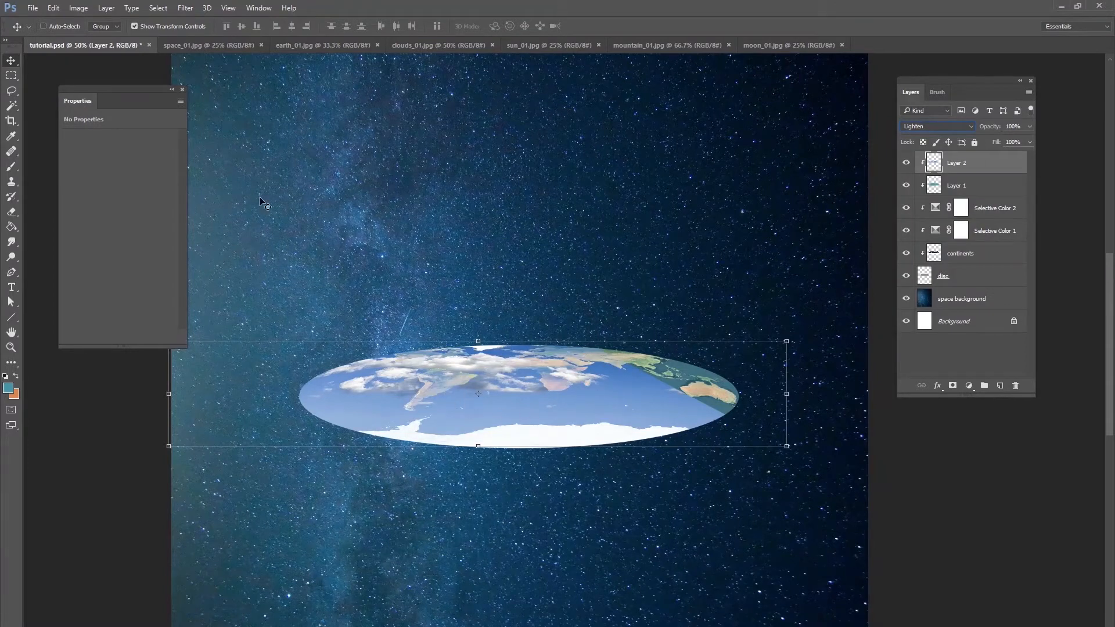
- Apply Levels to the clouds layer, raising the black input and setting the midtones to 0.66 to darken the blue sky
click(79, 7)
mouse_move(93, 41)
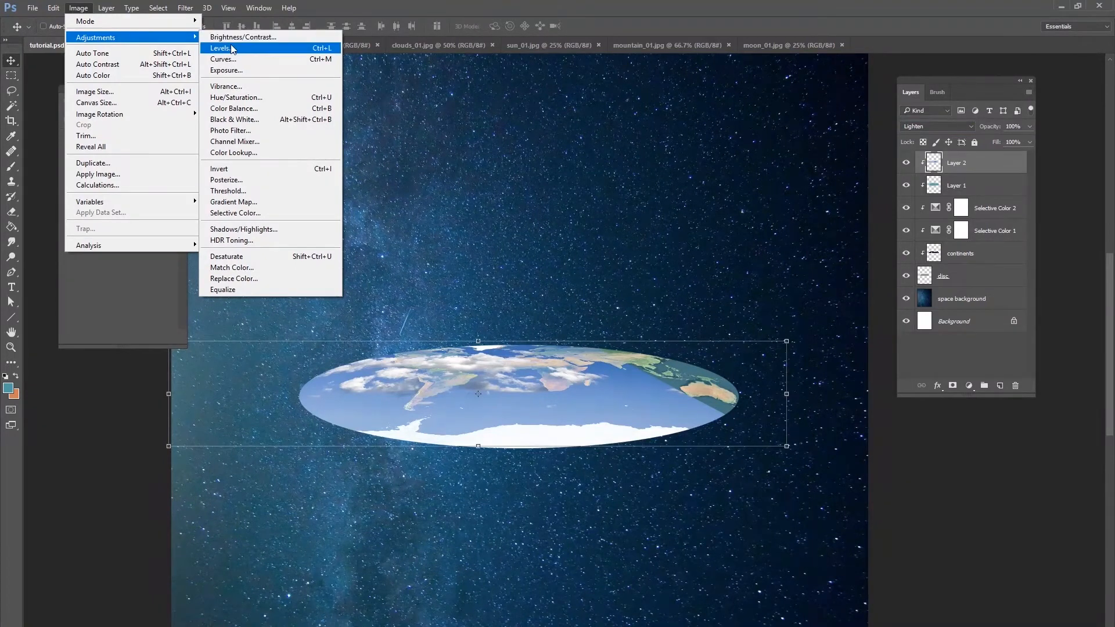
click(229, 48)
drag(299, 330, 220, 295)
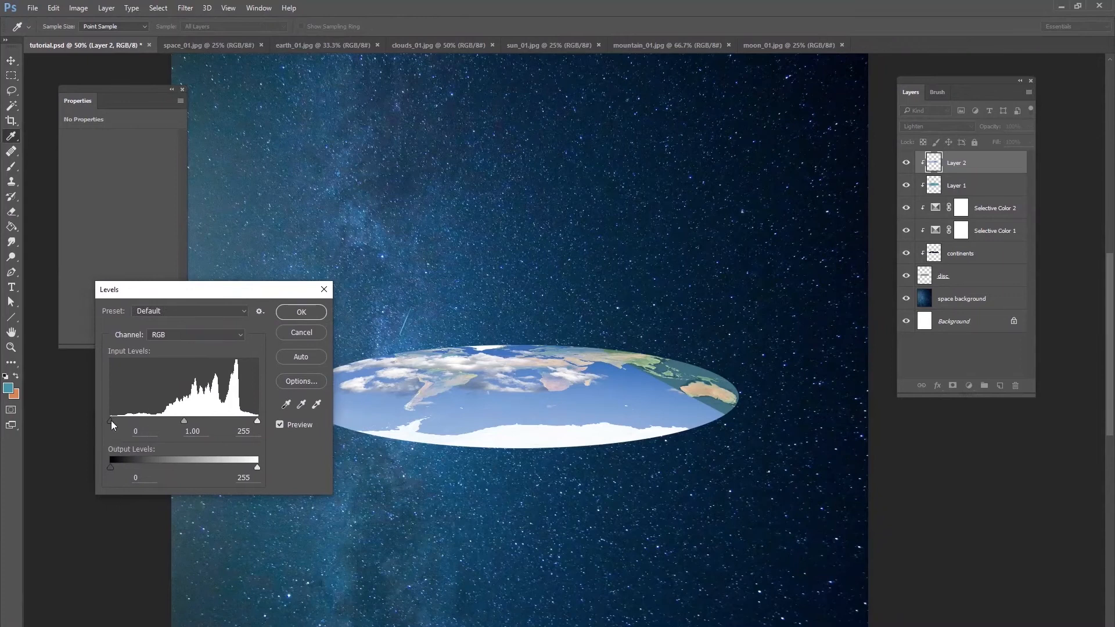
mouse_move(185, 419)
mouse_down()
mouse_move(214, 422)
mouse_move(203, 422)
mouse_up()
mouse_move(110, 421)
mouse_down()
mouse_move(162, 424)
mouse_move(127, 423)
mouse_up()
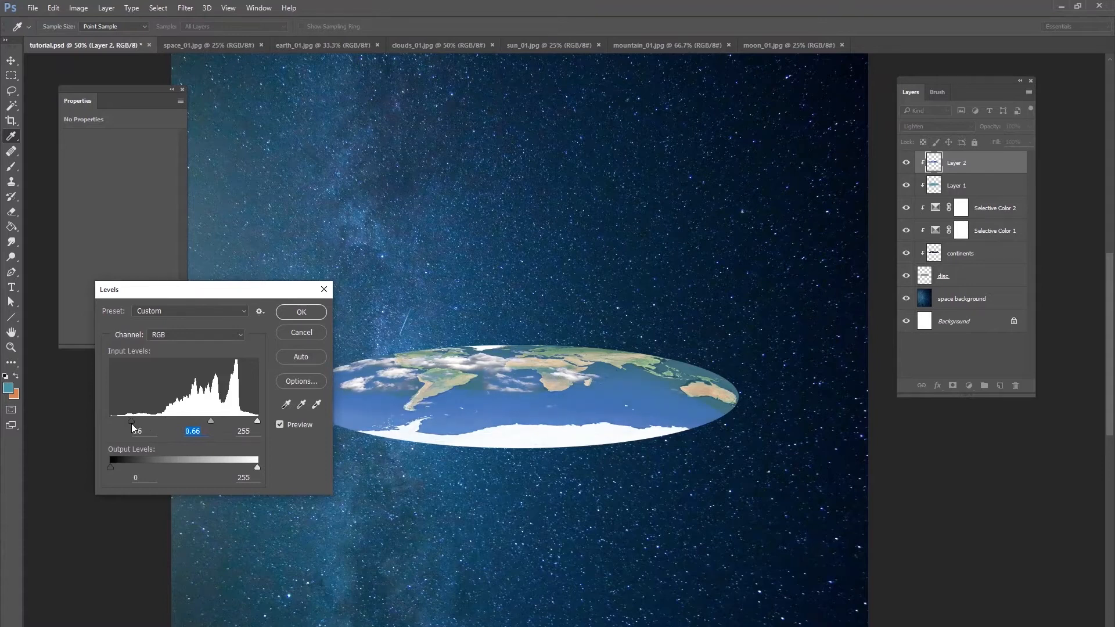
click(301, 312)
key(v)
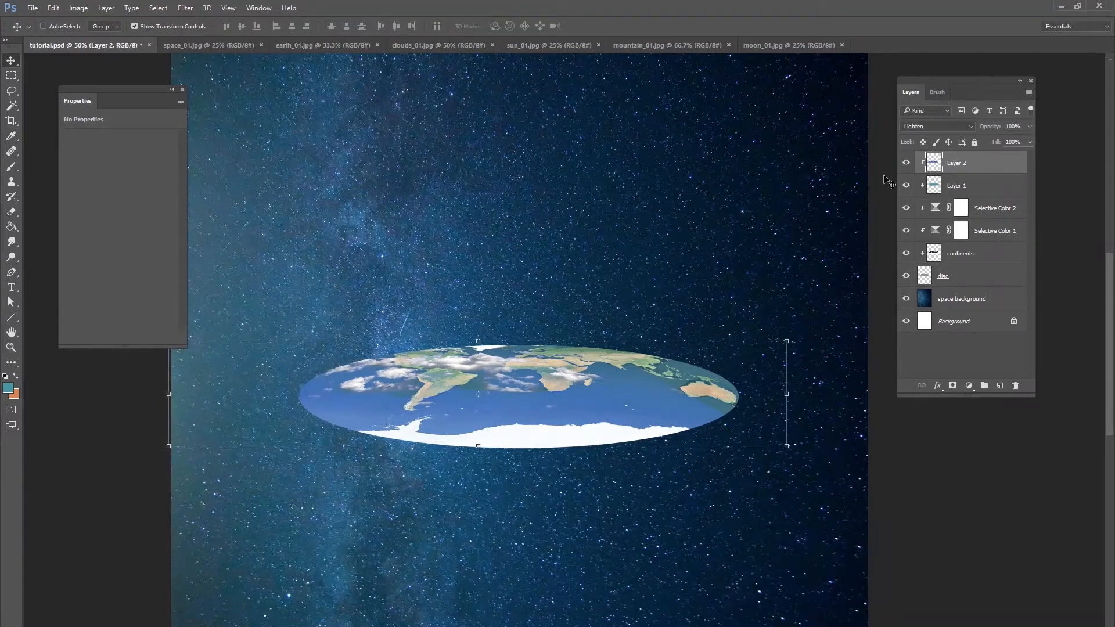
- Nudge the clouds layer toward Africa, duplicate it, and clip the copy to the disc
drag(500, 382, 523, 388)
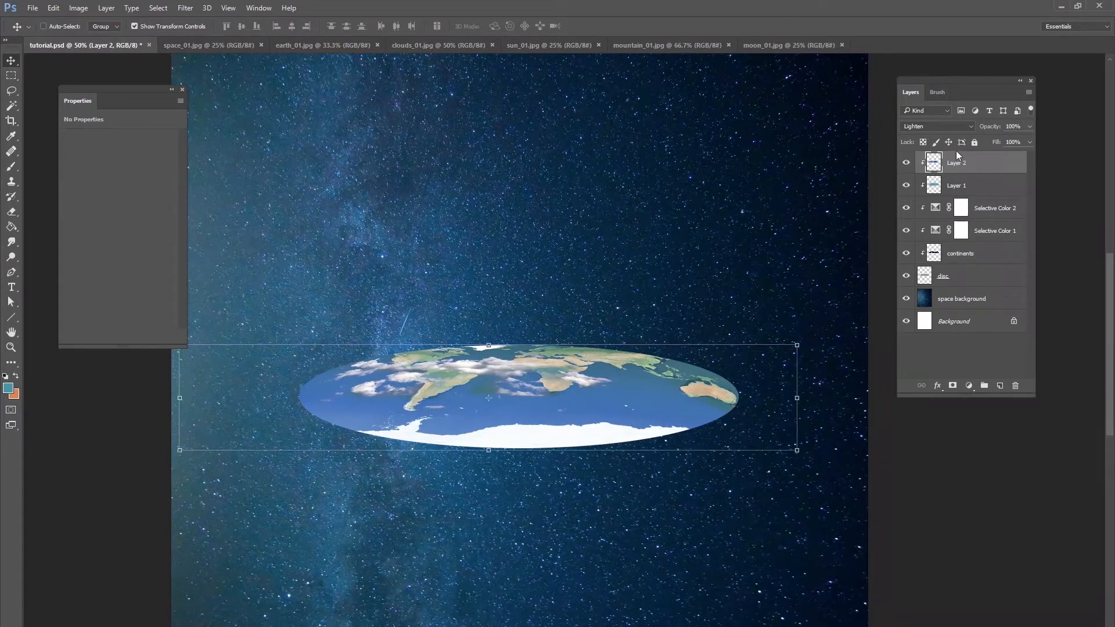
key(ctrl+j)
click(924, 128)
click(1005, 164)
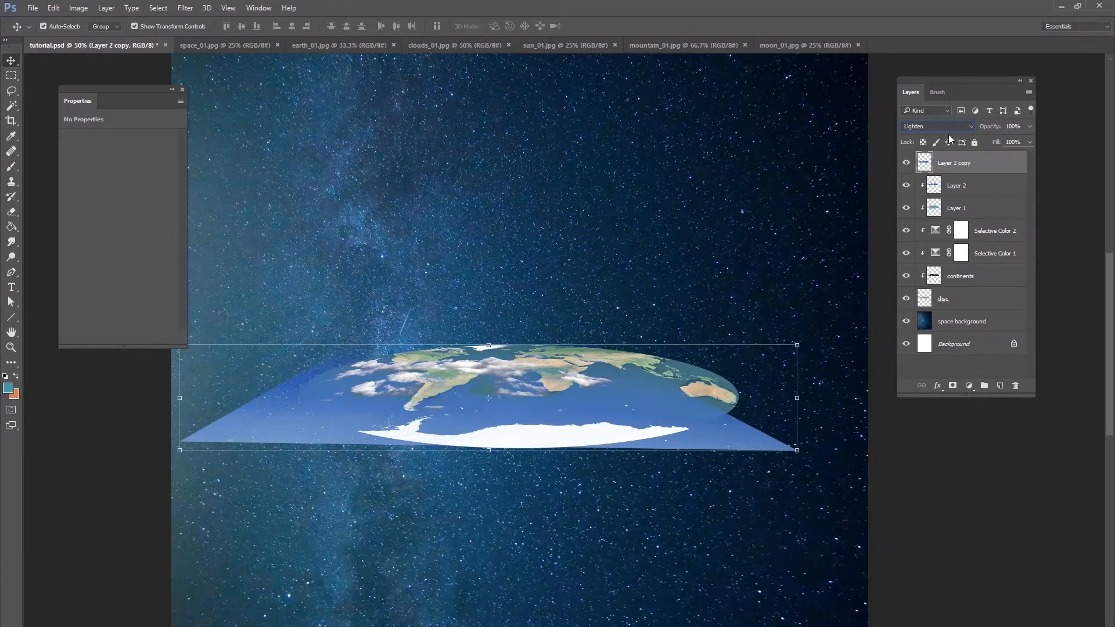
key(ctrl+alt+g)
- Move the copied clouds toward the Australia side of the disc, distort their corners to suit the disc's perspective, and apply the transform
drag(480, 402, 669, 407)
drag(677, 350, 653, 350)
drag(677, 458, 618, 466)
drag(374, 353, 414, 360)
drag(588, 417, 570, 403)
drag(616, 457, 616, 459)
drag(688, 344, 703, 345)
drag(599, 460, 544, 479)
drag(684, 404, 694, 408)
drag(757, 315, 767, 327)
drag(720, 356, 721, 348)
click(505, 26)
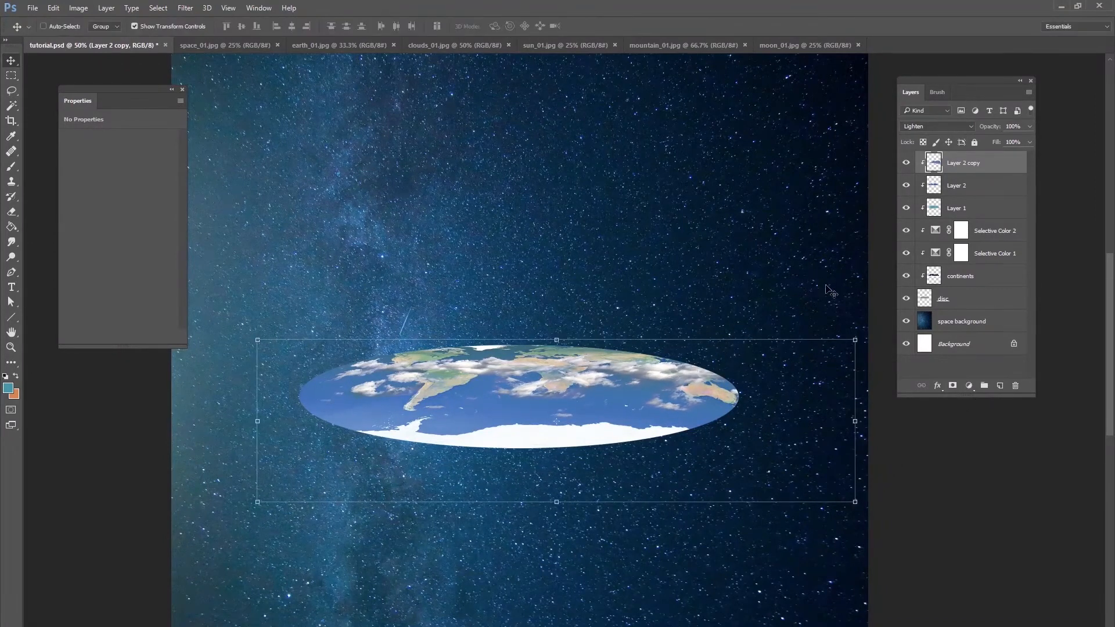
- Add a layer mask to the copied clouds and paint out their excess blue sky with a soft black brush at 10% flow
click(953, 385)
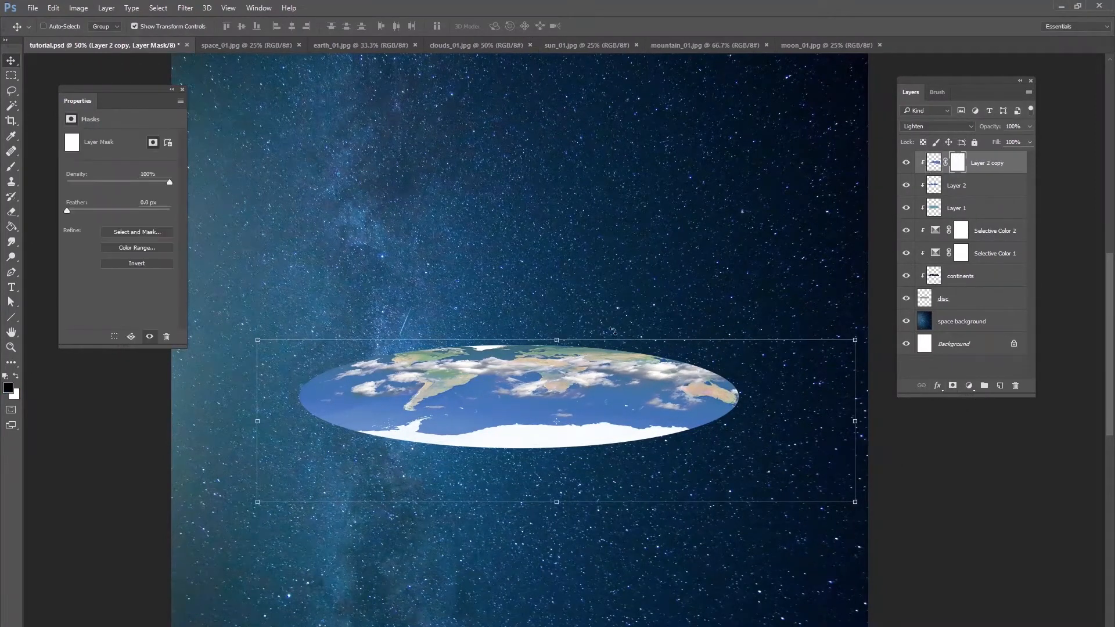
click(12, 167)
drag(353, 404, 323, 448)
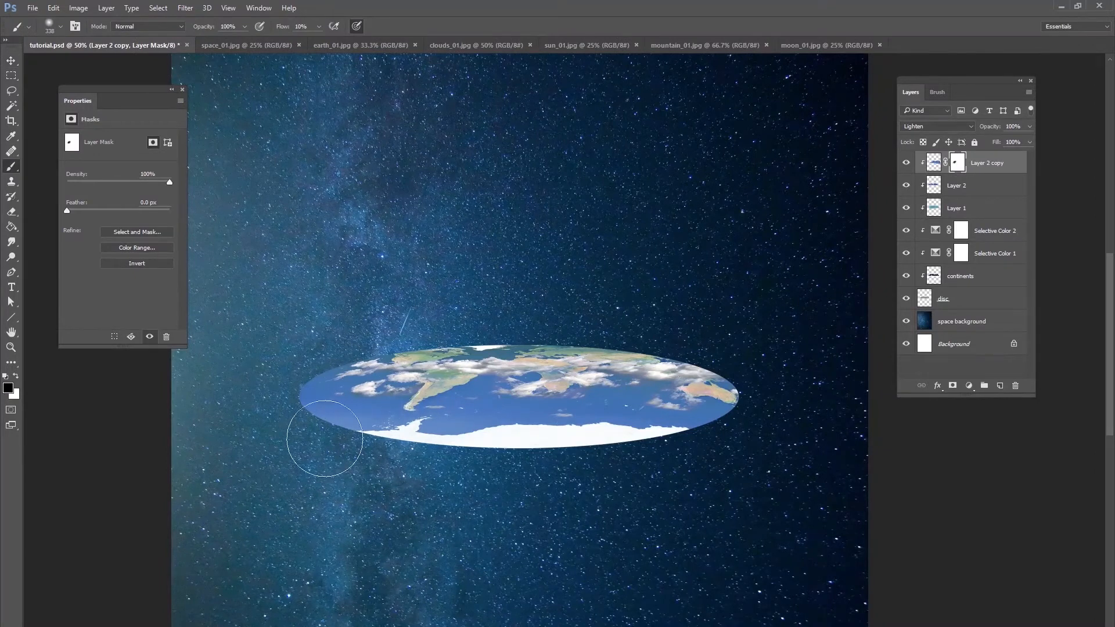
click(906, 162)
click(906, 162)
drag(504, 327, 486, 325)
- Add a layer mask to Layer 2, paint out its excess sky across the disc's ocean area, and compare both cloud layers on and off
click(971, 186)
click(953, 386)
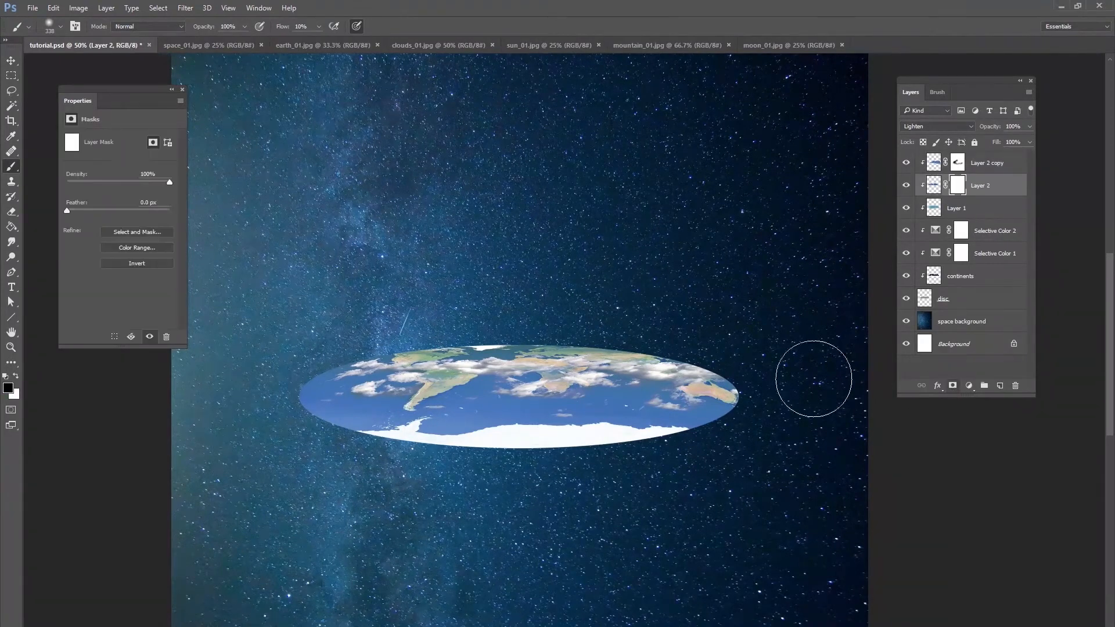
mouse_move(682, 416)
mouse_down()
mouse_move(706, 365)
mouse_move(646, 415)
mouse_move(309, 464)
mouse_up()
click(907, 163)
click(907, 185)
click(906, 185)
click(906, 164)
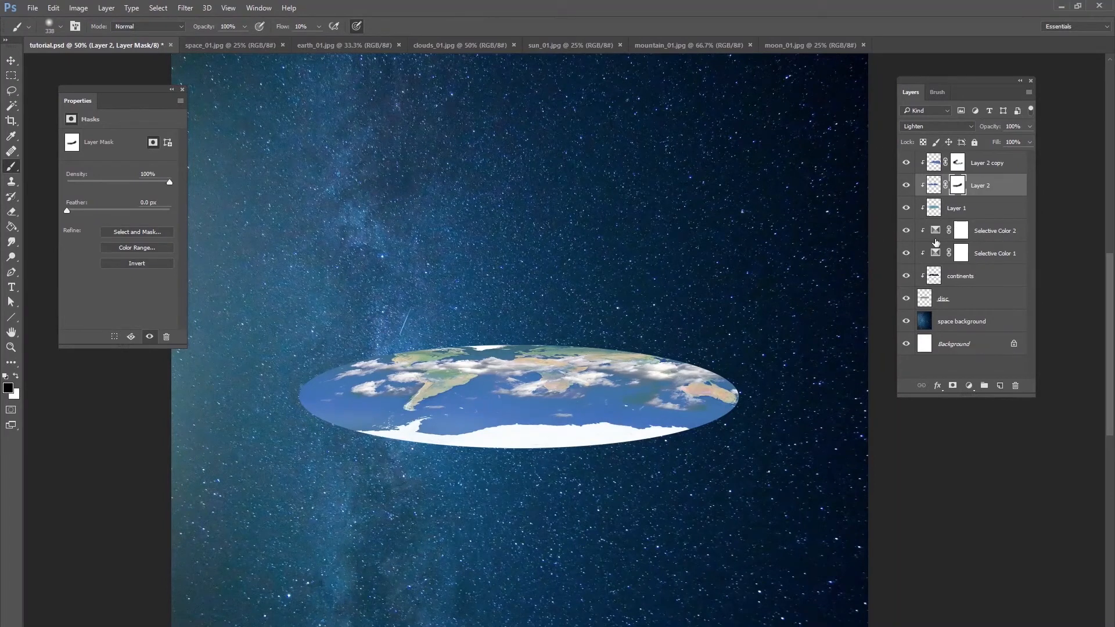
- Create a new clipped layer above Layer 1 and name it "cloud shadows"
click(965, 209)
click(999, 386)
double_click(969, 209)
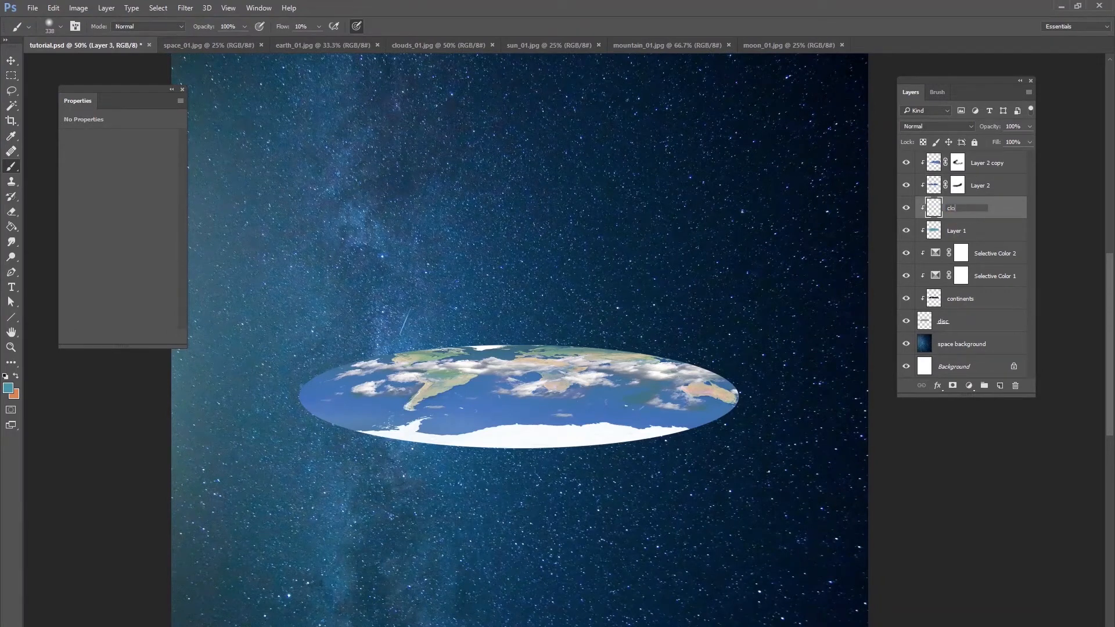
text(cloud shadows)
key(Return)
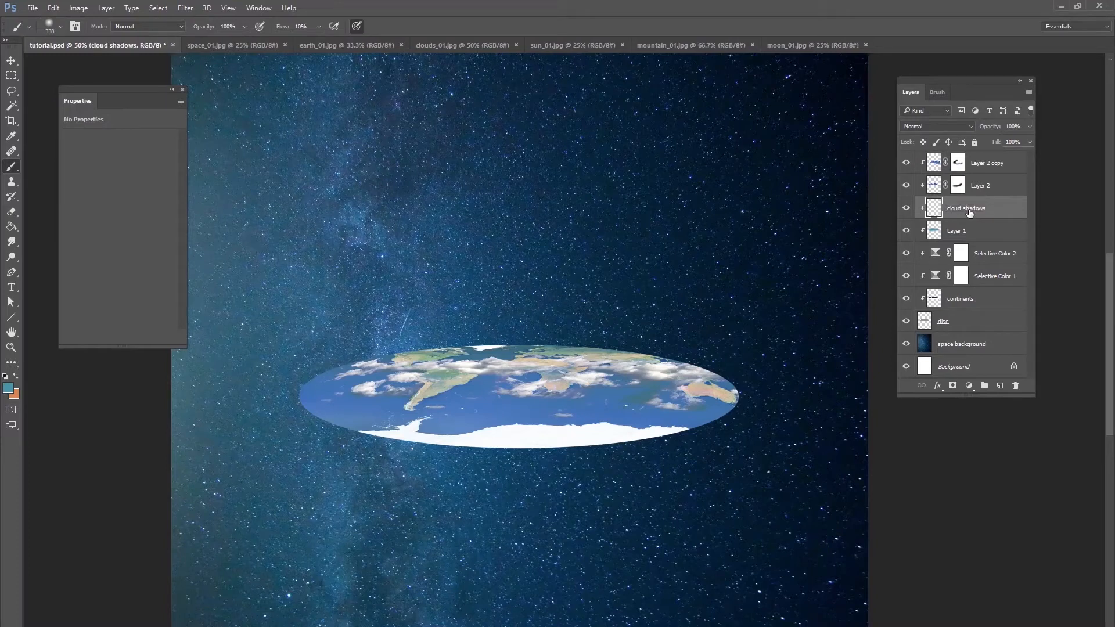
- Set the cloud shadows layer to Multiply and choose a dark grey-blue foreground color for the brush
click(929, 126)
click(929, 174)
click(8, 388)
click(327, 300)
click(841, 251)
key(b)
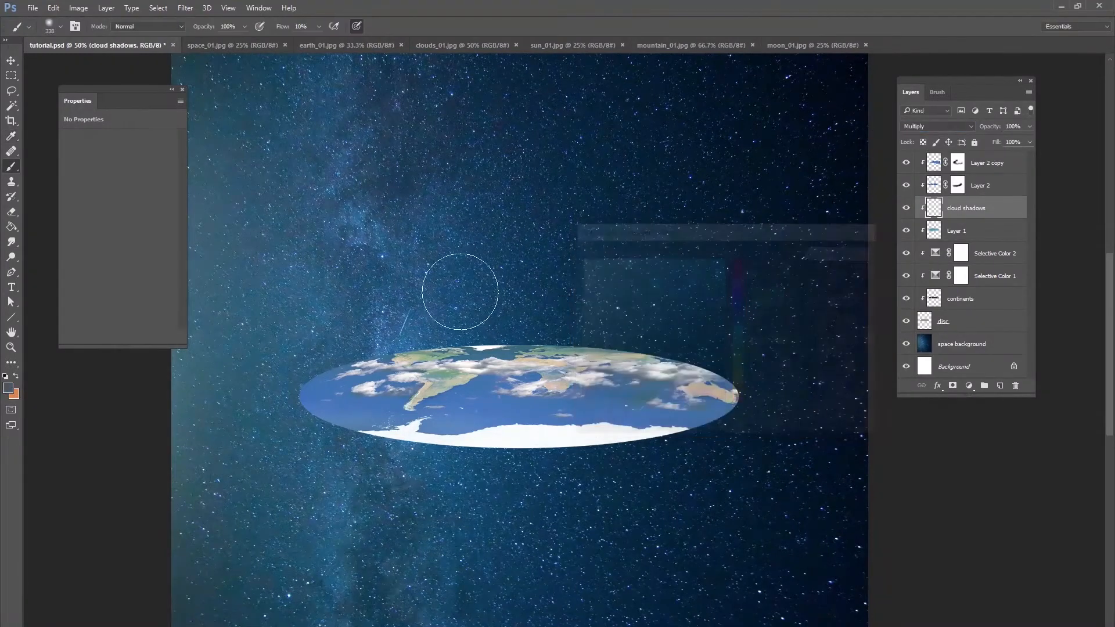
- Paint soft shadows beneath the clouds near the Americas with a small 0% hardness brush, and readjust the shadow color
right_click(499, 290)
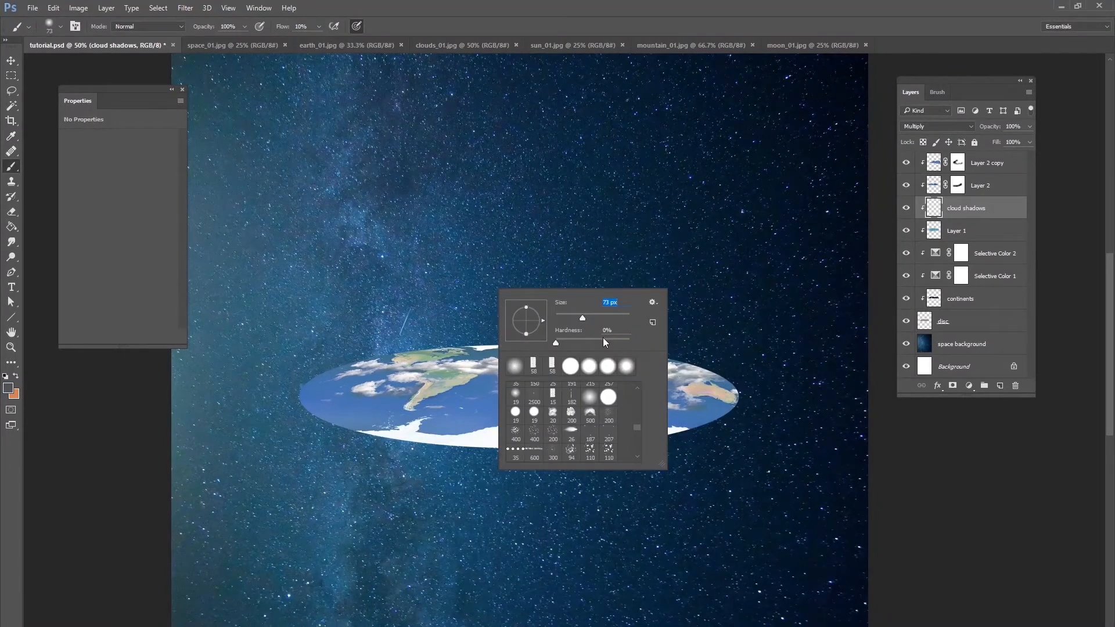
click(477, 367)
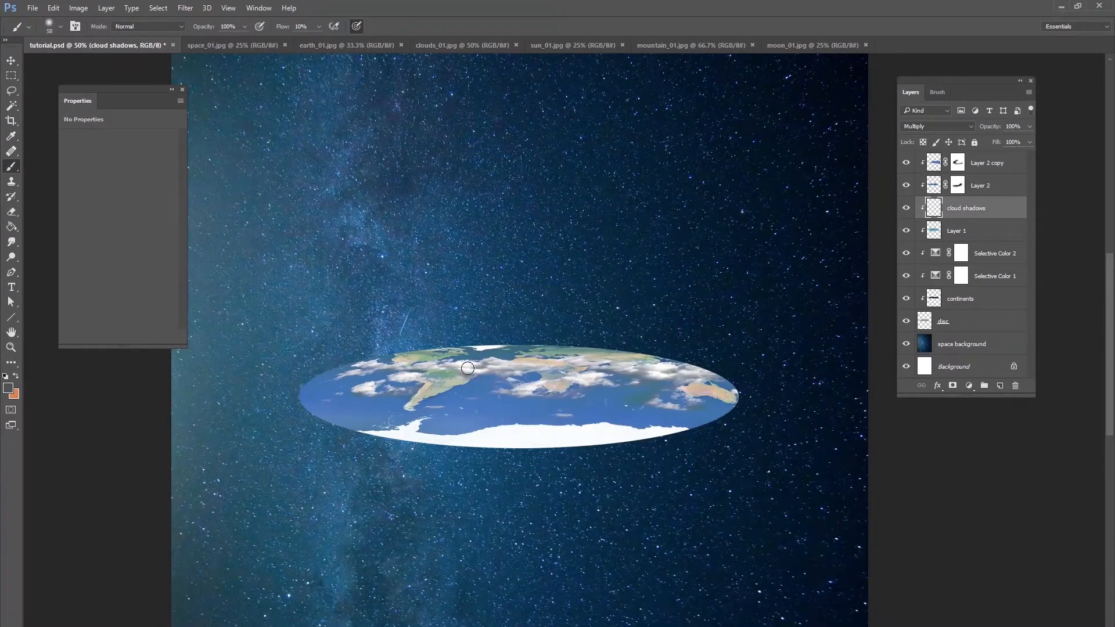
right_click(482, 373)
click(476, 368)
click(8, 387)
click(842, 253)
key(b)
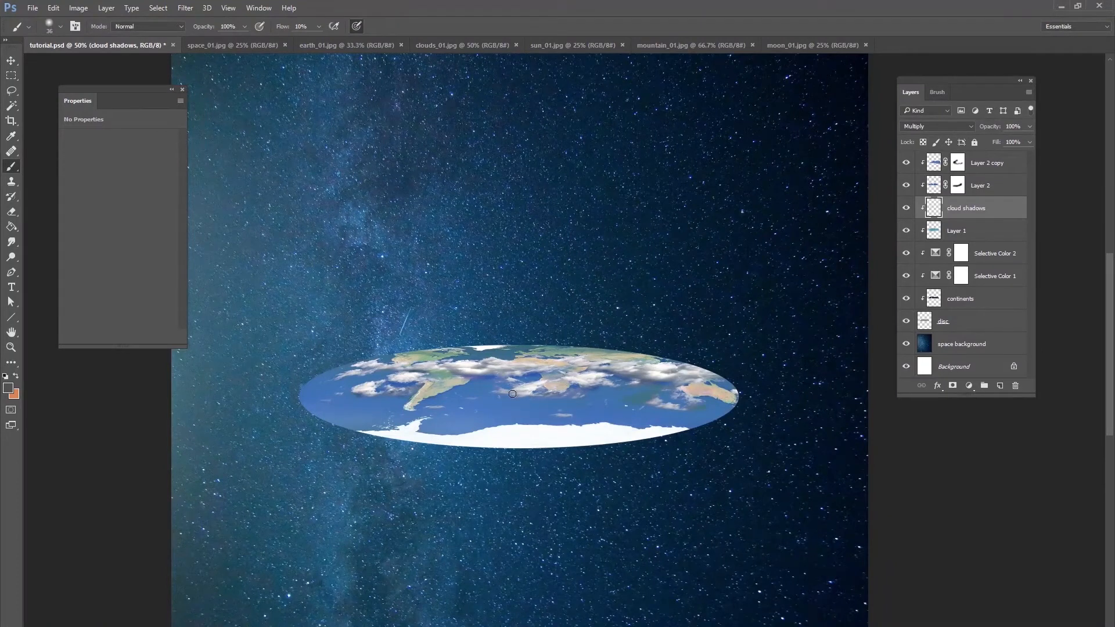
- Paint shadows beneath the remaining clouds across the disc, varying the soft brush size up to 84 px
right_click(661, 396)
key(Return)
right_click(586, 381)
drag(661, 407, 672, 407)
drag(530, 391, 567, 387)
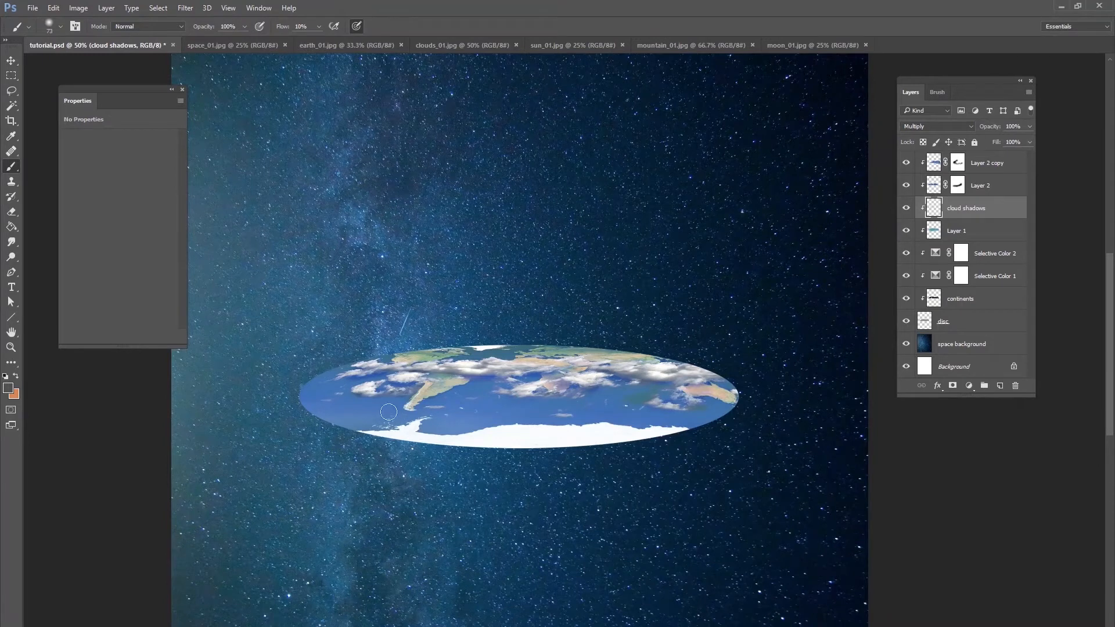
right_click(468, 389)
drag(554, 416, 543, 417)
drag(424, 380, 478, 381)
right_click(478, 380)
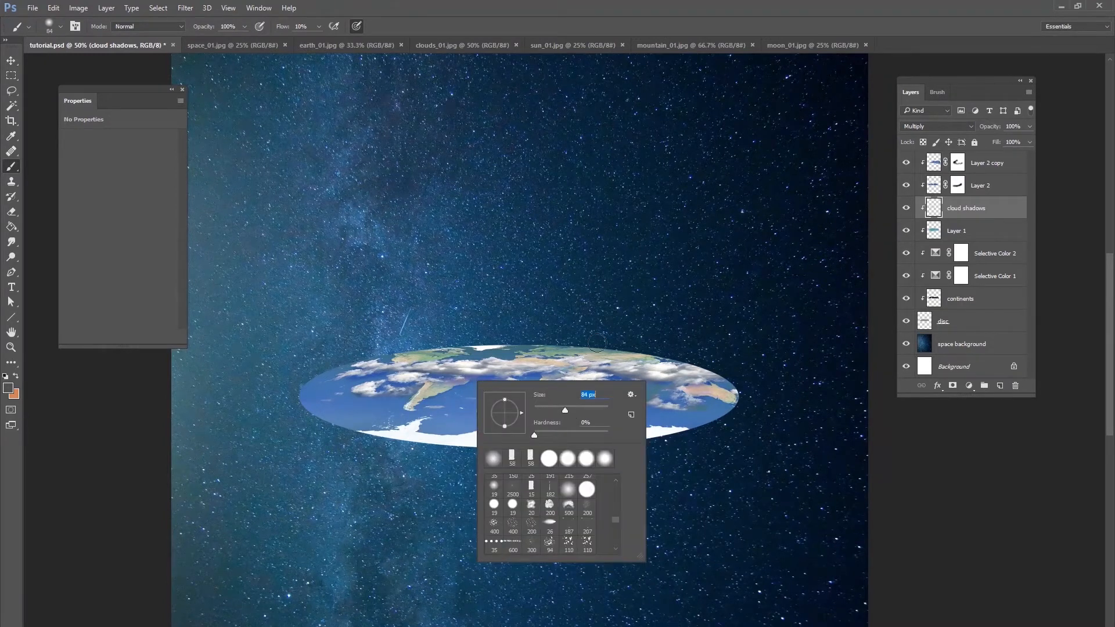
key(Return)
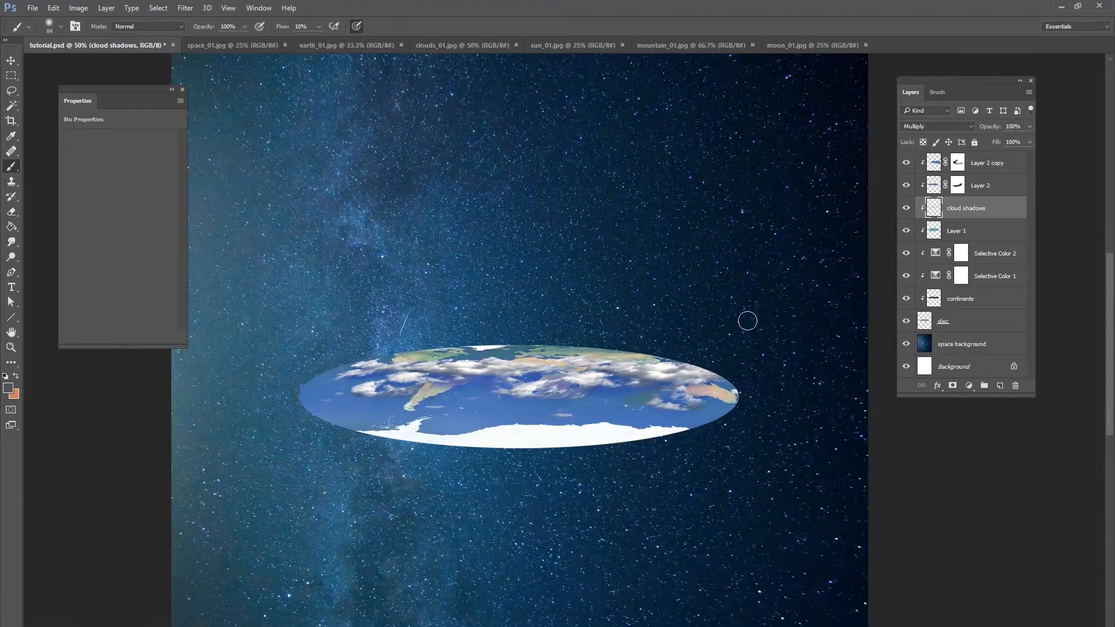
- Lower the cloud shadows layer's opacity to about 51% and compare the disc with and without the shadows
click(907, 208)
click(907, 208)
drag(1026, 138, 1002, 140)
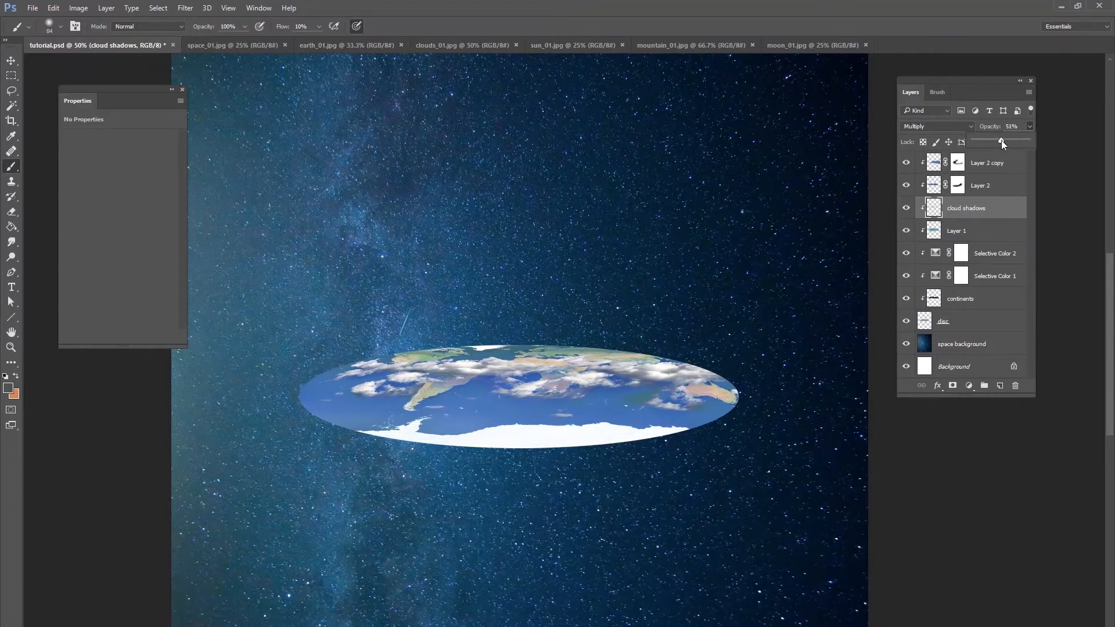
click(907, 207)
click(907, 208)
click(908, 208)
click(907, 208)
- Choose a darker foreground color and add a new clipped layer above cloud shadows
click(7, 389)
drag(623, 343, 554, 385)
click(840, 252)
click(998, 387)
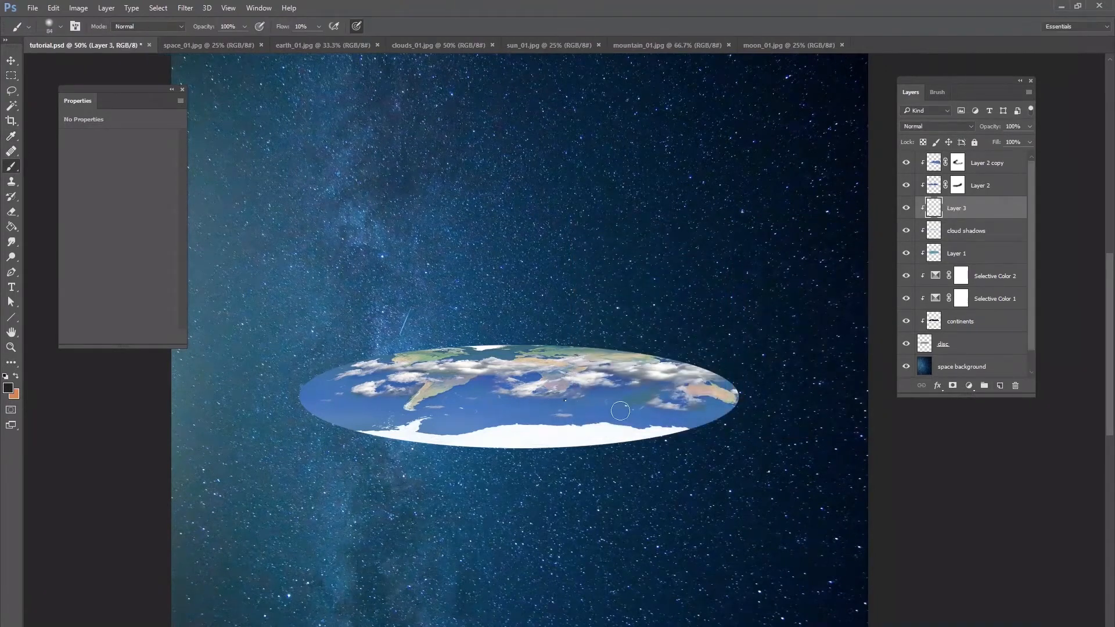
- Paint deeper shadows close under the clouds with a soft 50 px brush, set the layer to Multiply, and check its effect
right_click(648, 432)
key(Return)
drag(556, 369, 626, 373)
click(929, 126)
drag(910, 207, 950, 221)
- Select both cloud layers and both shadow layers, reposition them together on the disc with height scaled to about 105%, and apply the transform
click(979, 185)
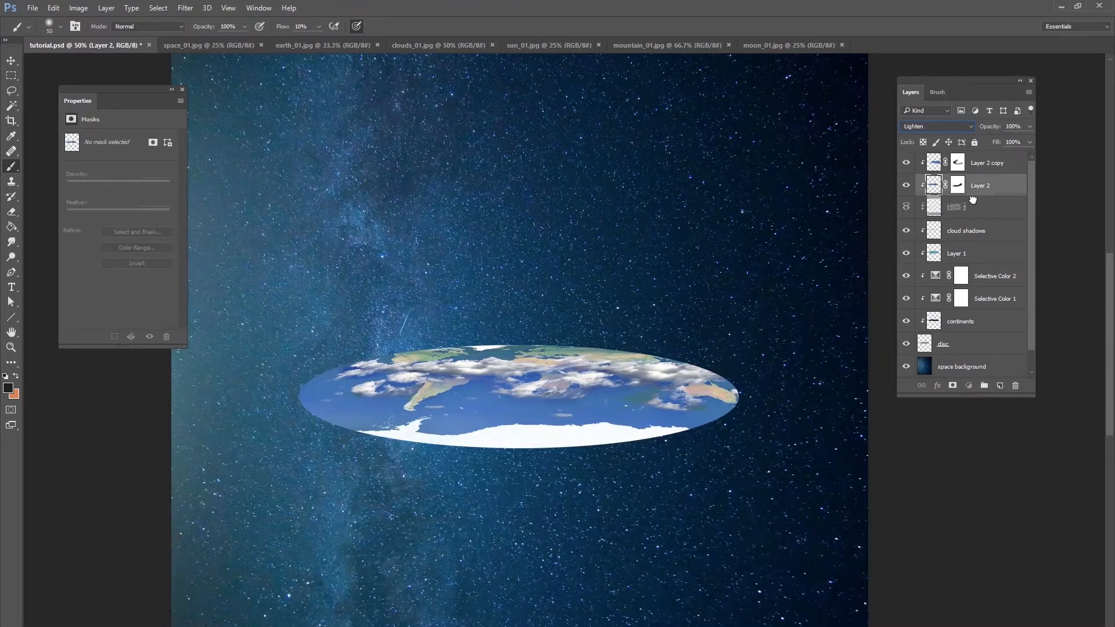
click(974, 208)
ctrl+click(976, 186)
ctrl+click(979, 165)
click(12, 61)
drag(647, 429, 570, 414)
key(ctrl+z)
ctrl+click(966, 232)
key(ctrl+t)
drag(509, 341, 527, 378)
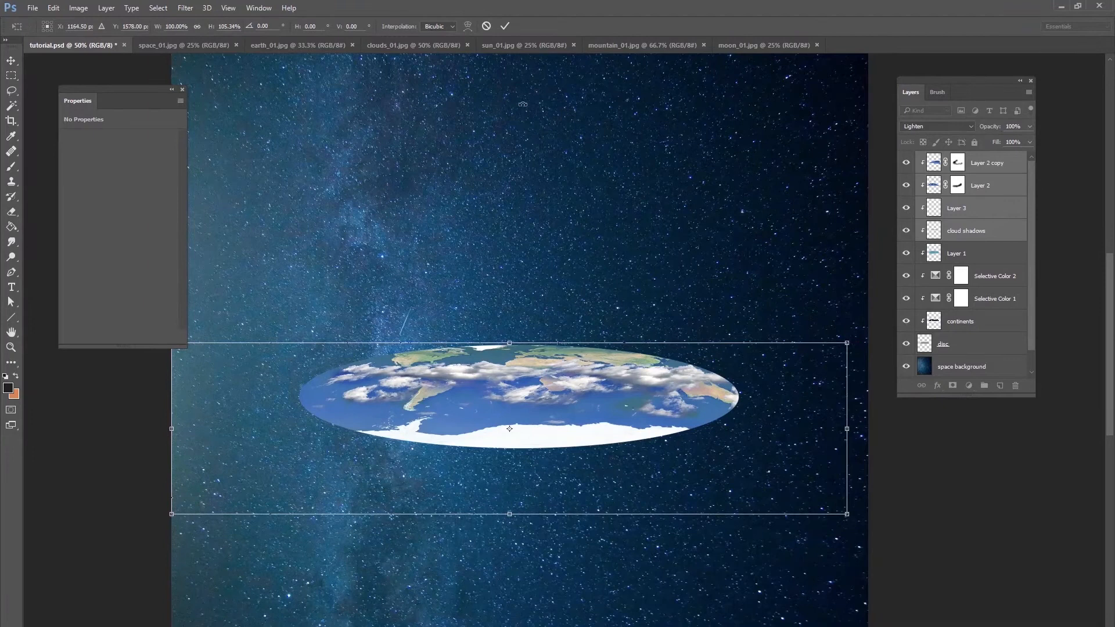
click(504, 27)
- Review the cloud shadows layer's opacity and lower the opacity of the darker shadow layer above it
click(944, 230)
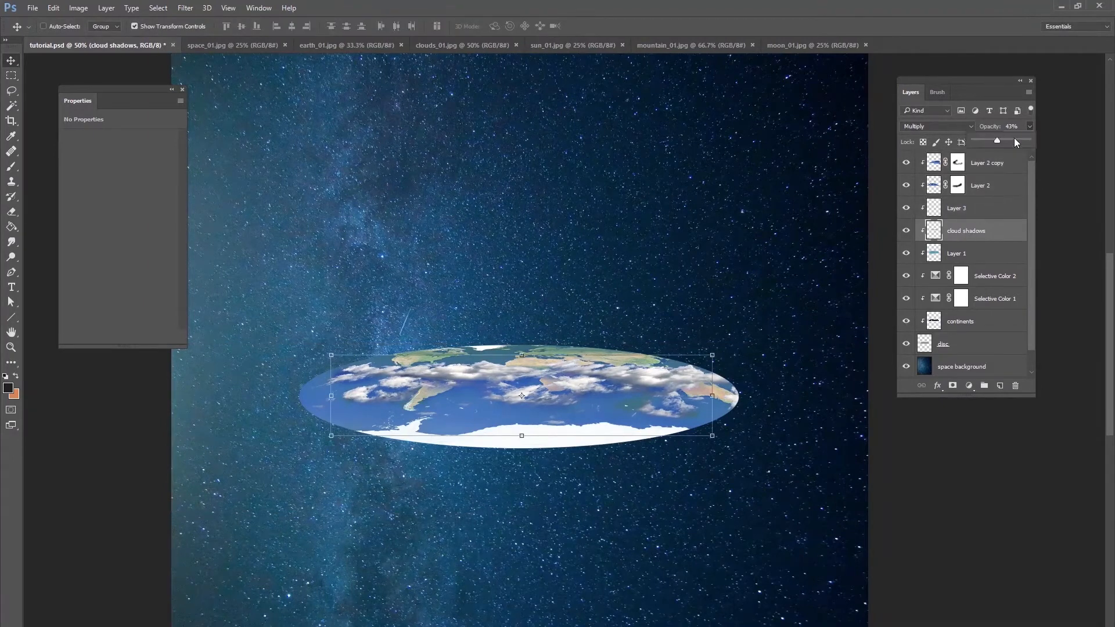
click(983, 192)
click(982, 206)
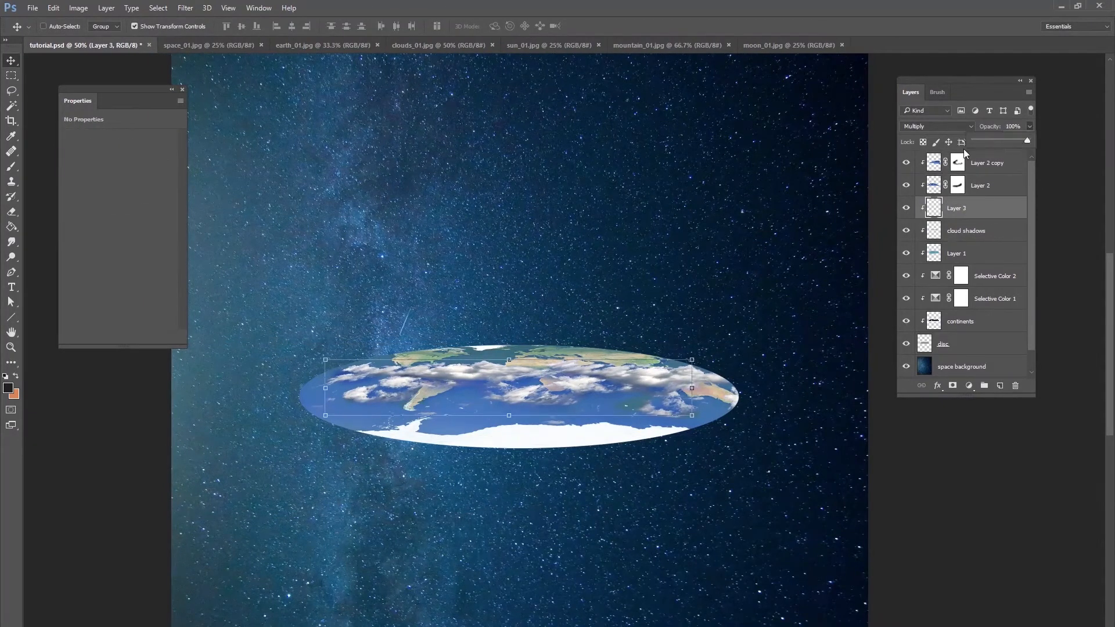
mouse_move(1025, 141)
mouse_down()
mouse_move(970, 144)
mouse_move(1006, 146)
mouse_up()
click(979, 246)
click(980, 248)
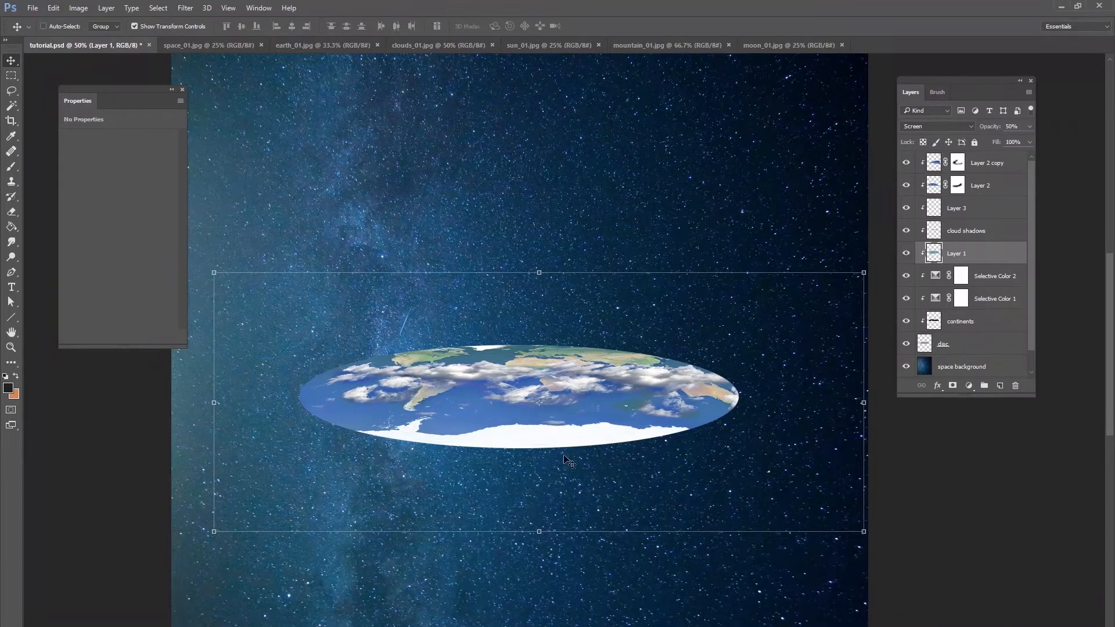
- Make the space background layer active, then bring up the mountain_01.jpg document at 33.3% zoom
click(985, 365)
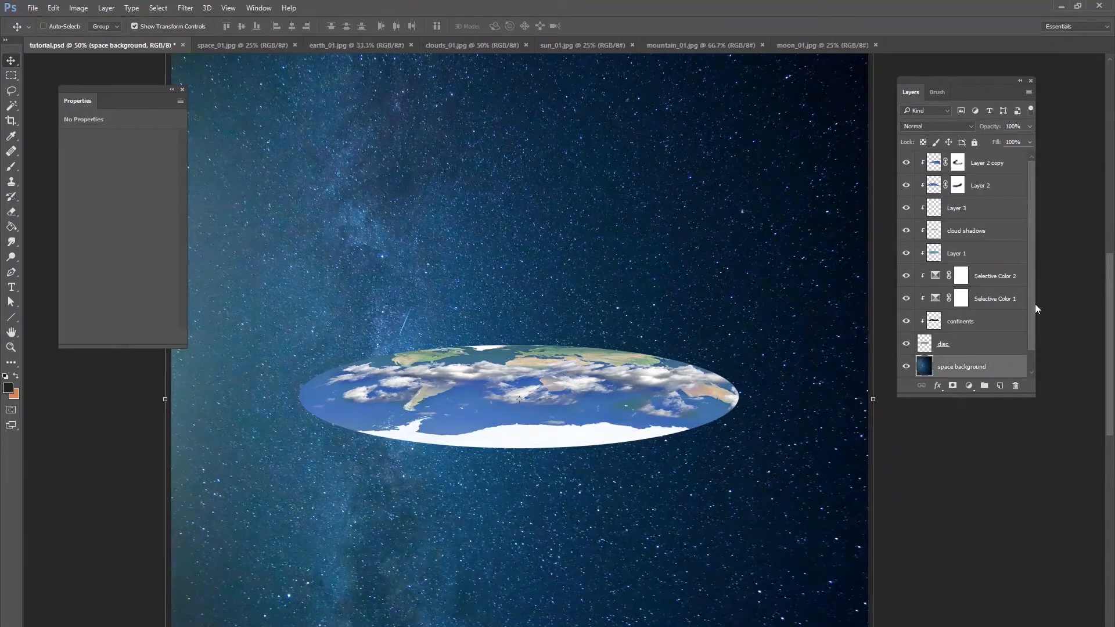
key(ctrl+minus)
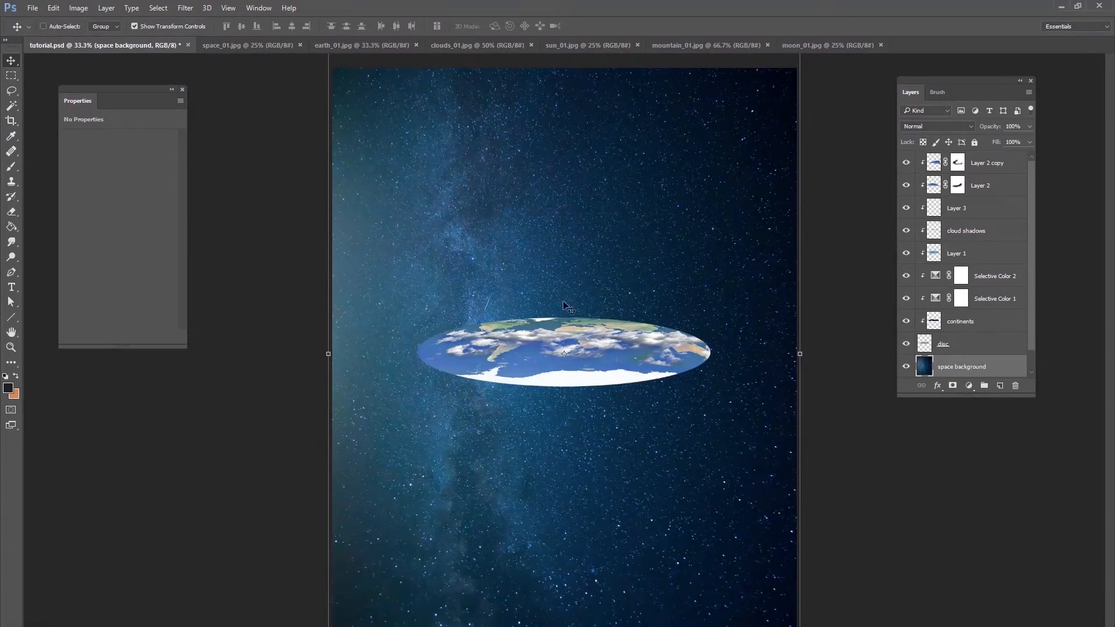
click(713, 47)
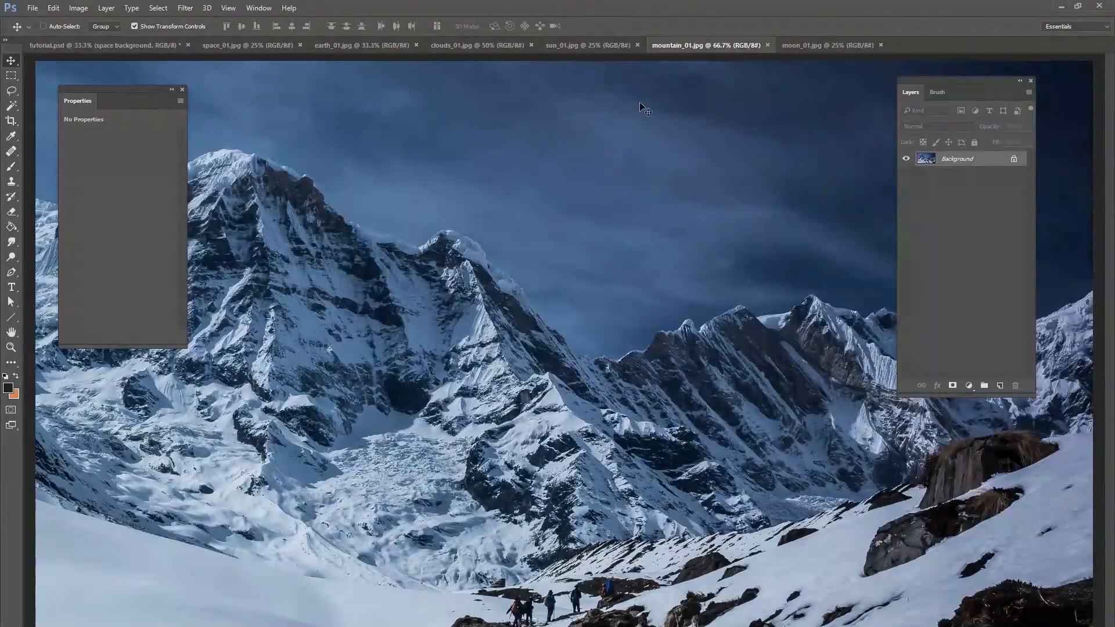
key(ctrl+minus)
key(ctrl+minus)
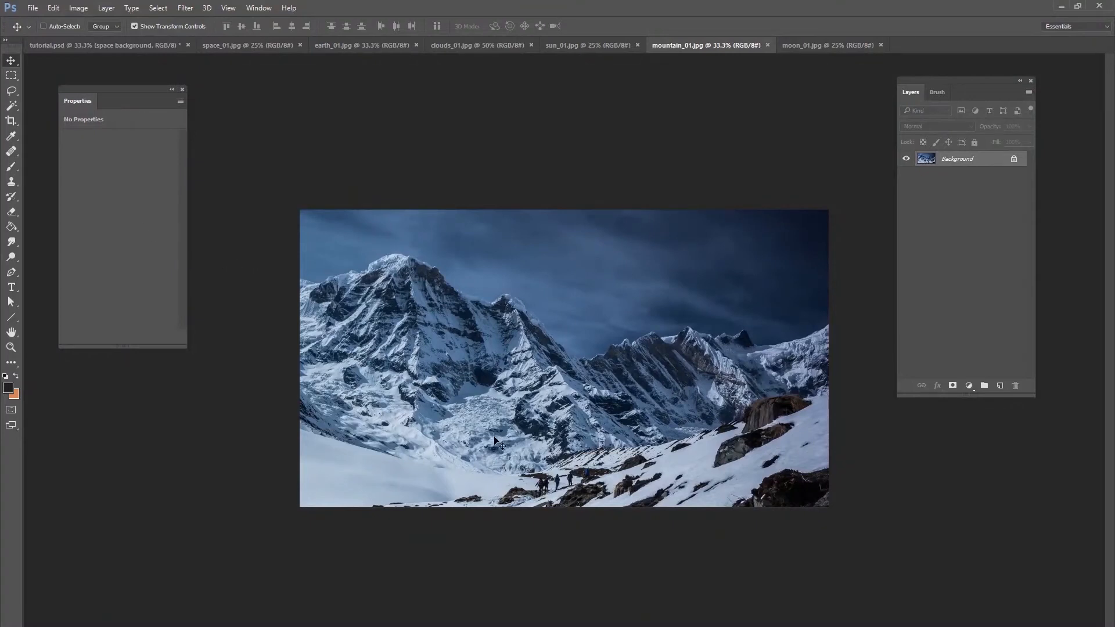
- Quick-select the sky, subtract spill along the peaks, and mask the layer with an inverted mask that keeps only the mountains
drag(13, 105, 46, 107)
drag(468, 253, 584, 306)
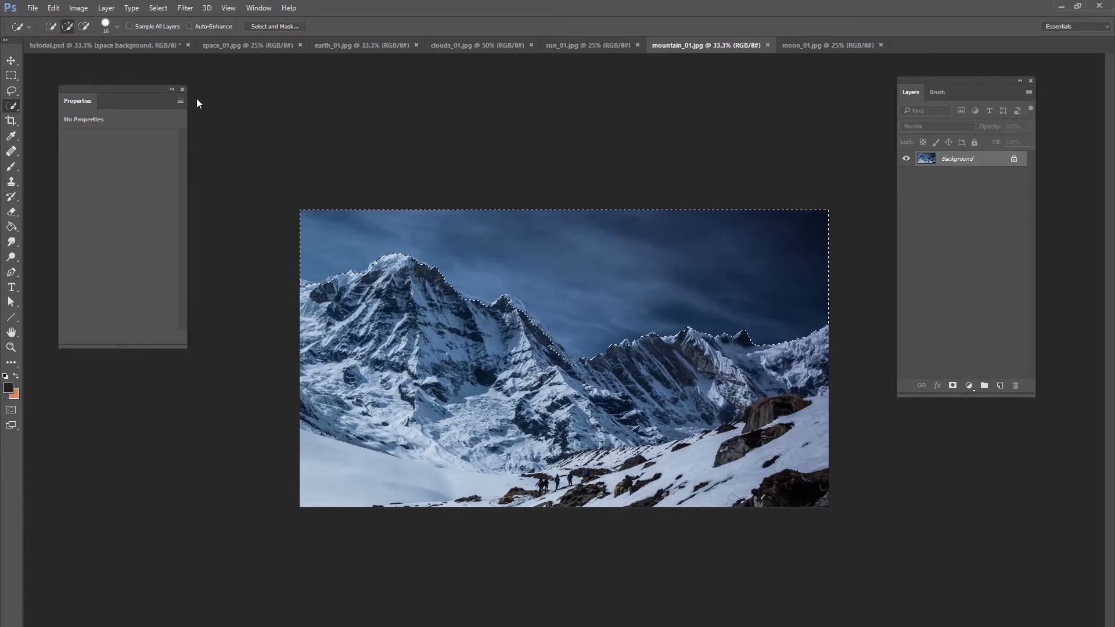
click(84, 27)
drag(504, 301, 520, 310)
click(953, 385)
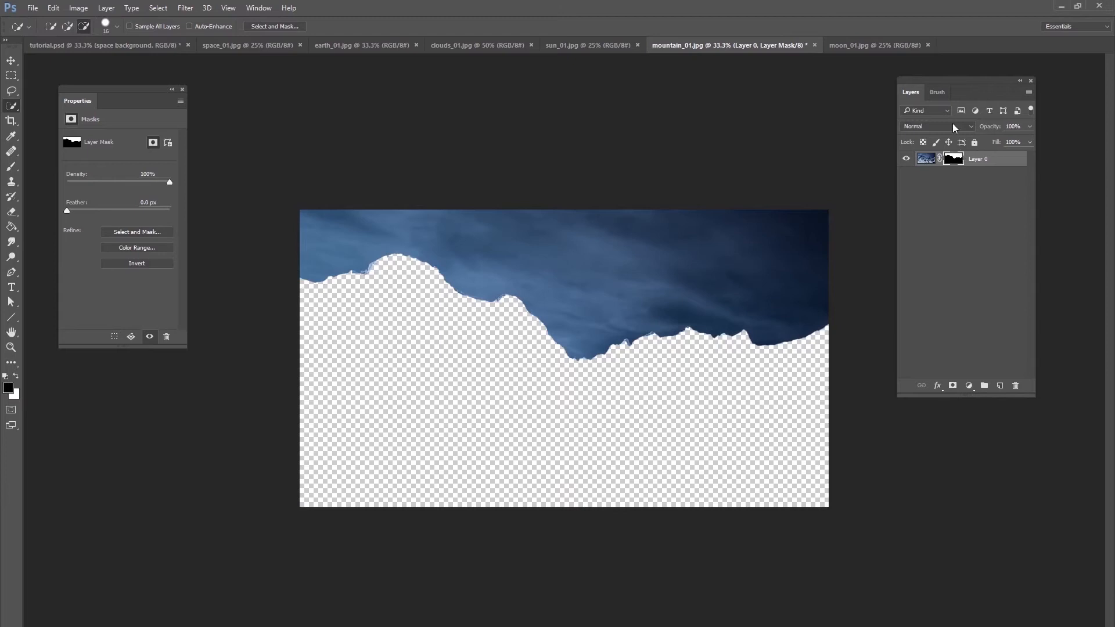
key(ctrl+i)
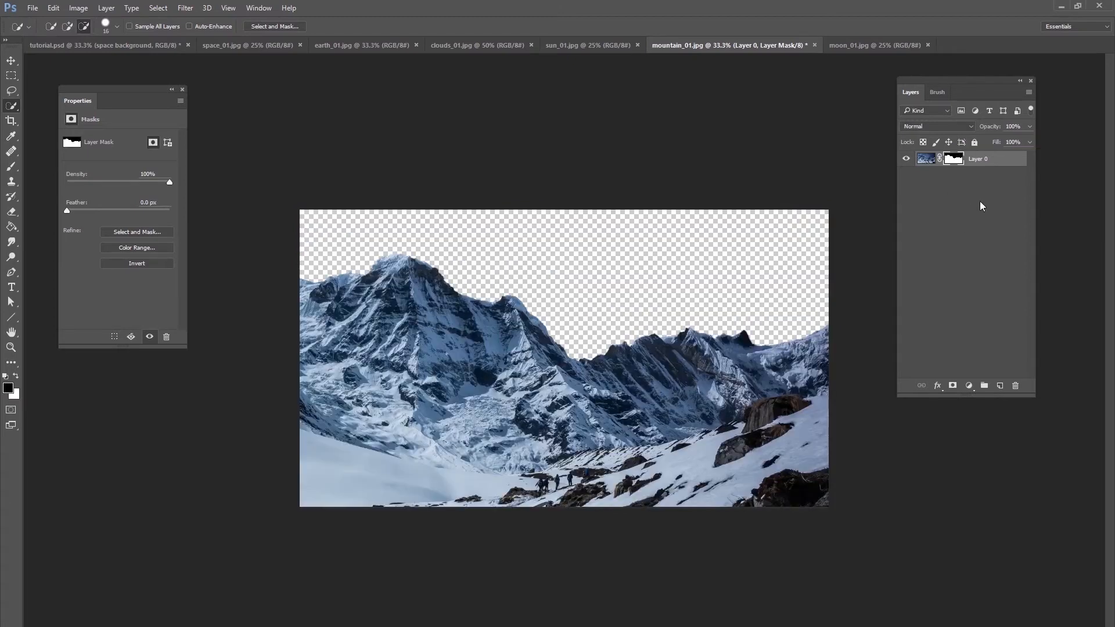
- Load the mountain mask as a selection, copy the mountains, and paste them above the space background layer in tutorial.psd
click(934, 161)
ctrl+click(954, 161)
click(955, 161)
click(929, 163)
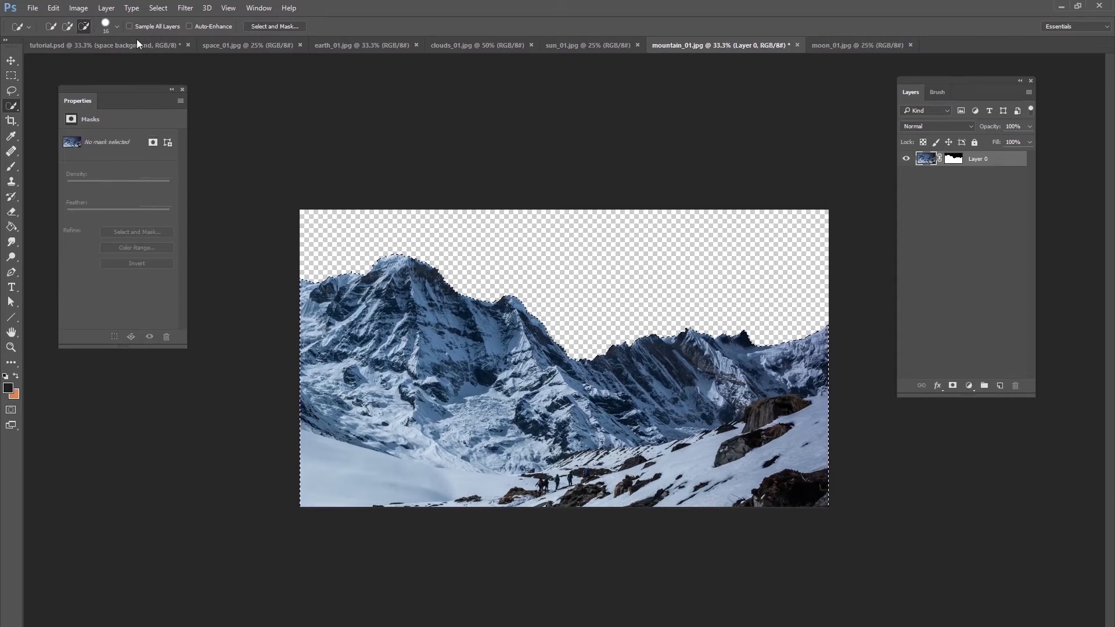
click(155, 46)
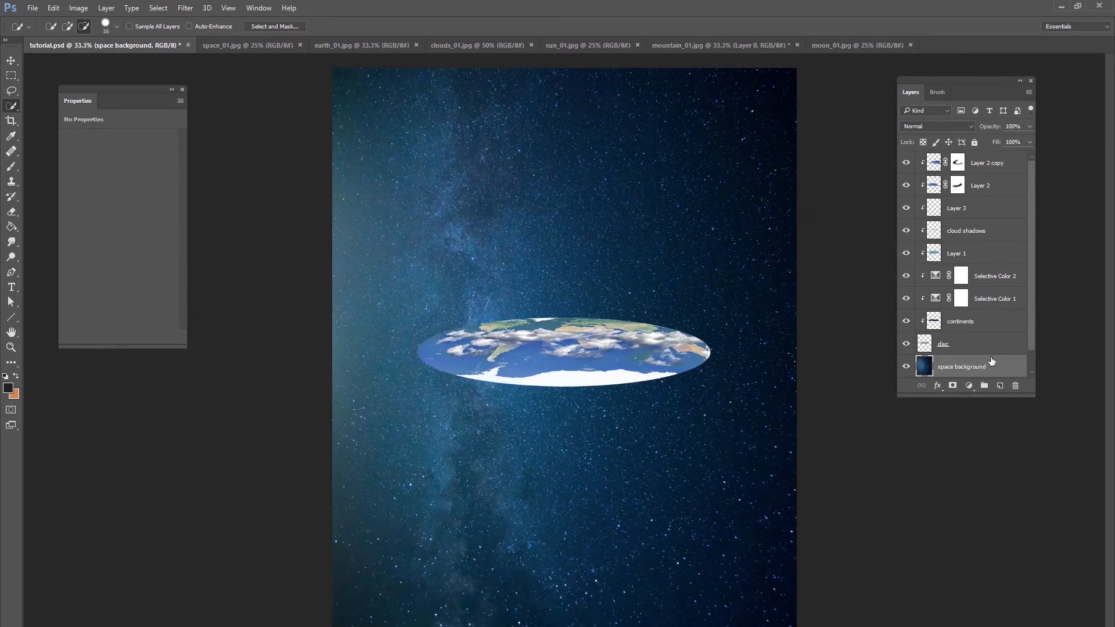
key(ctrl+v)
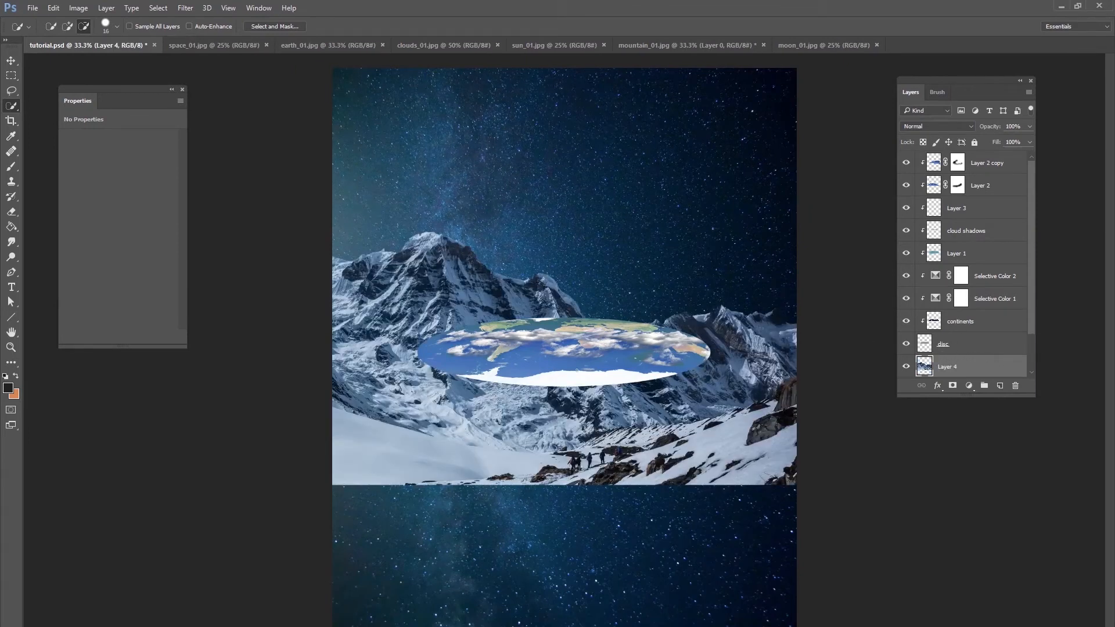
- Flip the pasted mountains vertically
click(54, 8)
mouse_move(70, 246)
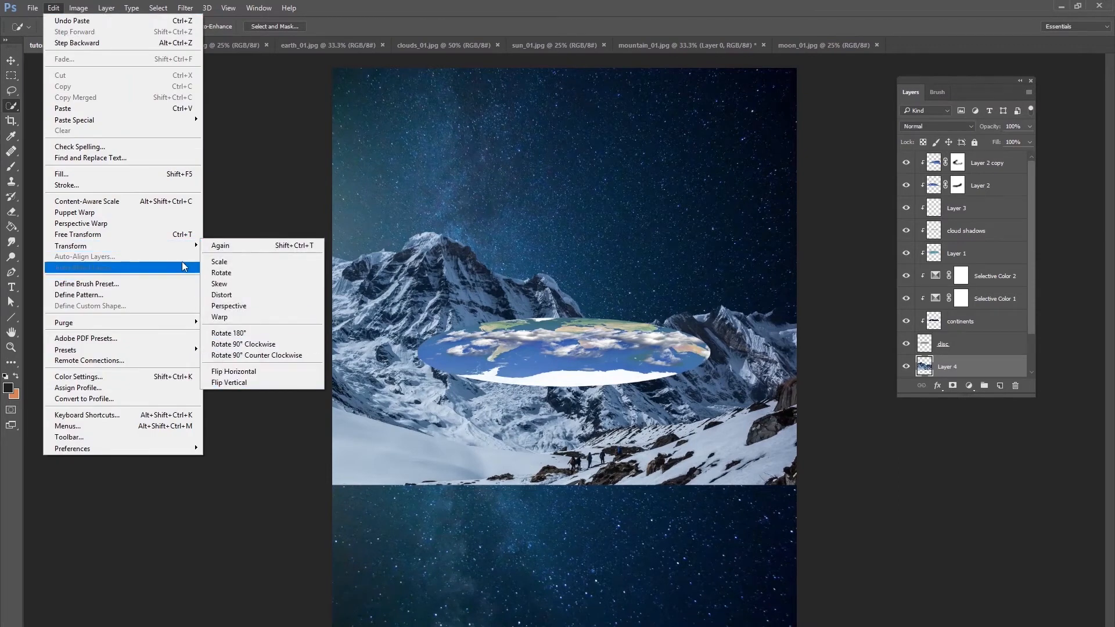
click(223, 383)
- Scale the flipped mountains to about 53% width and 47% height, distort their corners slightly, and position them beneath the disc
key(v)
drag(334, 230, 552, 336)
drag(854, 363, 714, 386)
mouse_move(434, 387)
mouse_down()
mouse_move(418, 387)
mouse_move(435, 387)
mouse_up()
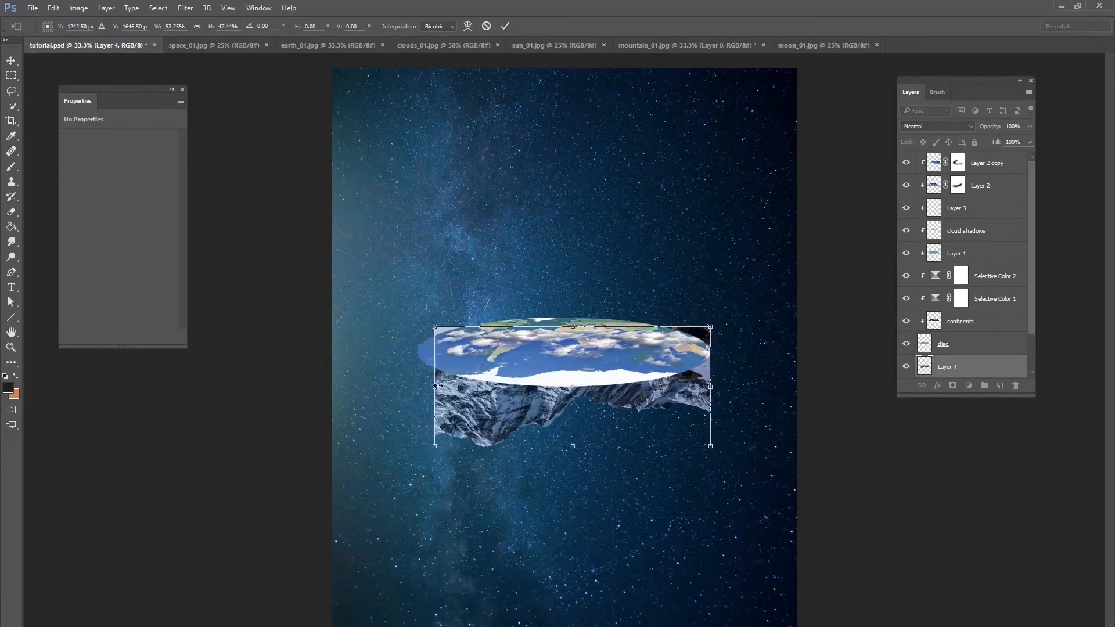
drag(435, 446, 441, 446)
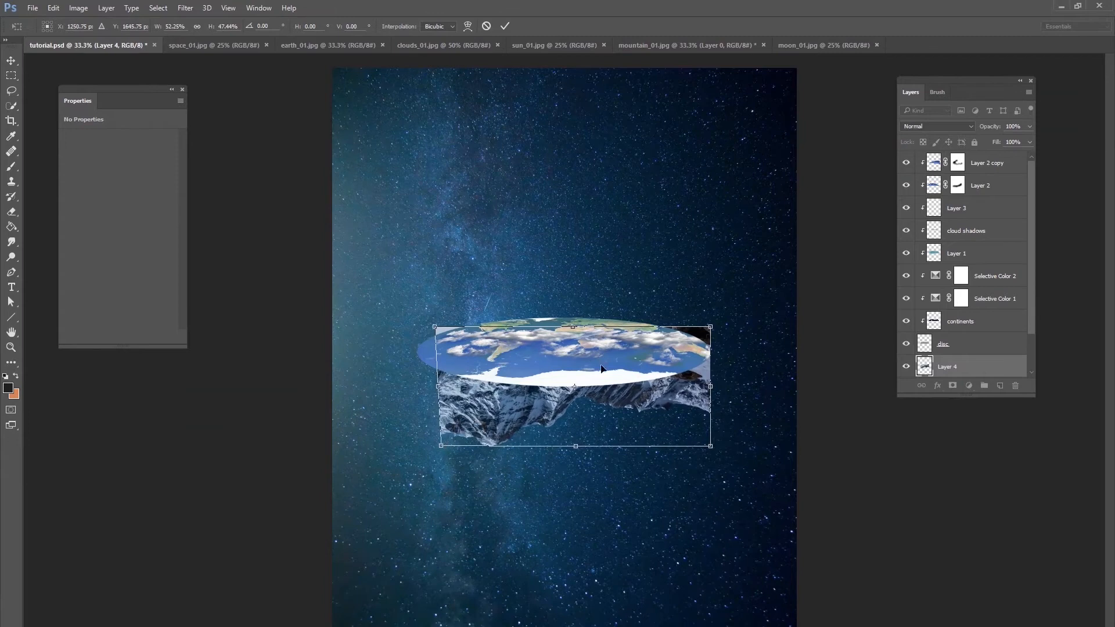
drag(671, 353, 713, 336)
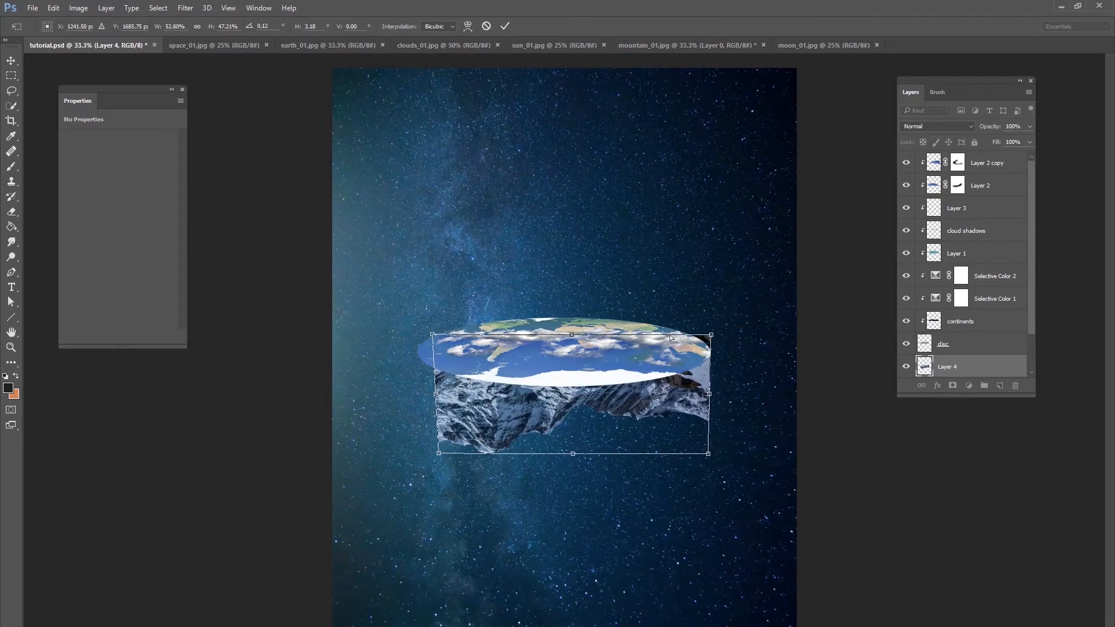
click(505, 25)
- Begin a custom warp on the mountains, pulling their left side outward to the disc's edge and adjusting the right corners inward
click(54, 7)
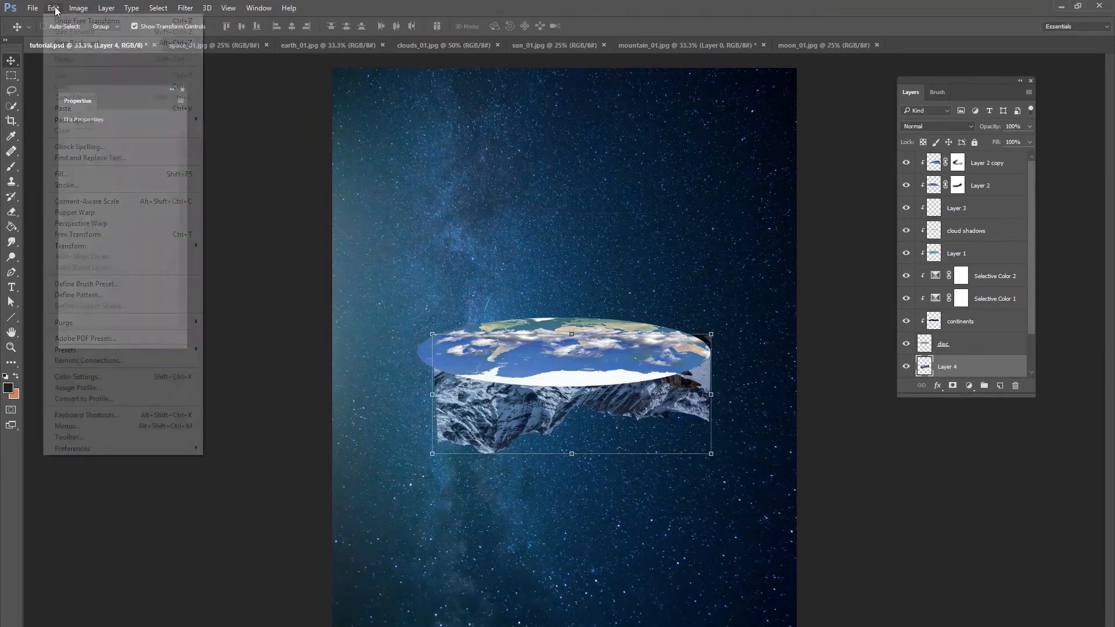
mouse_move(145, 246)
click(220, 317)
drag(430, 388, 437, 375)
drag(433, 454, 406, 458)
drag(441, 361, 435, 364)
drag(712, 335, 707, 339)
drag(707, 447, 697, 448)
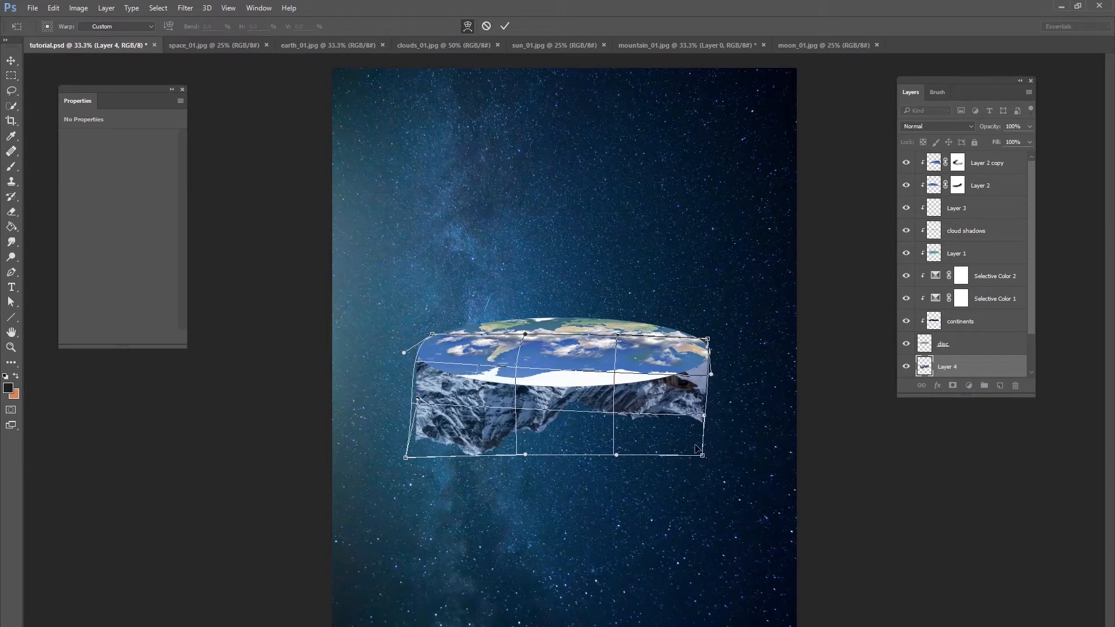
- Bend the warp mesh downward through the middle so the mountains follow the disc's curved front edge
drag(406, 458, 421, 458)
drag(553, 442, 564, 458)
drag(614, 414, 616, 417)
drag(576, 377, 558, 368)
drag(422, 399, 430, 396)
drag(484, 364, 481, 366)
drag(696, 353, 700, 351)
drag(616, 398, 618, 402)
drag(708, 338, 704, 341)
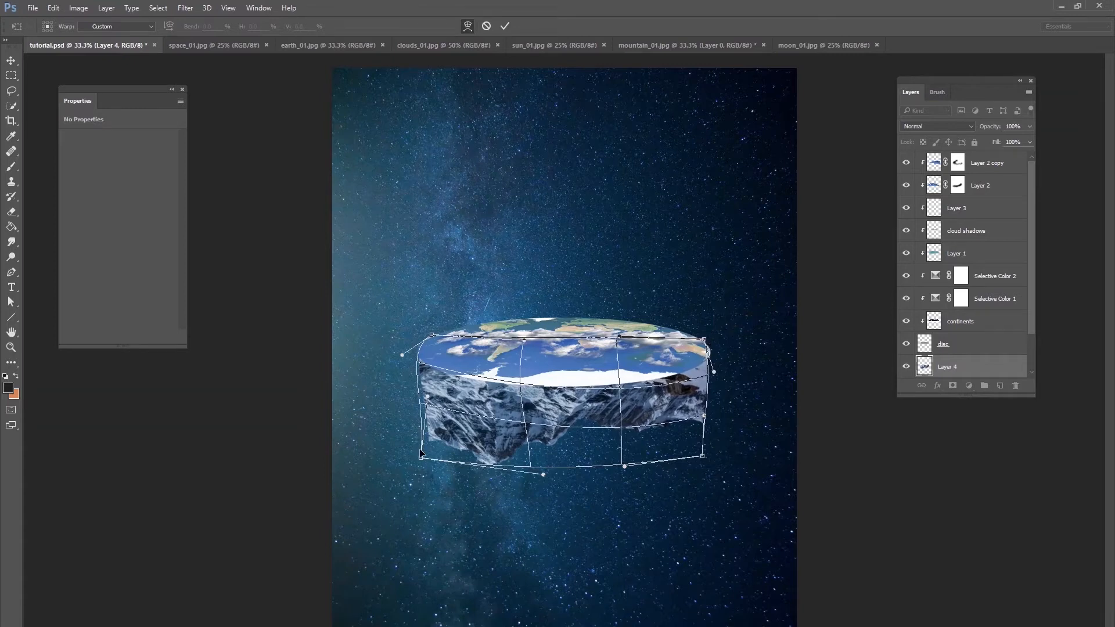
- Taper the mountains' lower left corner inward, fit the upper right corner to the disc's rim, and apply the warp
drag(421, 458, 441, 444)
drag(428, 355, 430, 351)
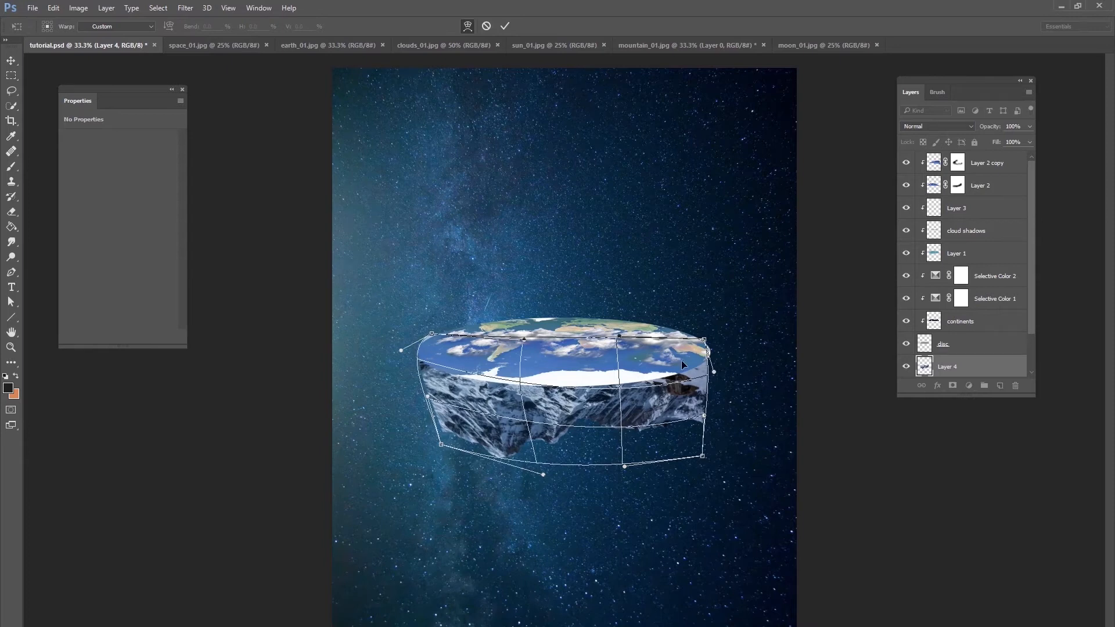
drag(599, 390, 547, 392)
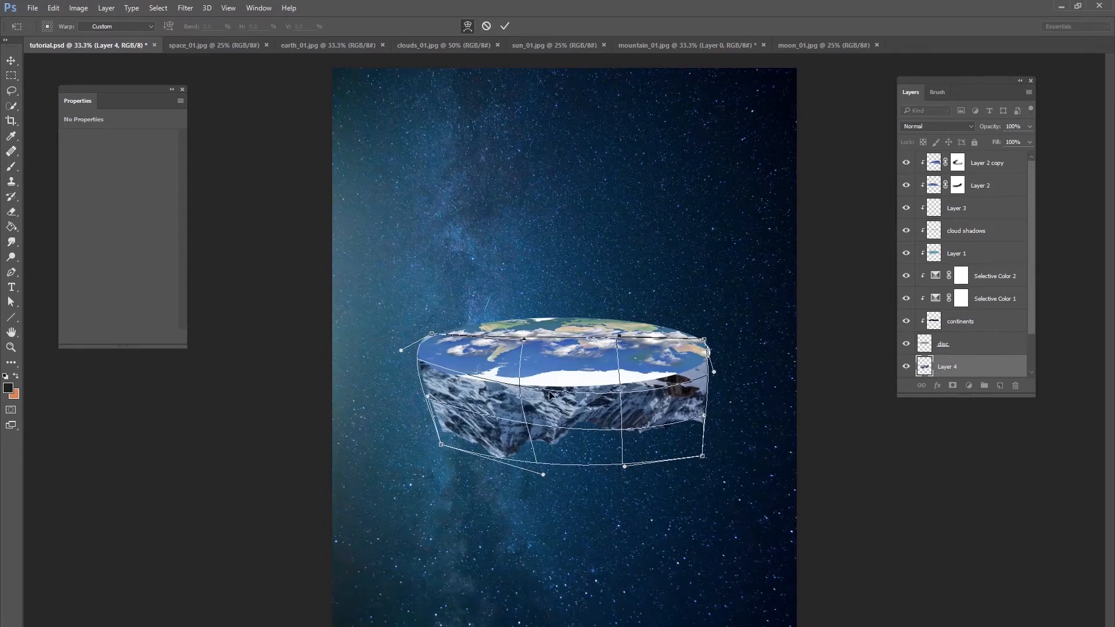
drag(694, 350, 701, 338)
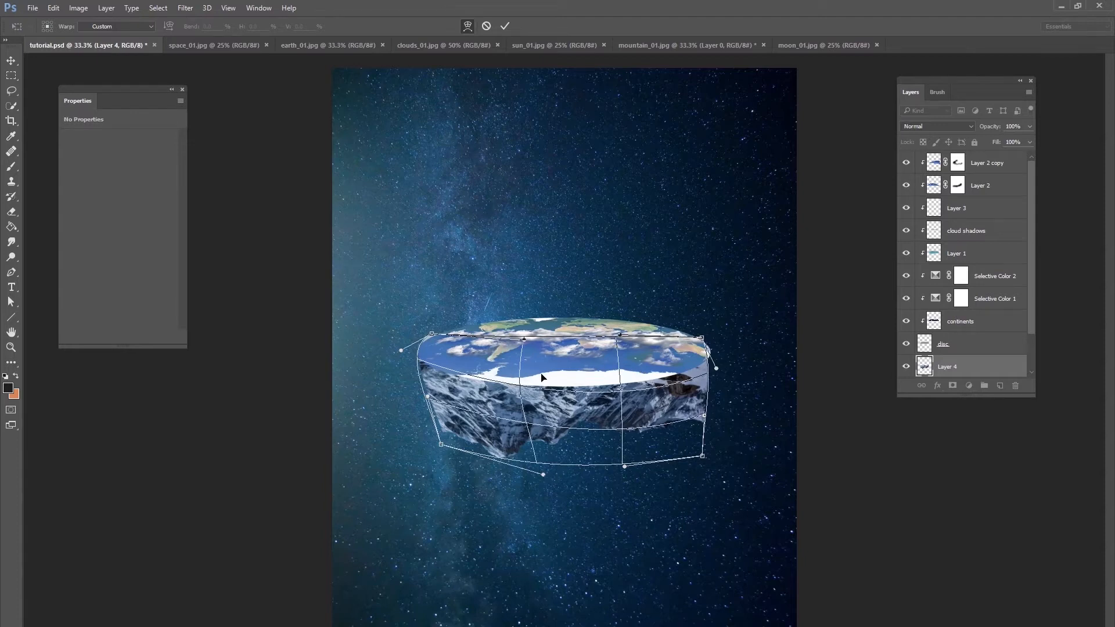
drag(541, 382, 461, 390)
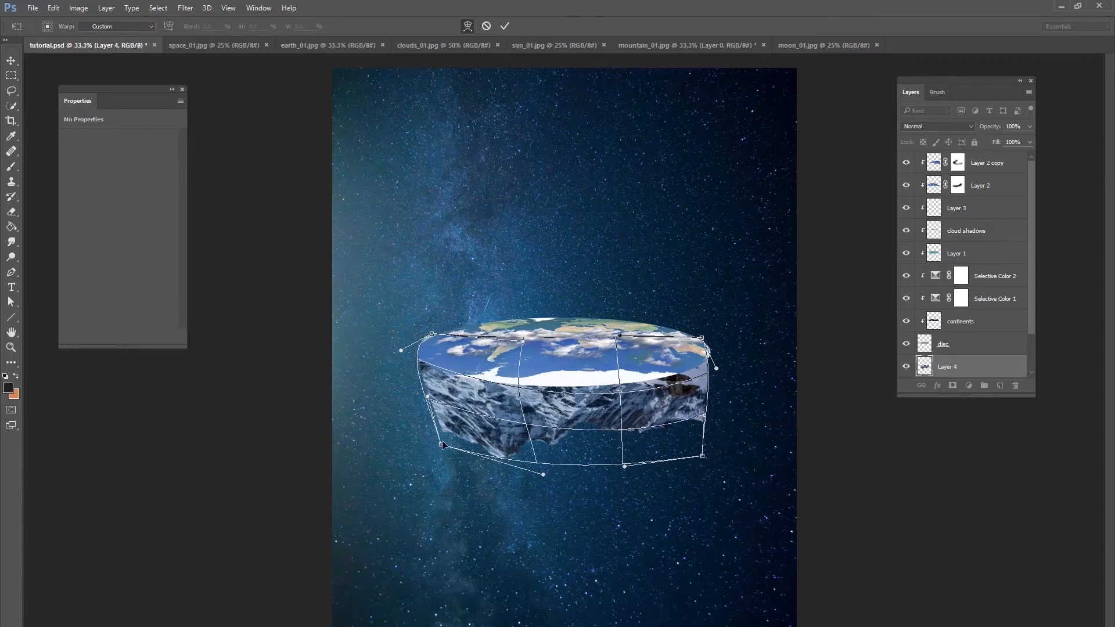
drag(445, 448, 446, 448)
mouse_move(716, 369)
mouse_down()
mouse_move(707, 372)
mouse_move(709, 333)
mouse_move(710, 384)
mouse_up()
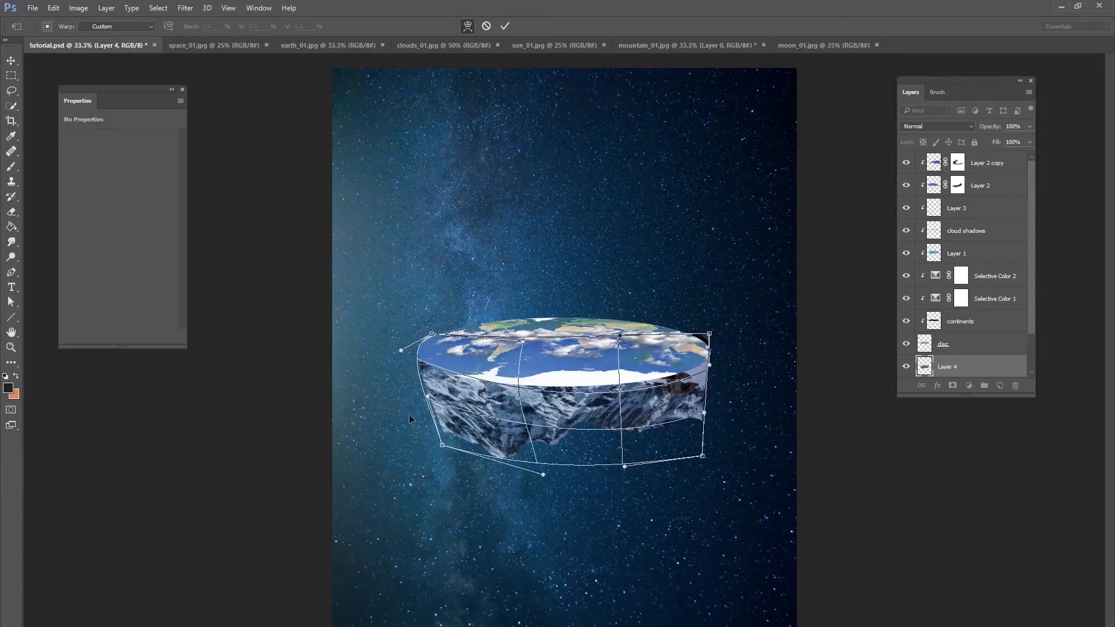
drag(536, 476, 544, 480)
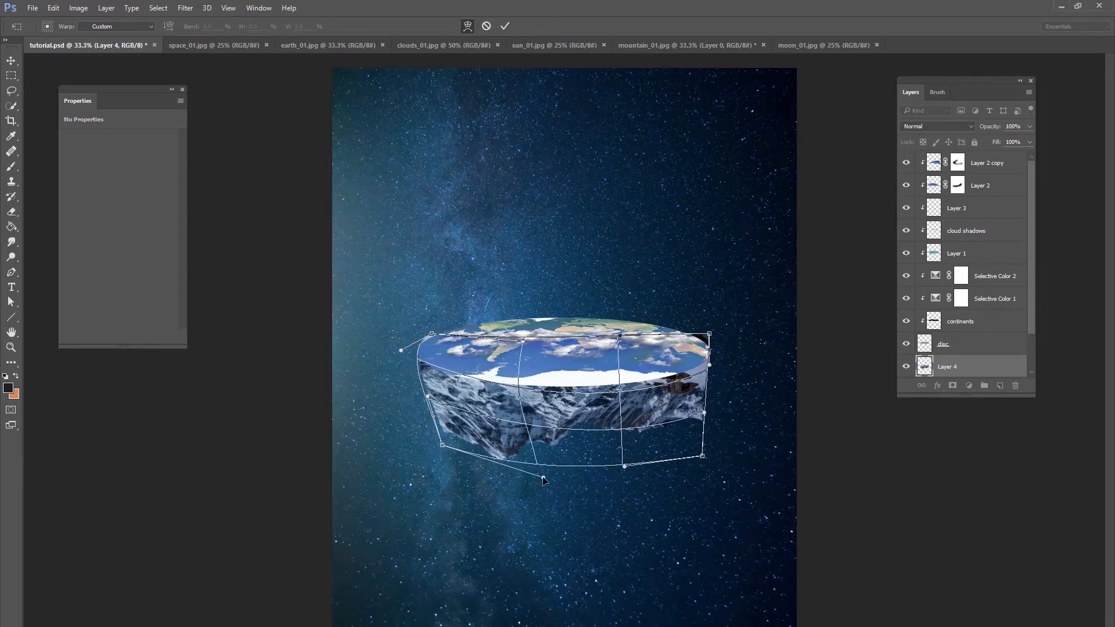
click(504, 26)
- Add a layer mask to the mountain layer and paint away the mountains' right end with a brush at 100% flow
scroll(1032, 341, down, 2)
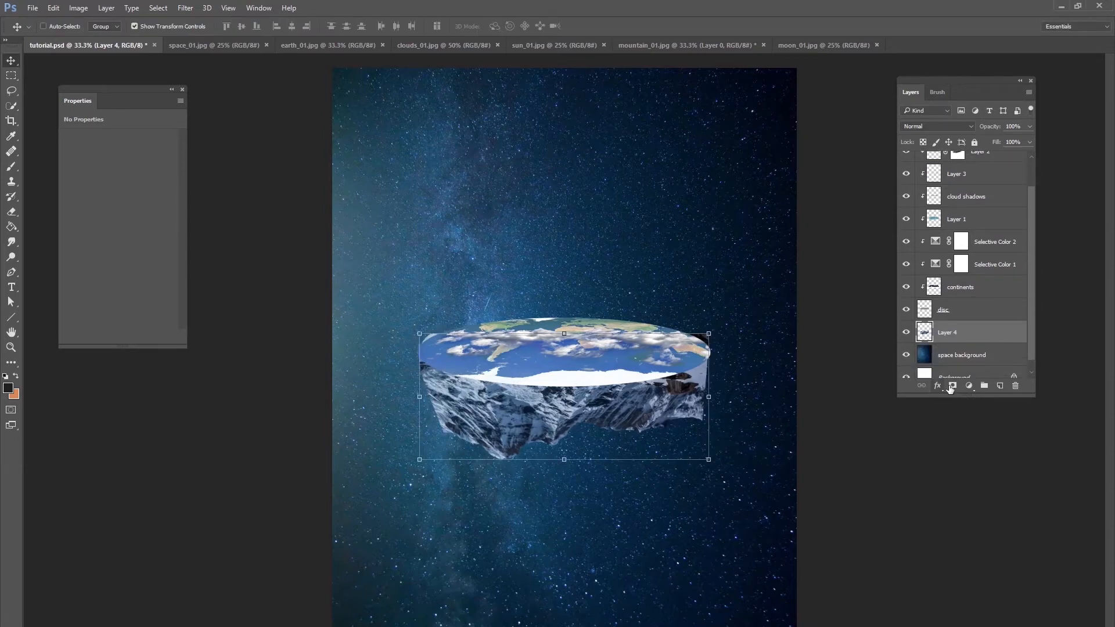
click(953, 386)
click(11, 167)
click(318, 26)
drag(317, 40, 370, 41)
right_click(673, 358)
drag(765, 377, 782, 380)
drag(791, 401, 800, 402)
mouse_move(682, 326)
mouse_down()
mouse_move(703, 329)
mouse_move(726, 358)
mouse_move(697, 419)
mouse_move(723, 430)
mouse_up()
- Trim the mountains' lower right corner and left side on the mask with a 67 px brush at 74% hardness
right_click(713, 412)
mouse_move(805, 440)
mouse_down()
mouse_move(793, 441)
mouse_move(823, 461)
mouse_up()
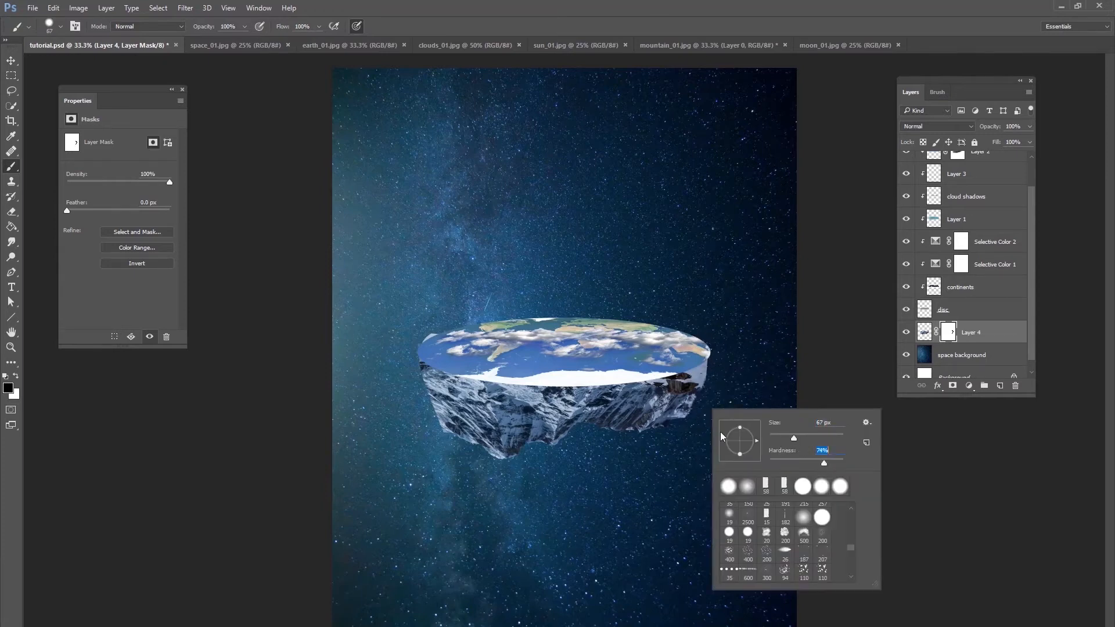
drag(701, 426, 694, 421)
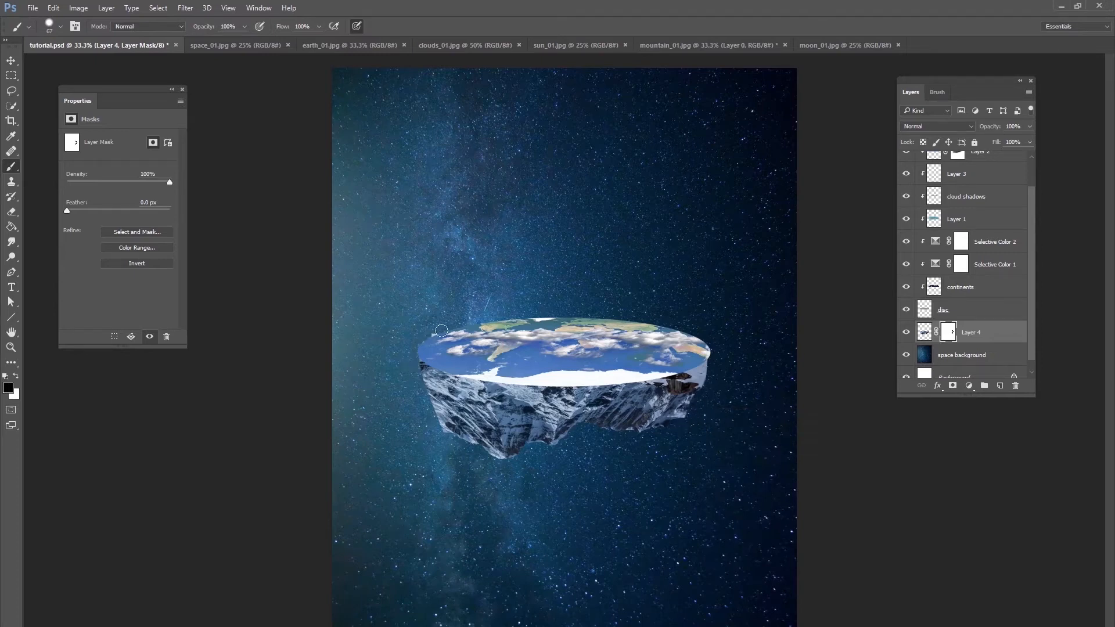
mouse_move(419, 375)
mouse_down()
mouse_move(477, 459)
mouse_move(448, 437)
mouse_move(439, 396)
mouse_up()
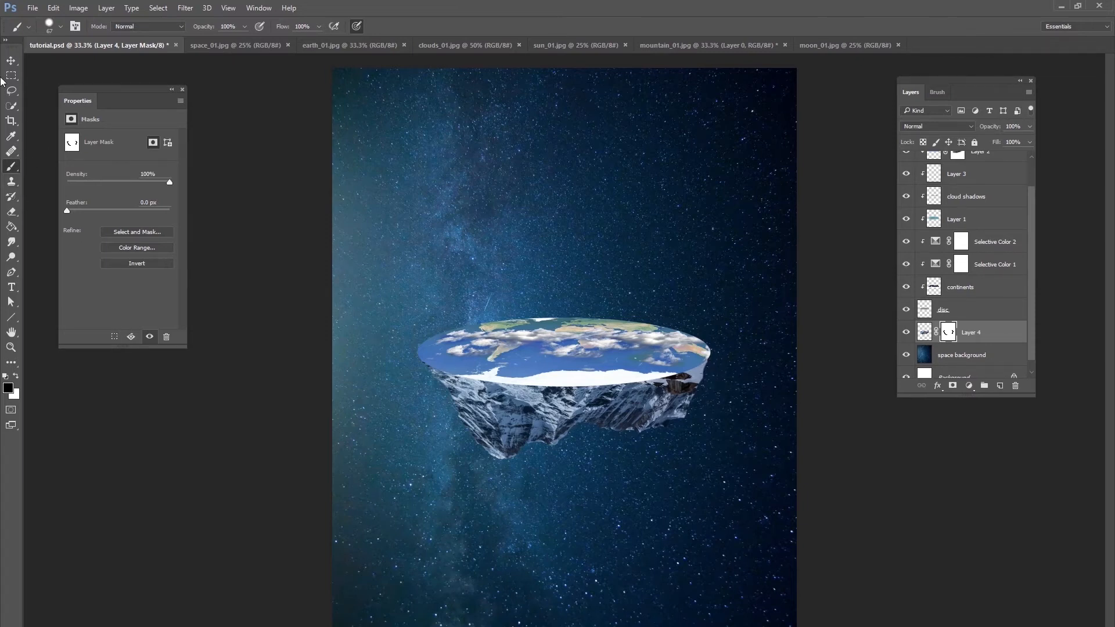
- Stretch the mountain layer to about 100.6% width and refine its mask along the mountains' lower edge
click(11, 61)
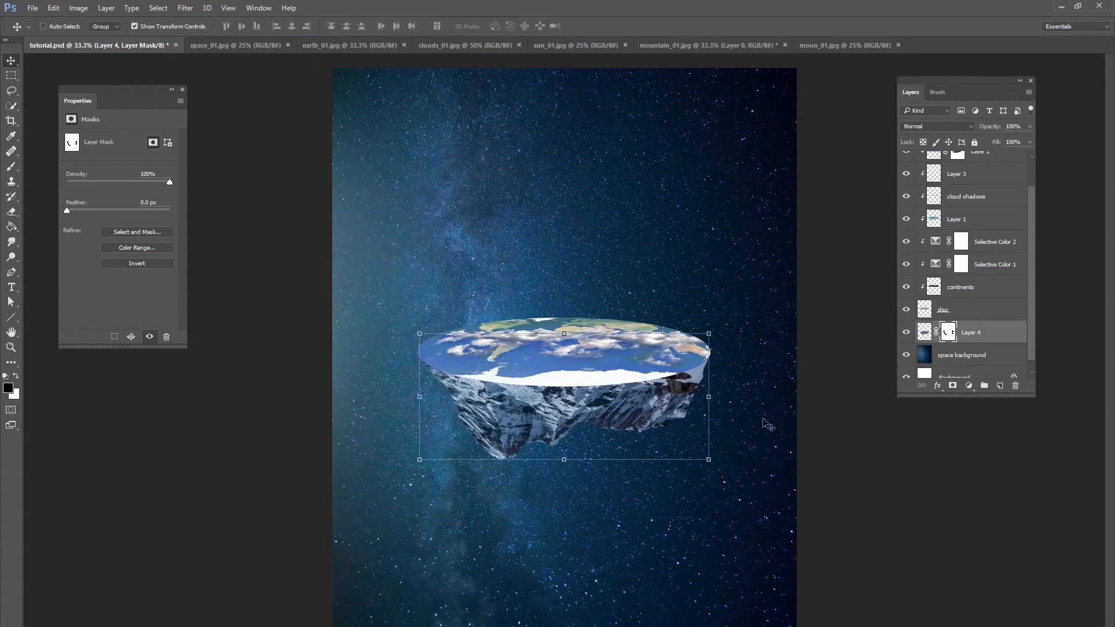
drag(709, 397, 711, 397)
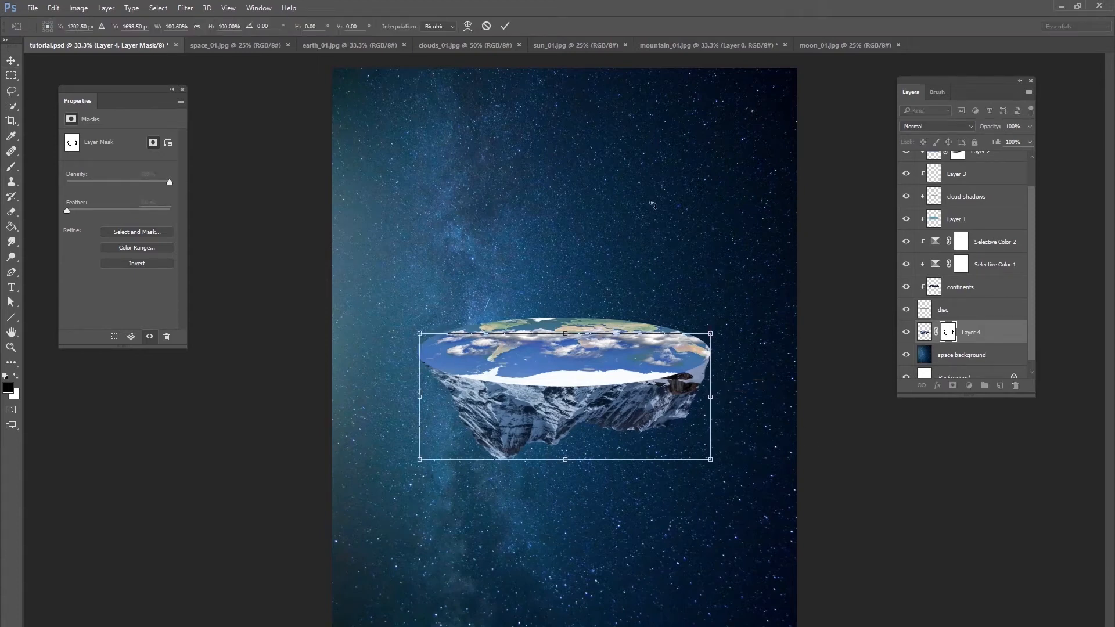
click(505, 26)
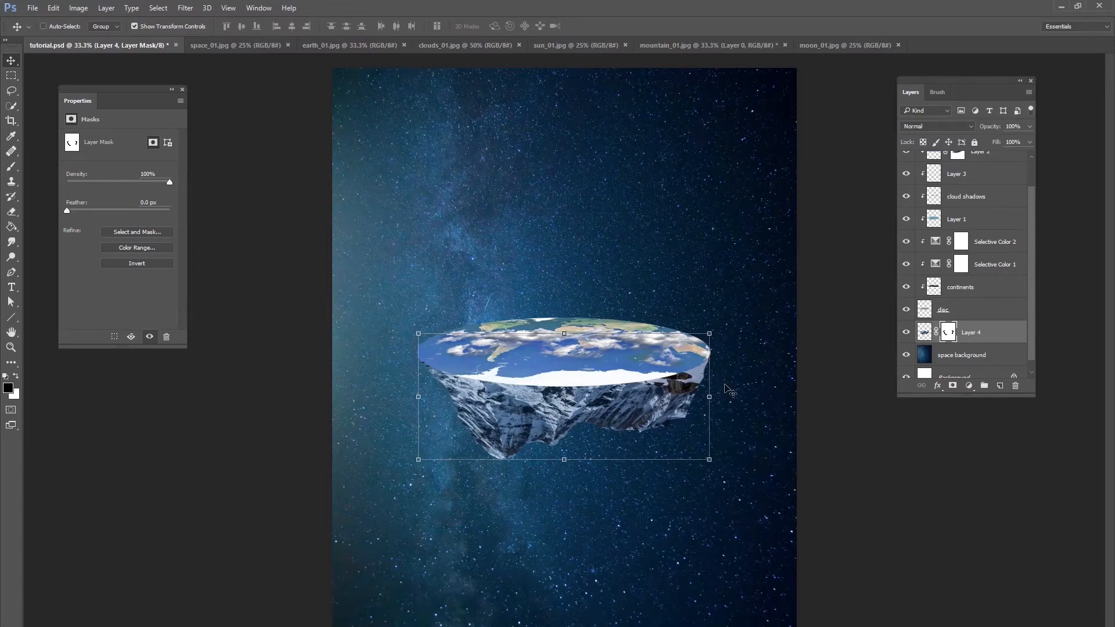
click(11, 169)
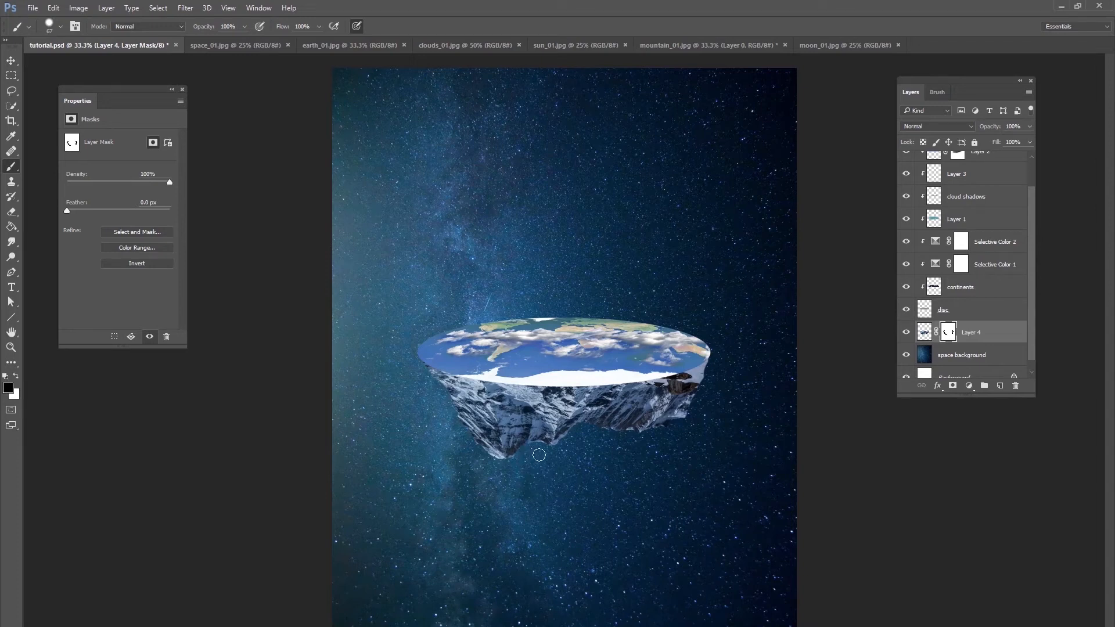
drag(659, 442, 679, 425)
- Clip a new layer above Layer 2 copy and paint a sampled-white rim around the disc with a 32 px brush at 74% hardness
scroll(1031, 279, up, 2)
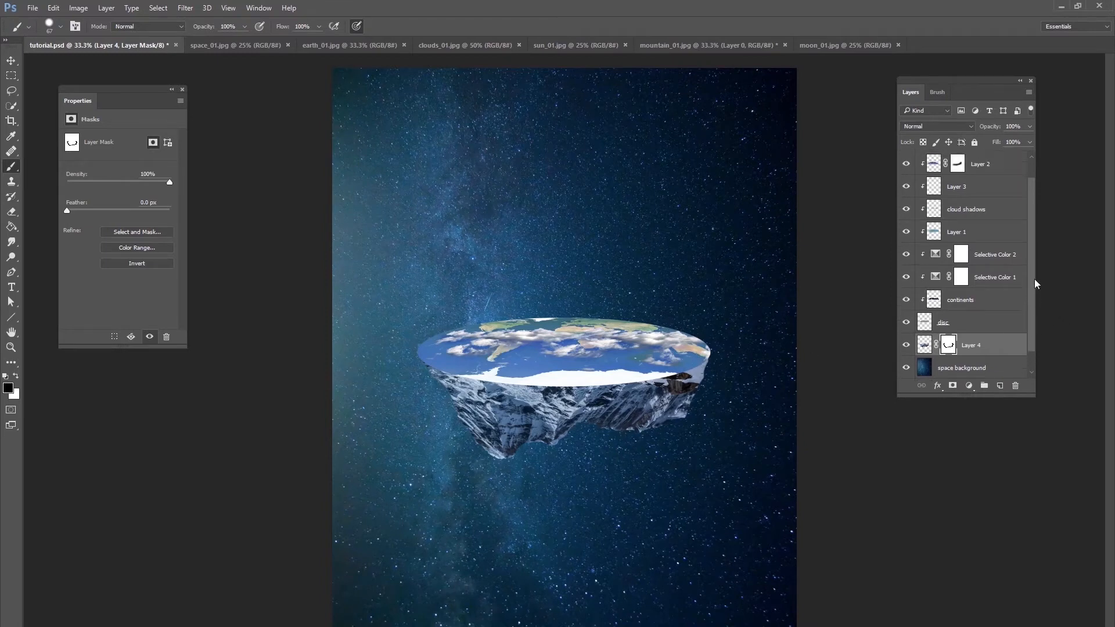
click(977, 165)
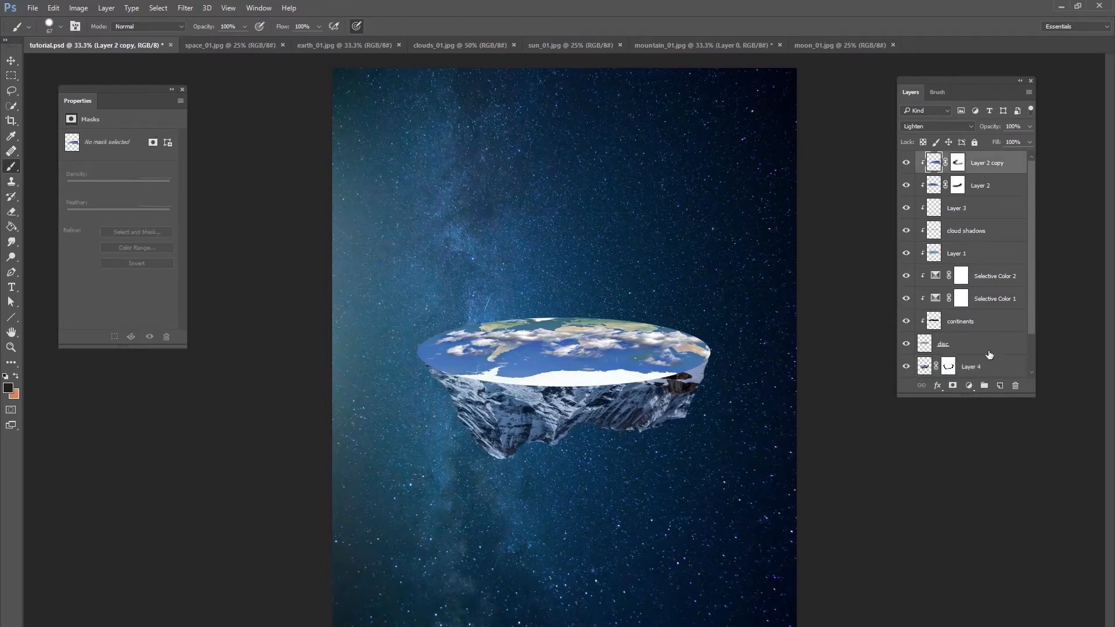
click(1001, 386)
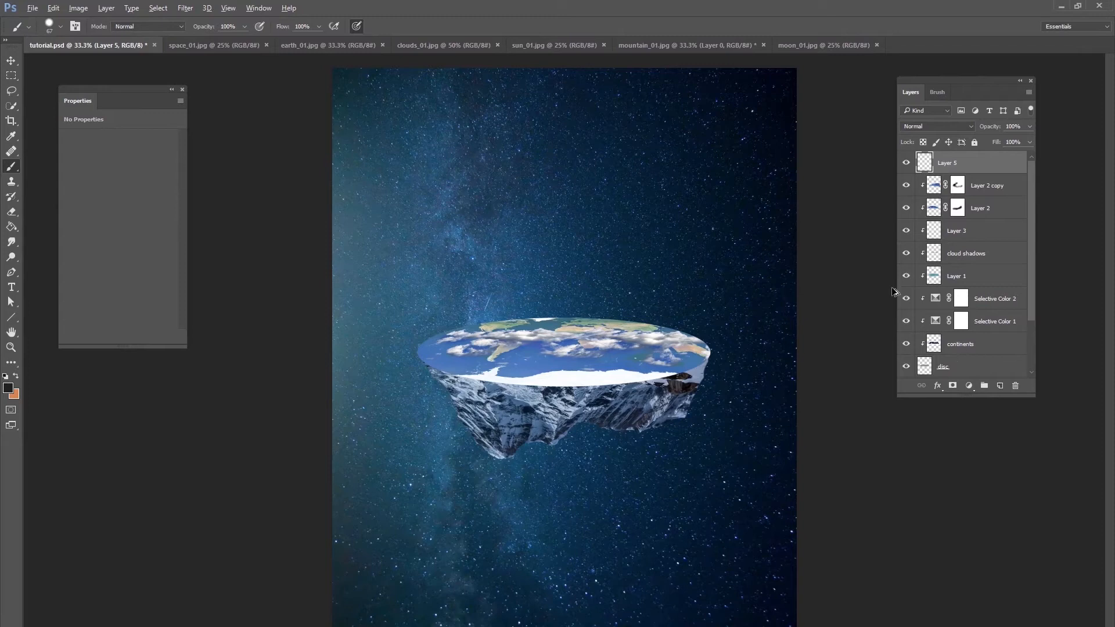
alt+click(553, 380)
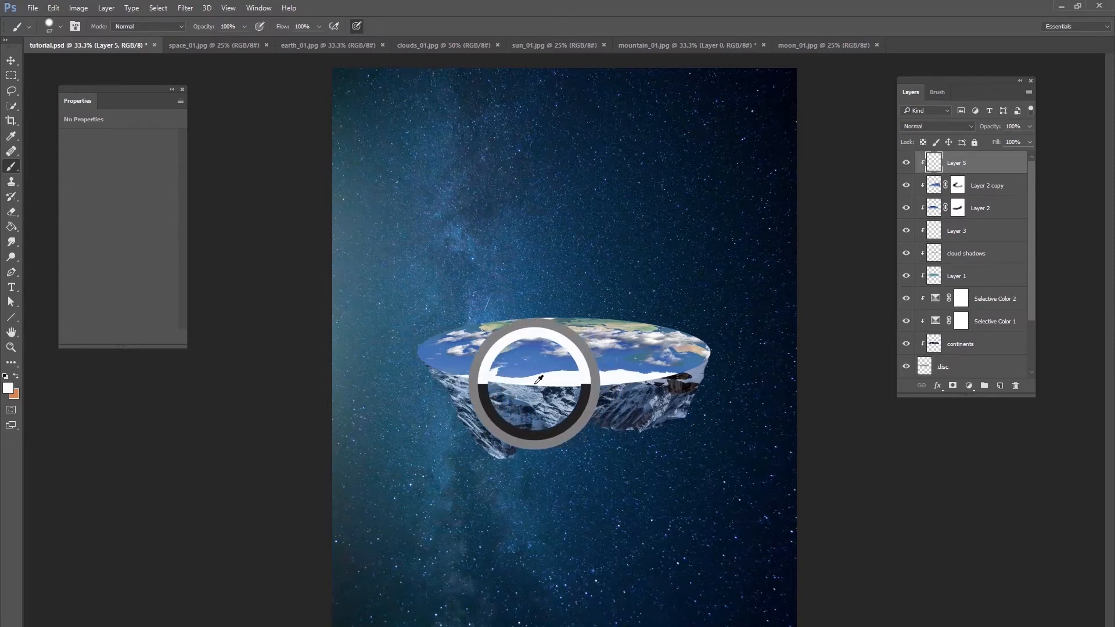
right_click(646, 388)
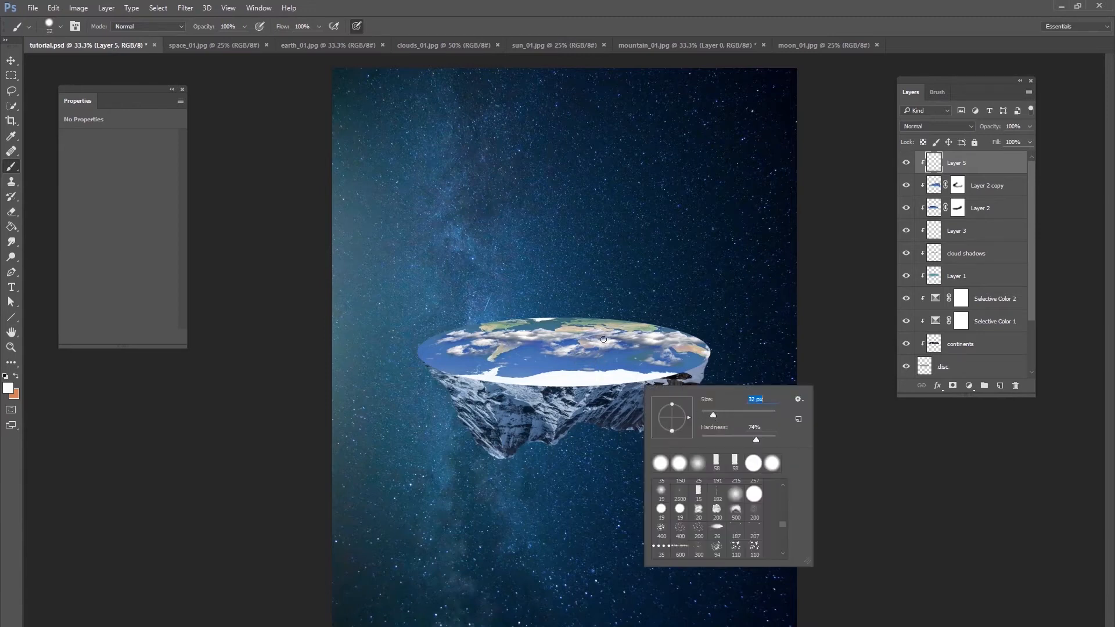
key(Return)
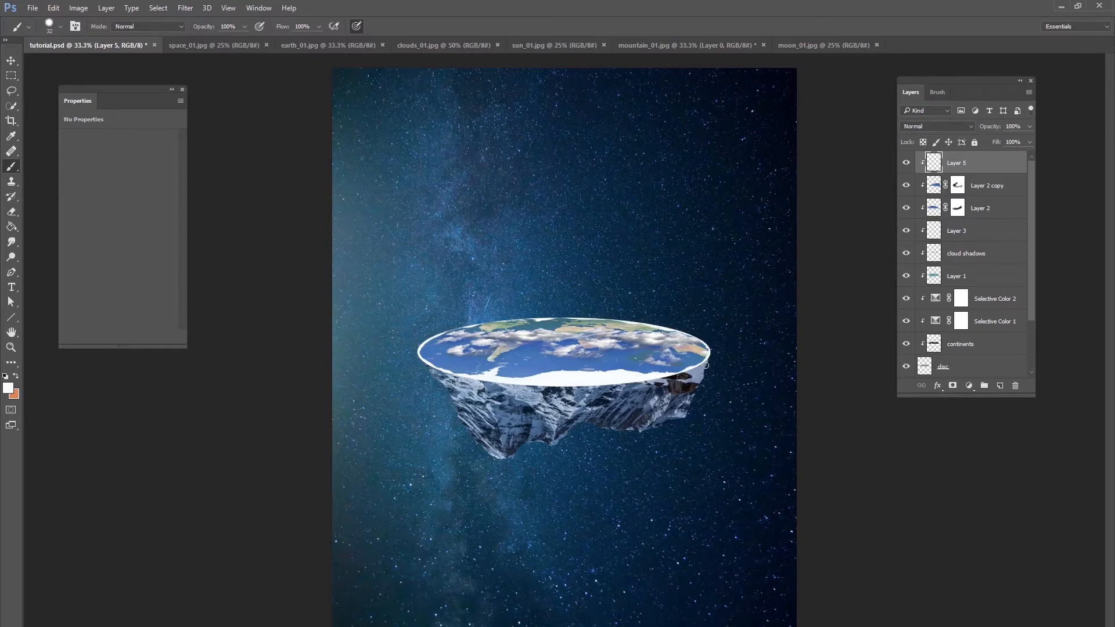
- Thicken the white rim around the disc and make its inner edge irregular using different brush sizes
right_click(493, 409)
key(Return)
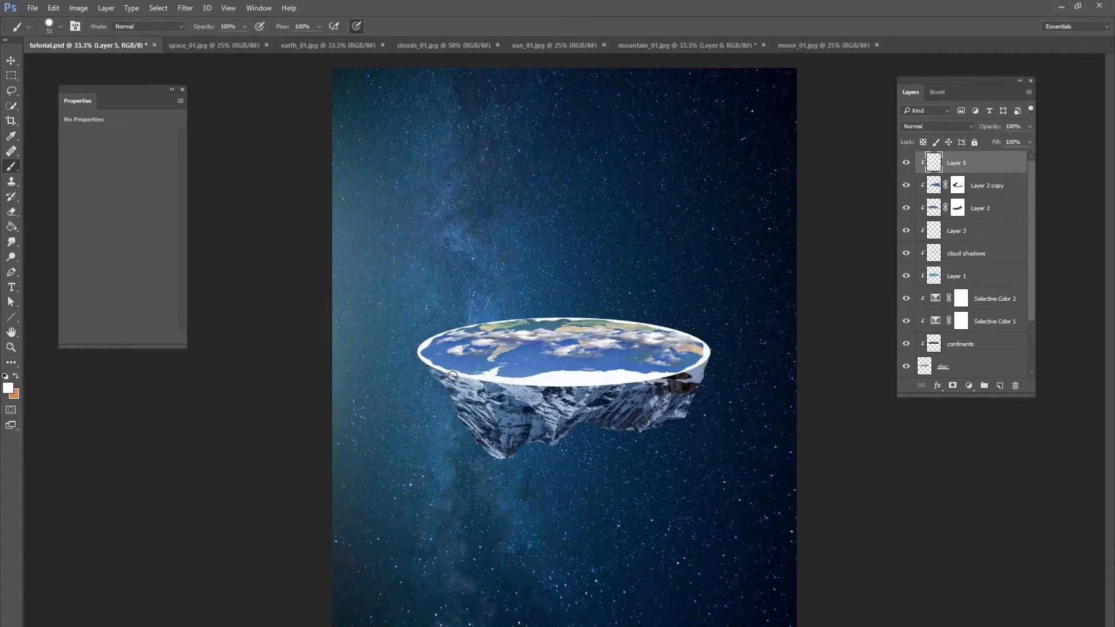
right_click(496, 375)
drag(538, 394, 472, 375)
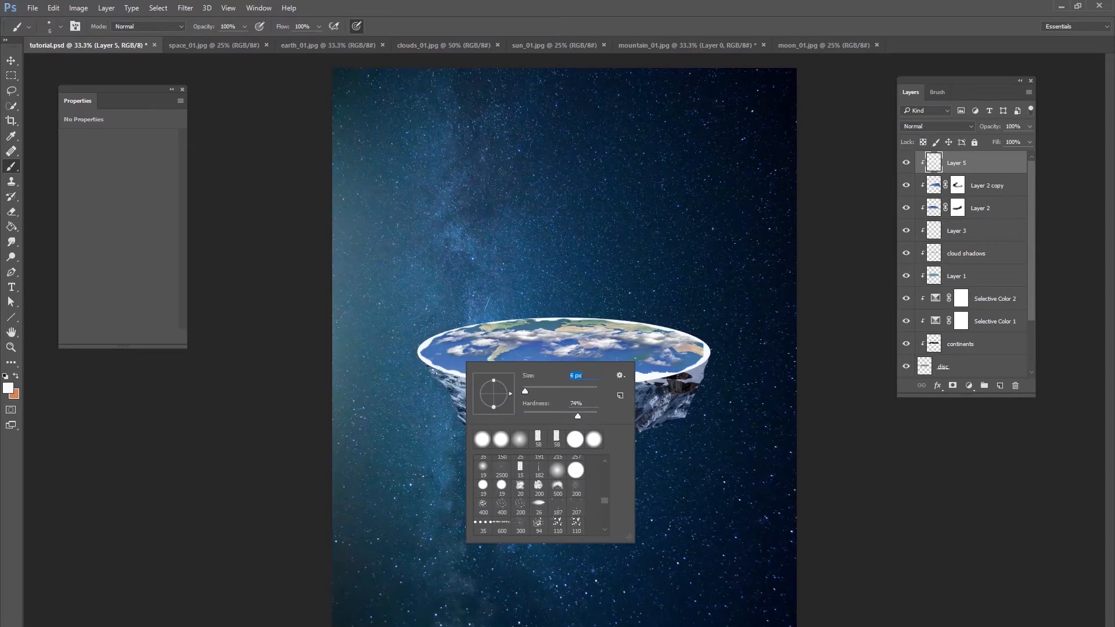
key(Return)
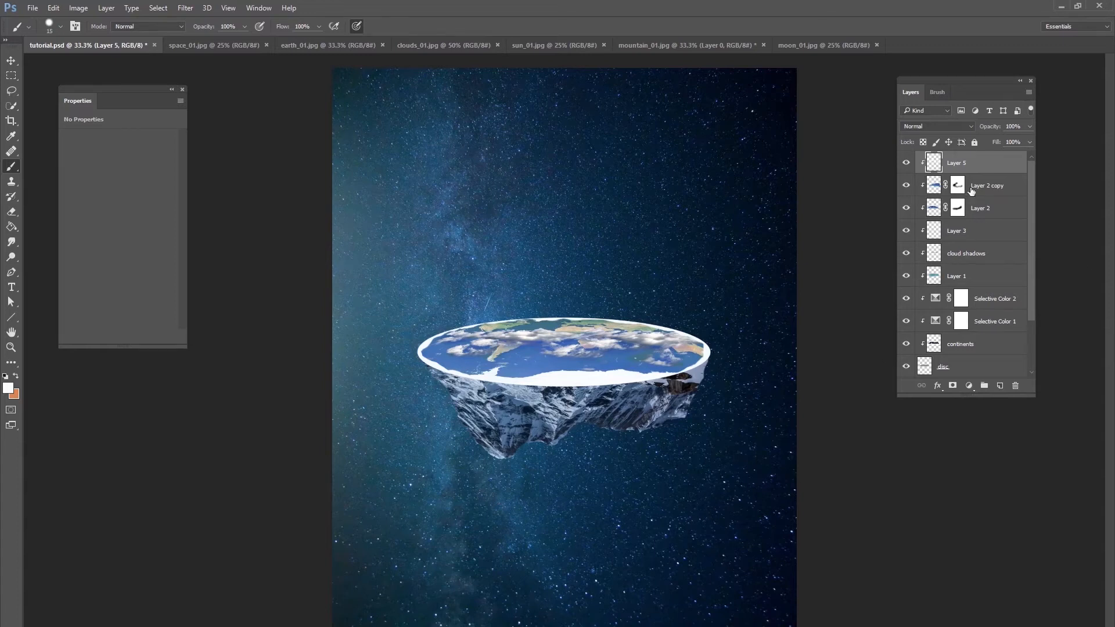
- Rename the white rim layer as "ice wall" and save the document
double_click(962, 164)
text(ice wall)
key(Return)
click(33, 8)
click(58, 127)
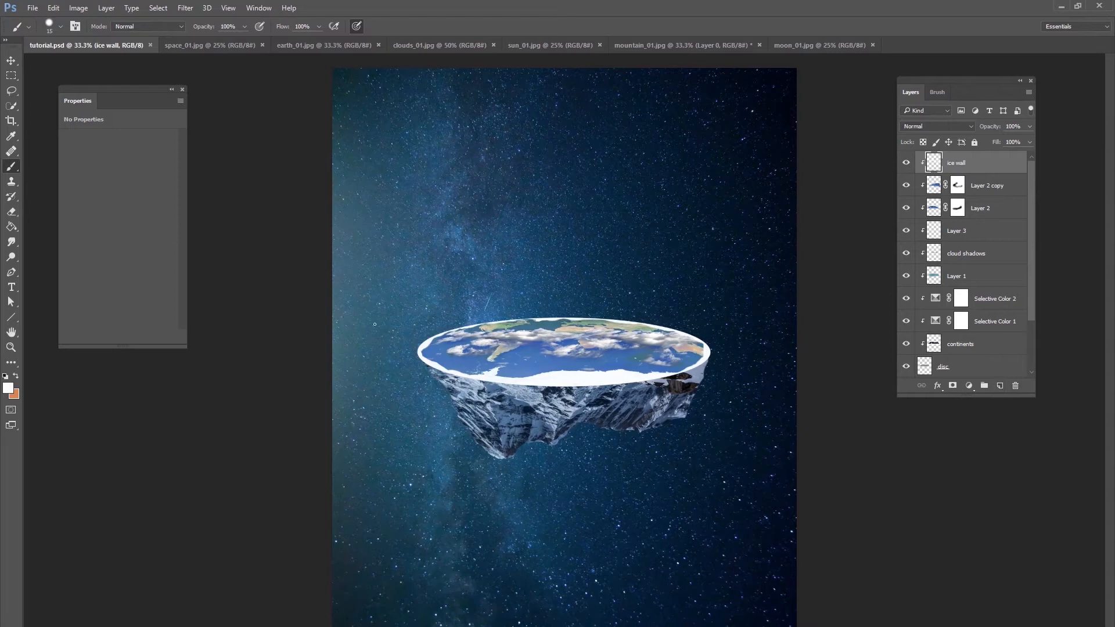
- Add a new empty layer above the ice wall layer
click(999, 385)
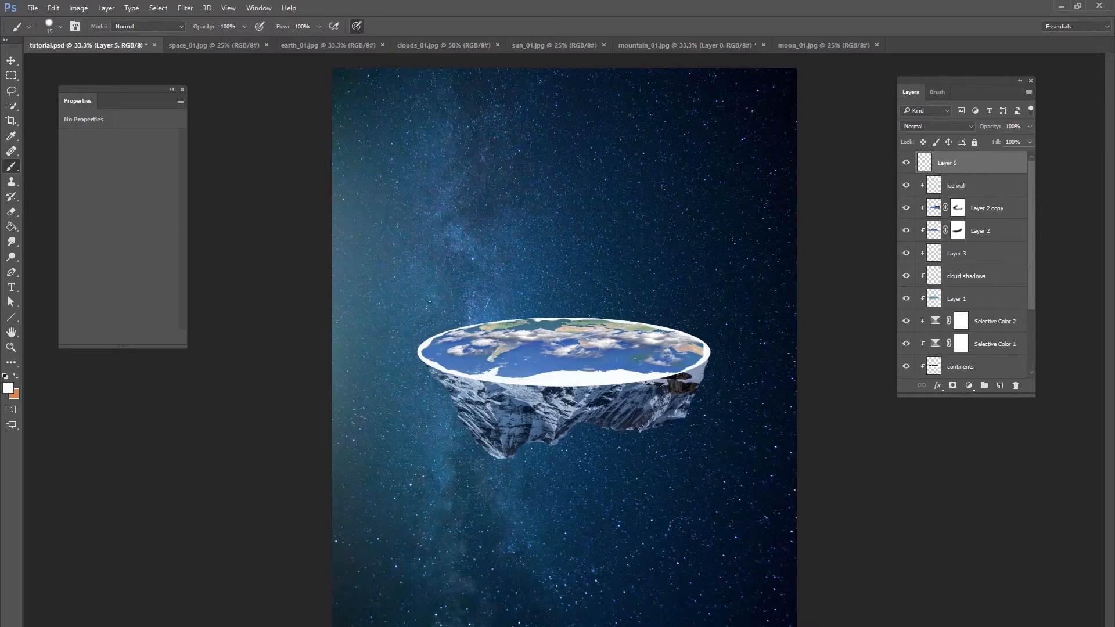
right_click(535, 331)
click(423, 350)
mouse_move(419, 348)
mouse_down()
mouse_move(632, 206)
mouse_move(711, 314)
mouse_move(715, 354)
mouse_up()
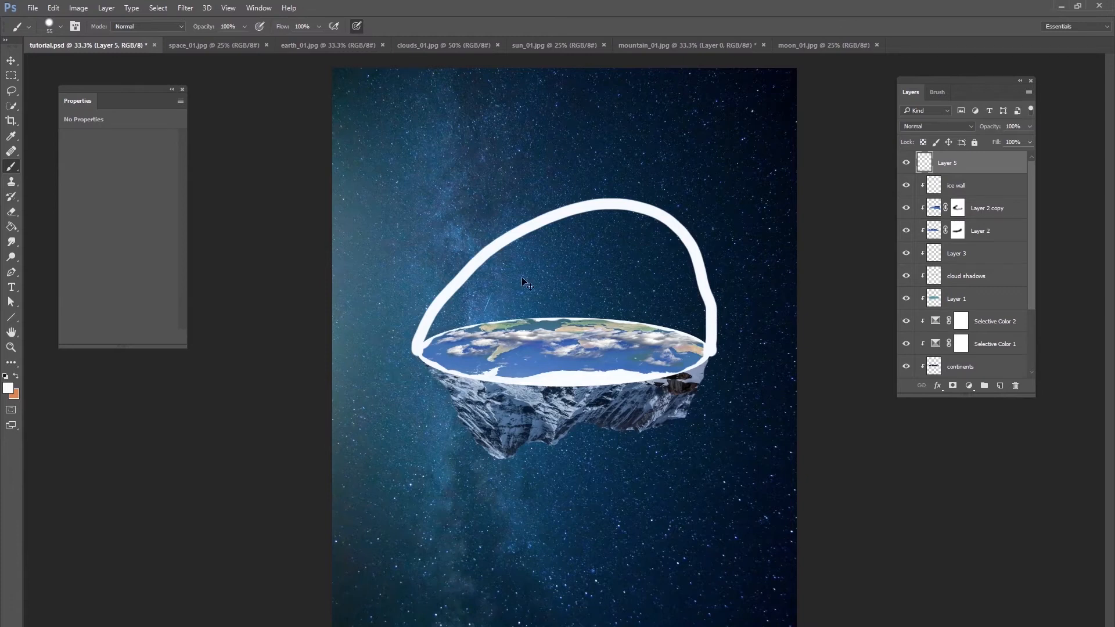
key(ctrl+z)
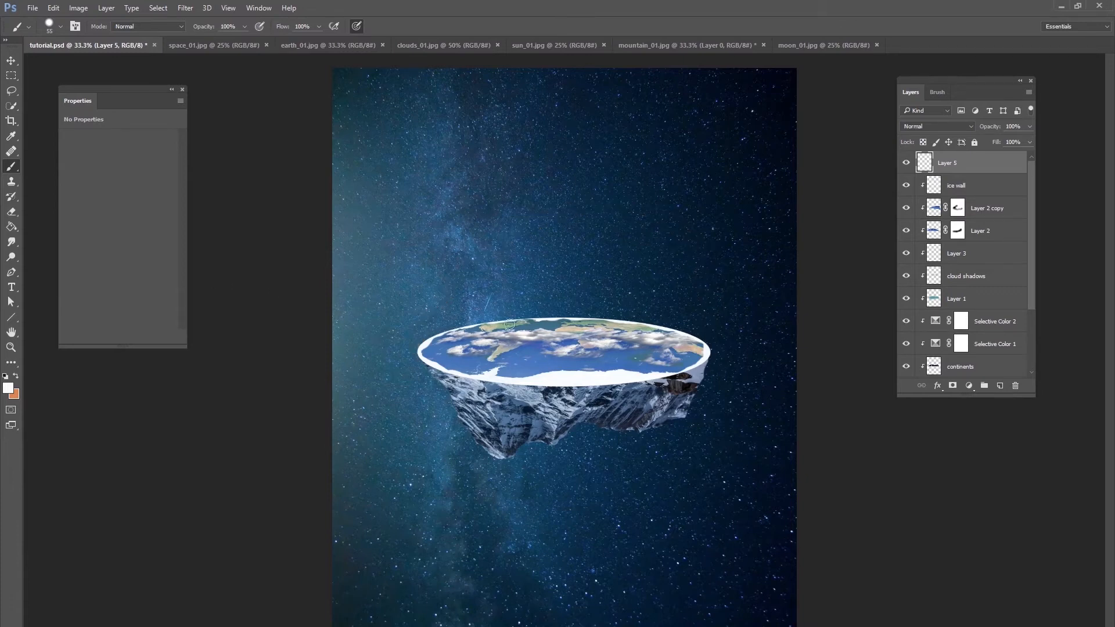
- Make an elliptical selection around the disc, about 5 in wide and 4 in high, with its sides meeting the disc's rim
right_click(11, 76)
click(93, 91)
drag(447, 224, 710, 467)
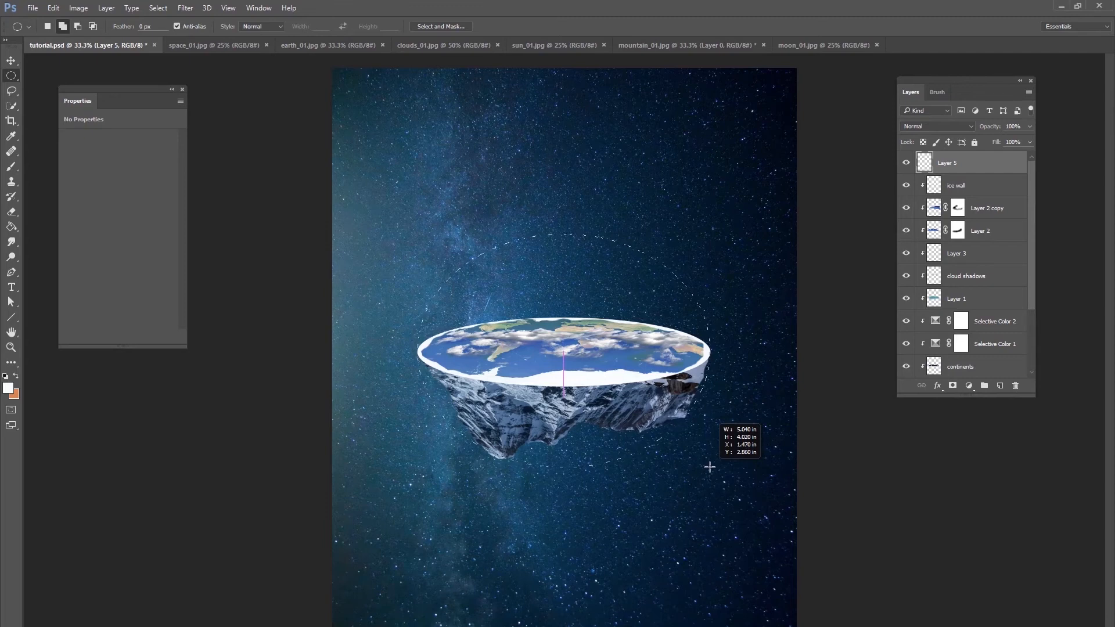
drag(710, 467, 711, 467)
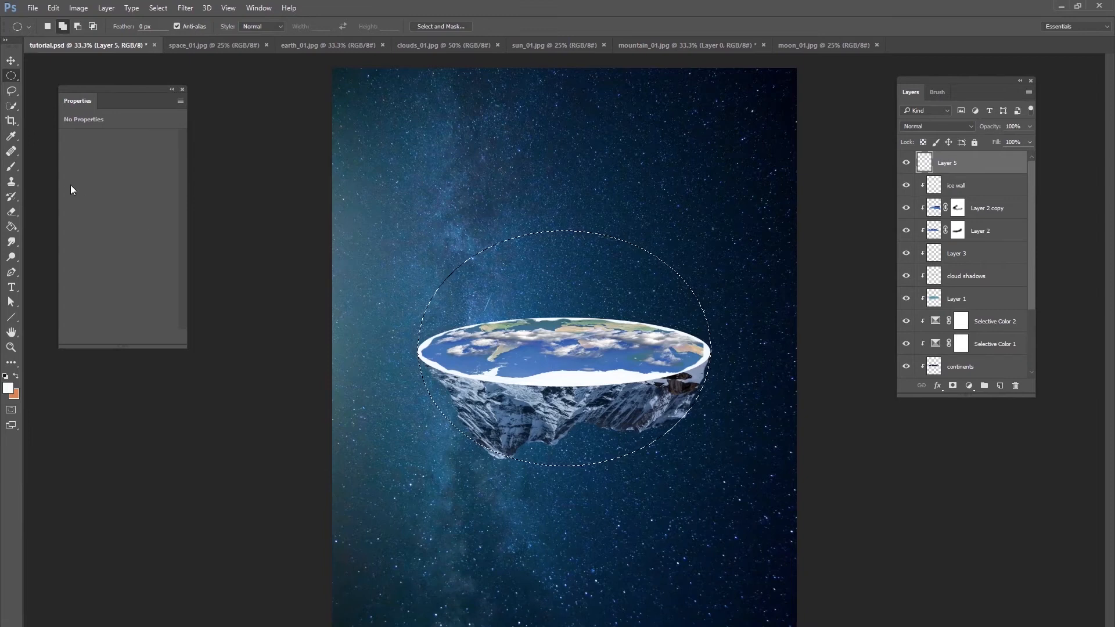
- Rename the new layer above the ice wall as "dome" and switch to the Brush tool
click(11, 168)
double_click(947, 163)
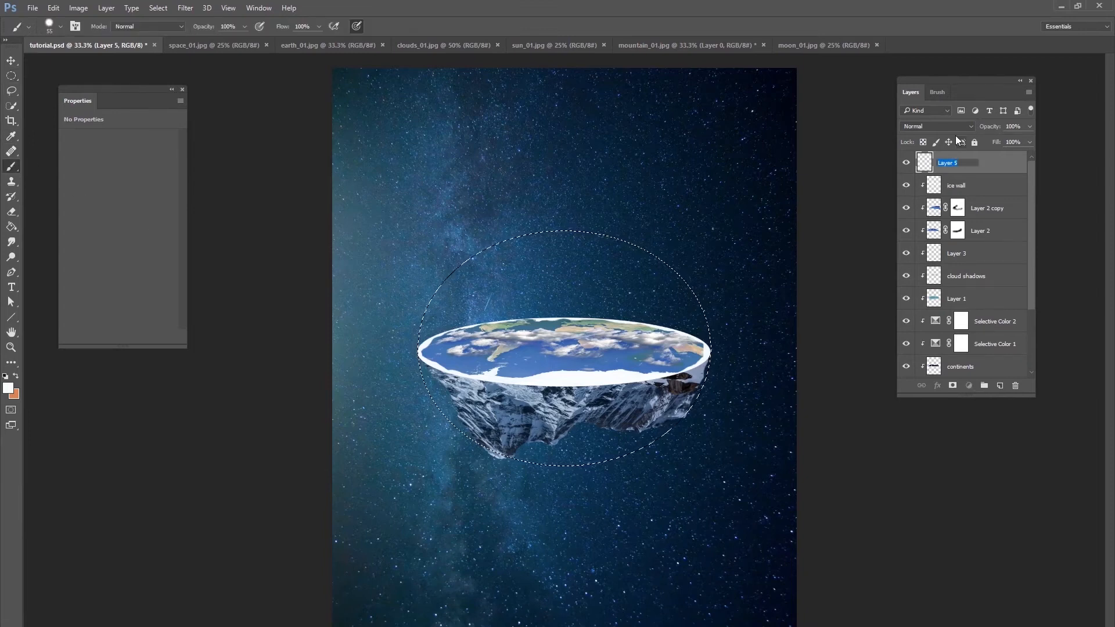
text(dome)
key(Return)
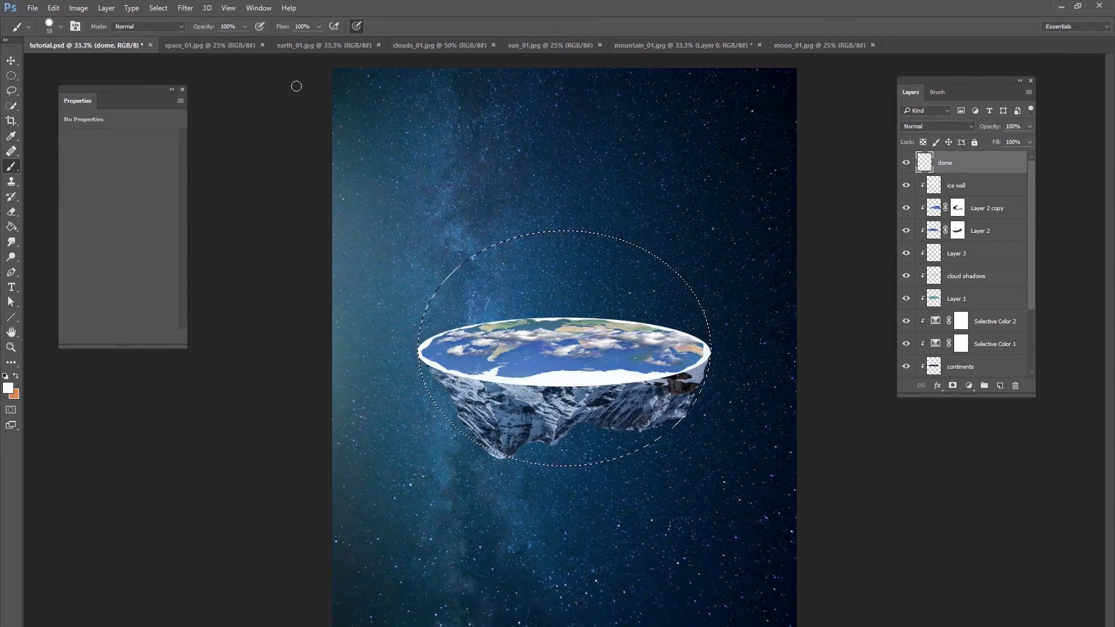
- Set up a soft pure white brush with 0% hardness and 2% flow
click(9, 388)
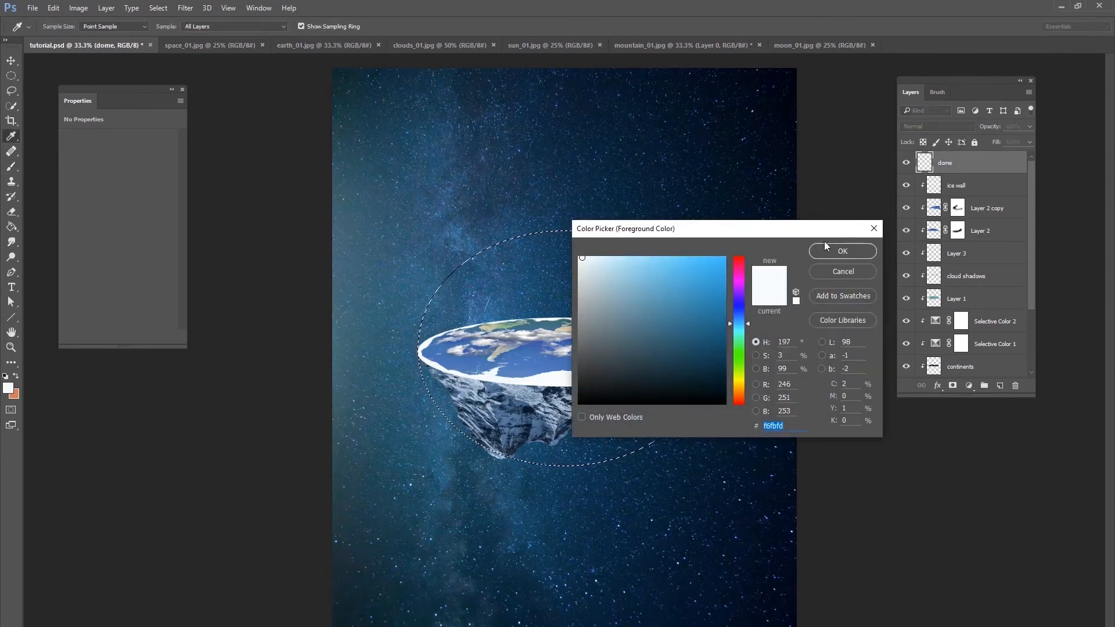
key(Return)
click(318, 26)
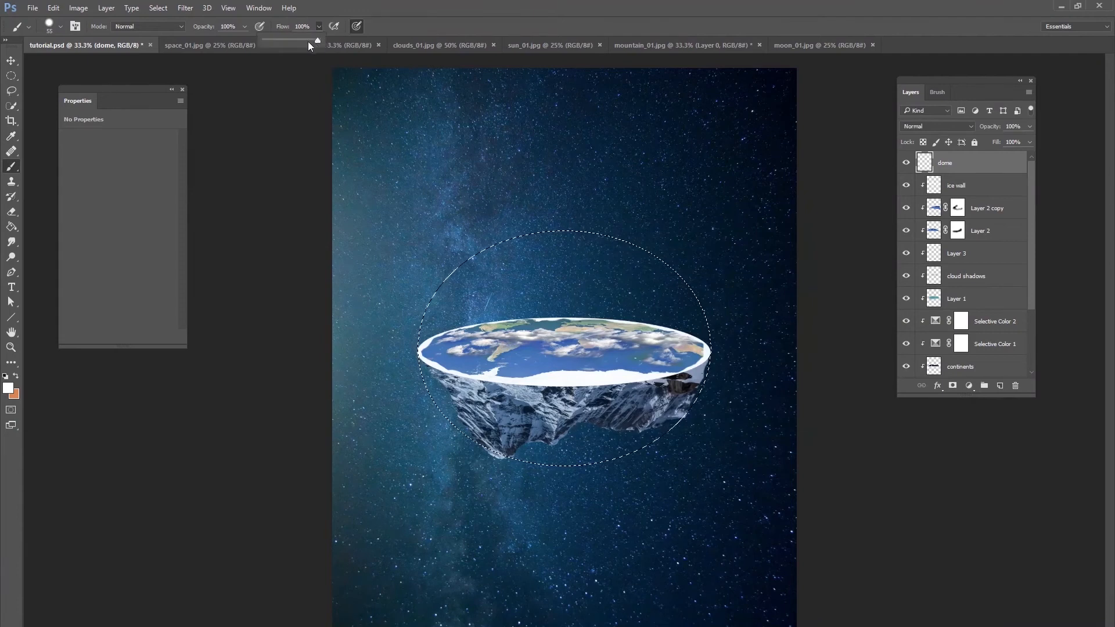
drag(266, 41, 268, 40)
right_click(597, 239)
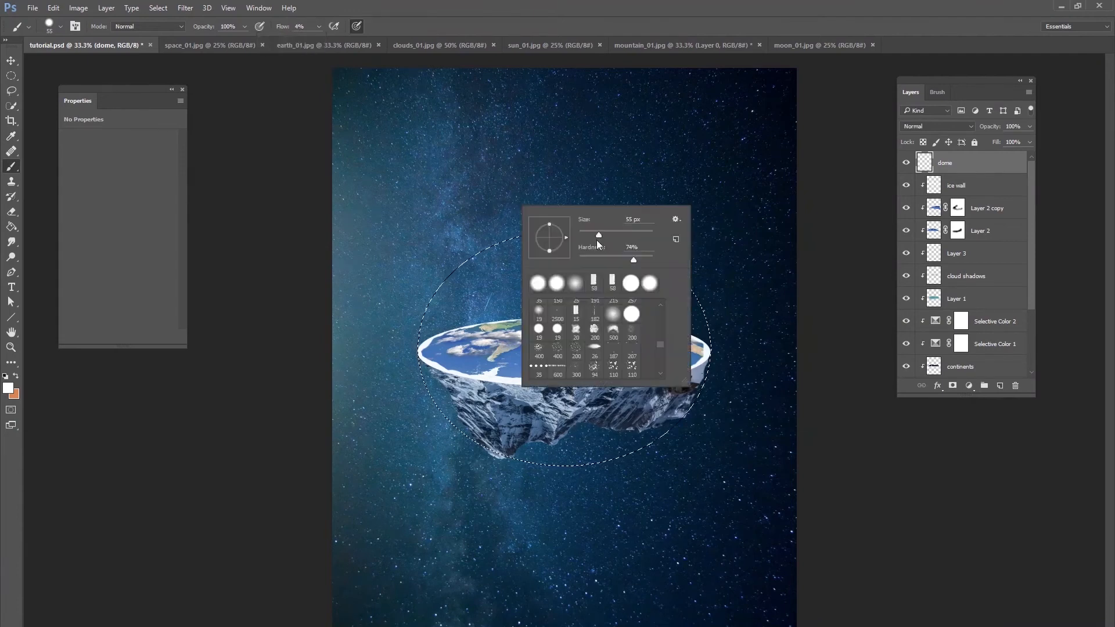
drag(632, 238, 633, 239)
drag(633, 259, 579, 259)
drag(310, 27, 262, 32)
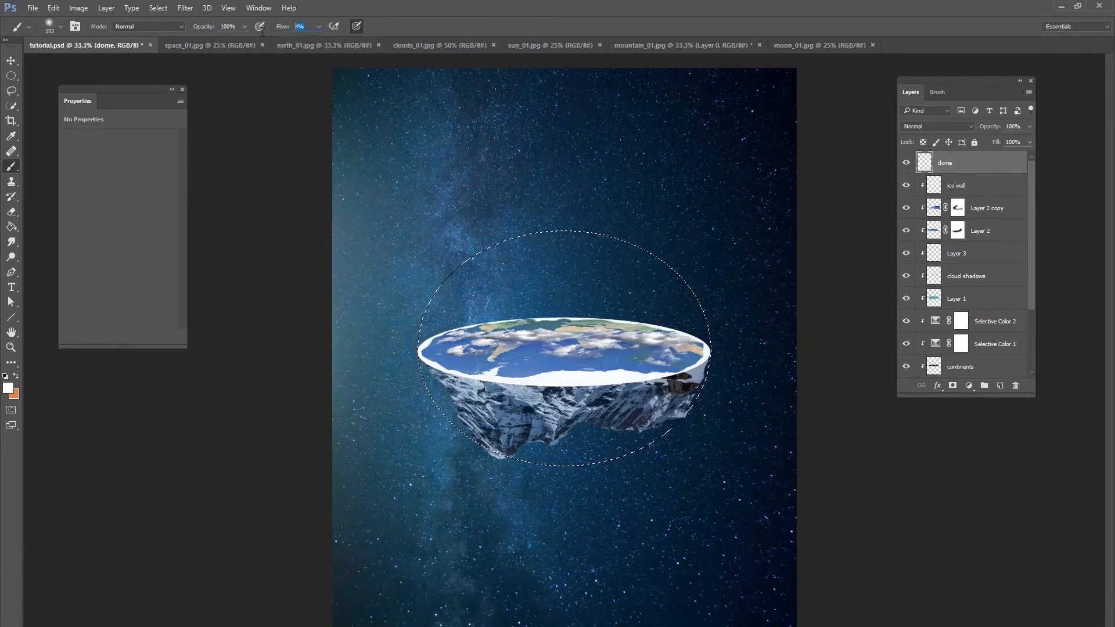
text(2)
key(Return)
- Build up a translucent white haze along the dome's upper edge inside the selection with a 1102 px brush, and deselect
right_click(533, 225)
drag(648, 222, 650, 223)
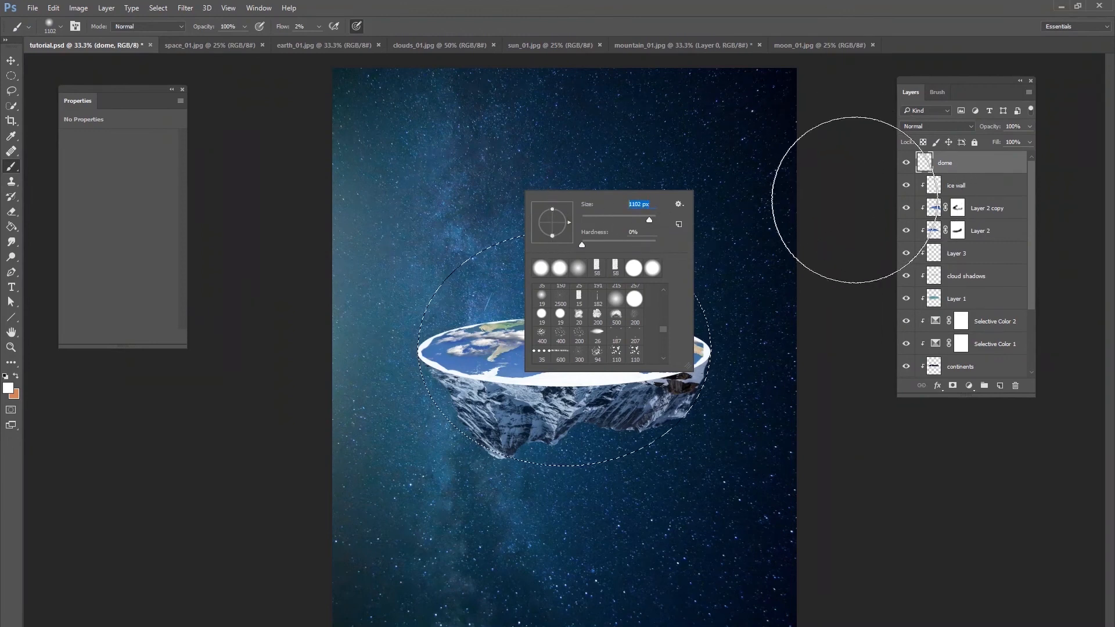
key(Return)
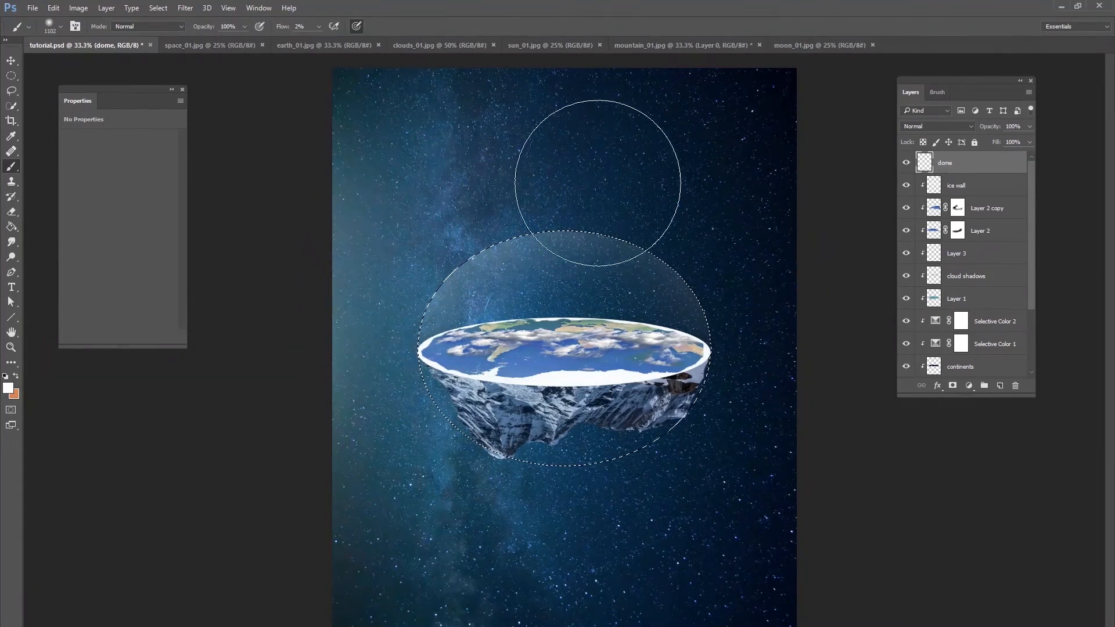
mouse_move(687, 221)
mouse_down()
mouse_move(680, 324)
mouse_move(510, 333)
mouse_move(622, 210)
mouse_up()
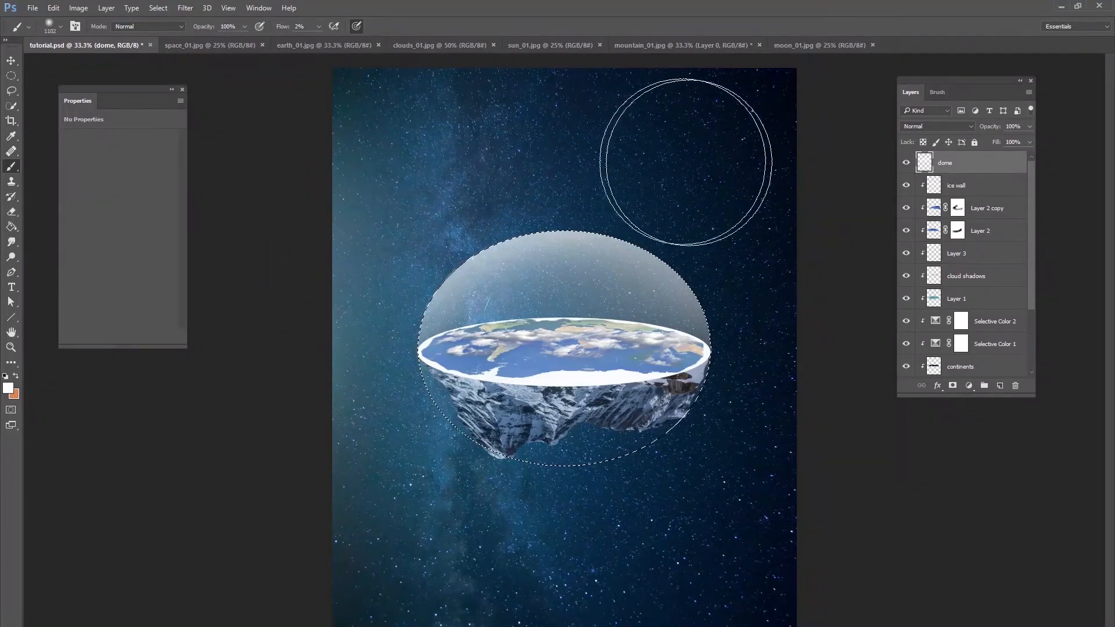
click(158, 8)
click(169, 32)
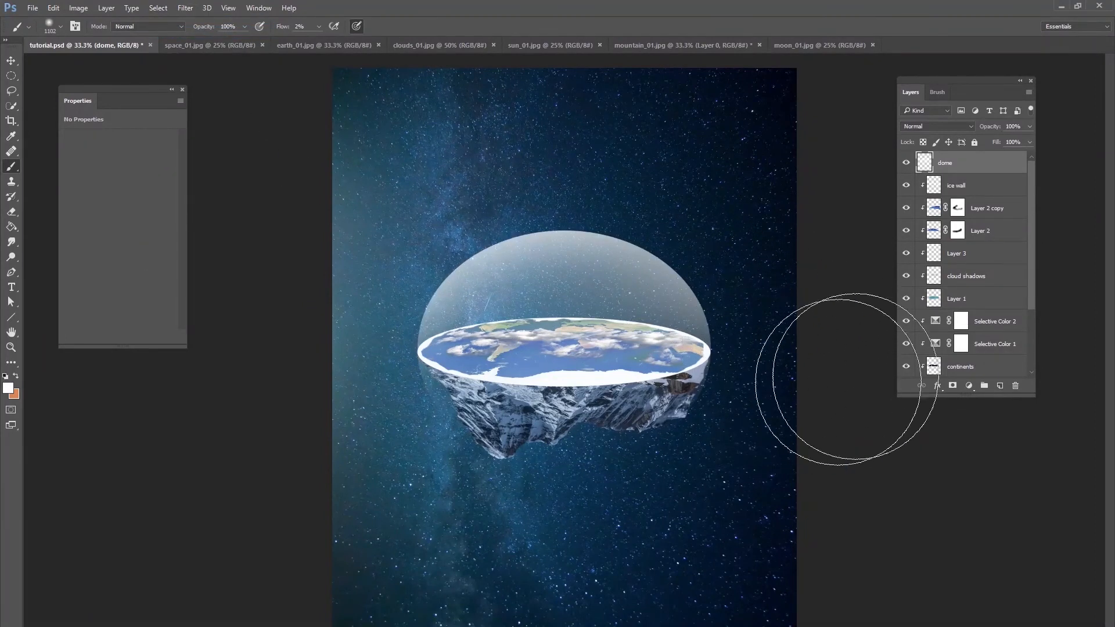
- Add a mask to the dome layer, hide the haze below the disc's front rim with a 183 px black brush, and save the document
click(954, 385)
right_click(610, 401)
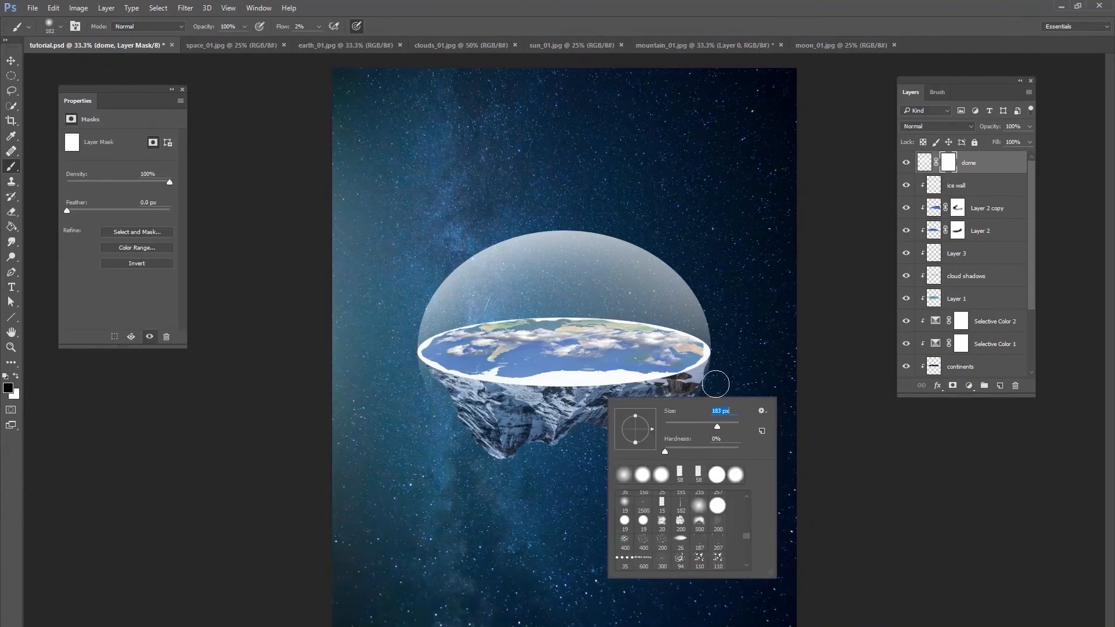
key(Return)
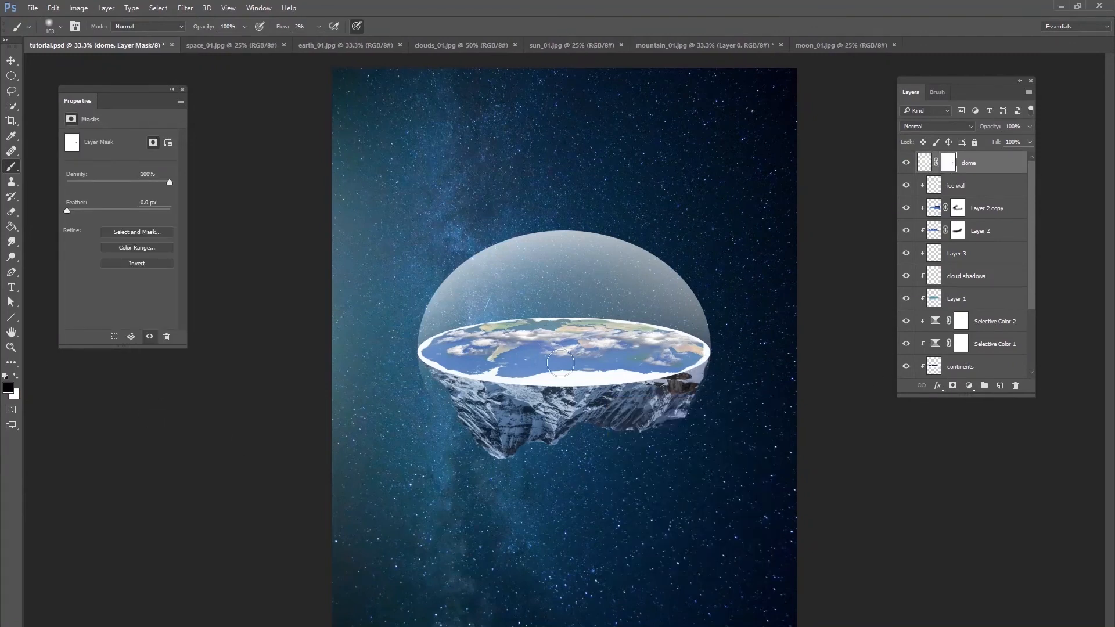
click(694, 388)
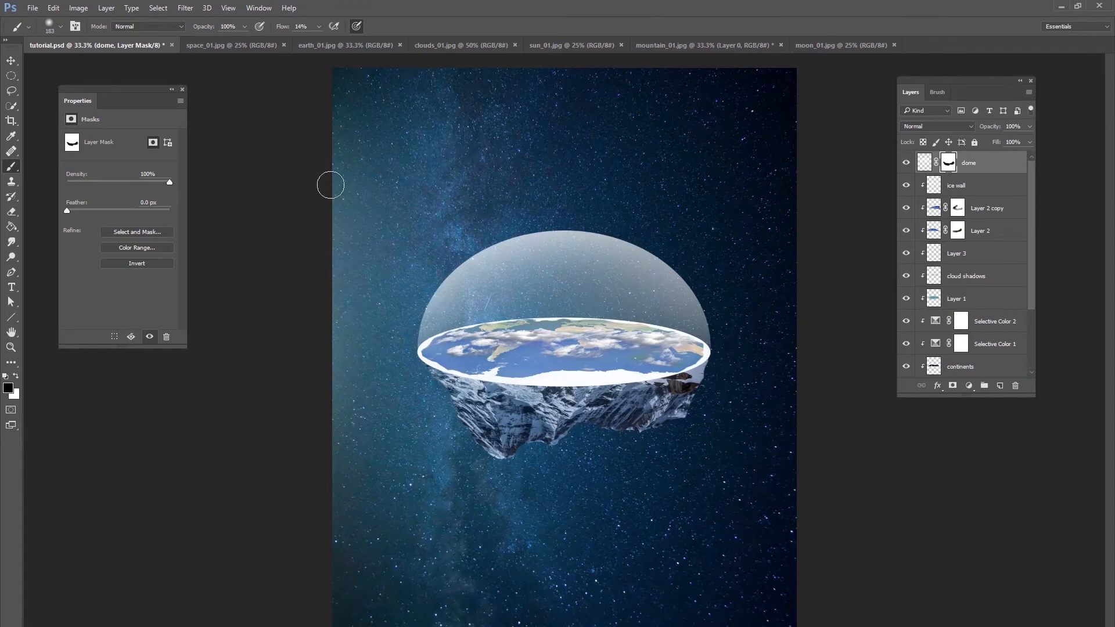
click(32, 8)
click(69, 100)
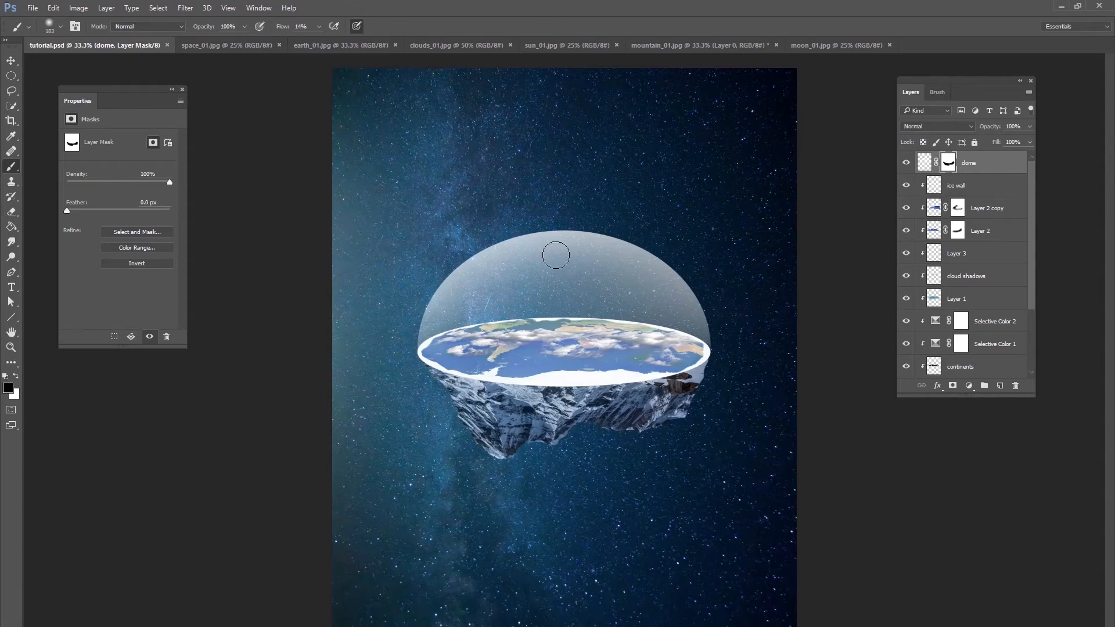
- Paint a soft yellow sun spot with a 127 px brush on a new layer, inside the dome's upper left
click(999, 386)
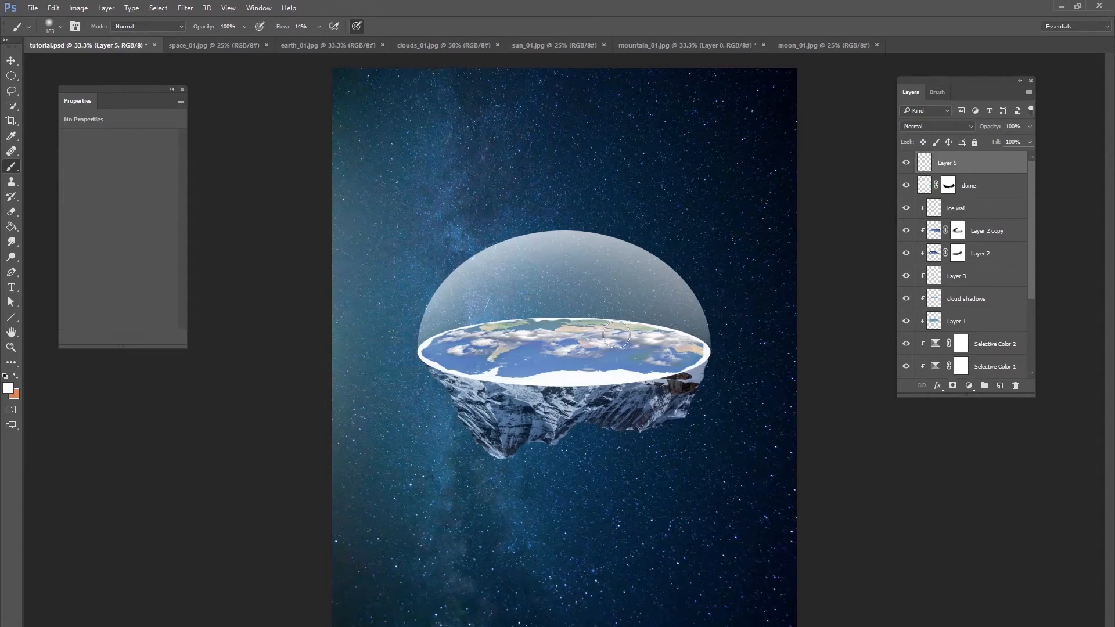
click(8, 388)
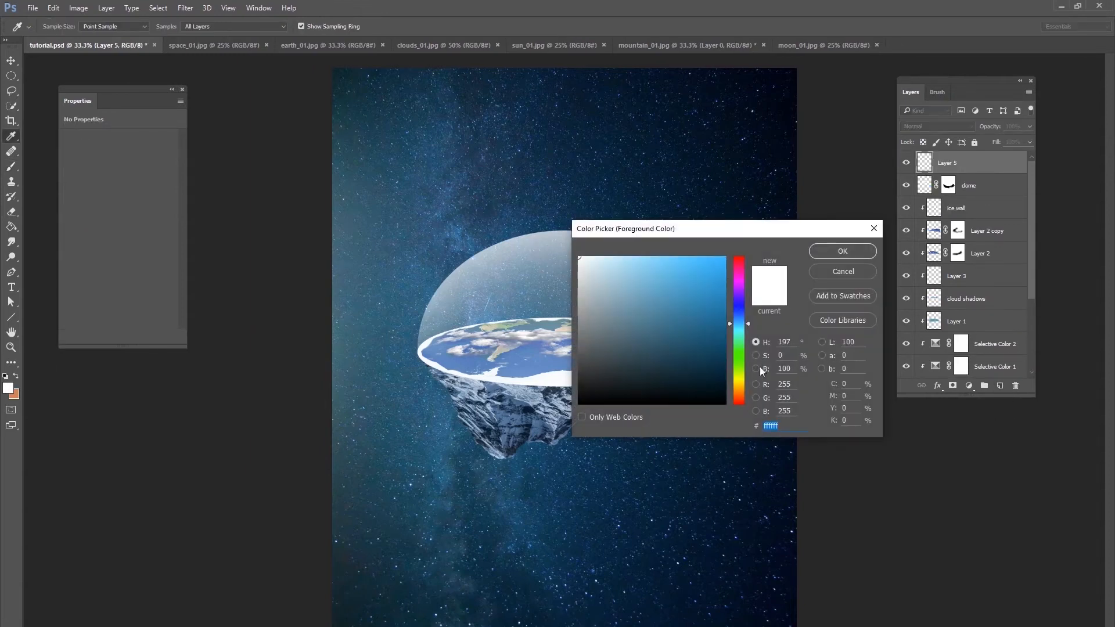
click(735, 388)
click(647, 268)
key(b)
click(843, 251)
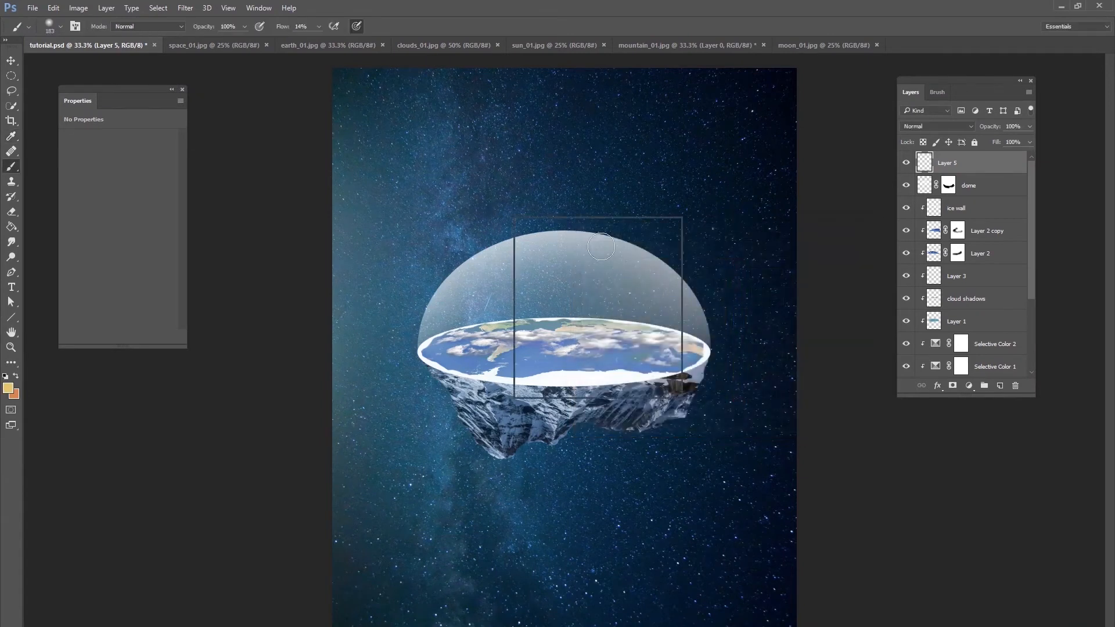
right_click(598, 243)
click(481, 275)
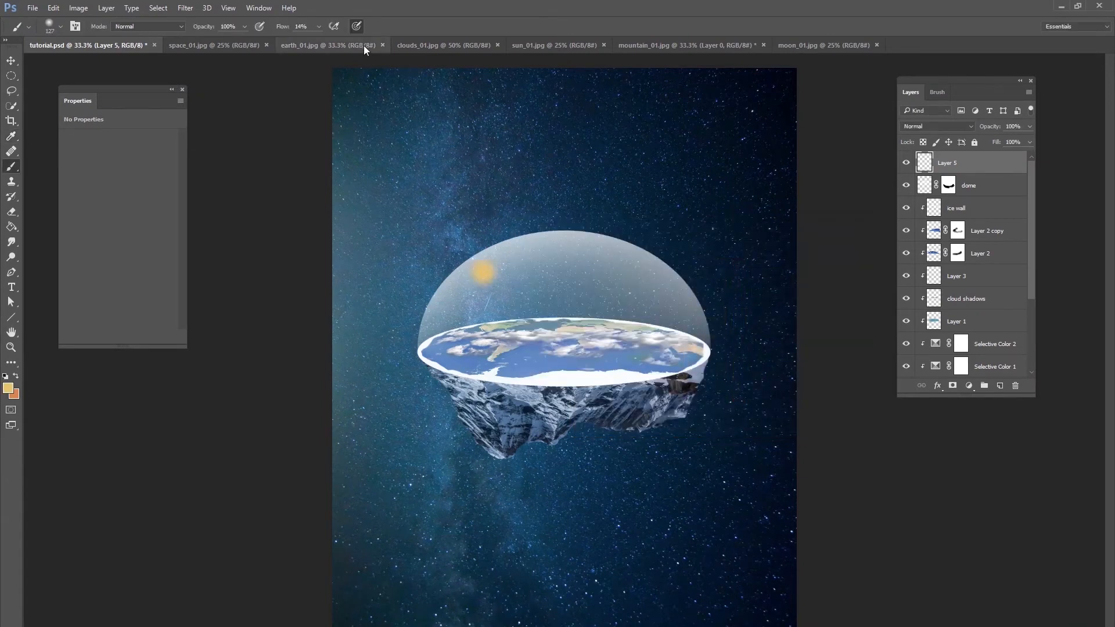
- Sketch light rays from the sun spot toward the disc with a 12 px brush and delete the sketch layer
right_click(517, 330)
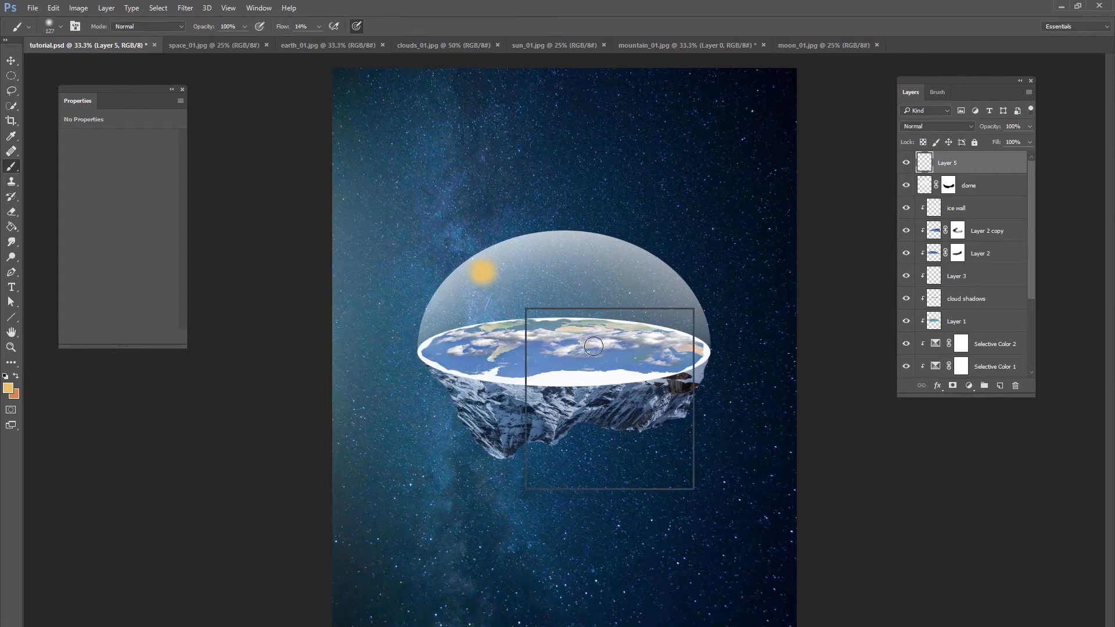
click(482, 296)
right_click(498, 314)
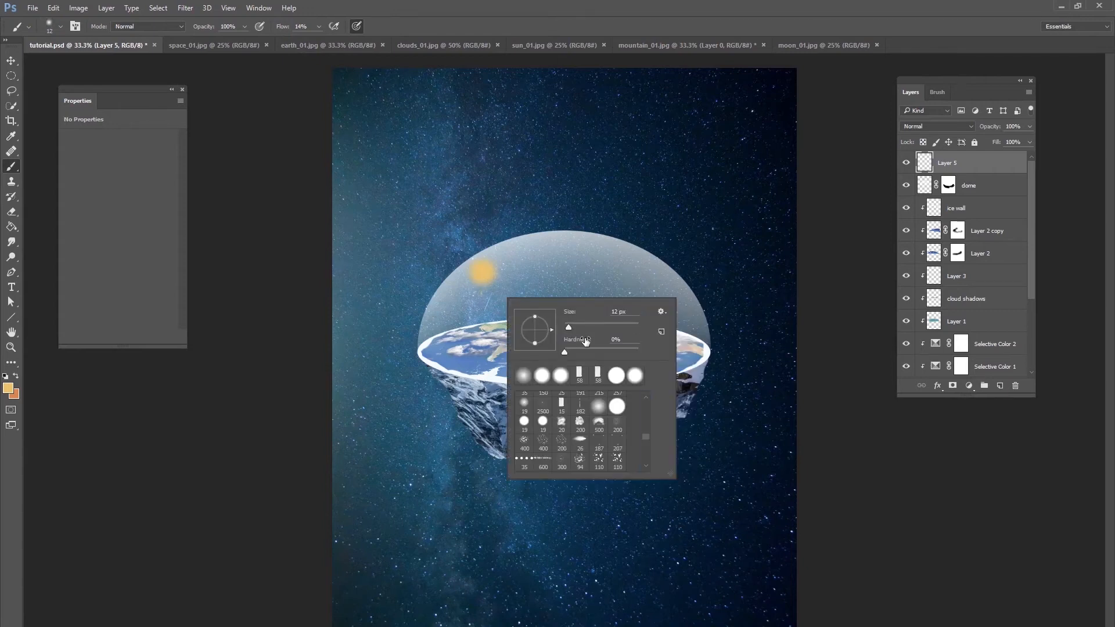
drag(480, 293, 472, 325)
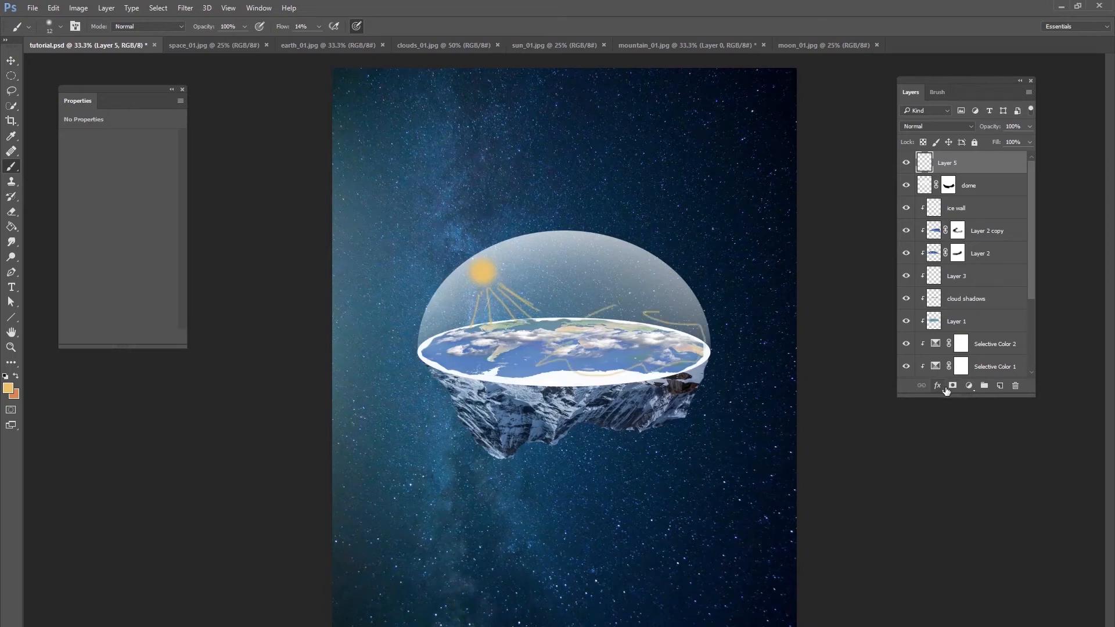
click(1014, 386)
- Add a new layer above the dome and paste the entire sun_01.jpg image into tutorial.psd
click(1000, 386)
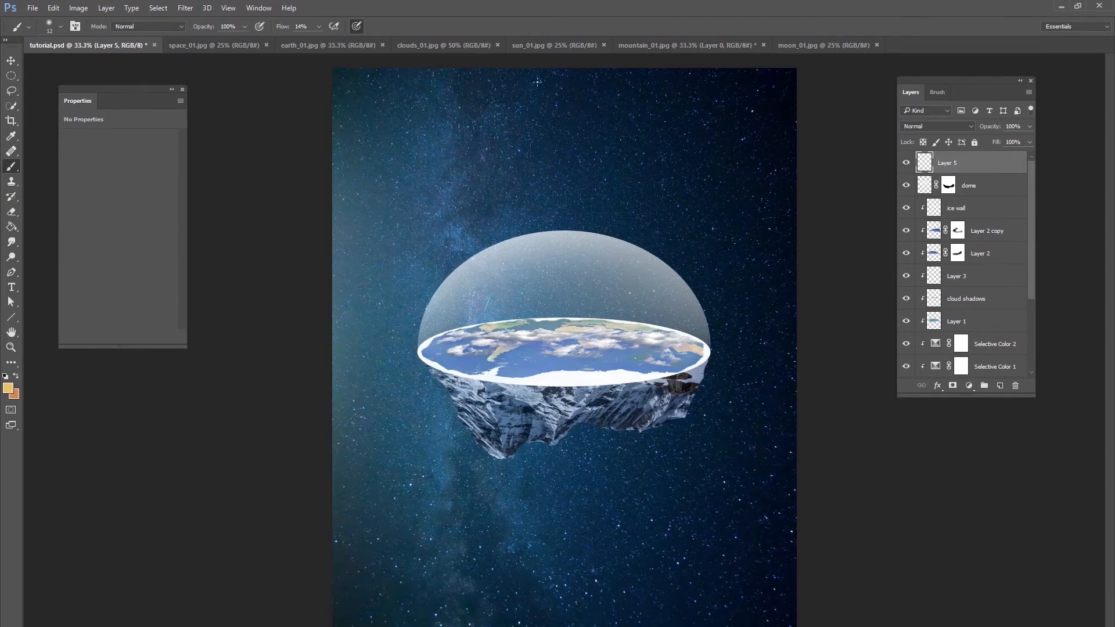
click(555, 45)
click(159, 7)
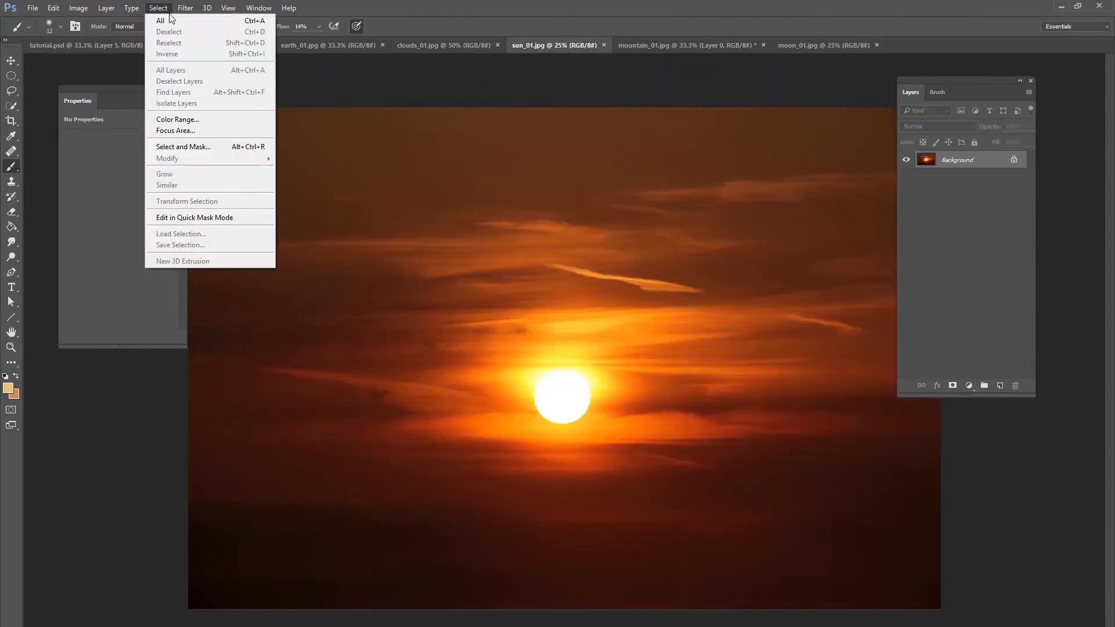
click(166, 21)
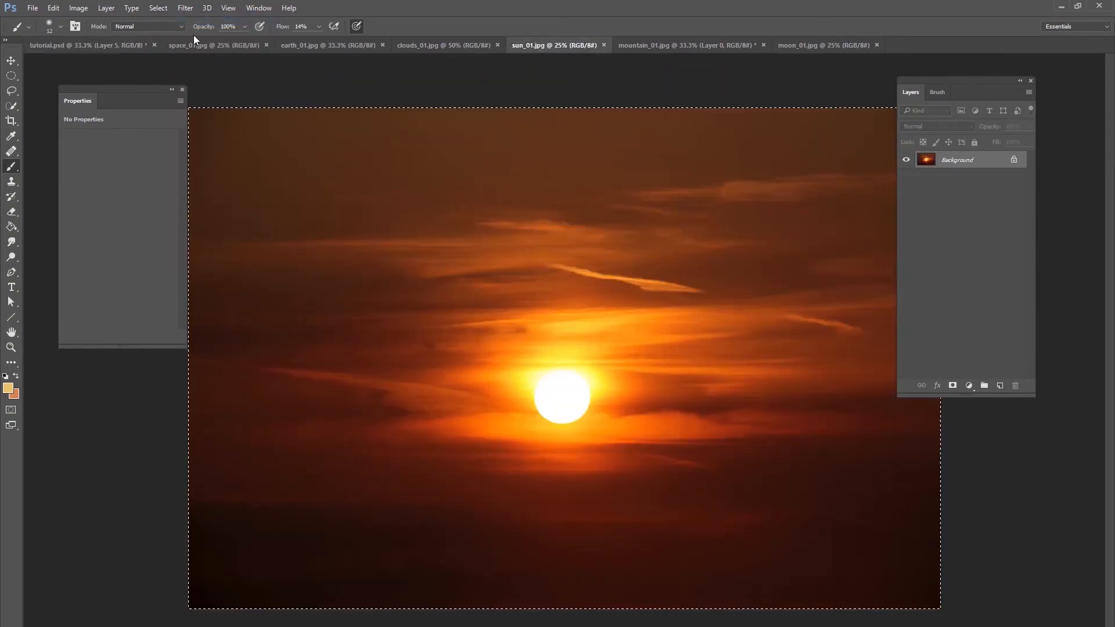
click(100, 40)
key(ctrl+v)
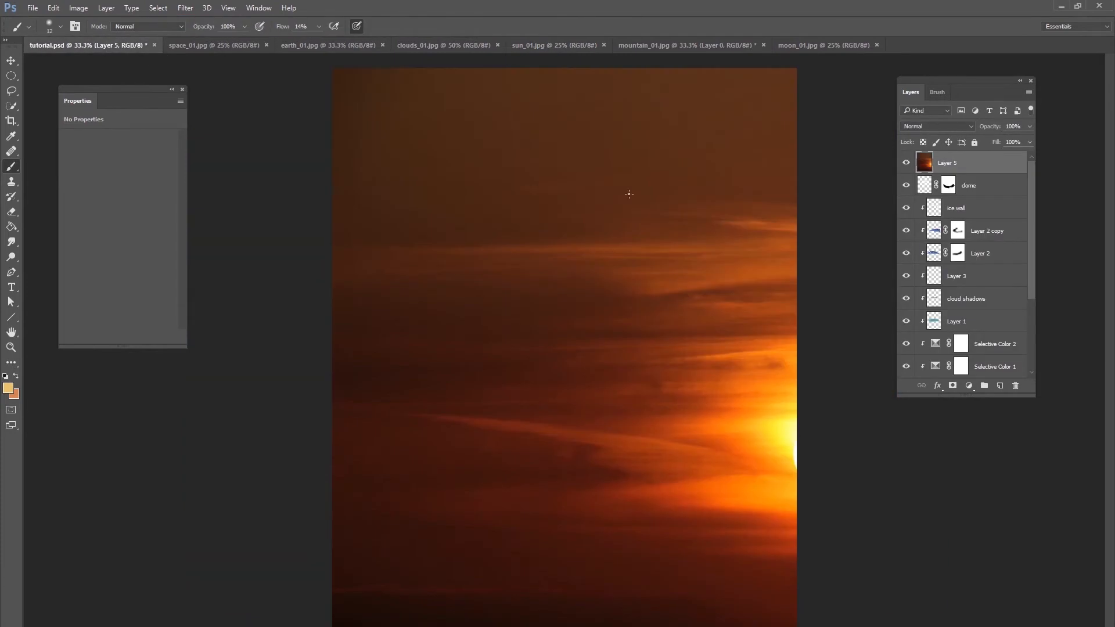
- Scale the pasted sunset image to about 44%, move it over the dome's left side, and set its blend mode to Screen
key(v)
drag(334, 67, 489, 264)
drag(637, 383, 393, 276)
click(935, 126)
click(929, 203)
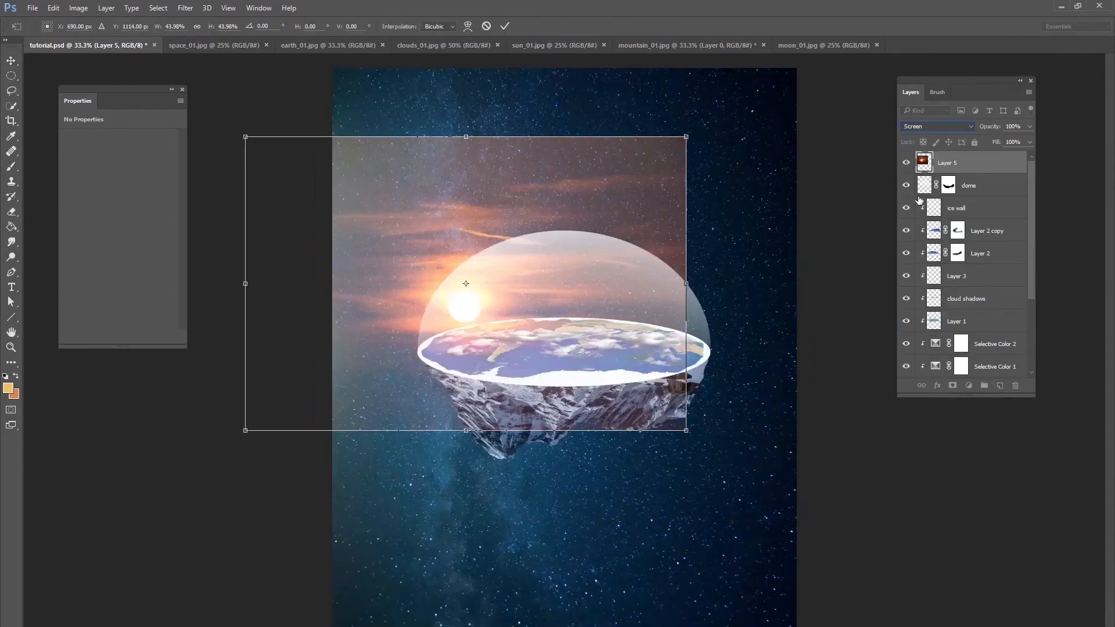
- Scale the sunset image to about 32.8%, rotate it about -17.9°, and place the sun on the dome's upper-left edge
drag(695, 140, 511, 221)
drag(614, 182, 666, 208)
drag(591, 252, 584, 230)
mouse_move(678, 269)
mouse_down()
mouse_move(663, 258)
mouse_move(689, 266)
mouse_up()
drag(615, 257, 668, 283)
right_click(684, 246)
click(666, 235)
drag(638, 270, 645, 273)
drag(690, 245, 690, 250)
drag(636, 264, 627, 267)
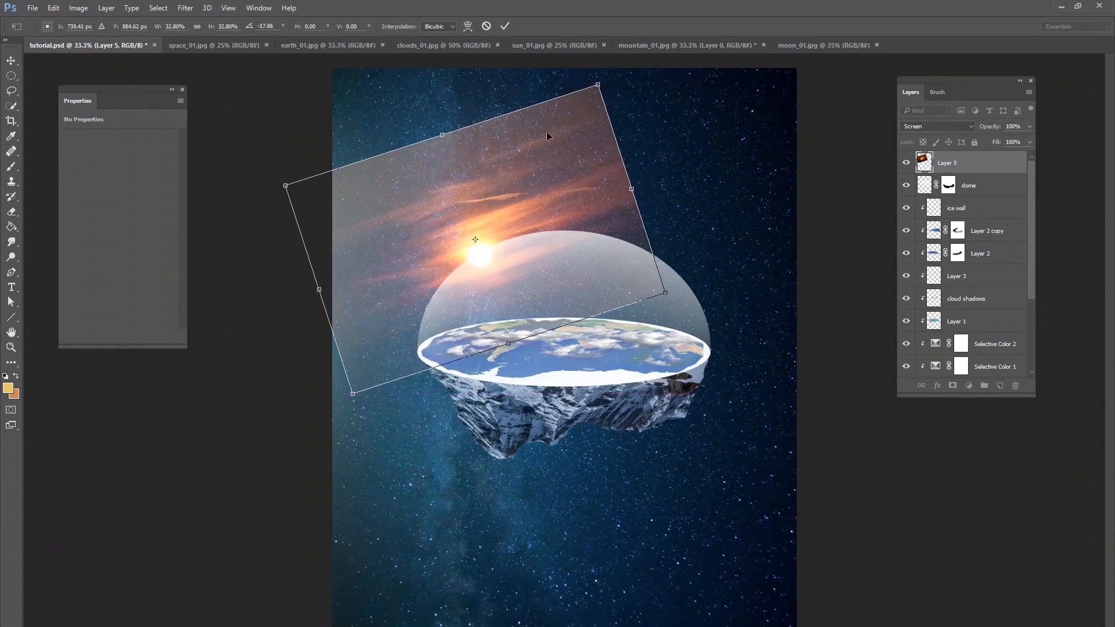
click(507, 24)
- Add a mask to the sunset layer and fade its upper and right edges with a soft 448 px black brush, lowering flow to 9%
click(953, 386)
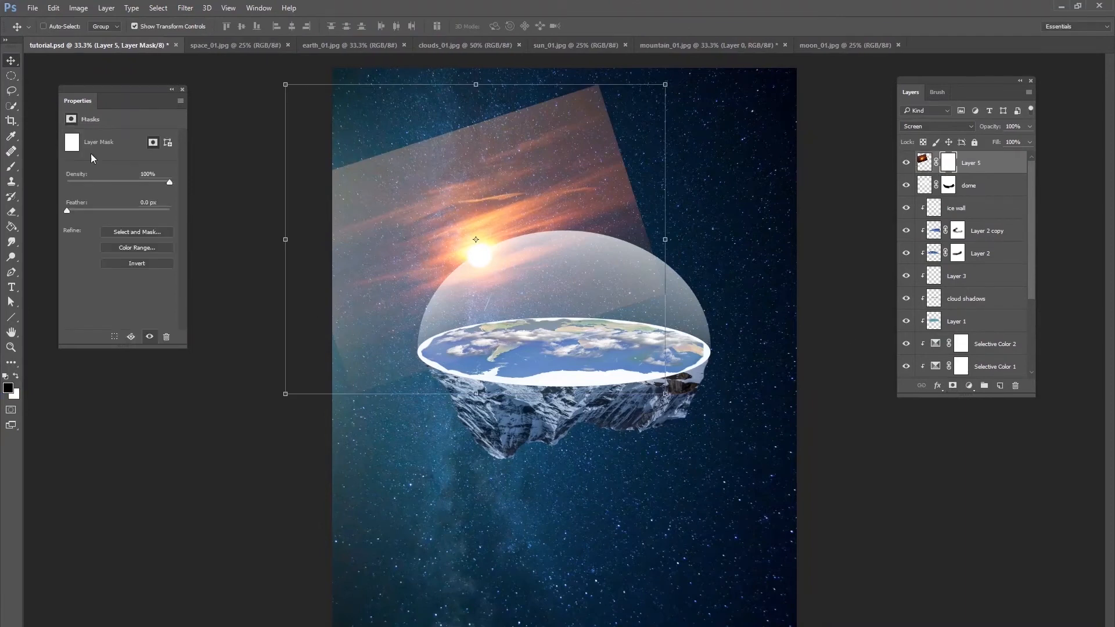
click(11, 168)
right_click(522, 261)
drag(643, 292, 644, 292)
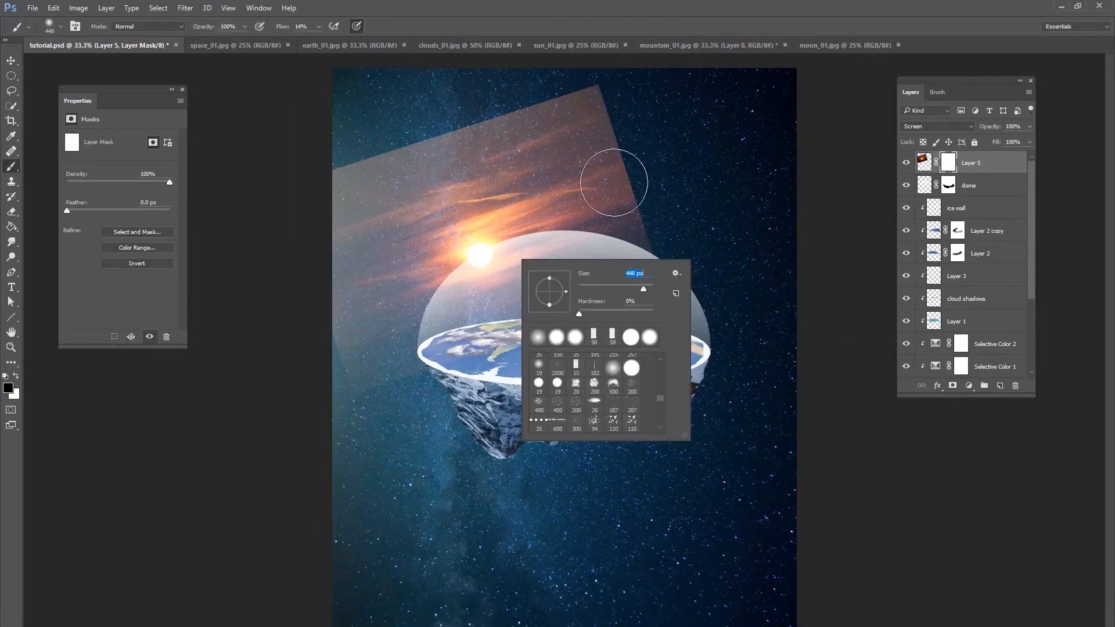
mouse_move(616, 119)
mouse_down()
mouse_move(592, 101)
mouse_move(458, 136)
mouse_up()
drag(323, 40, 312, 39)
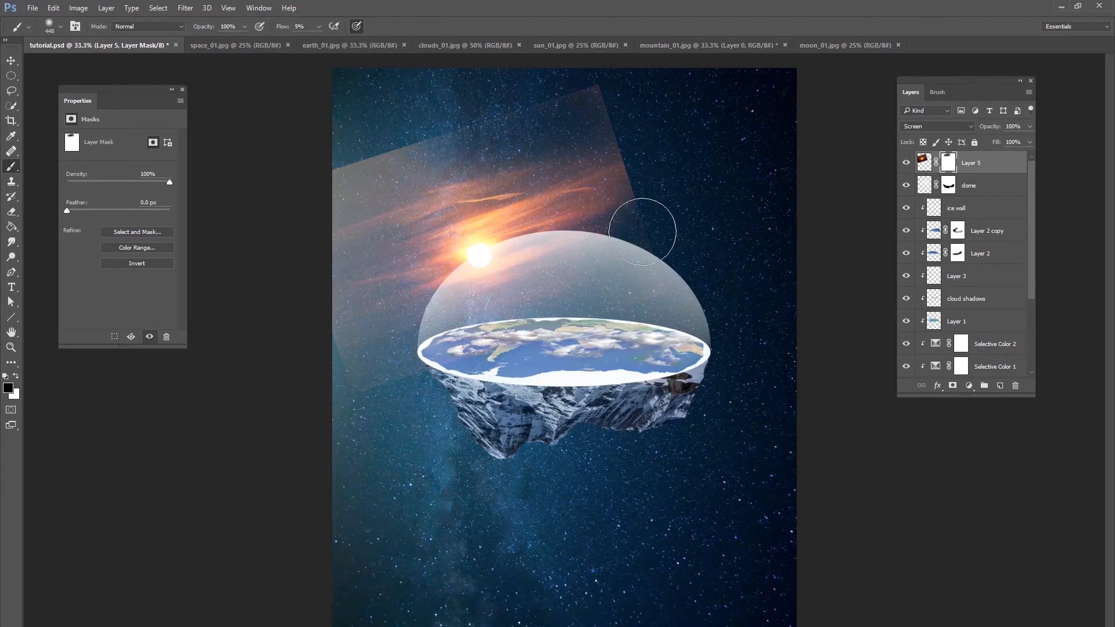
drag(643, 231, 600, 174)
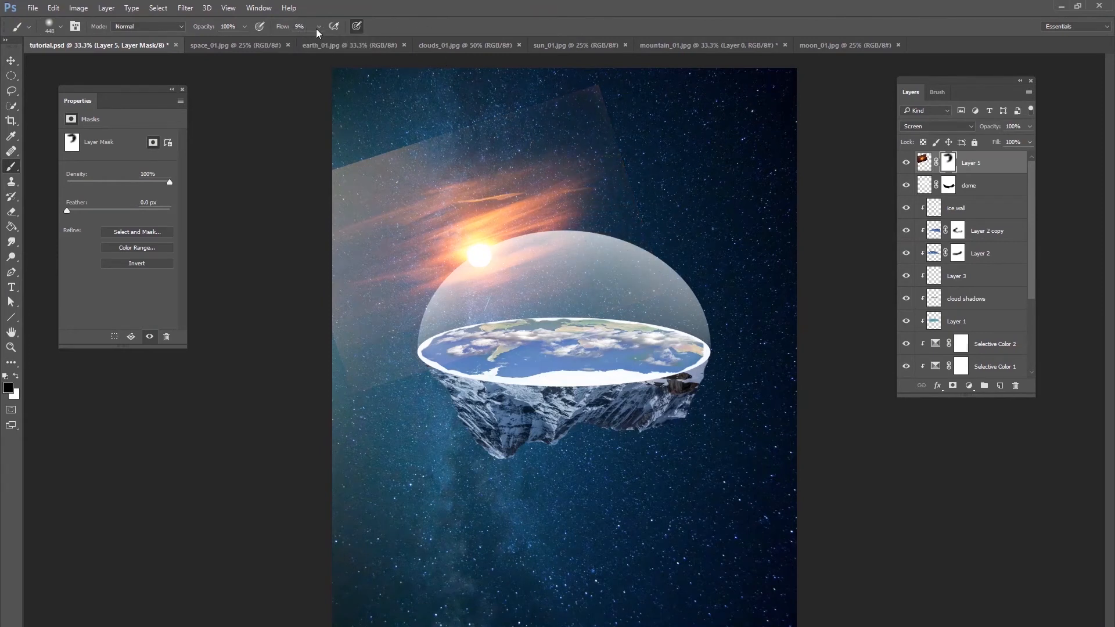
- Lower the brush flow to 3% and mask out the remaining sunset sky around the sun, leaving a small glow
drag(313, 40, 316, 40)
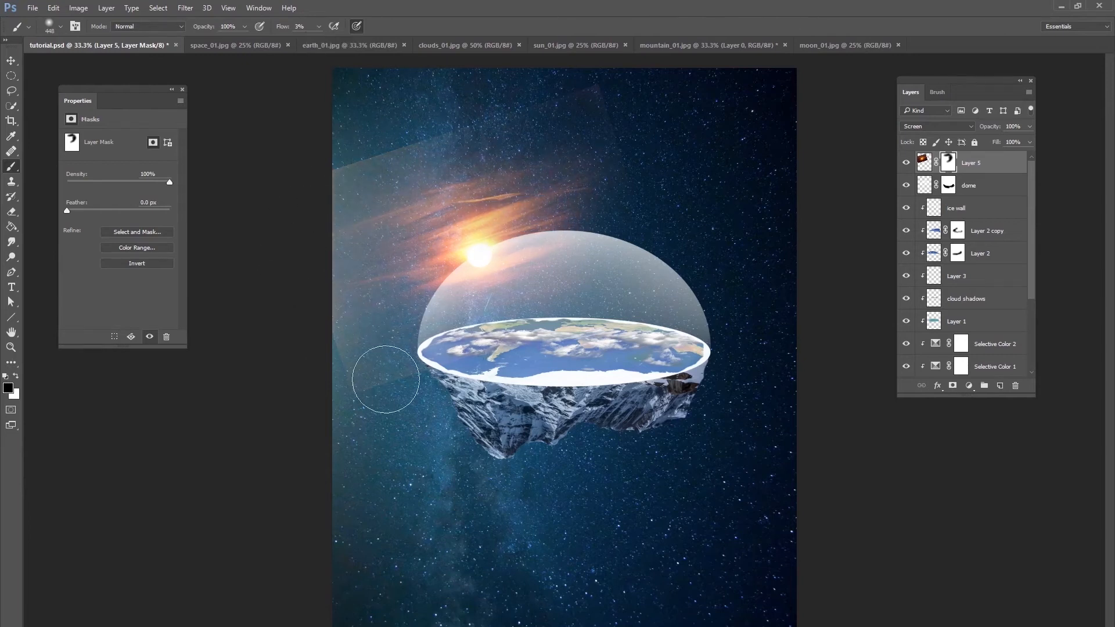
mouse_move(356, 181)
mouse_down()
mouse_move(398, 237)
mouse_move(474, 196)
mouse_move(514, 236)
mouse_move(558, 174)
mouse_move(562, 87)
mouse_move(428, 125)
mouse_move(473, 180)
mouse_move(423, 272)
mouse_move(497, 181)
mouse_move(520, 285)
mouse_move(473, 179)
mouse_move(437, 283)
mouse_move(511, 187)
mouse_move(480, 279)
mouse_move(445, 310)
mouse_up()
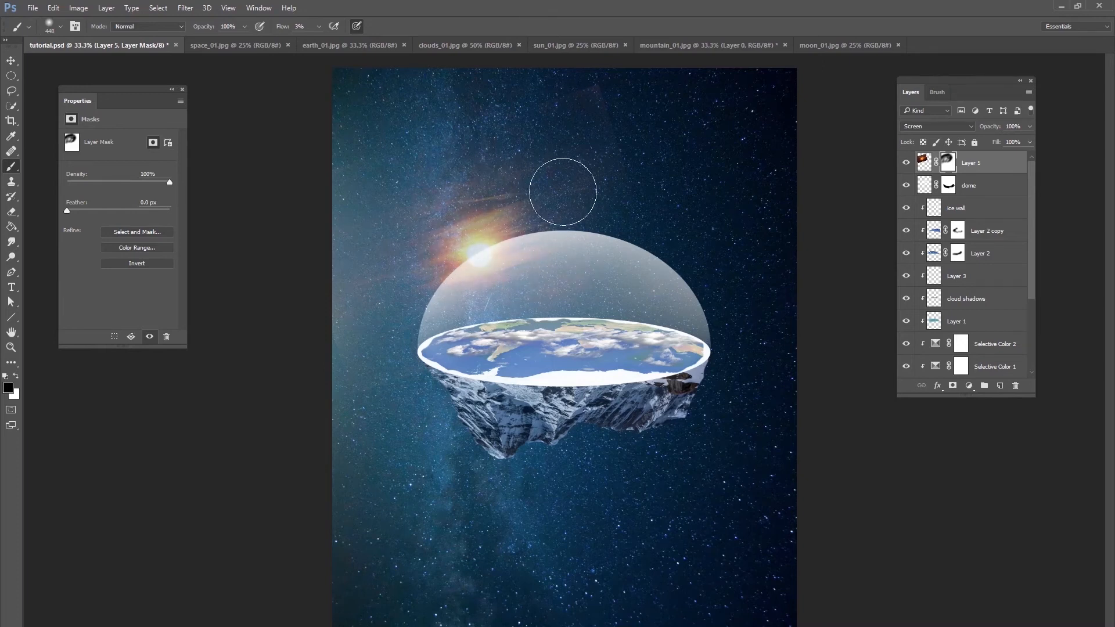
mouse_move(518, 172)
mouse_down()
mouse_move(435, 237)
mouse_move(415, 303)
mouse_up()
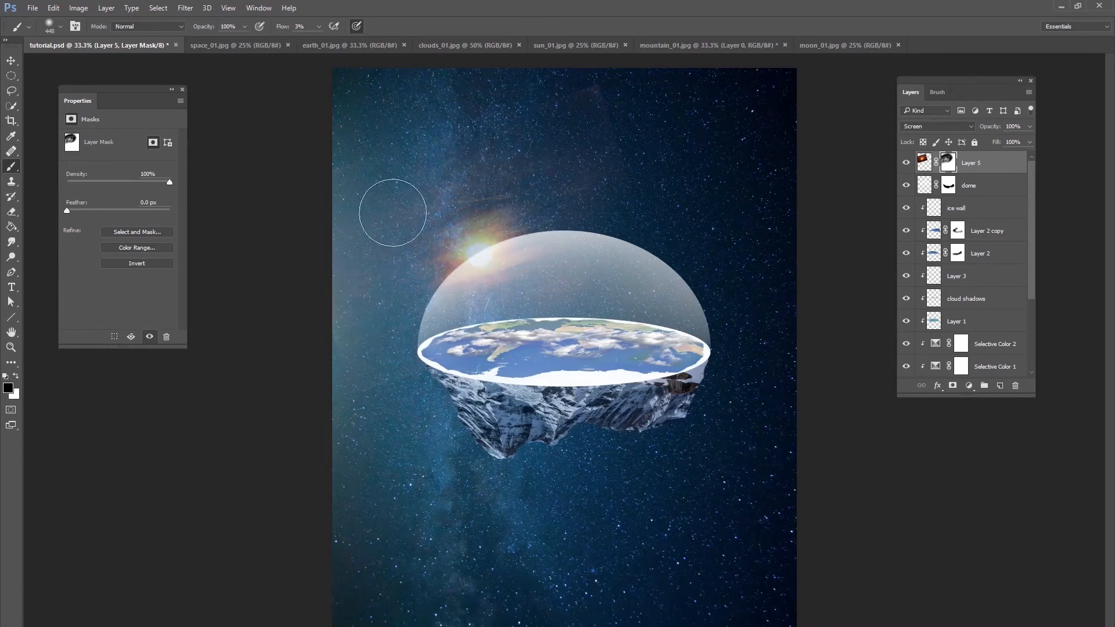
drag(515, 152, 472, 165)
- Paint the sun's bright core back on the Layer 5 mask with a smaller soft white brush at 3% flow
key(x)
right_click(546, 224)
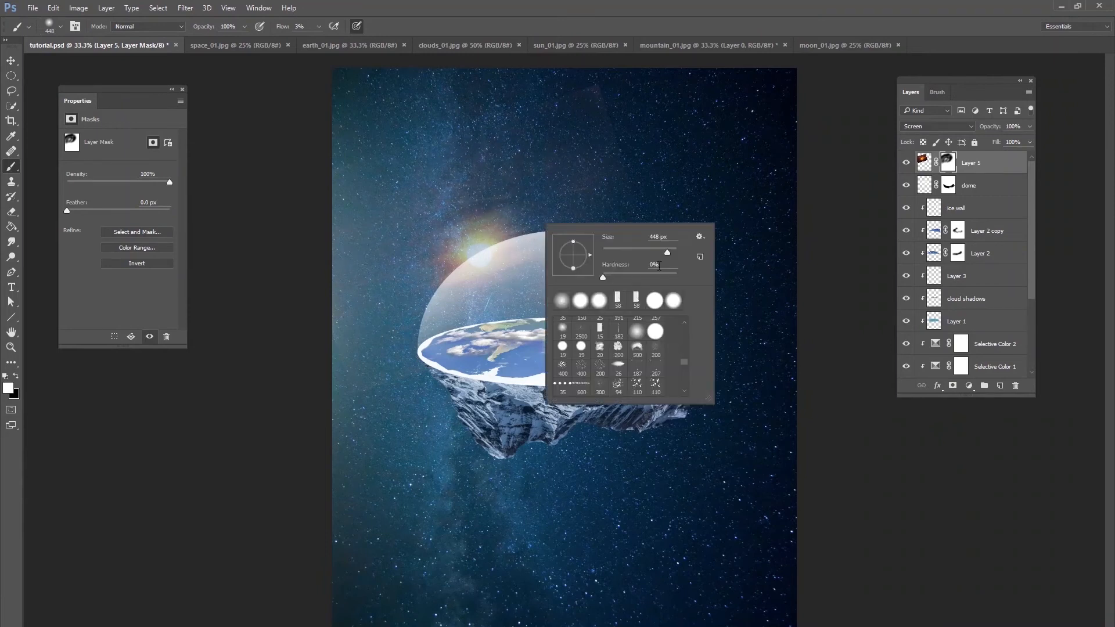
click(477, 255)
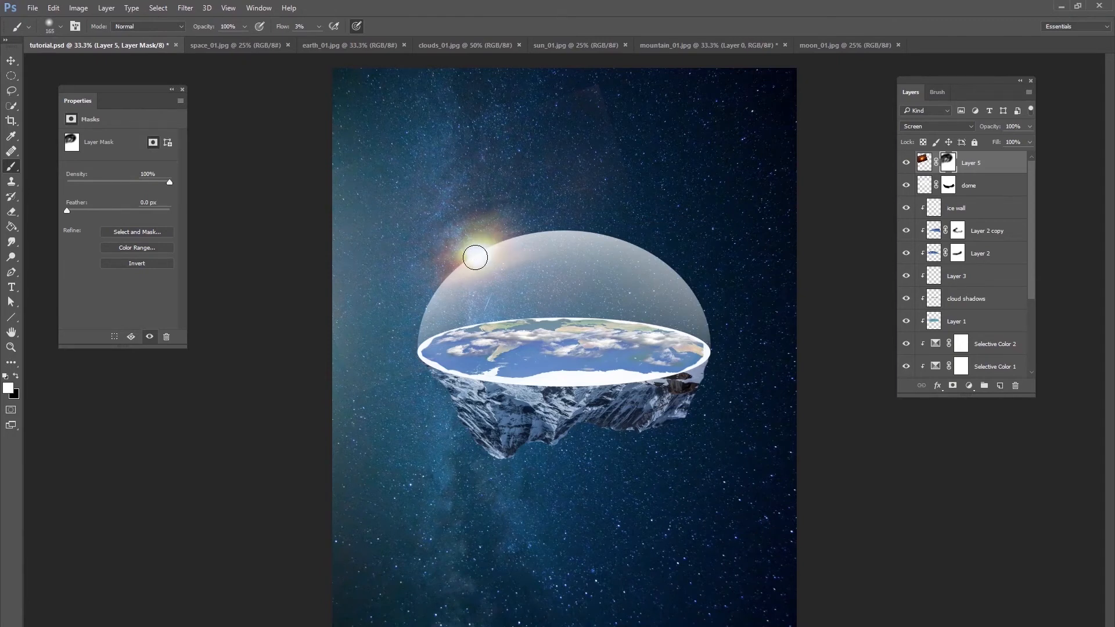
right_click(559, 234)
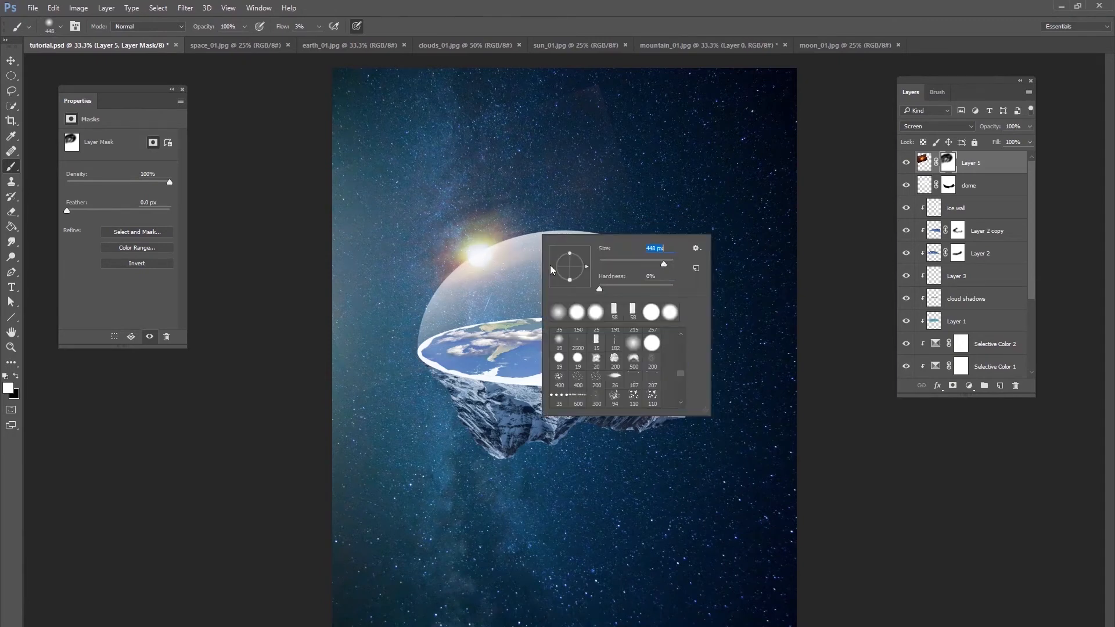
click(17, 377)
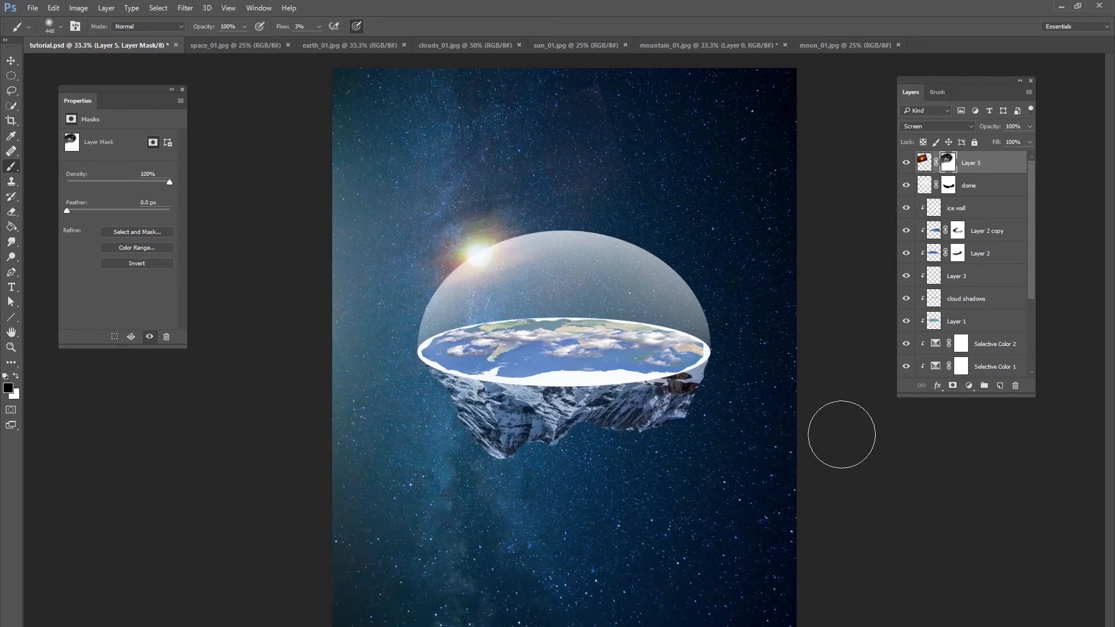
click(906, 163)
click(906, 163)
- Add a new layer above the sunset layer and set the foreground colour to a soft orange, about #df9767
click(1000, 385)
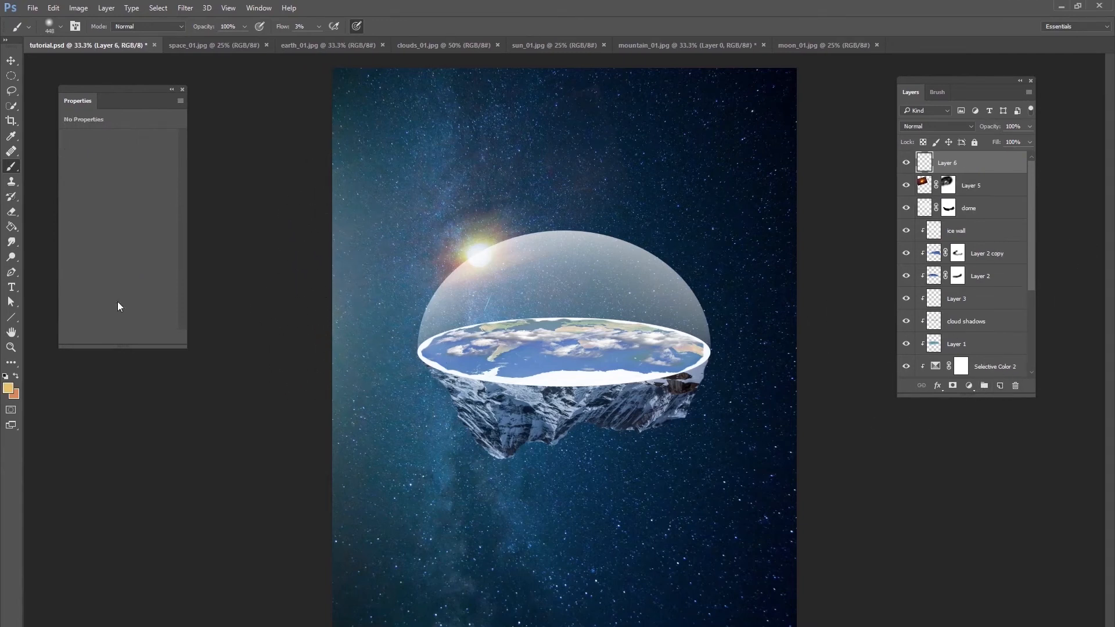
click(7, 388)
click(487, 246)
drag(735, 382, 737, 394)
click(639, 267)
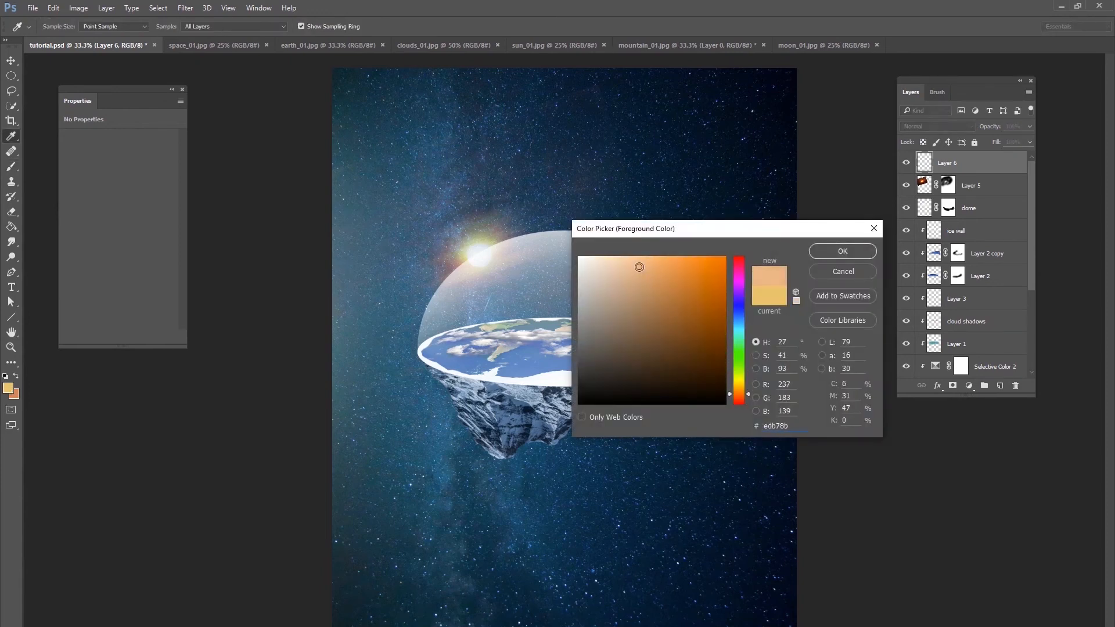
click(739, 390)
click(662, 267)
drag(736, 393, 740, 394)
click(657, 275)
click(739, 395)
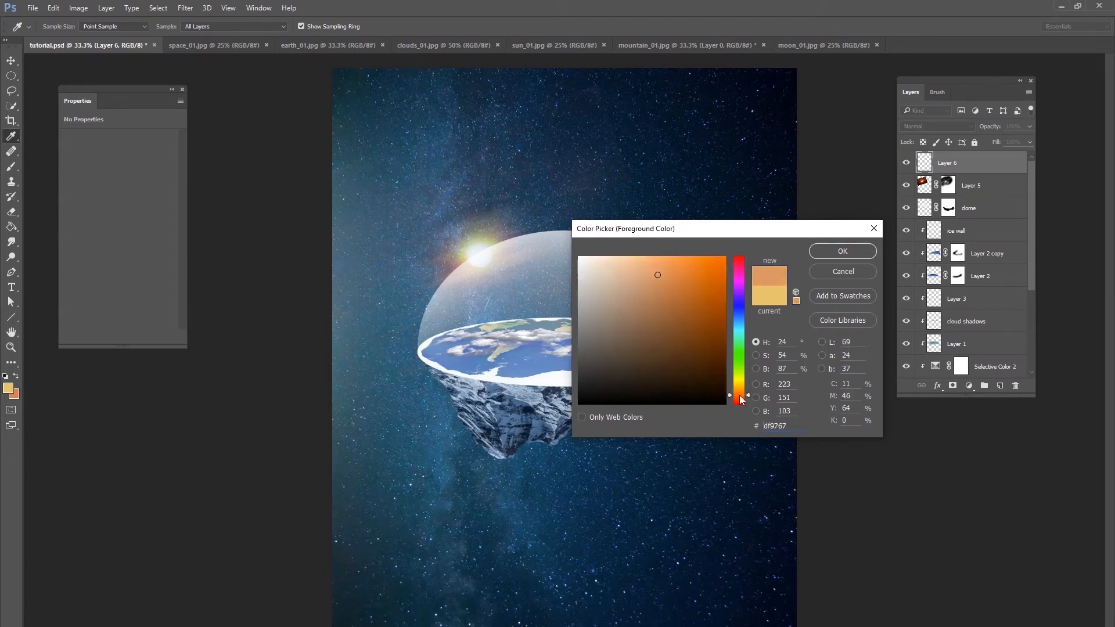
click(842, 251)
- Paint a soft orange glow over the sun with a brush of about 511 px at 3% flow
key(b)
right_click(506, 255)
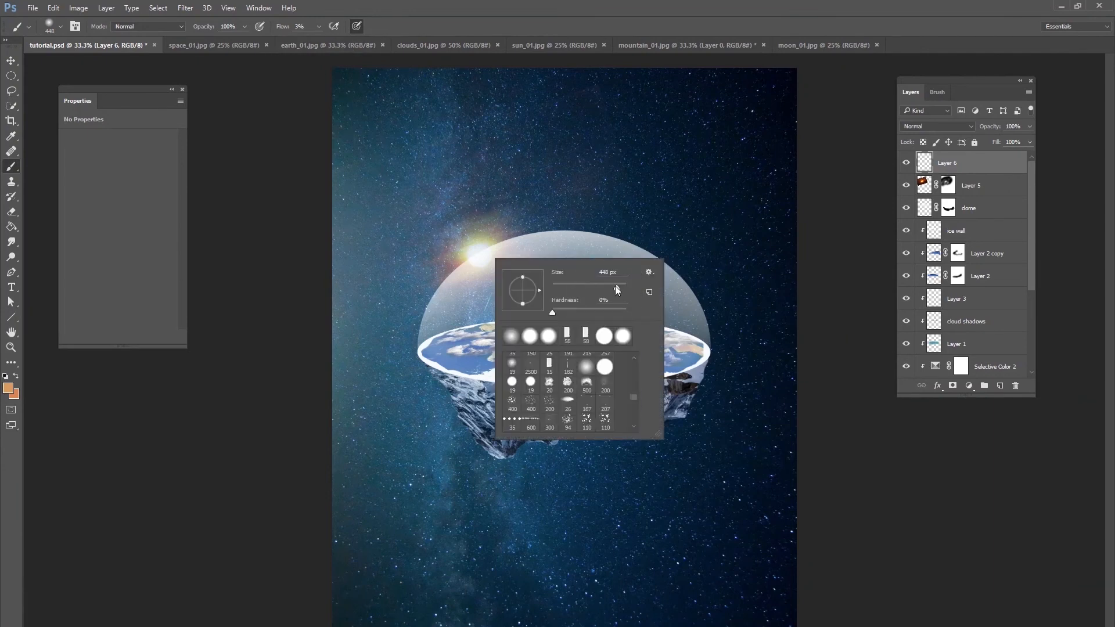
drag(619, 288, 619, 287)
click(485, 254)
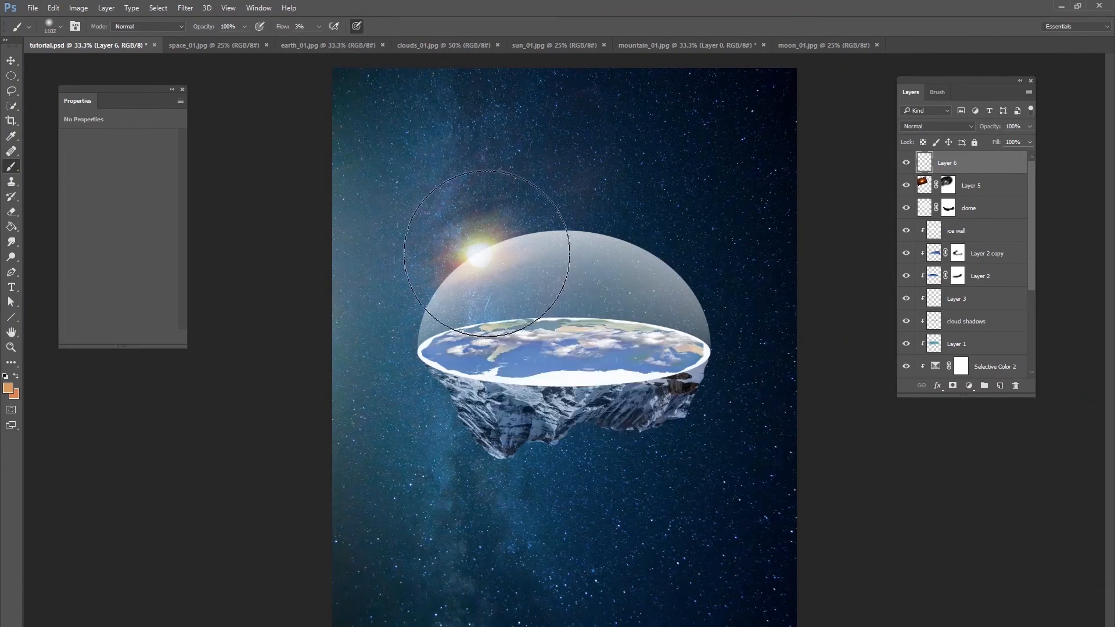
right_click(493, 250)
drag(610, 278, 579, 278)
click(473, 250)
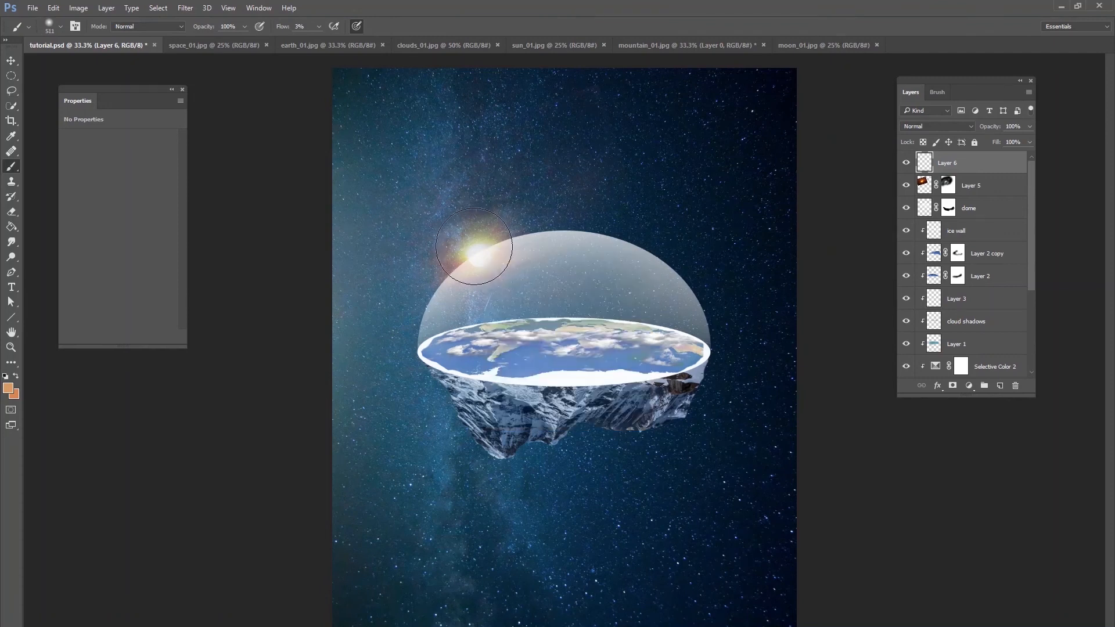
mouse_move(487, 246)
mouse_down()
mouse_move(474, 281)
mouse_move(450, 280)
mouse_move(447, 251)
mouse_move(446, 276)
mouse_move(495, 277)
mouse_move(512, 255)
mouse_move(486, 217)
mouse_move(463, 220)
mouse_move(479, 263)
mouse_up()
right_click(480, 261)
click(540, 248)
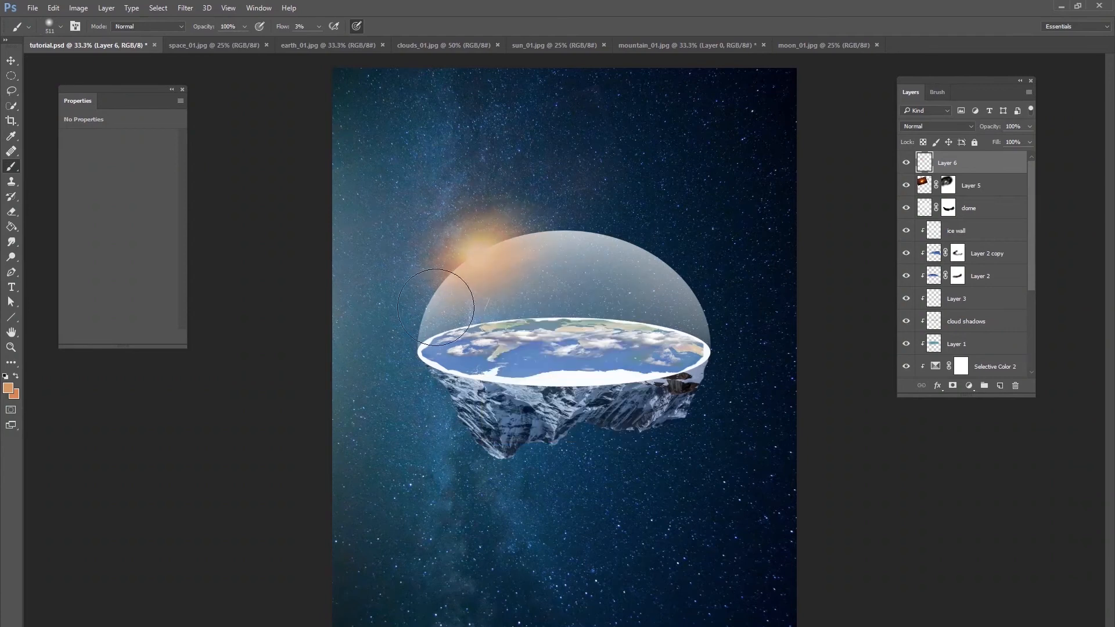
- Set the glow layer's blend mode to Screen and extend the glow along the dome's upper-left edge with a smaller soft brush
click(936, 126)
click(925, 207)
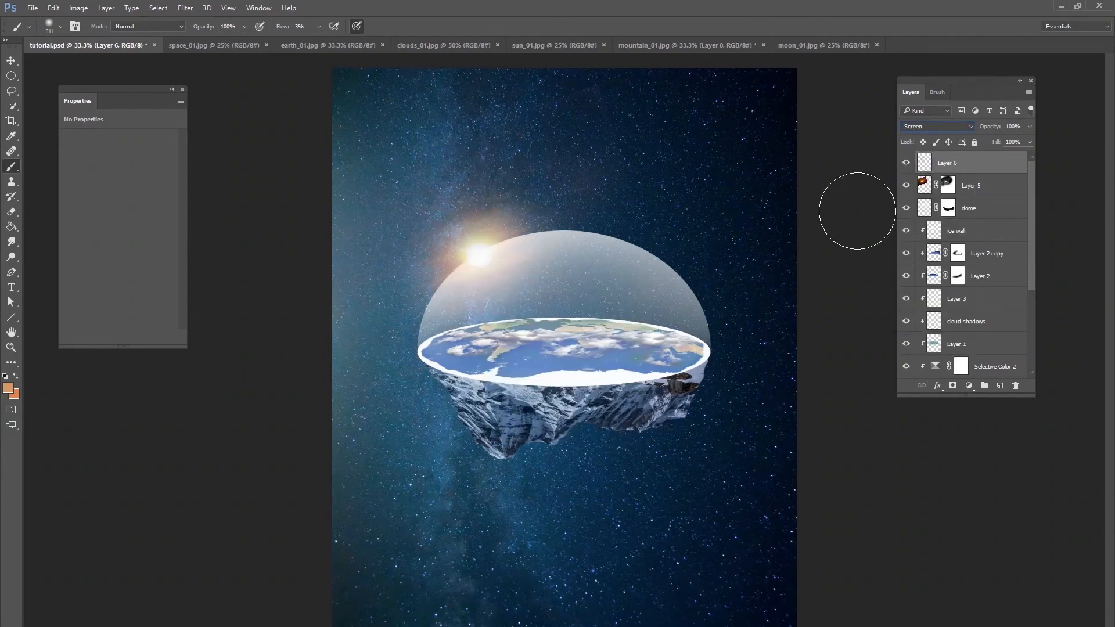
mouse_move(458, 279)
mouse_down()
mouse_move(498, 250)
mouse_move(508, 260)
mouse_move(455, 275)
mouse_move(553, 253)
mouse_up()
right_click(554, 253)
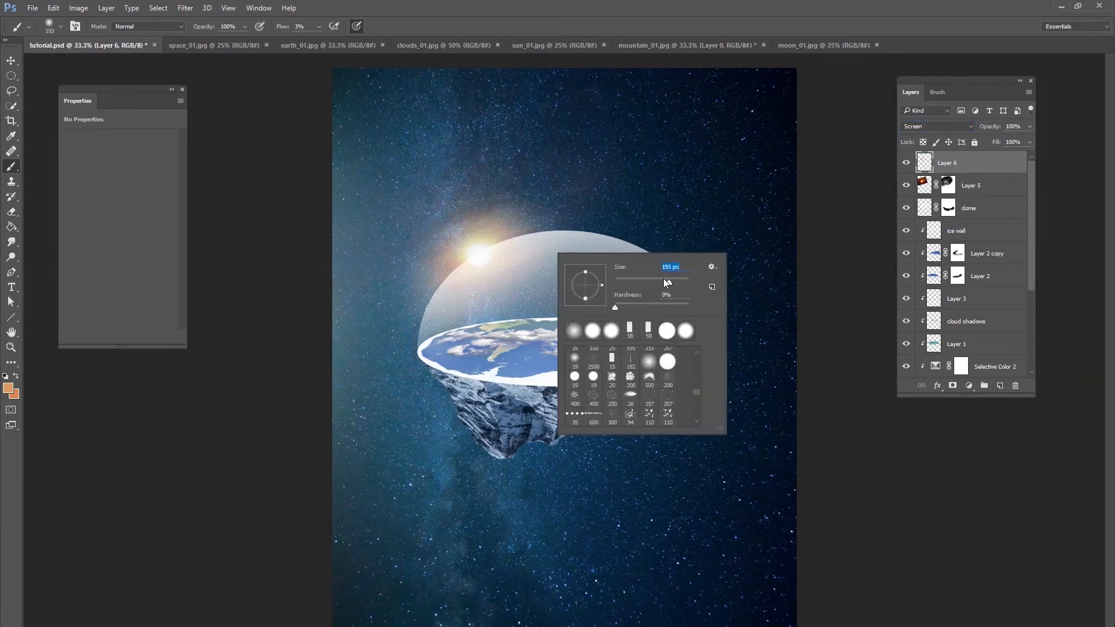
key(Return)
drag(549, 235, 472, 274)
mouse_move(508, 257)
mouse_down()
mouse_move(540, 250)
mouse_move(509, 245)
mouse_up()
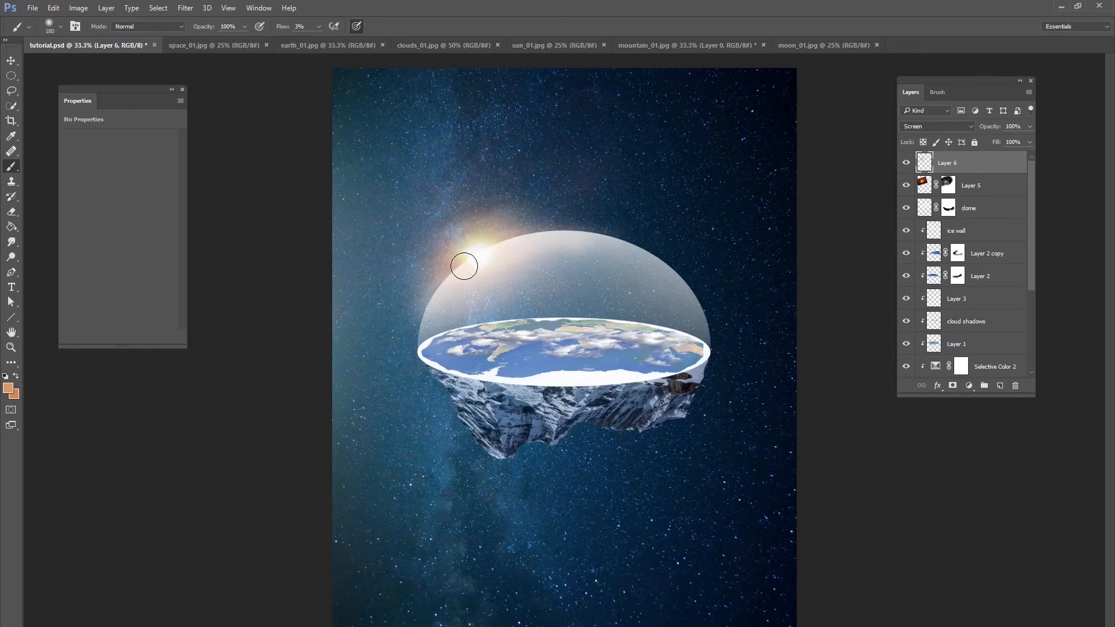
click(906, 163)
click(906, 163)
- Add a layer with a deeper orange glow over the dome's left side, using a 480 px brush, set to Overlay at 62% opacity
key(ctrl+shift+alt+n)
right_click(469, 297)
drag(588, 328, 592, 328)
click(7, 389)
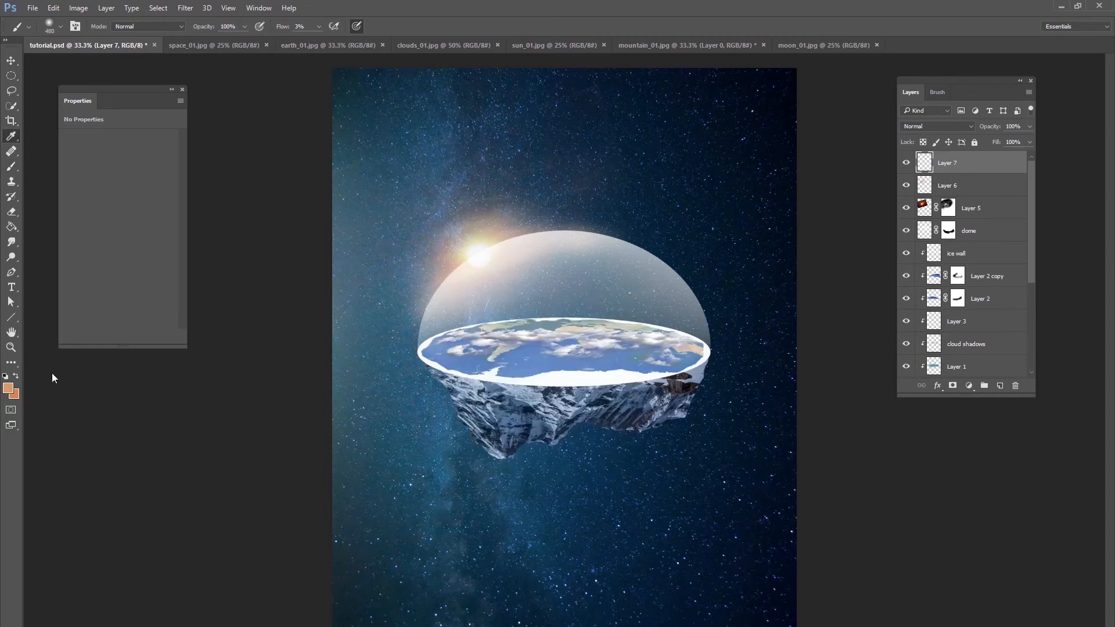
drag(655, 283, 663, 286)
key(Return)
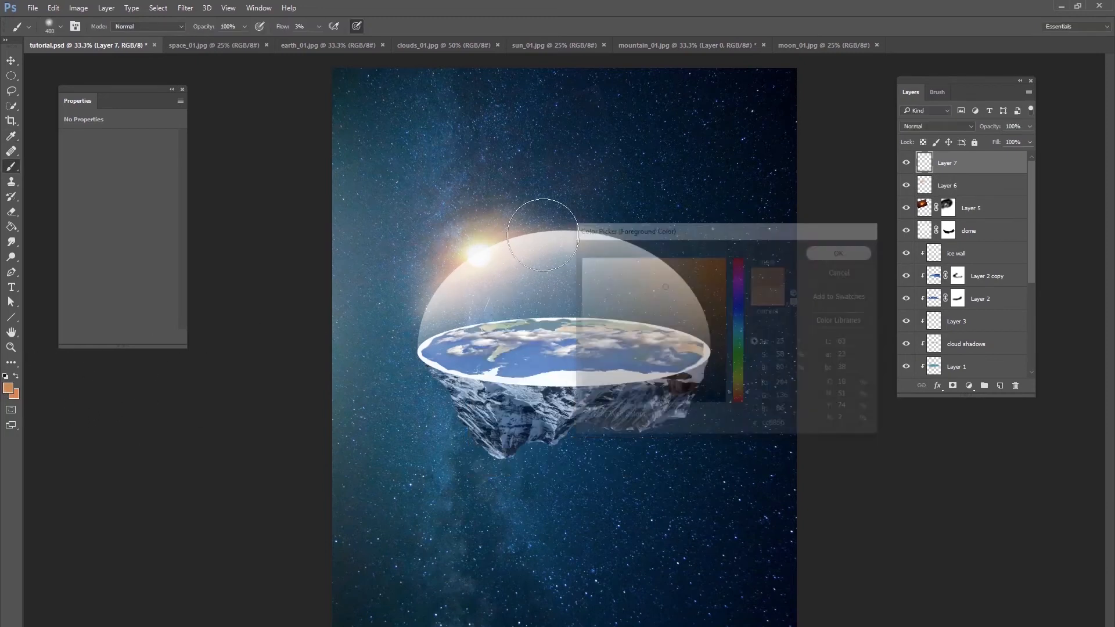
mouse_move(441, 297)
mouse_down()
mouse_move(477, 263)
mouse_move(474, 287)
mouse_move(491, 263)
mouse_move(547, 248)
mouse_move(459, 309)
mouse_move(504, 250)
mouse_move(556, 241)
mouse_move(509, 250)
mouse_move(452, 307)
mouse_up()
click(931, 124)
click(917, 233)
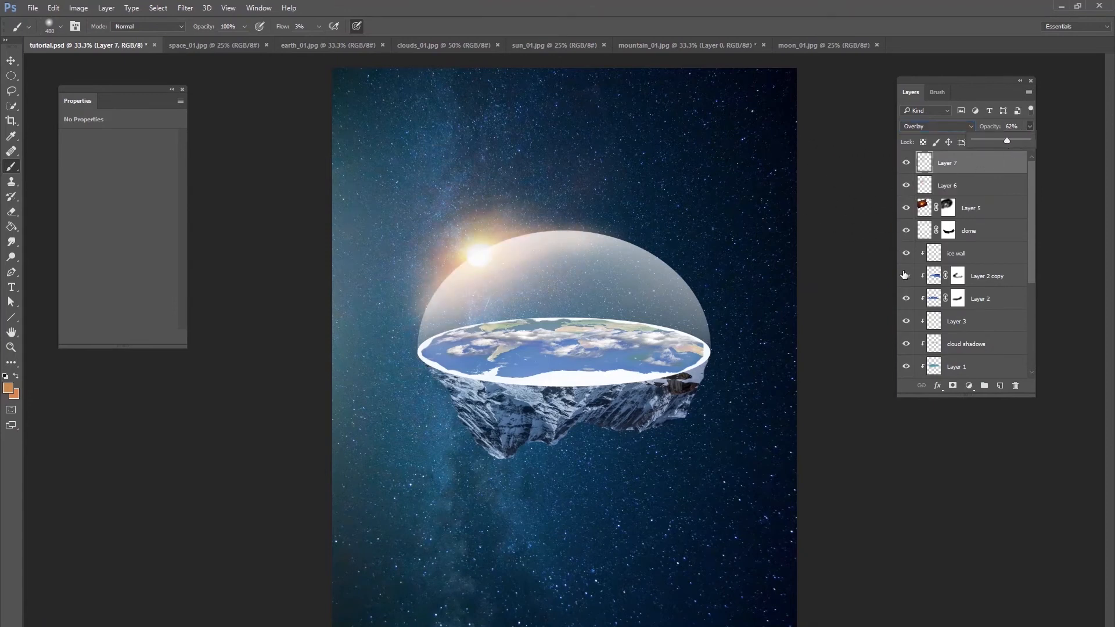
- Soften the sunset remnants around the sun on the Layer 5 mask with a 158 px black brush at 2% flow
click(948, 208)
key(d)
right_click(549, 236)
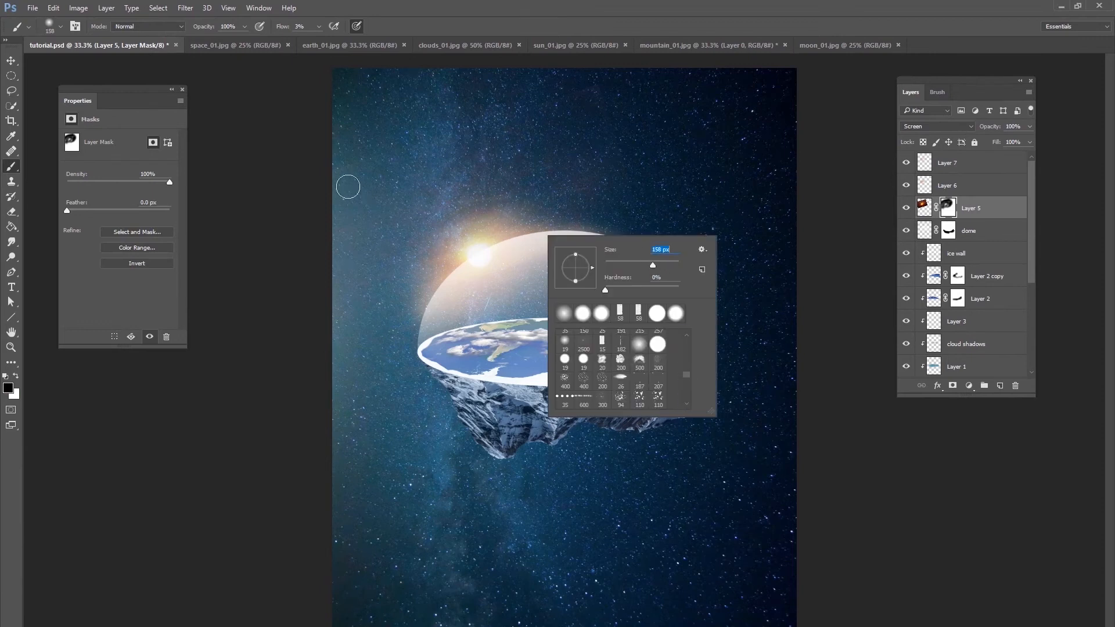
click(319, 26)
click(316, 39)
click(497, 218)
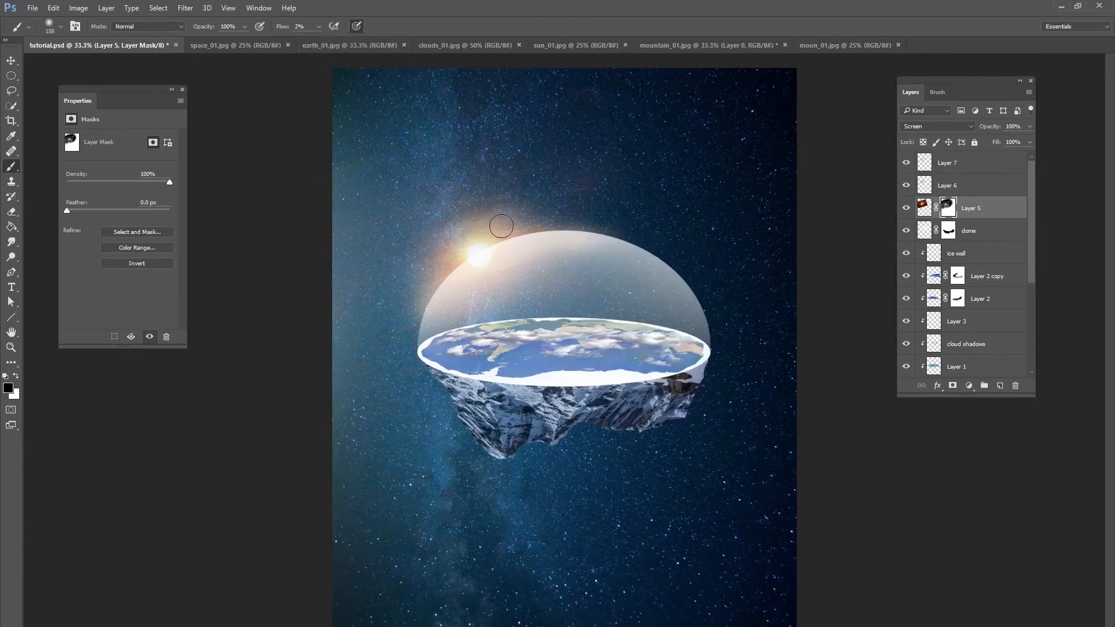
drag(441, 263, 470, 224)
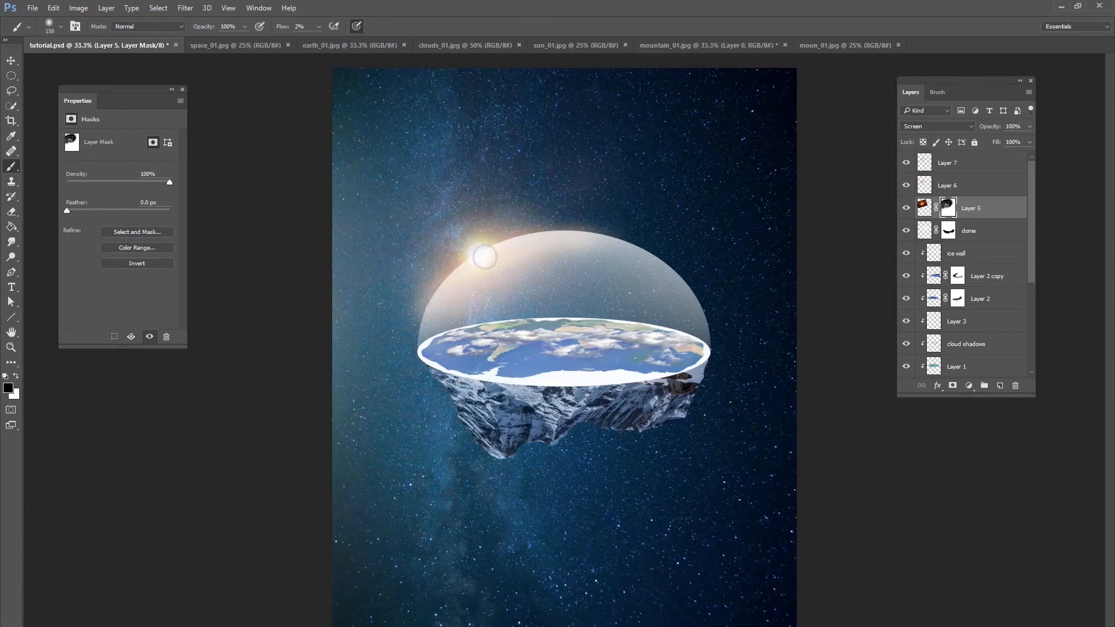
- Group Layer 5, Layer 6 and Layer 7 and name the group "sun"
click(961, 169)
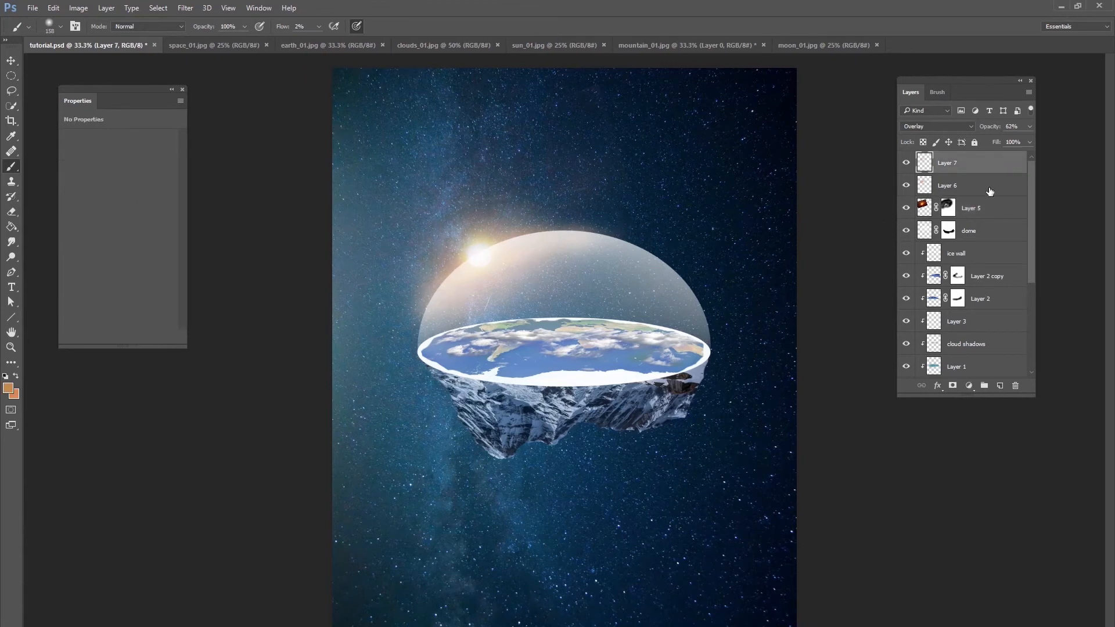
click(980, 216)
shift+click(960, 164)
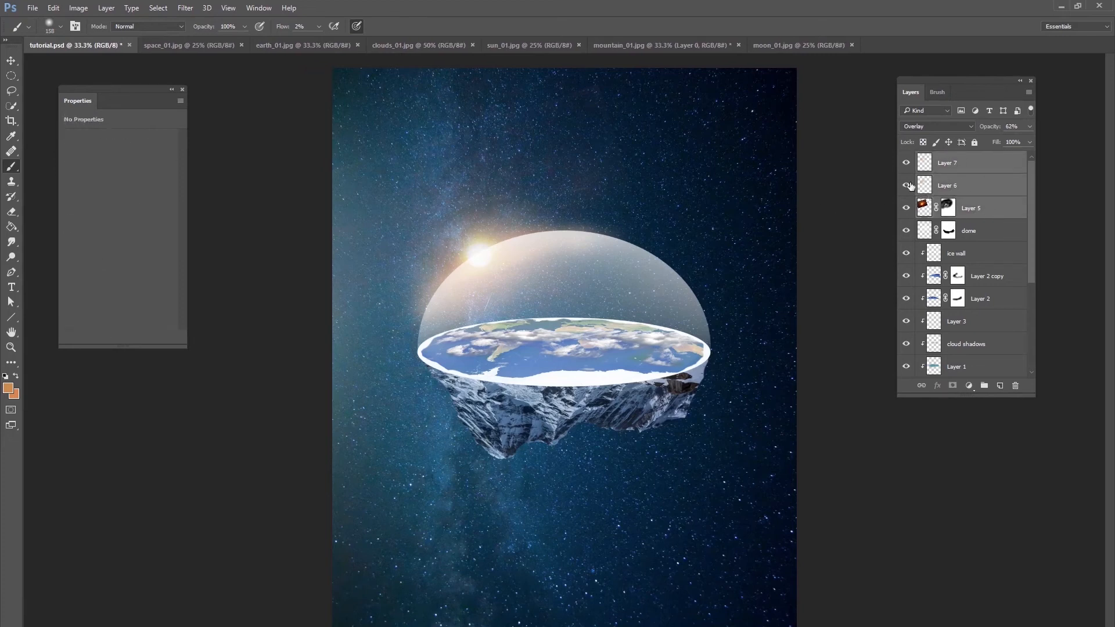
key(ctrl+g)
text(sun)
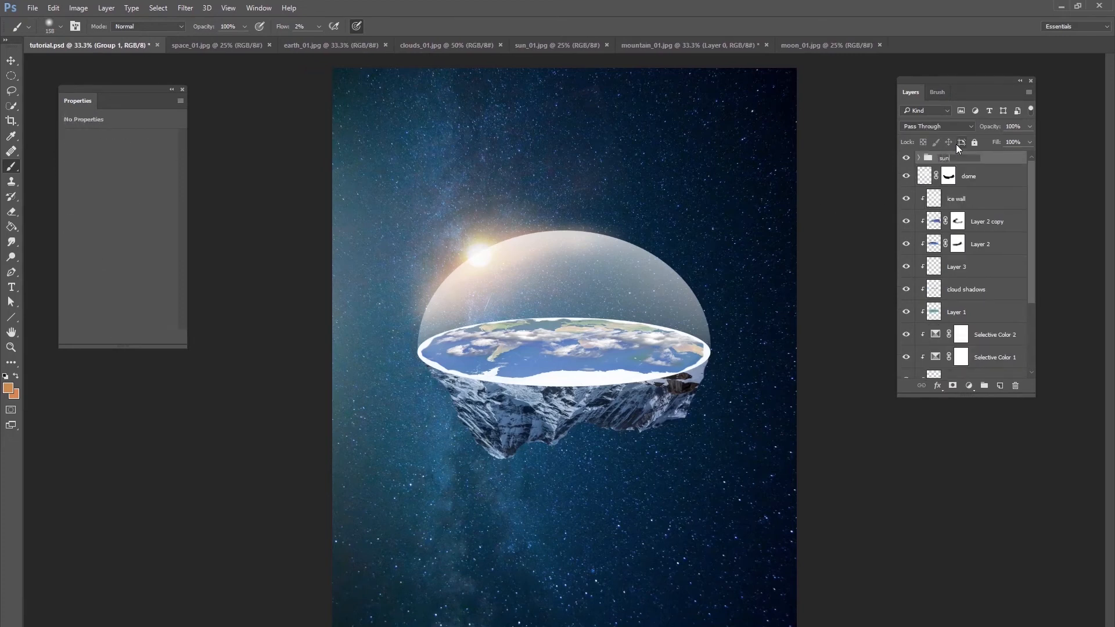
key(Return)
- Compare the image with and without the sun group, and nudge the group slightly up and right along the dome's edge
click(907, 158)
click(907, 158)
click(907, 159)
click(907, 160)
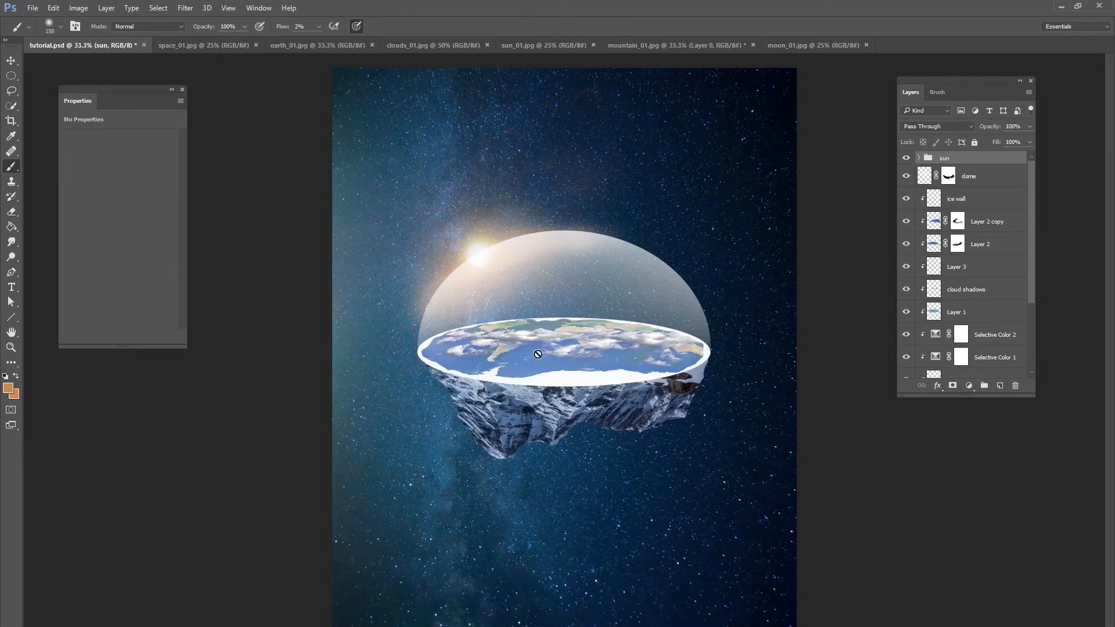
key(v)
drag(575, 259, 577, 281)
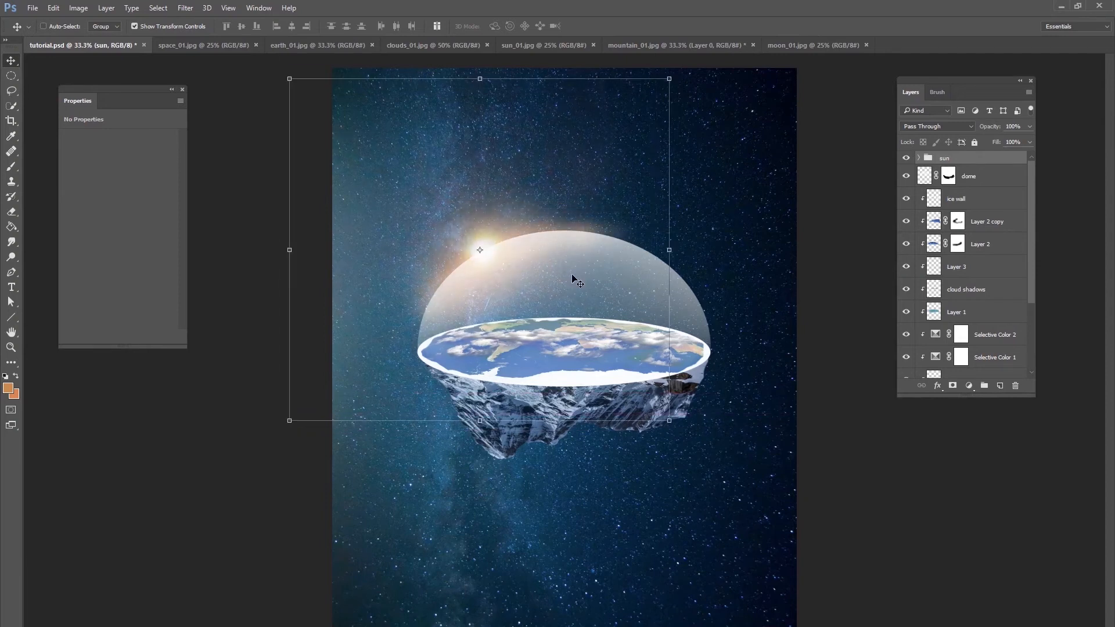
- Mask out leftover sunset in the sky at the upper left on the Layer 5 mask with a larger black brush at 38% flow
click(918, 158)
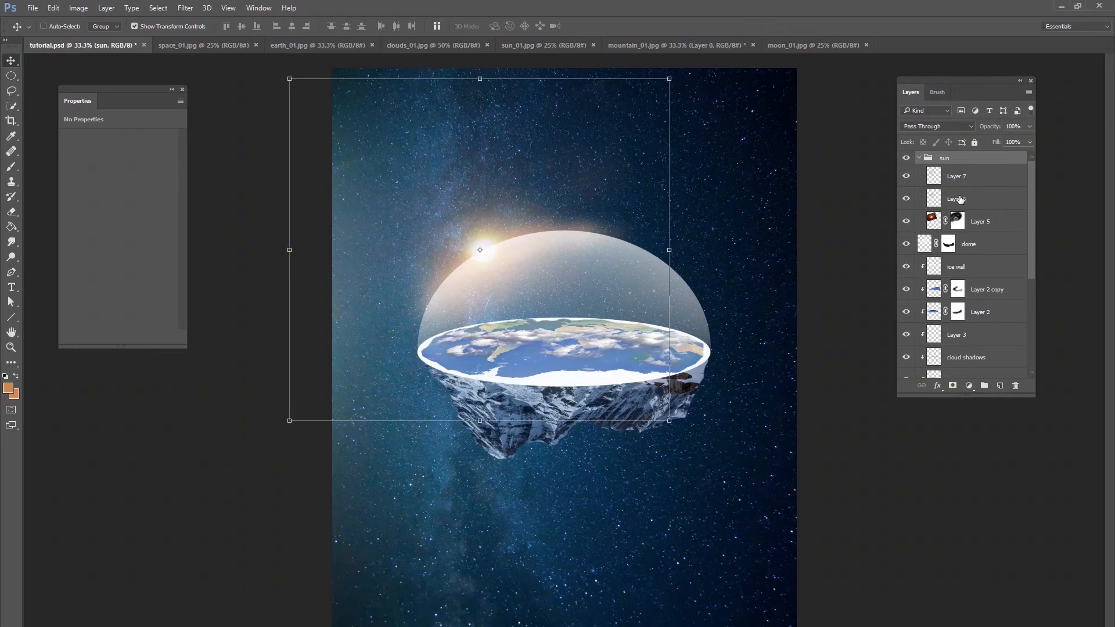
click(958, 220)
click(12, 167)
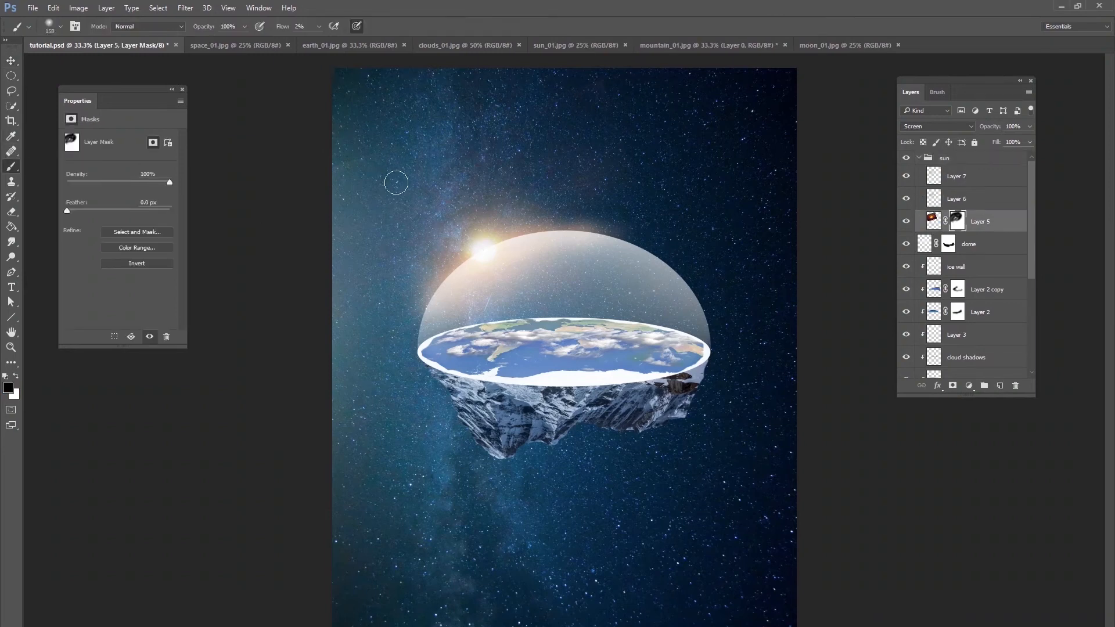
right_click(428, 180)
click(319, 27)
drag(317, 39, 338, 40)
click(384, 98)
click(928, 158)
click(919, 158)
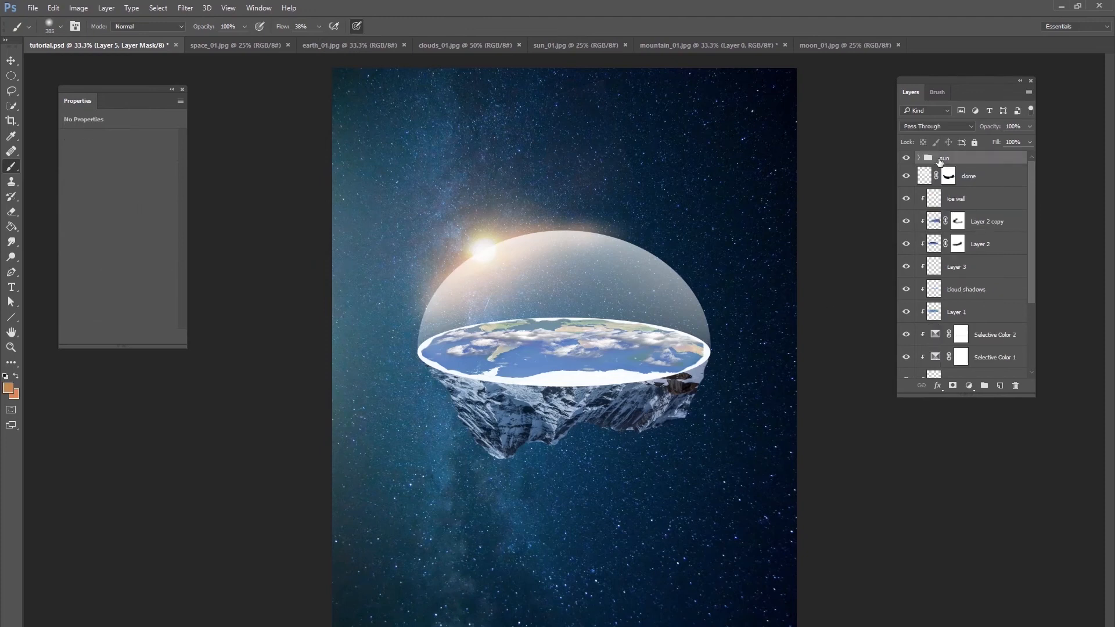
- Add a new layer above the sun group, place it in a group named "sun glows", and change that group's blend mode
click(1000, 387)
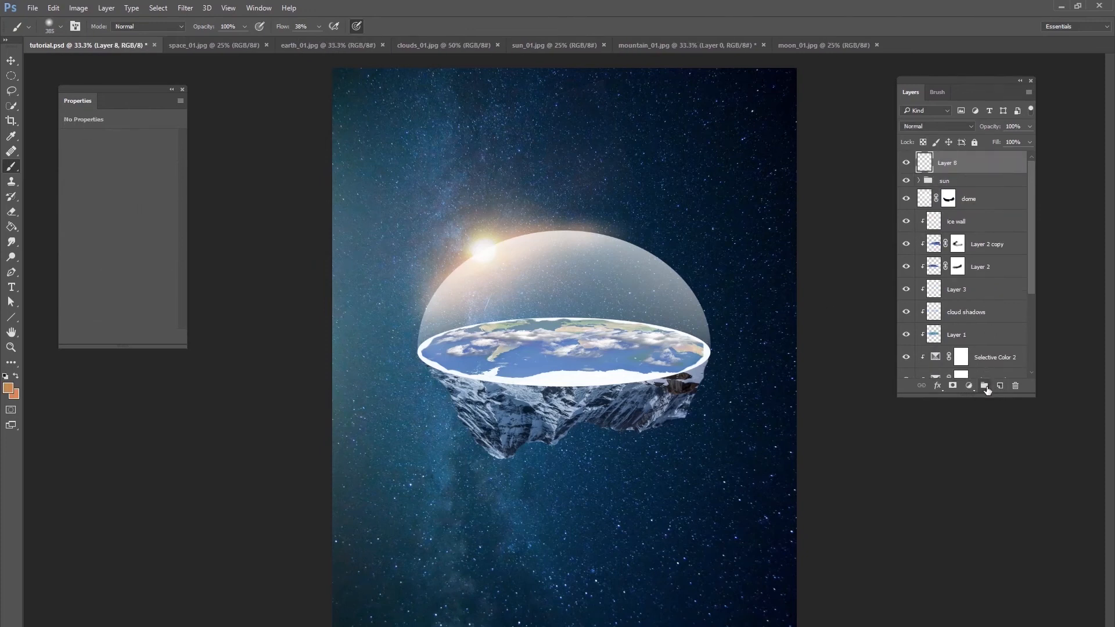
click(985, 387)
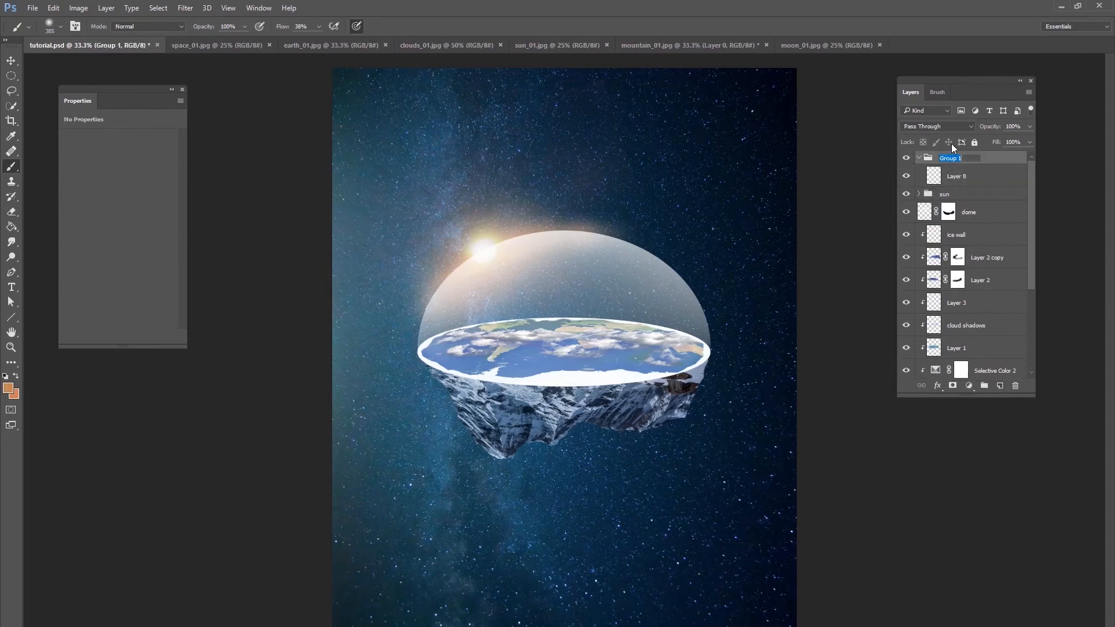
text(sun glows)
key(Return)
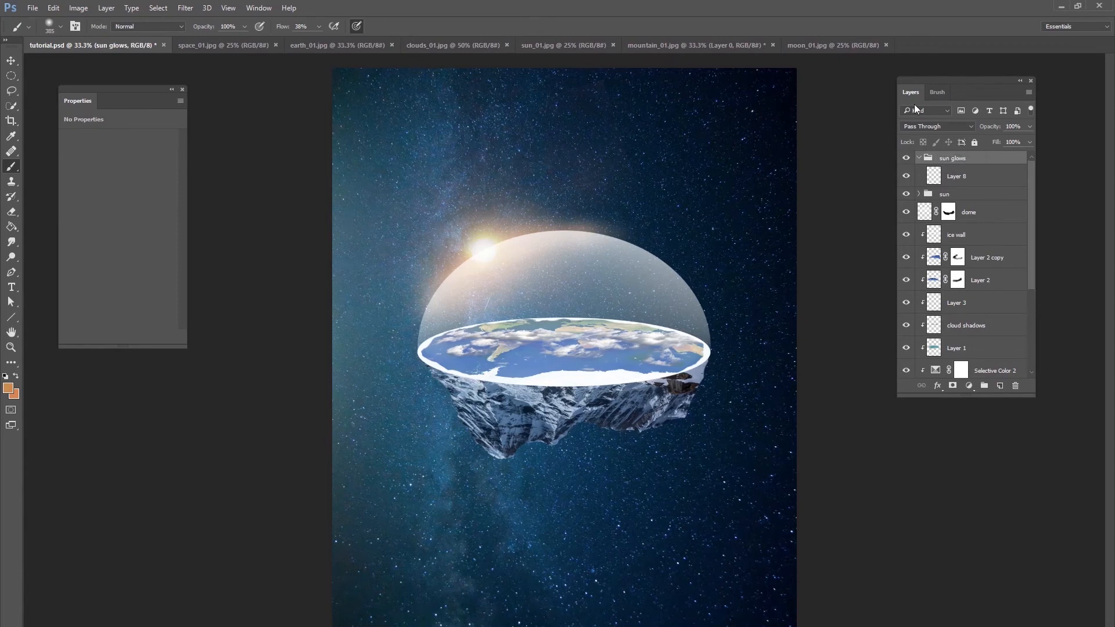
click(924, 126)
click(920, 233)
click(951, 177)
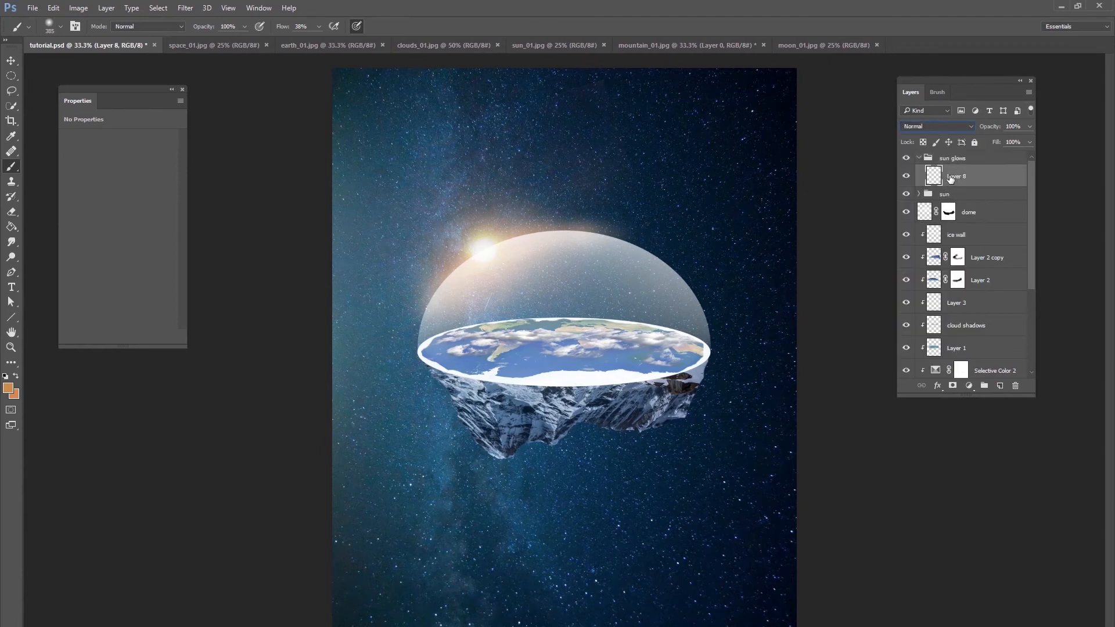
click(952, 162)
click(950, 174)
- Choose a brighter orange foreground colour and paint a glow around the sun on Layer 8 at 6% flow
click(8, 387)
drag(671, 293, 673, 275)
click(842, 250)
click(483, 278)
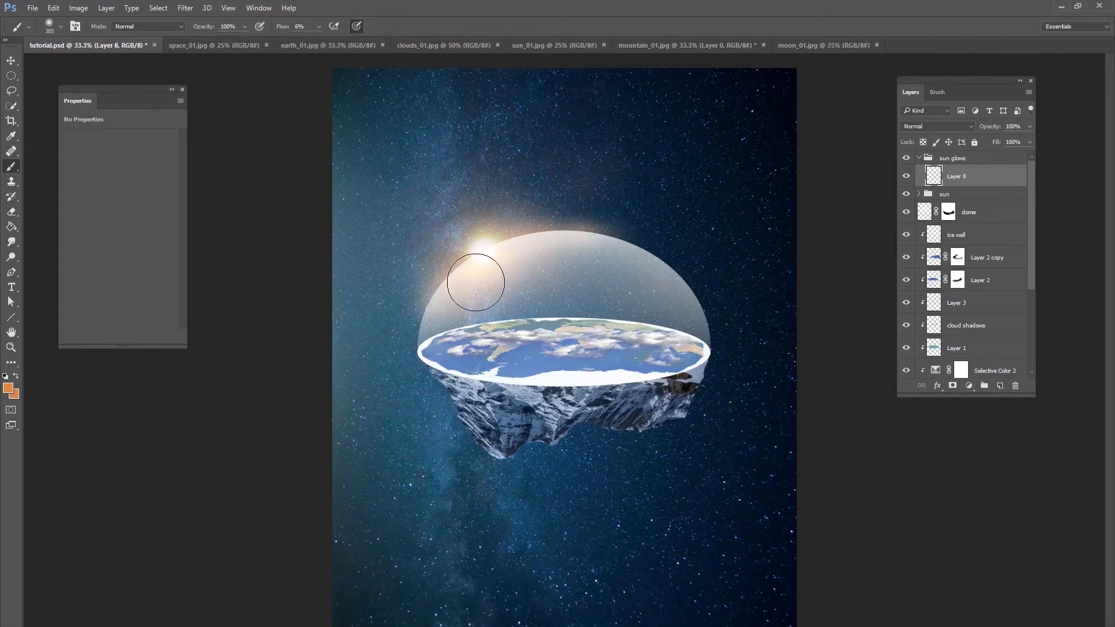
click(498, 259)
click(508, 246)
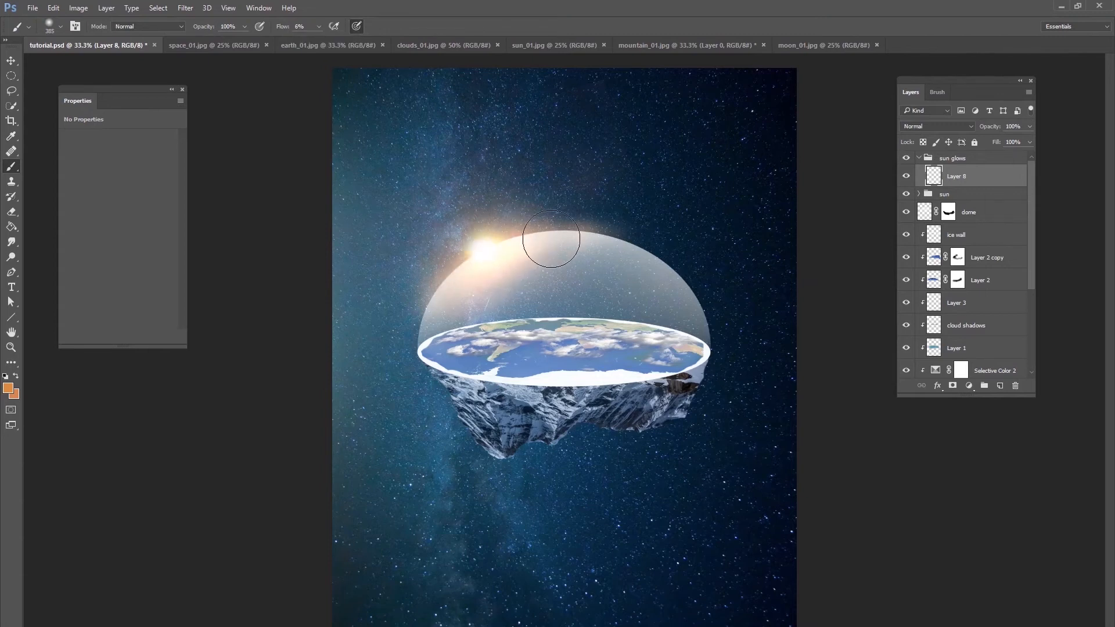
- Paint the orange glow along the dome's upper-left rim on Layer 8 and resize the brush to 432 px
right_click(595, 253)
click(681, 287)
click(553, 236)
drag(444, 274, 434, 314)
right_click(526, 290)
drag(651, 321, 655, 318)
key(Return)
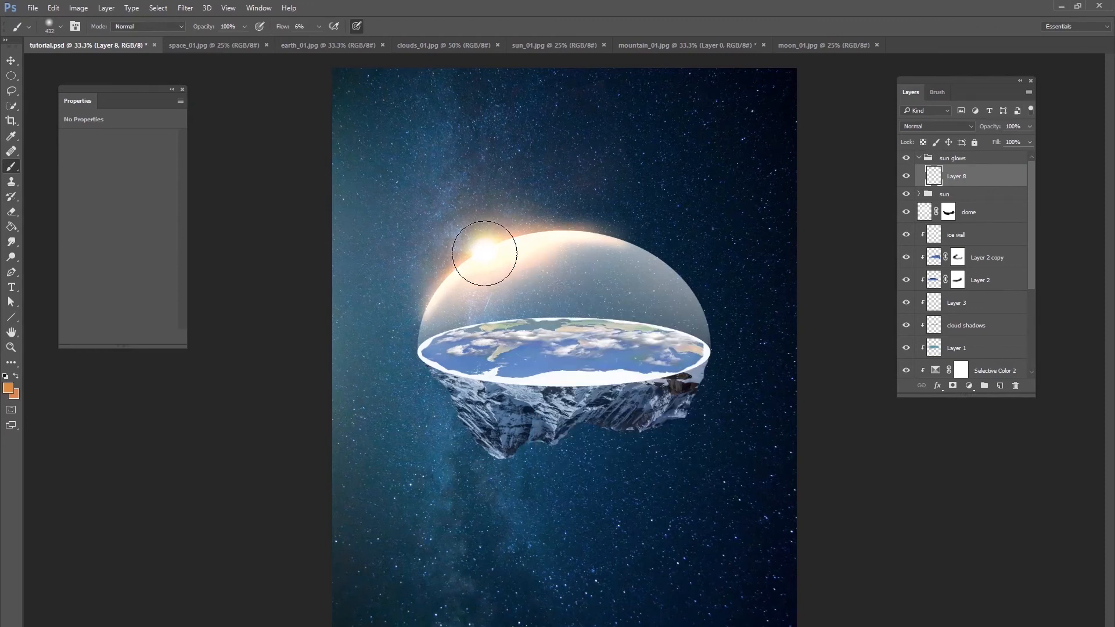
- Extend the orange glow inside the dome on Layer 8, add a layer mask and fade the excess glow across the dome with black
mouse_move(453, 275)
mouse_down()
mouse_move(660, 256)
mouse_move(435, 324)
mouse_move(519, 278)
mouse_up()
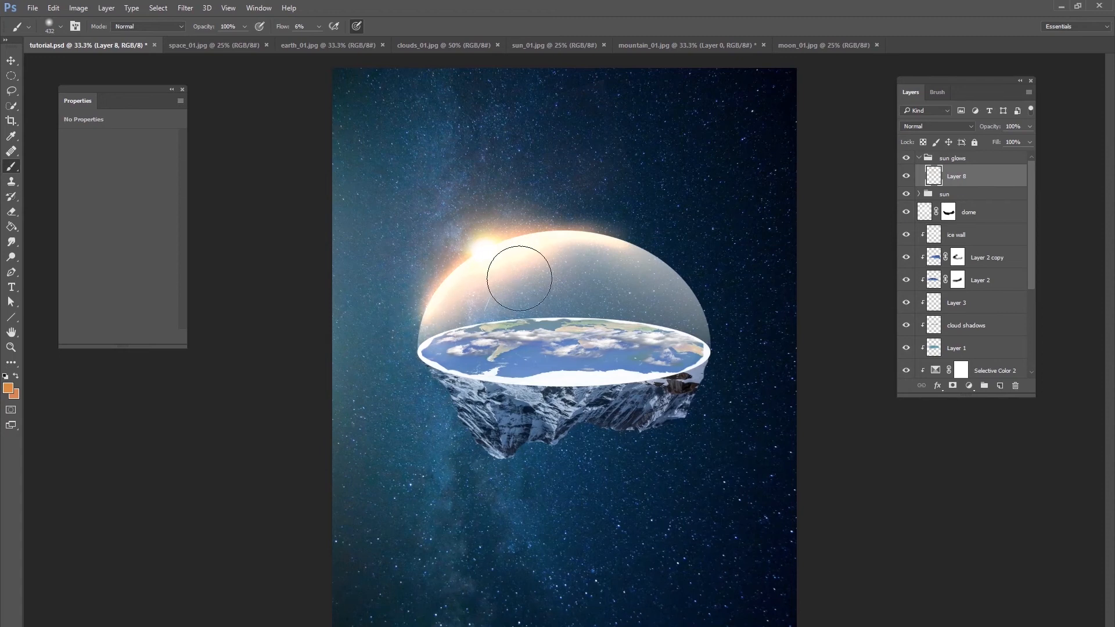
click(953, 386)
mouse_move(579, 288)
mouse_down()
mouse_move(648, 264)
mouse_move(521, 270)
mouse_move(465, 326)
mouse_move(507, 278)
mouse_move(456, 323)
mouse_move(464, 298)
mouse_move(449, 320)
mouse_move(501, 271)
mouse_move(545, 255)
mouse_move(529, 256)
mouse_move(527, 200)
mouse_move(583, 204)
mouse_move(543, 282)
mouse_move(489, 291)
mouse_move(516, 269)
mouse_move(590, 261)
mouse_move(465, 302)
mouse_move(442, 333)
mouse_move(443, 316)
mouse_move(427, 330)
mouse_move(482, 284)
mouse_move(554, 258)
mouse_move(612, 262)
mouse_up()
click(906, 176)
click(906, 176)
click(906, 176)
click(906, 176)
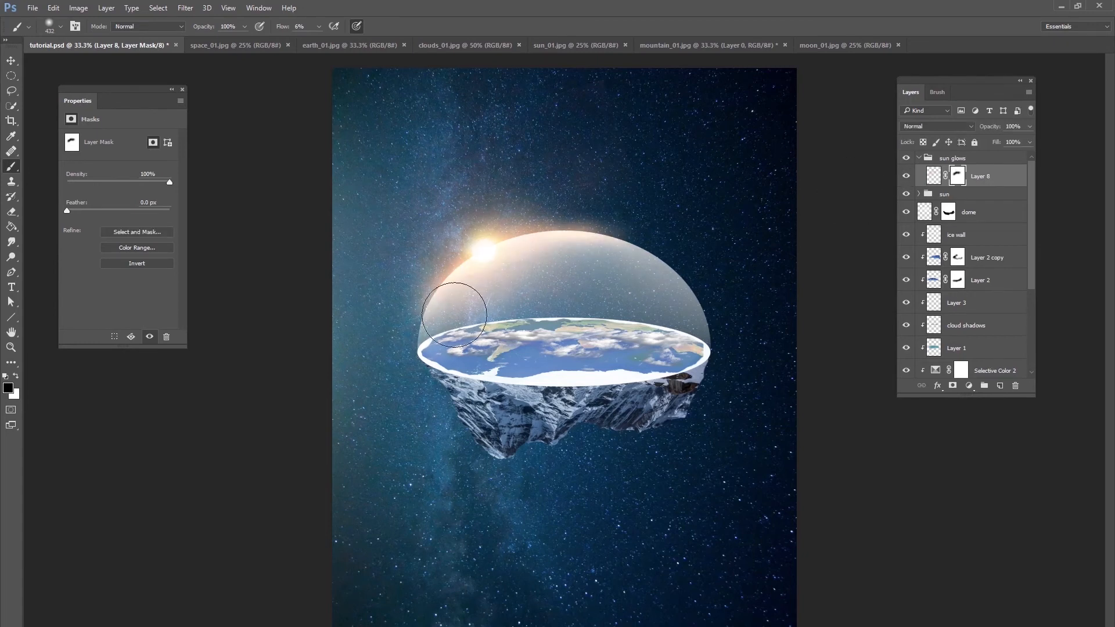
- Collapse the sun glows group and add a new layer at the top of the expanded sun group
click(921, 159)
click(935, 174)
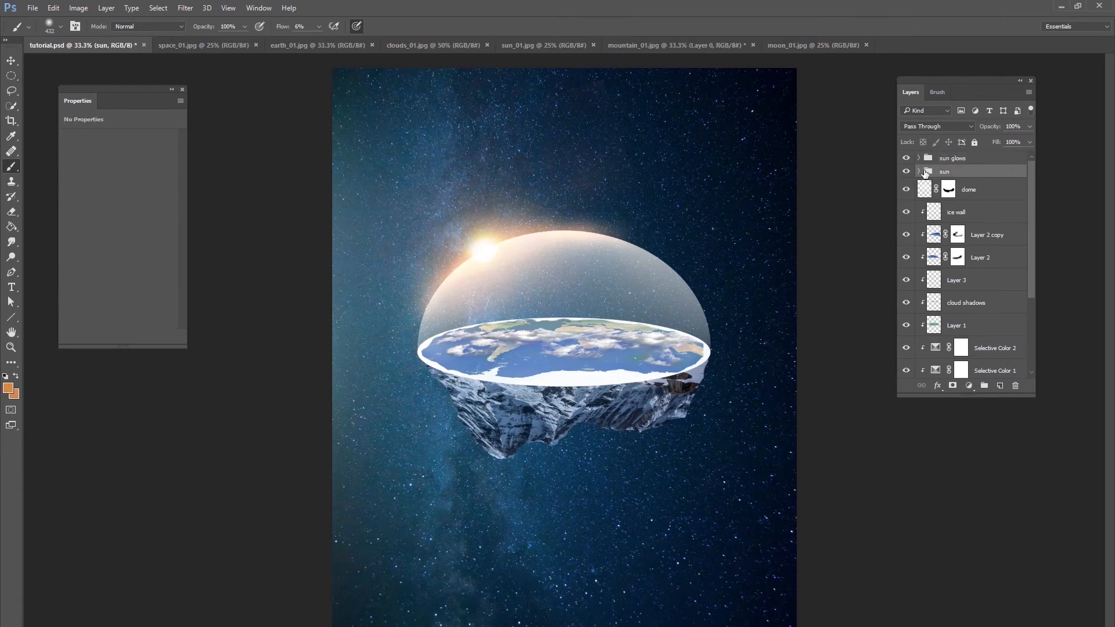
click(918, 172)
click(956, 190)
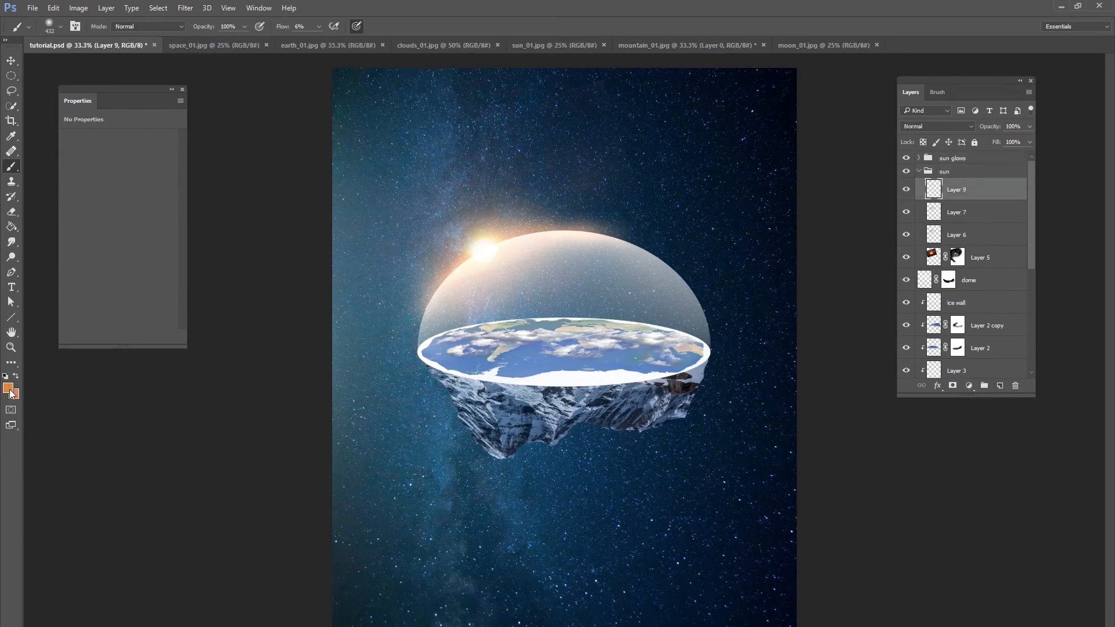
- Paint a wide orange glow around the sun on Layer 9 with an 1811 px brush and set the layer to Screen
right_click(521, 321)
drag(629, 352, 647, 350)
click(480, 246)
mouse_move(479, 243)
mouse_down()
mouse_move(524, 223)
mouse_move(512, 282)
mouse_move(479, 308)
mouse_move(457, 304)
mouse_move(474, 248)
mouse_move(517, 220)
mouse_move(545, 226)
mouse_move(554, 241)
mouse_move(492, 233)
mouse_up()
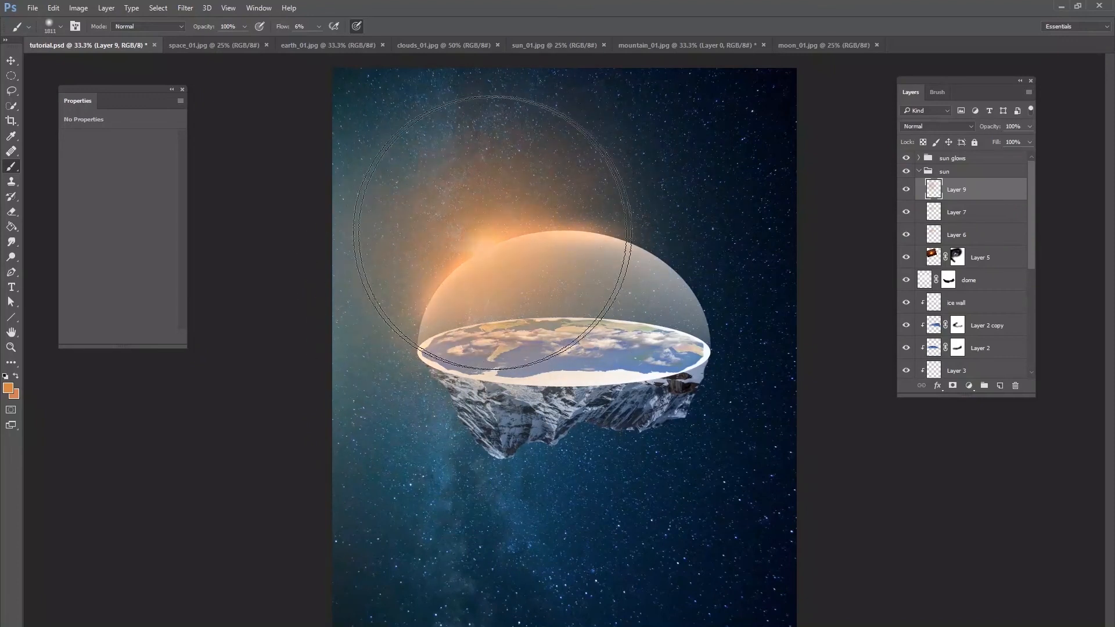
click(936, 126)
click(929, 203)
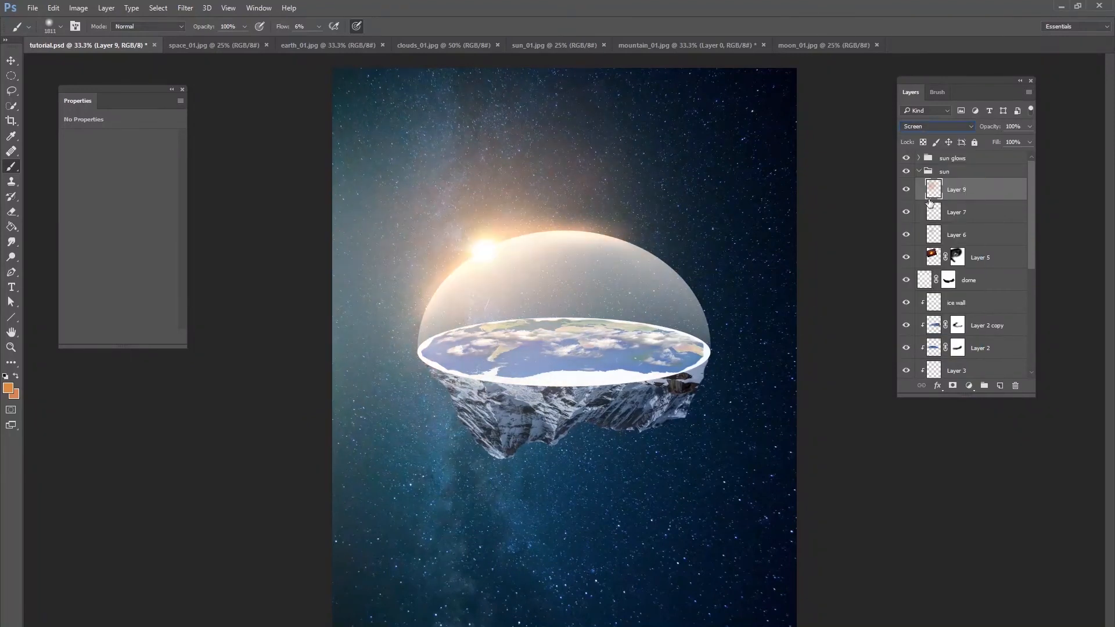
- Compare the image with and without Layer 9, the sun group and the sun glows group
click(906, 190)
click(906, 191)
click(919, 172)
click(914, 183)
click(908, 188)
click(907, 172)
click(907, 158)
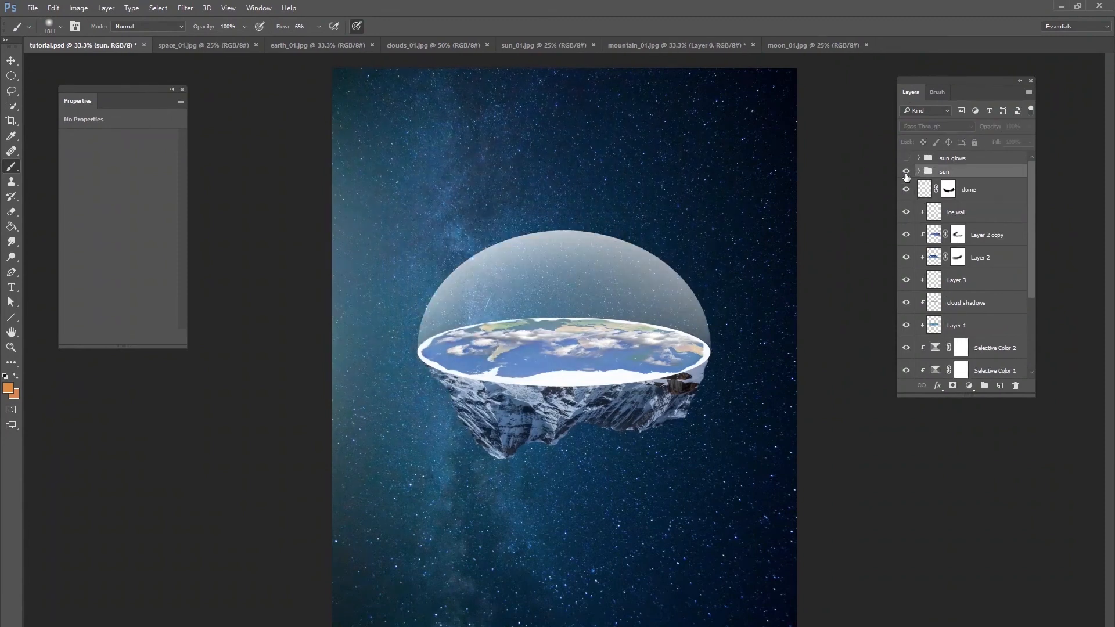
click(906, 172)
click(907, 158)
click(907, 158)
click(908, 159)
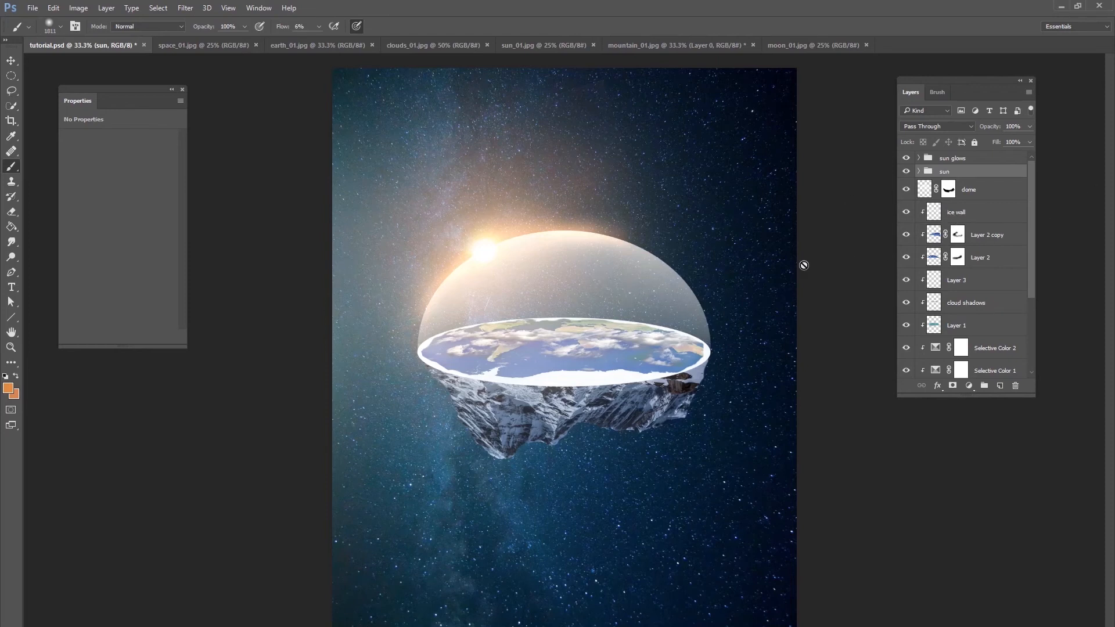
- Add a new layer above the ice wall layer, clip it to the disc and name it "darkness"
click(976, 214)
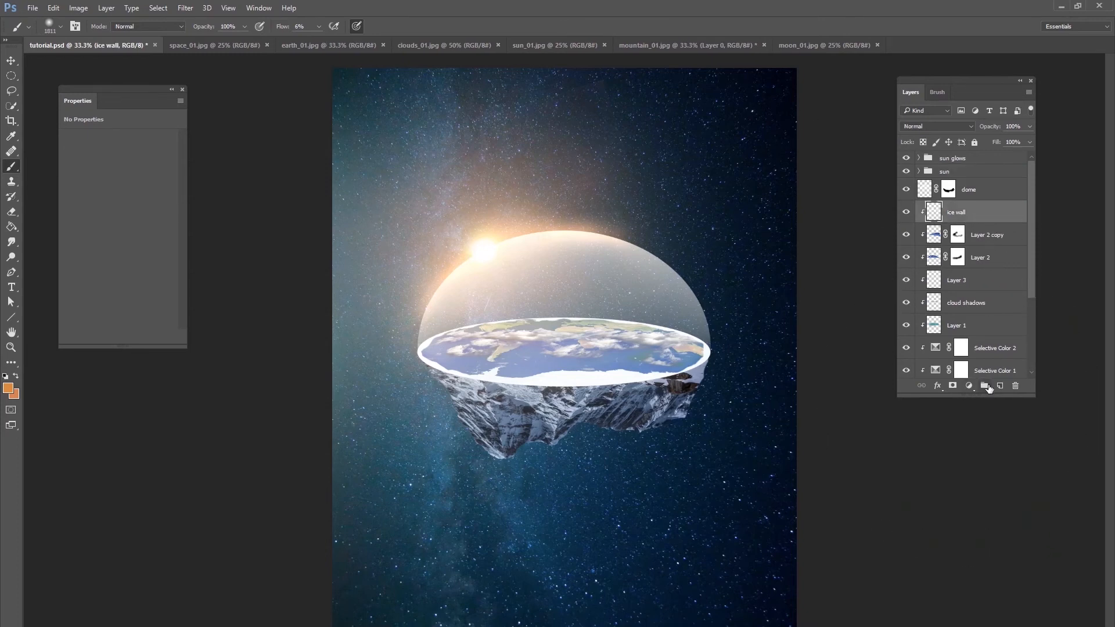
click(1001, 386)
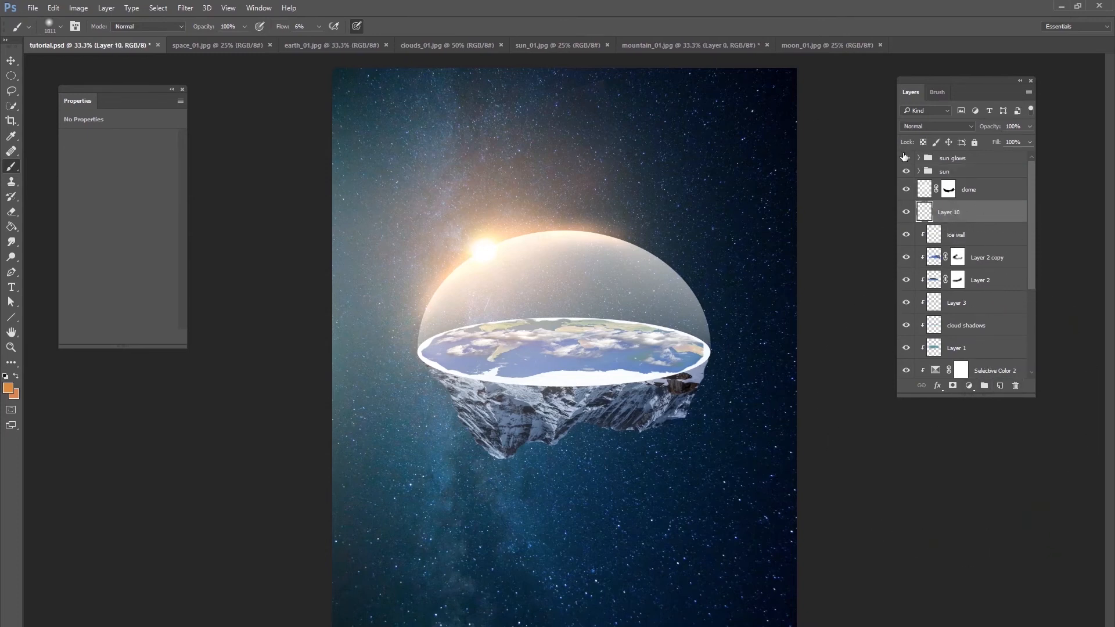
key(ctrl+alt+g)
double_click(960, 210)
text(darkness)
key(Return)
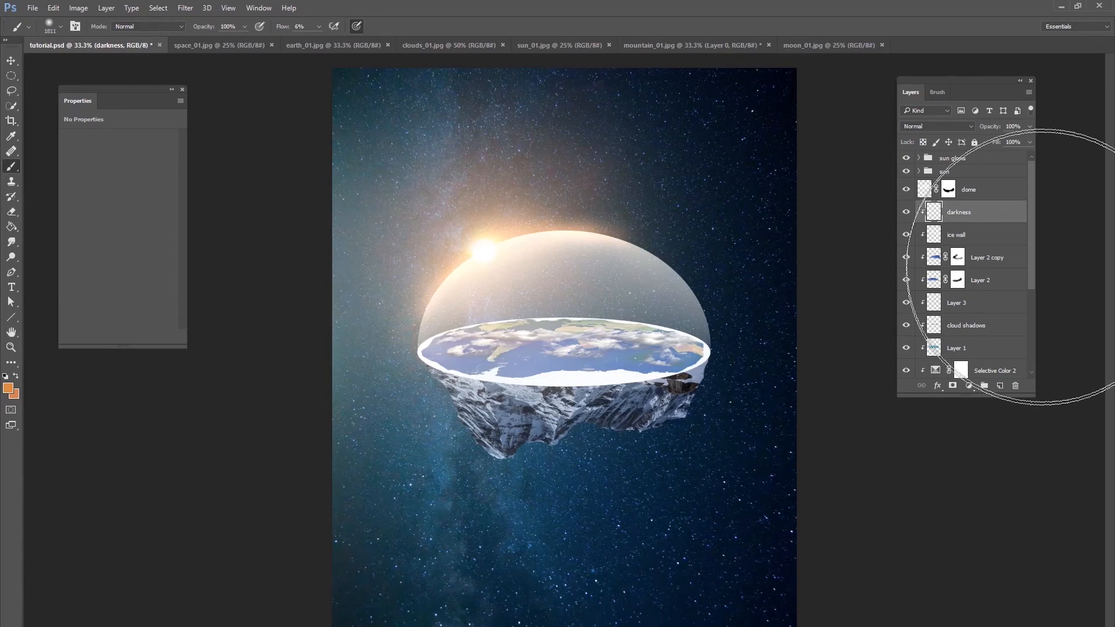
scroll(968, 319, down, 4)
scroll(1029, 306, up, 4)
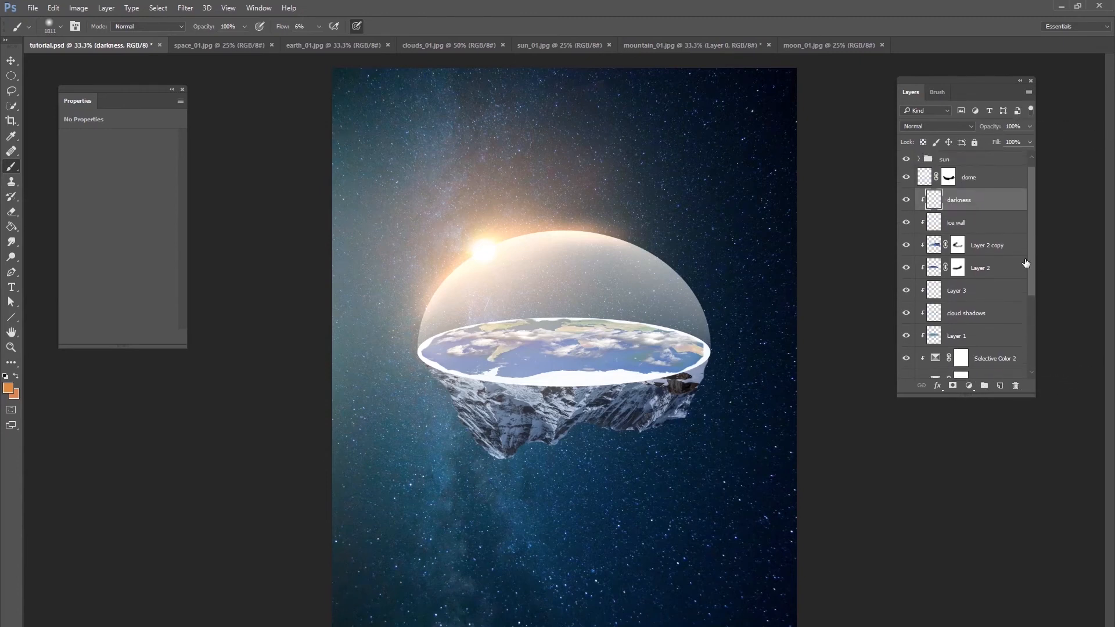
- Choose a dark grey-blue foreground colour, lower the brush flow to 5% and set the darkness layer to Multiply
click(9, 390)
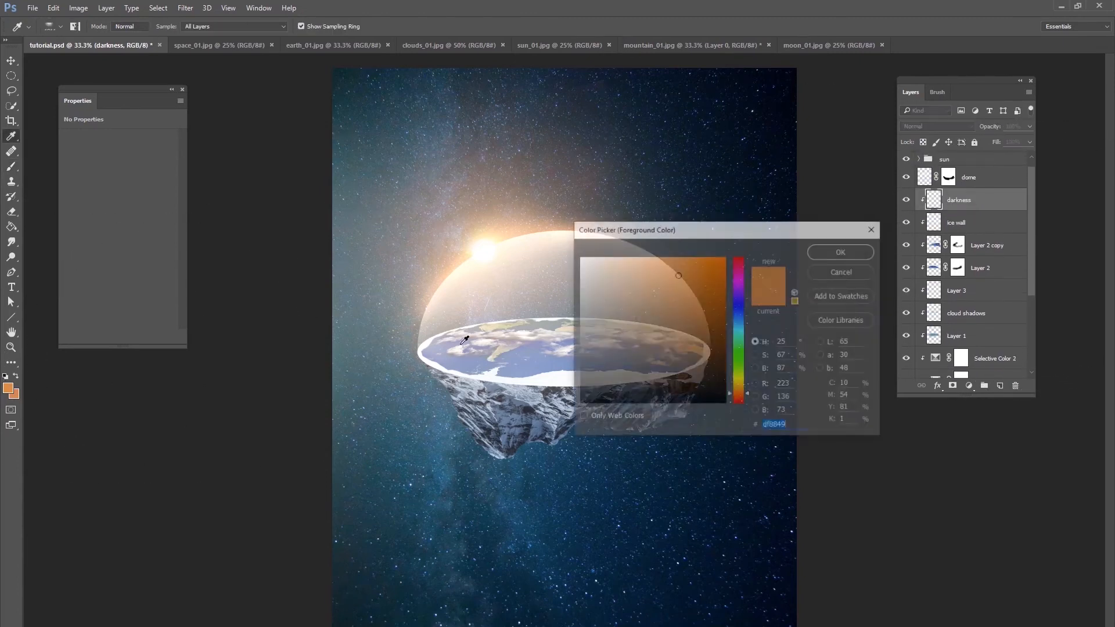
click(547, 393)
drag(619, 336, 600, 351)
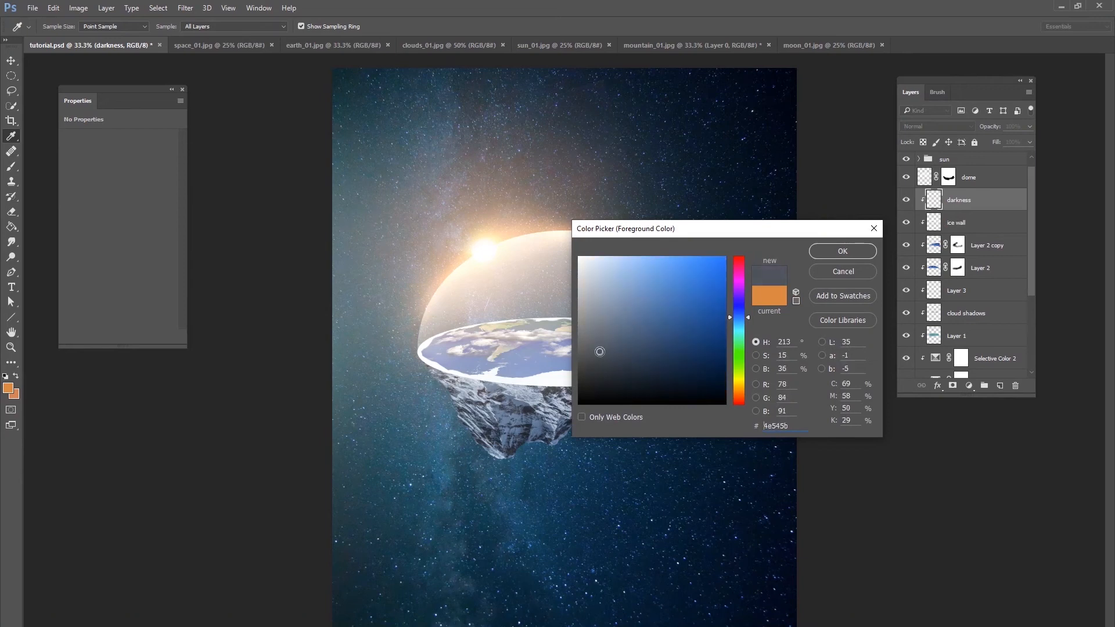
click(829, 257)
key(b)
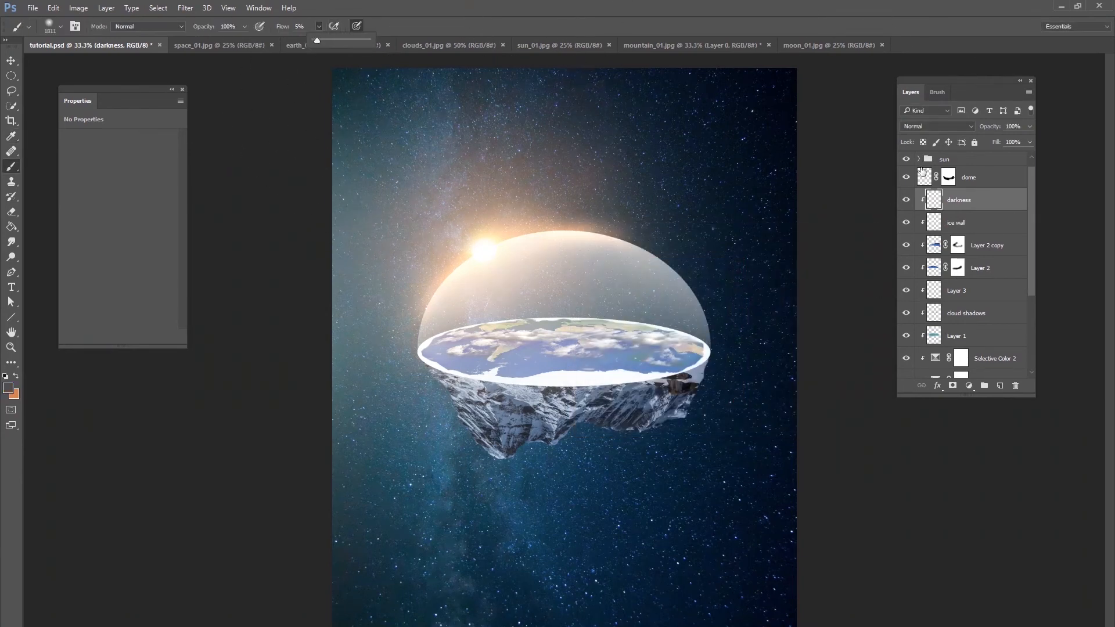
click(926, 127)
click(916, 165)
- Shade the map and front rim of the disc on the darkness layer with a smaller soft brush, adjusting the grey-blue colour along the way
right_click(576, 353)
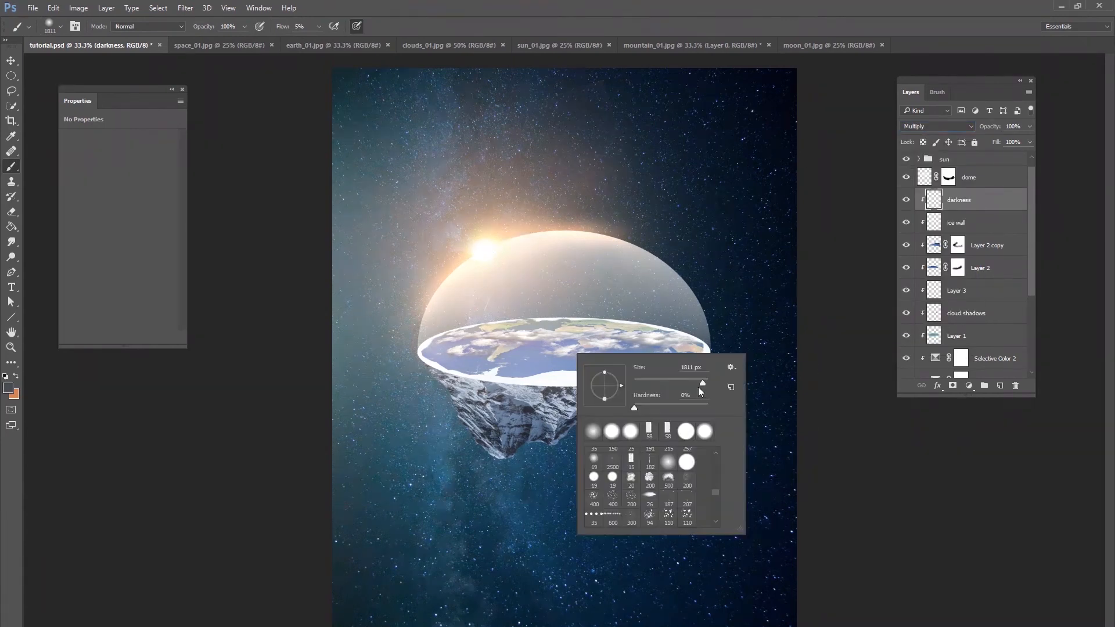
mouse_move(702, 344)
mouse_down()
mouse_move(622, 372)
mouse_move(651, 351)
mouse_move(581, 344)
mouse_move(465, 372)
mouse_move(709, 365)
mouse_move(722, 346)
mouse_up()
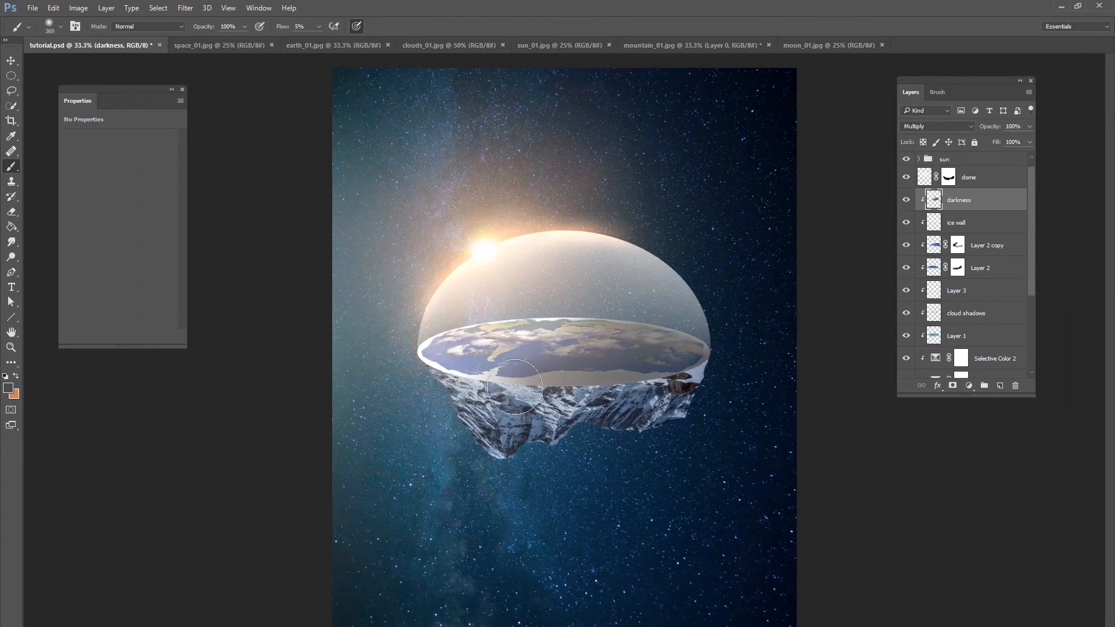
click(11, 389)
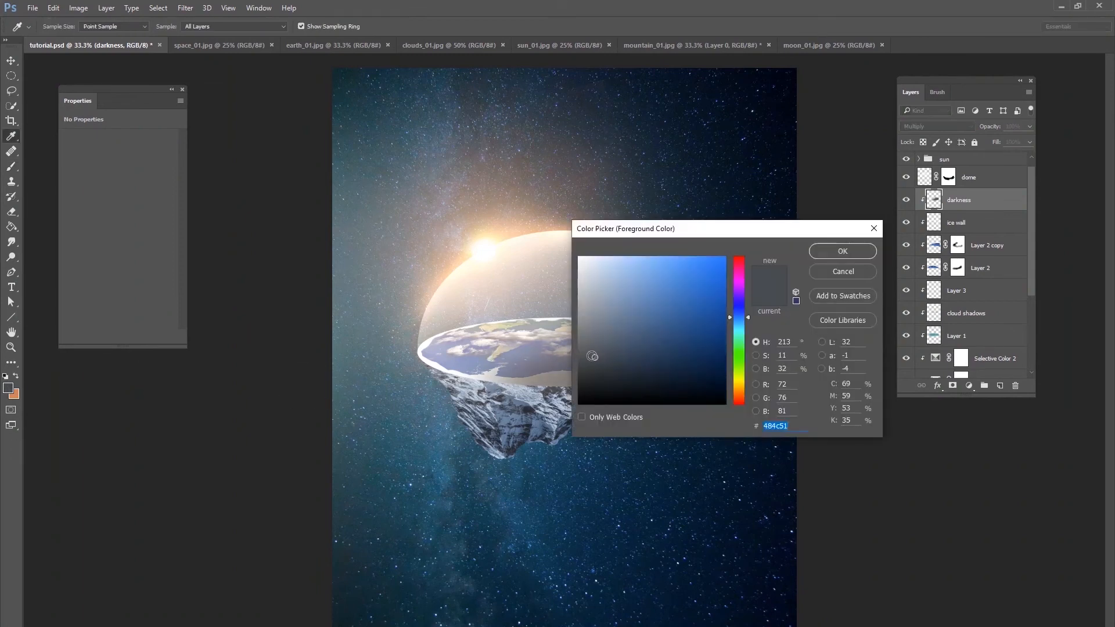
drag(592, 356, 605, 352)
click(840, 257)
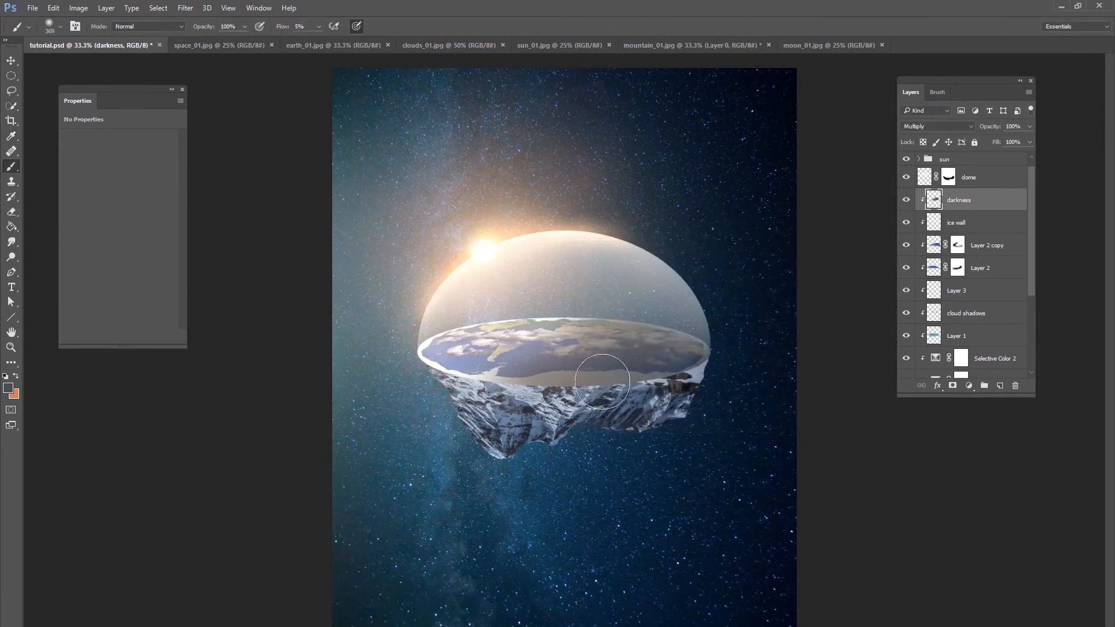
mouse_move(479, 389)
mouse_down()
mouse_move(615, 354)
mouse_move(562, 347)
mouse_move(705, 362)
mouse_up()
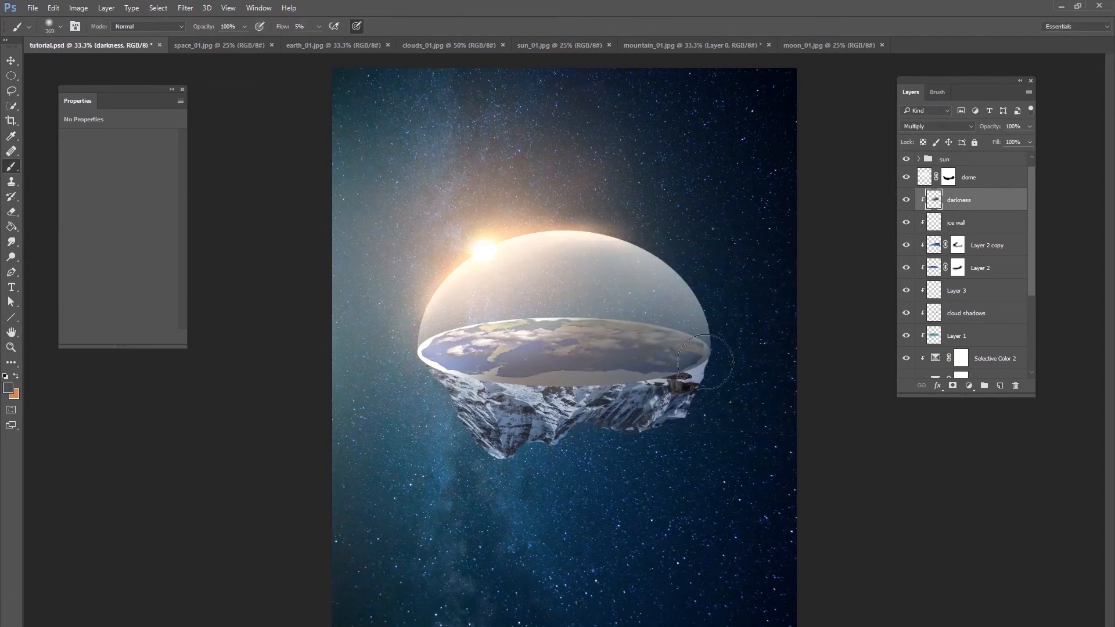
- Deepen the shadow over the right and front of the disc on the darkness layer using colour #282d34
click(9, 388)
click(611, 371)
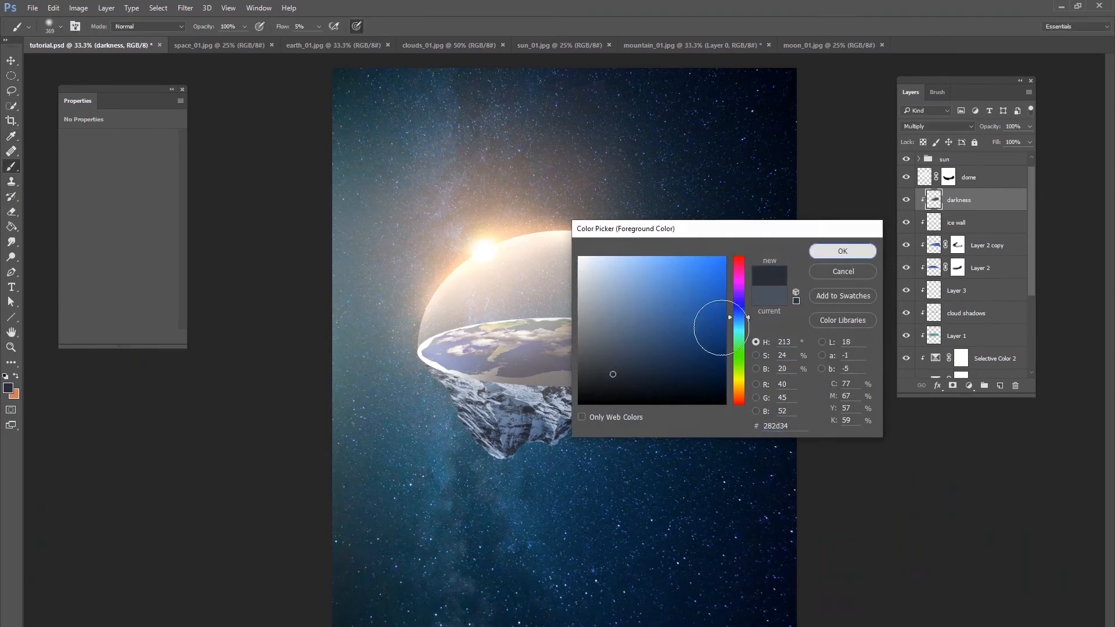
click(842, 251)
mouse_move(729, 351)
mouse_down()
mouse_move(665, 344)
mouse_move(540, 374)
mouse_move(604, 357)
mouse_up()
mouse_move(632, 393)
mouse_down()
mouse_move(495, 377)
mouse_move(655, 331)
mouse_move(702, 362)
mouse_move(754, 350)
mouse_move(685, 365)
mouse_move(454, 365)
mouse_move(600, 349)
mouse_up()
mouse_move(698, 346)
mouse_down()
mouse_move(434, 365)
mouse_move(656, 377)
mouse_move(704, 359)
mouse_move(604, 362)
mouse_up()
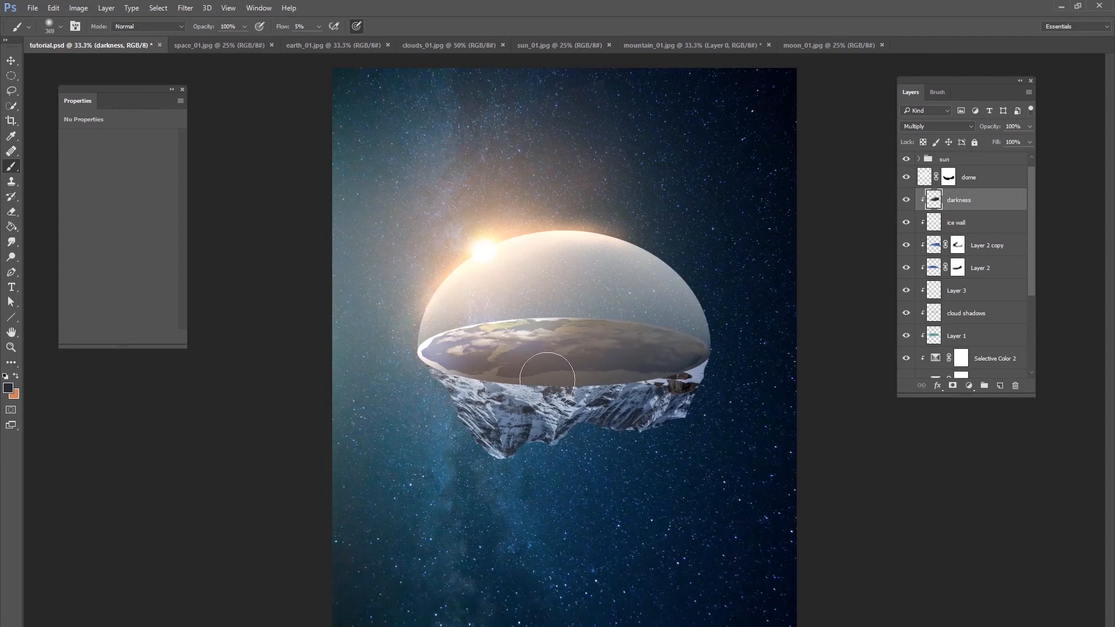
- Add a mask to the darkness layer and paint black over the disc's left and centre to soften the shading there
click(952, 386)
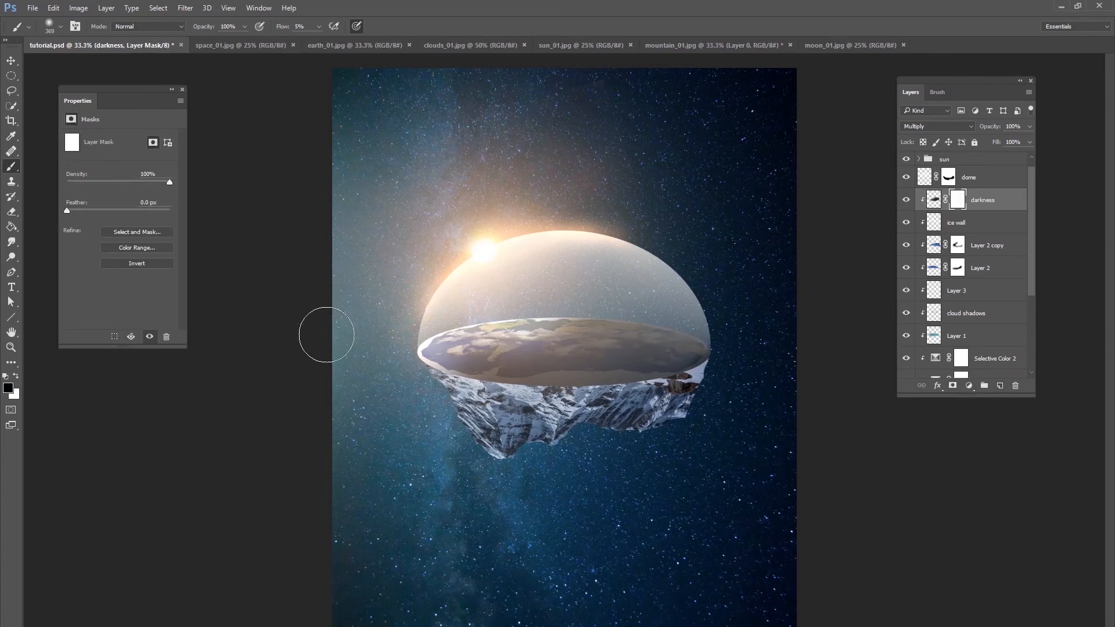
mouse_move(566, 330)
mouse_down()
mouse_move(517, 351)
mouse_move(426, 359)
mouse_move(491, 331)
mouse_move(593, 334)
mouse_move(564, 354)
mouse_move(480, 339)
mouse_move(524, 320)
mouse_move(451, 334)
mouse_move(521, 314)
mouse_move(491, 314)
mouse_move(576, 307)
mouse_up()
drag(523, 363, 495, 359)
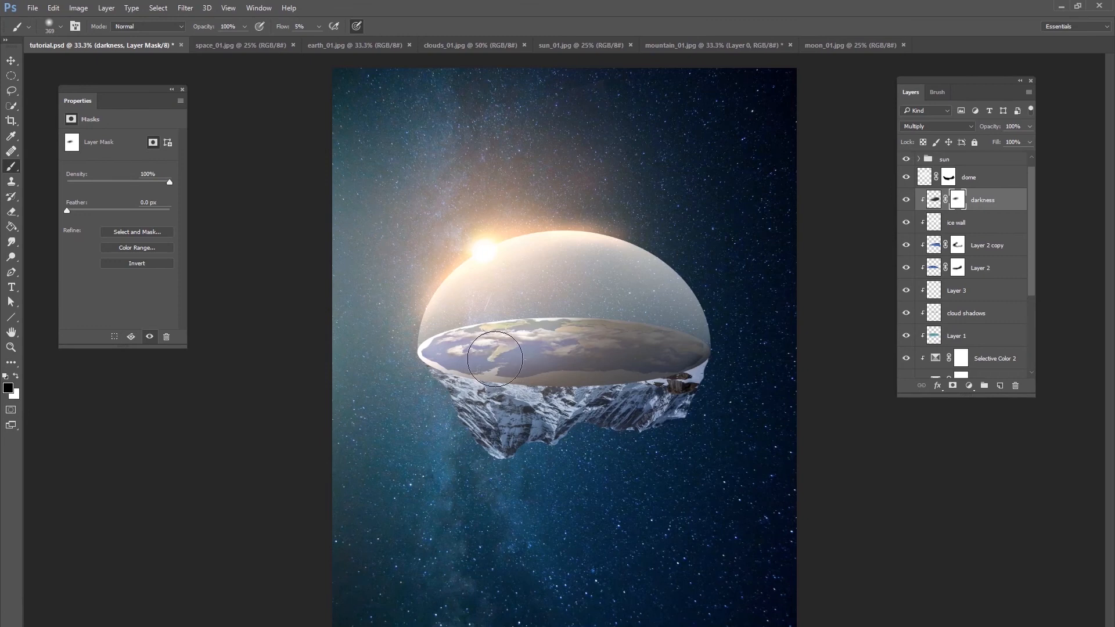
click(907, 177)
click(907, 177)
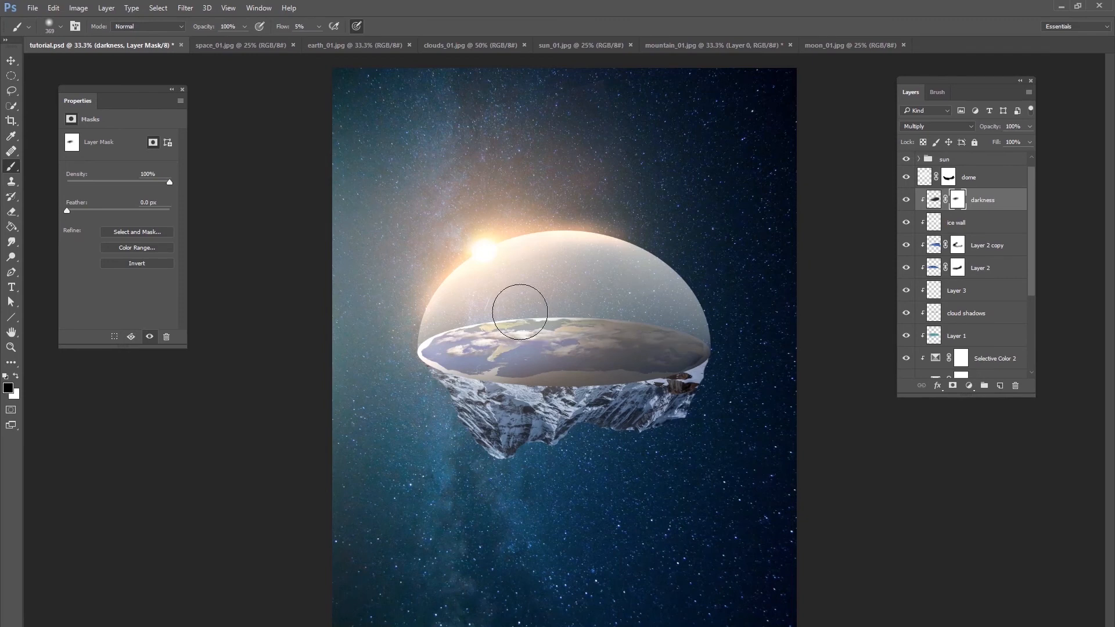
- Add a clipped Multiply layer above the darkness layer and paint more shadow across the right and front of the disc
click(1000, 386)
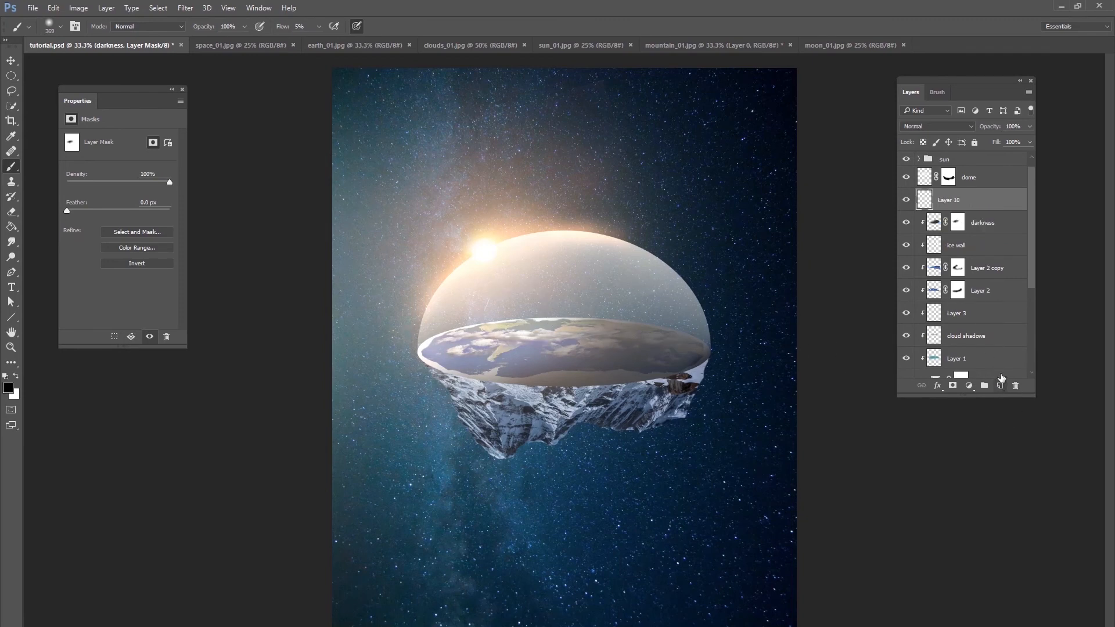
click(924, 127)
click(916, 165)
mouse_move(660, 361)
mouse_down()
mouse_move(685, 363)
mouse_move(553, 385)
mouse_move(653, 341)
mouse_move(698, 341)
mouse_move(680, 367)
mouse_move(693, 366)
mouse_move(634, 384)
mouse_move(519, 384)
mouse_move(633, 341)
mouse_move(493, 385)
mouse_move(620, 347)
mouse_move(700, 342)
mouse_move(667, 362)
mouse_move(682, 341)
mouse_move(567, 376)
mouse_move(654, 337)
mouse_move(700, 348)
mouse_move(601, 365)
mouse_move(565, 358)
mouse_move(525, 381)
mouse_move(718, 353)
mouse_move(688, 340)
mouse_move(535, 381)
mouse_move(589, 357)
mouse_move(497, 370)
mouse_move(612, 390)
mouse_move(712, 357)
mouse_move(548, 388)
mouse_move(477, 388)
mouse_move(531, 379)
mouse_move(505, 366)
mouse_up()
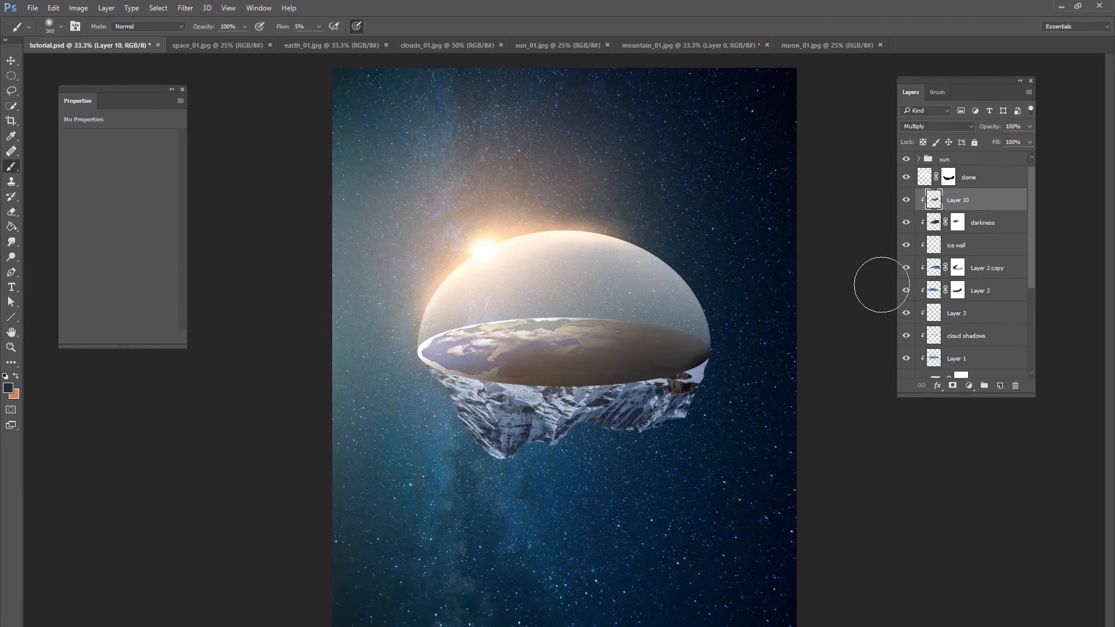
click(906, 161)
click(907, 160)
- Mask Layer 10 with soft black strokes to lighten its shadow over the disc, comparing the image without both shading layers
click(952, 385)
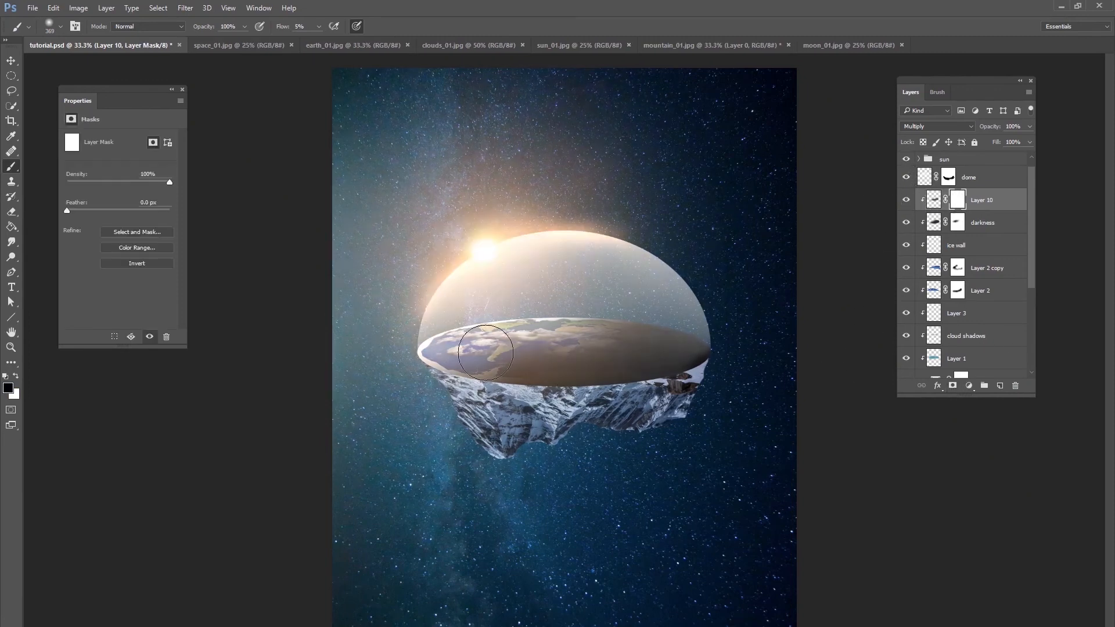
mouse_move(570, 334)
mouse_down()
mouse_move(540, 353)
mouse_move(615, 349)
mouse_move(704, 363)
mouse_move(614, 347)
mouse_move(613, 367)
mouse_move(690, 386)
mouse_up()
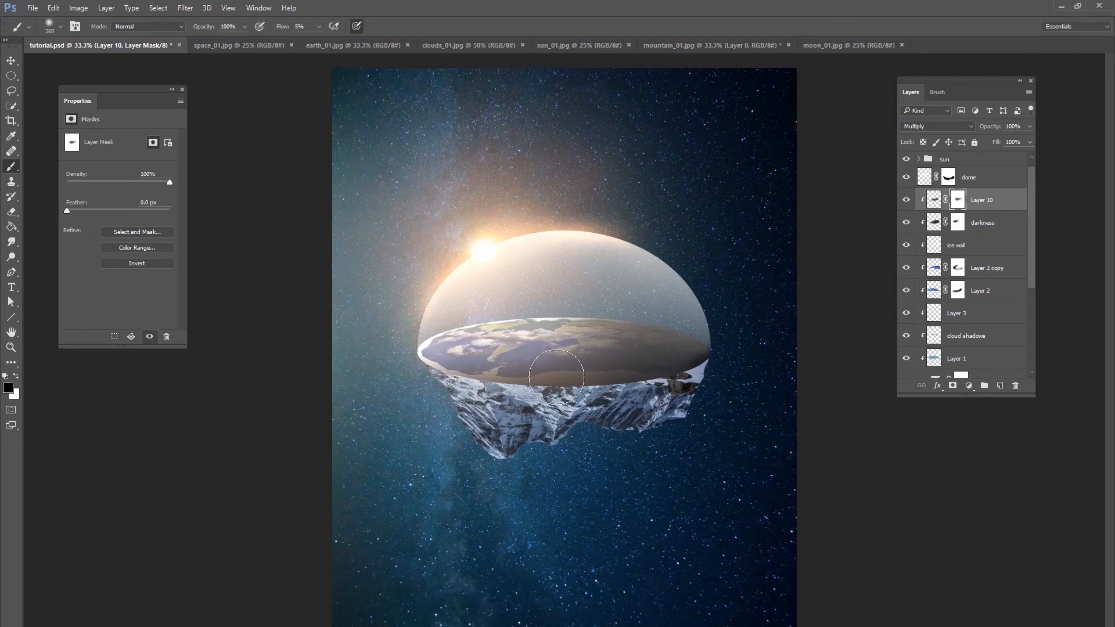
click(906, 200)
click(906, 222)
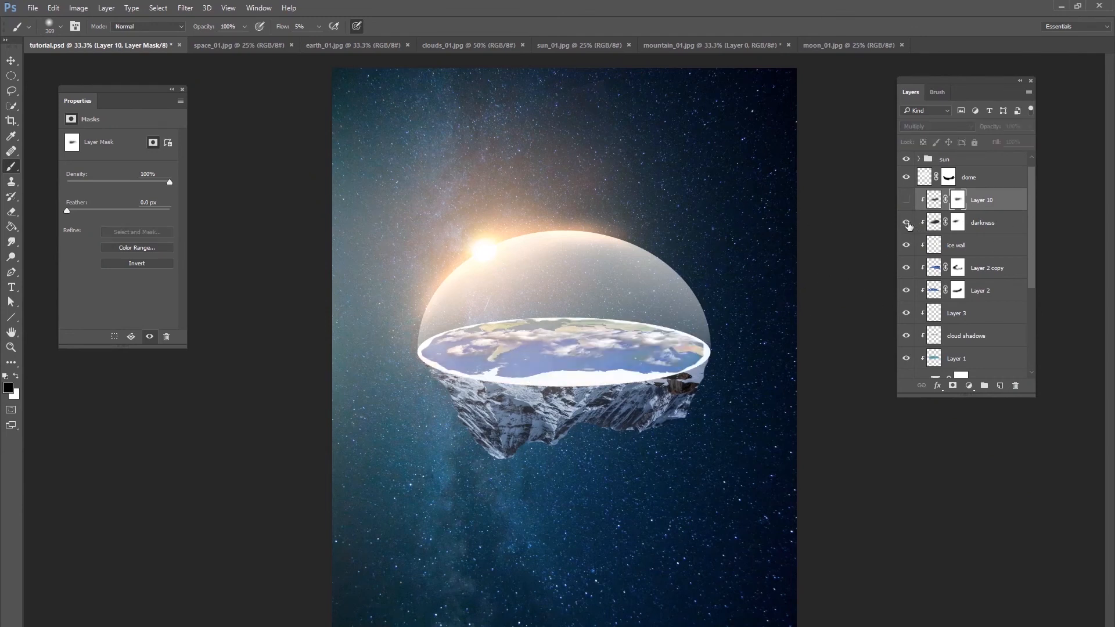
click(906, 200)
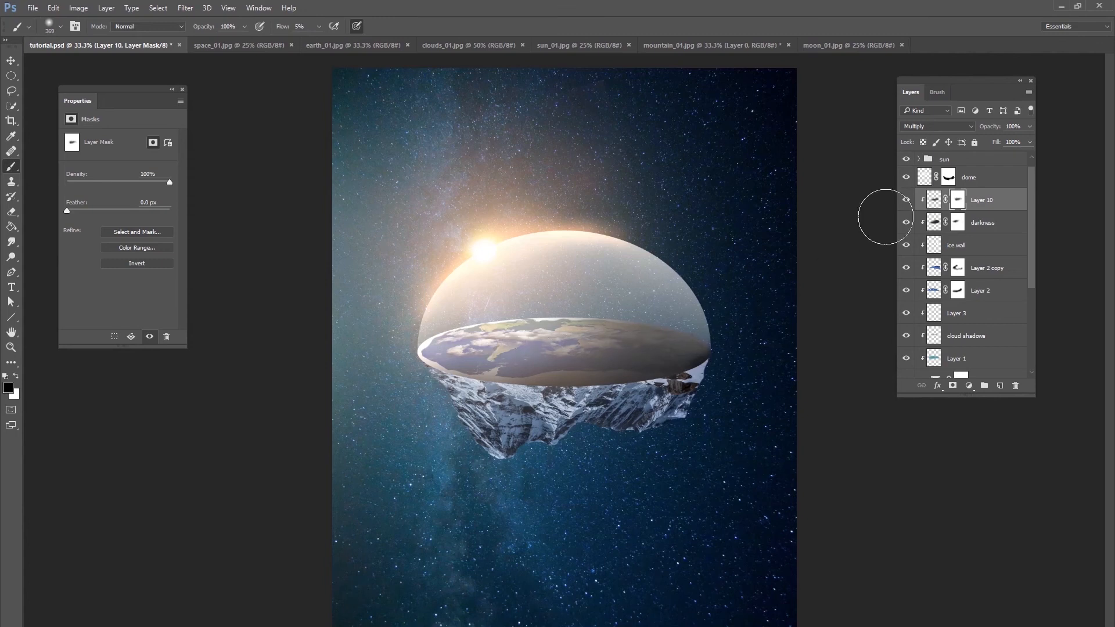
- Touch up the dome layer's mask along the disc's lower-right edge with a small soft black brush of 94 px
click(906, 180)
click(906, 179)
click(952, 174)
click(16, 377)
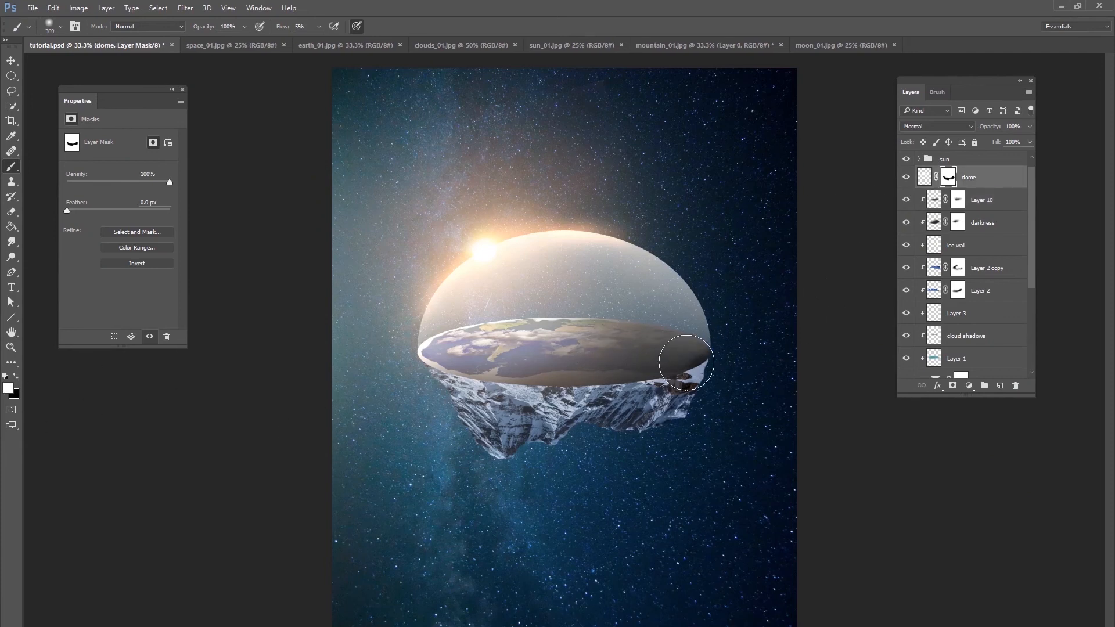
right_click(697, 366)
click(672, 367)
key(x)
right_click(794, 390)
drag(802, 399, 795, 400)
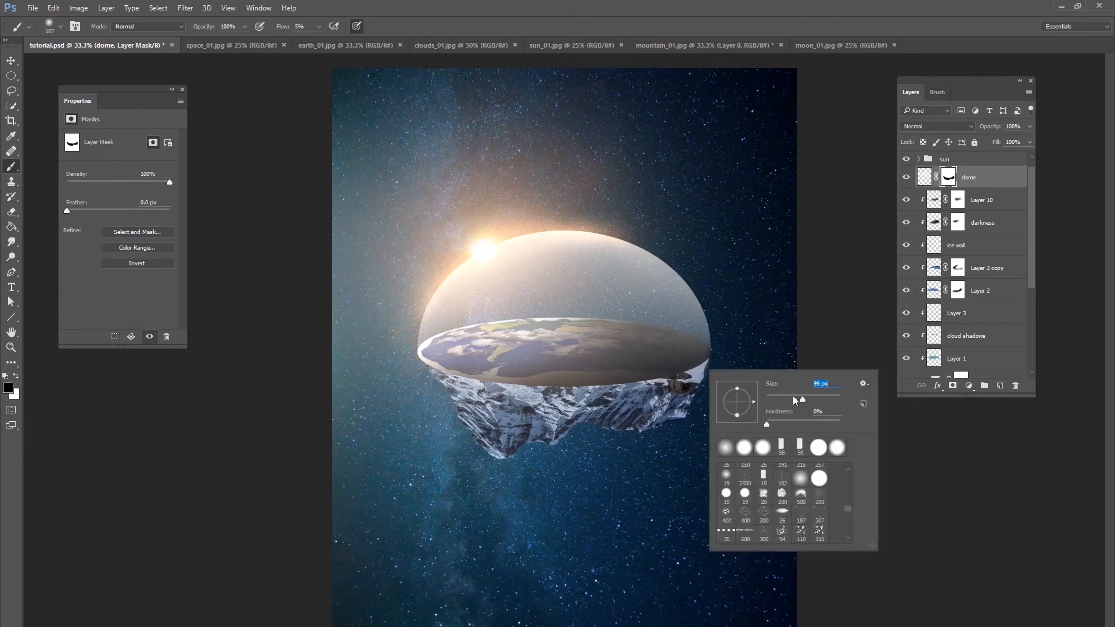
click(704, 372)
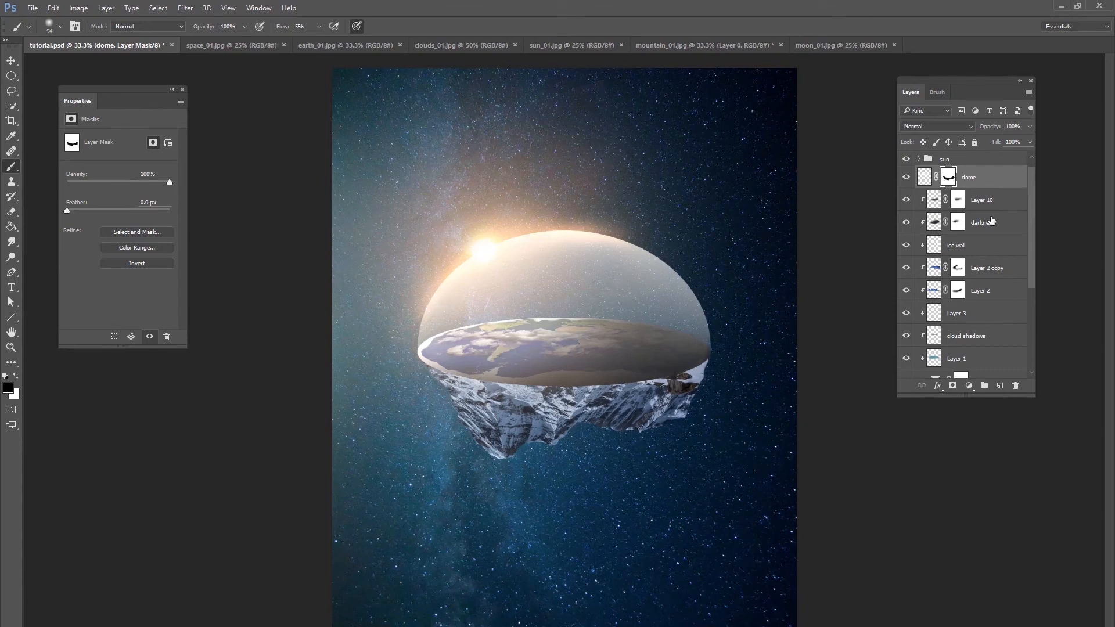
scroll(1022, 319, down, 5)
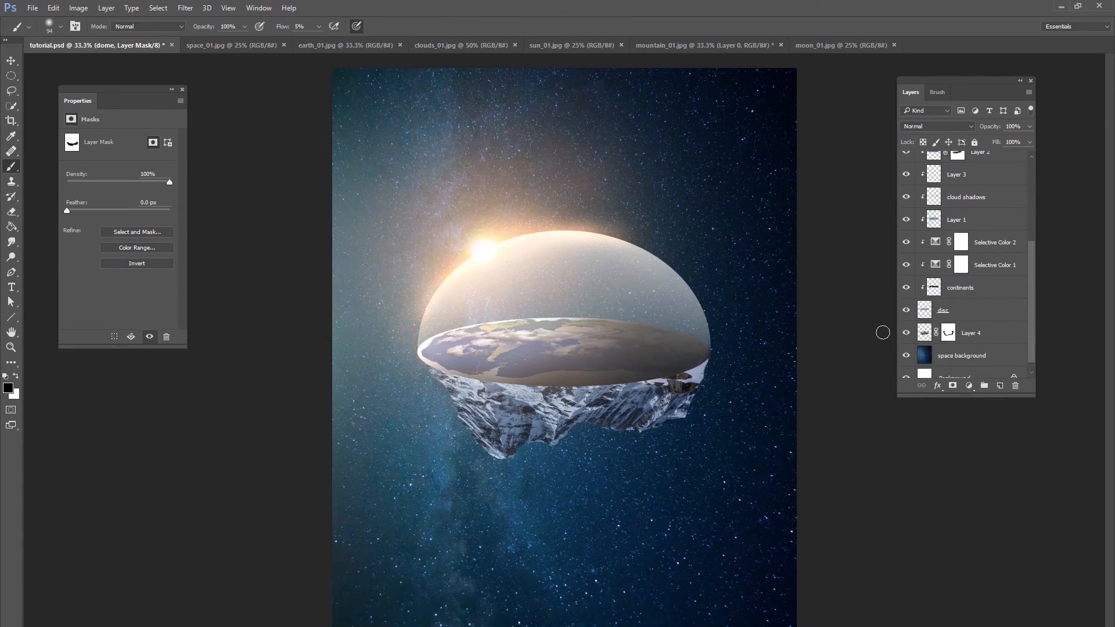
- Add a clipped Levels adjustment above Layer 4 and lower its output white level to 104 to darken the rocks
click(970, 337)
click(968, 385)
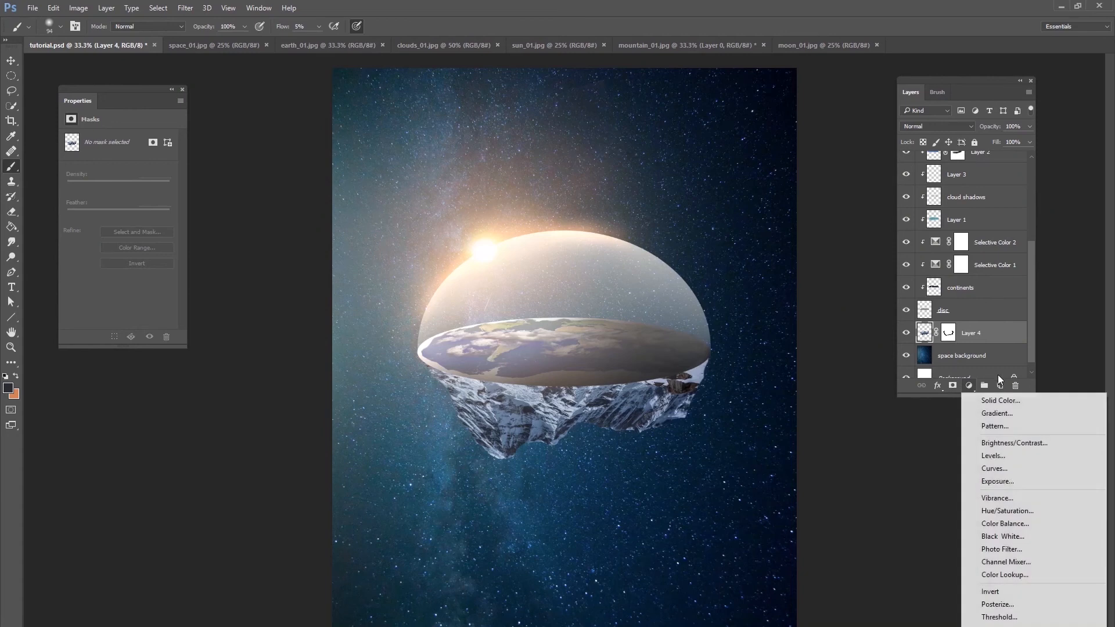
click(987, 456)
key(ctrl+alt+g)
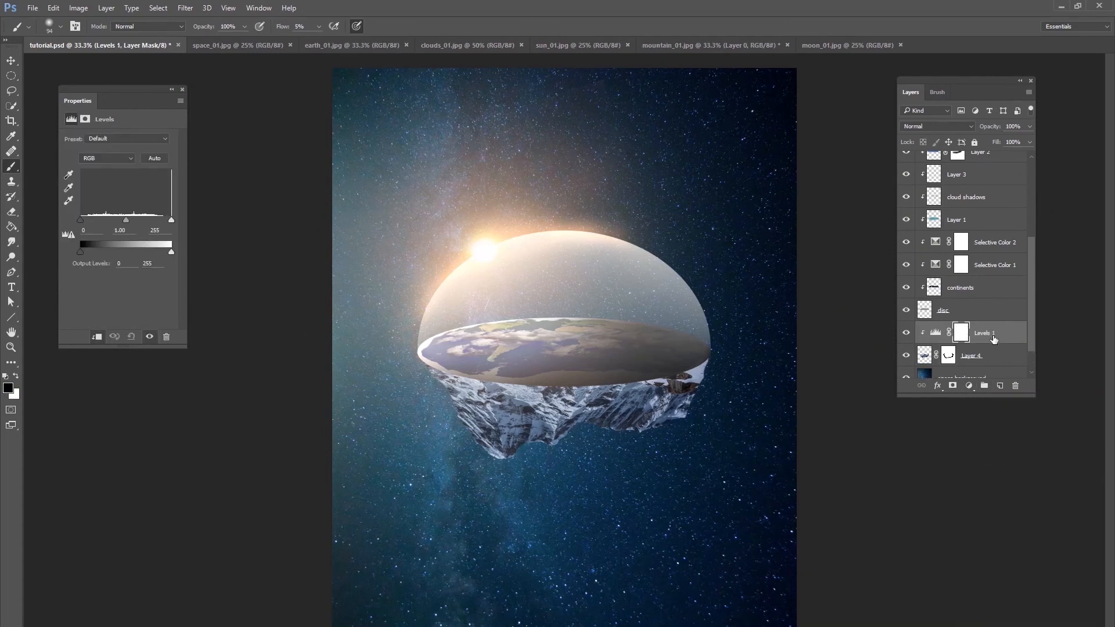
drag(172, 250, 102, 250)
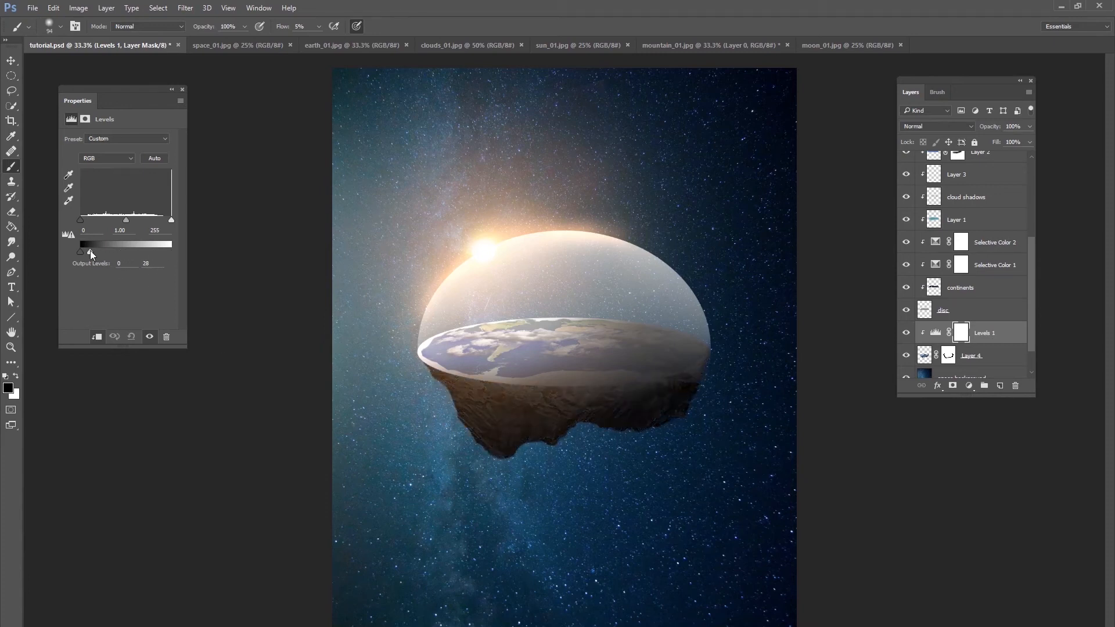
mouse_move(101, 253)
mouse_down()
mouse_move(115, 263)
mouse_move(92, 256)
mouse_move(117, 260)
mouse_up()
- Paint black on the Levels 1 mask along the rocks' lower edge with soft brushes of 174 and 275 px
right_click(604, 453)
drag(518, 470, 526, 425)
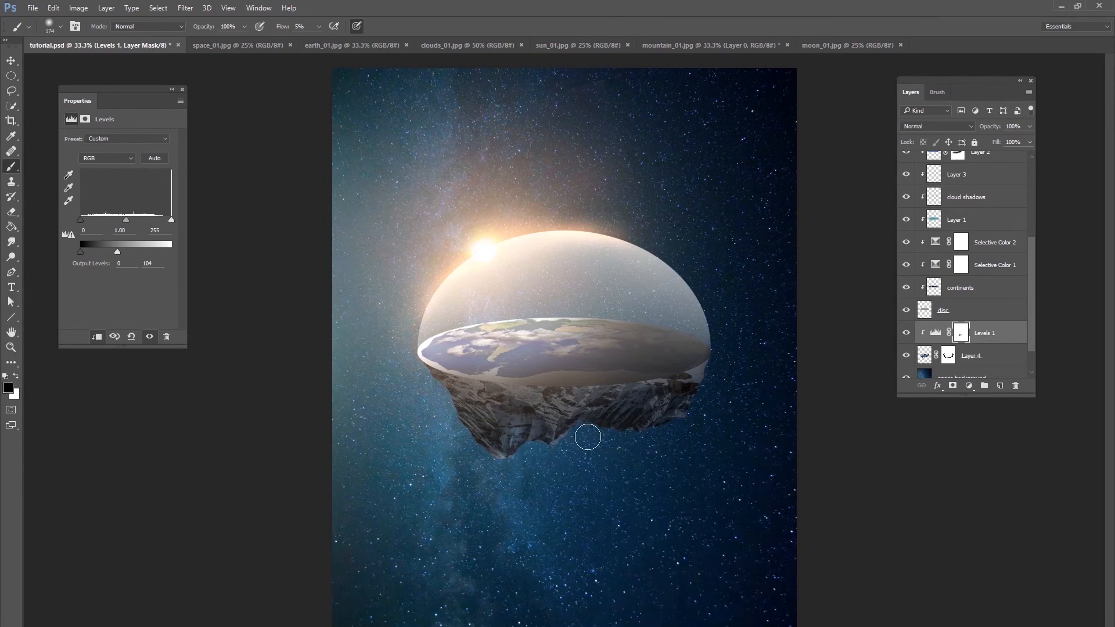
mouse_move(645, 441)
mouse_down()
mouse_move(704, 393)
mouse_move(517, 465)
mouse_move(473, 470)
mouse_move(493, 449)
mouse_up()
right_click(504, 450)
key(Return)
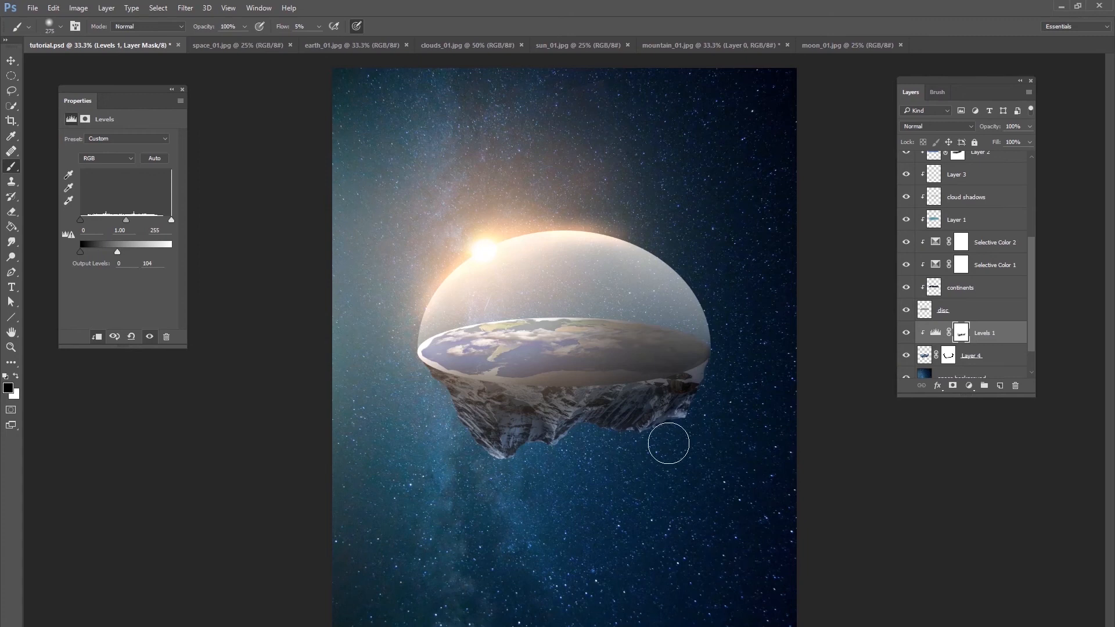
- Add a clipped Multiply layer above Levels 1 and paint dark shadow on the rocks' right end and along their top edge
click(995, 385)
key(ctrl+alt+g)
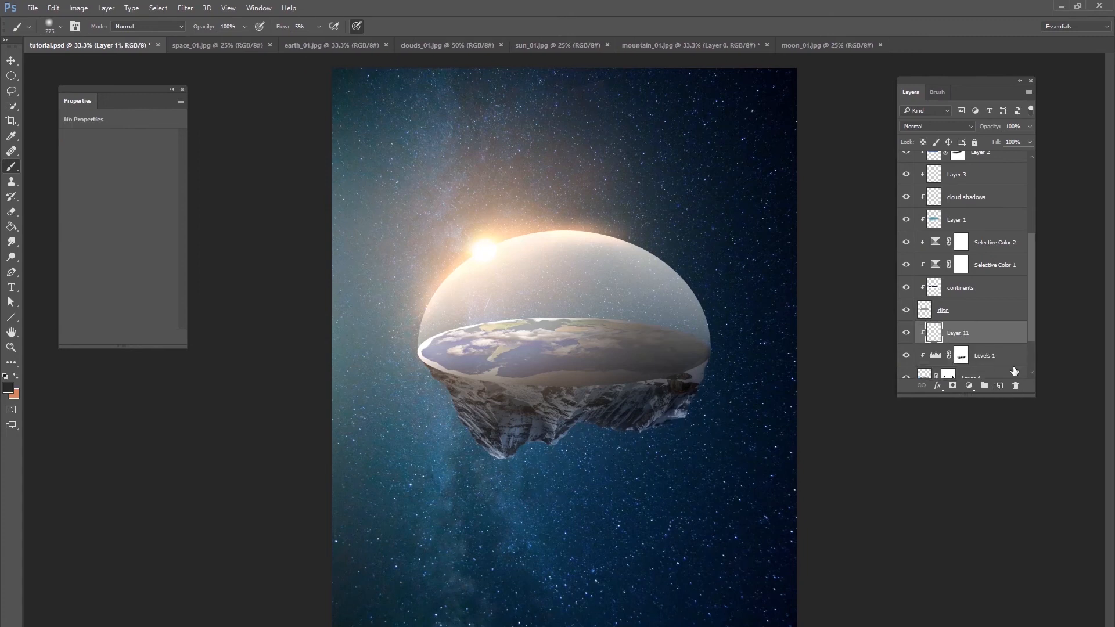
mouse_move(695, 363)
mouse_down()
mouse_move(668, 372)
mouse_move(701, 356)
mouse_up()
click(937, 126)
click(928, 171)
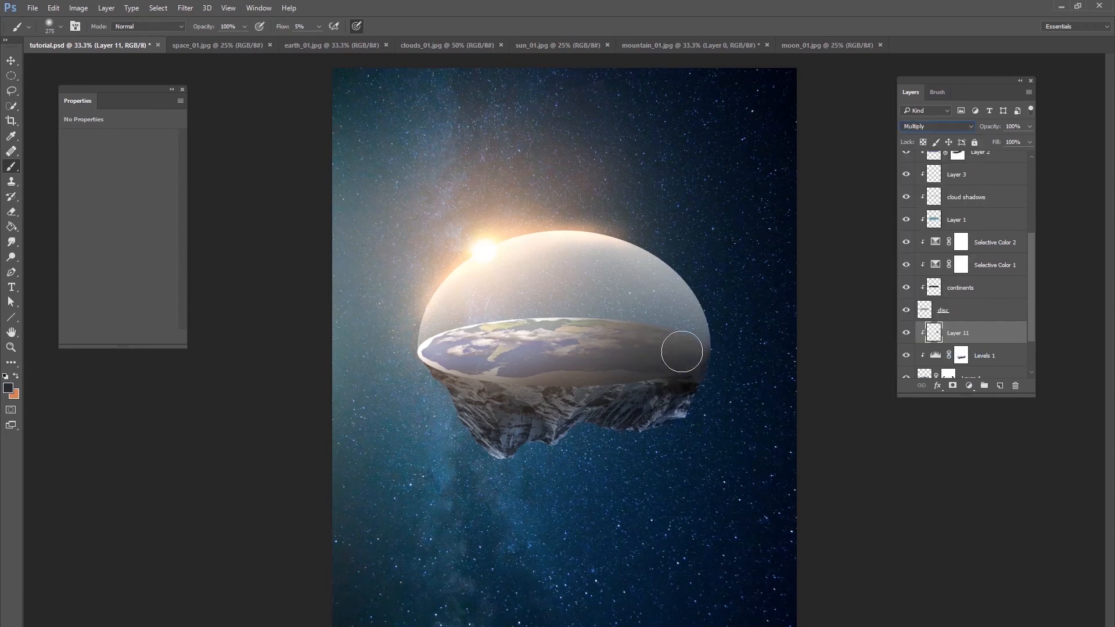
right_click(656, 364)
click(761, 389)
drag(604, 387, 616, 379)
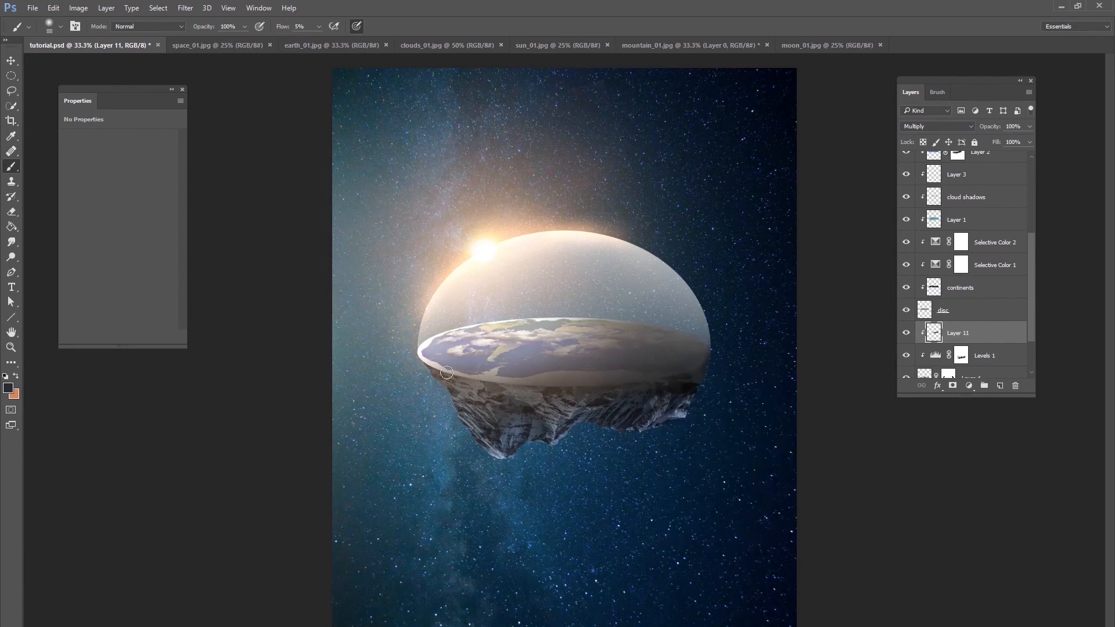
right_click(572, 378)
click(669, 406)
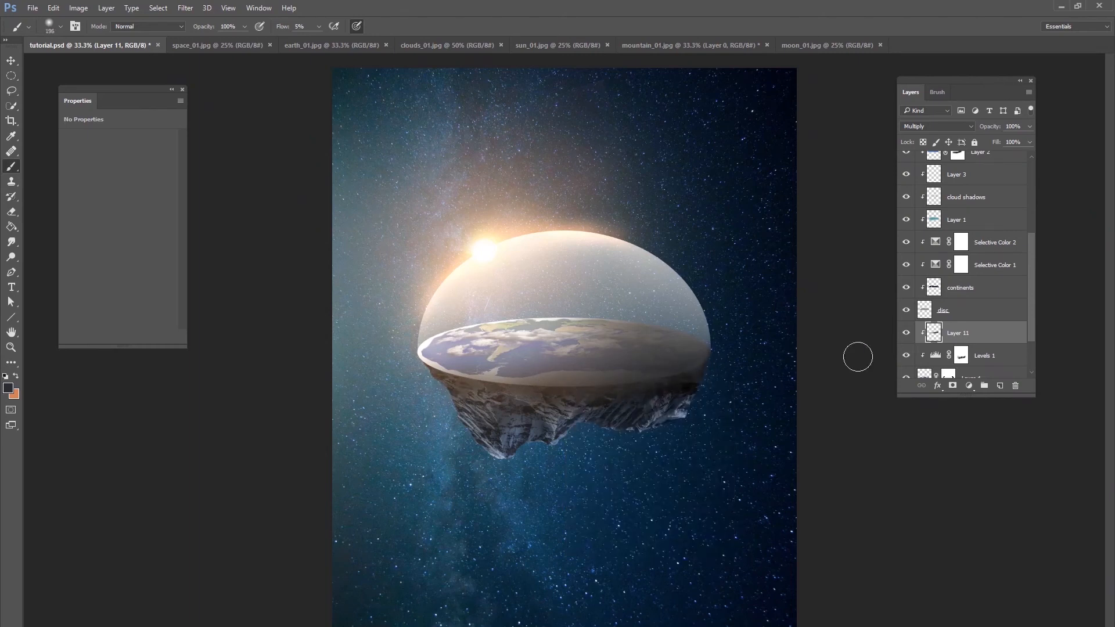
- Mask Layer 11 with soft black strokes, and paint white on the Levels 1 mask over the rocks
click(953, 386)
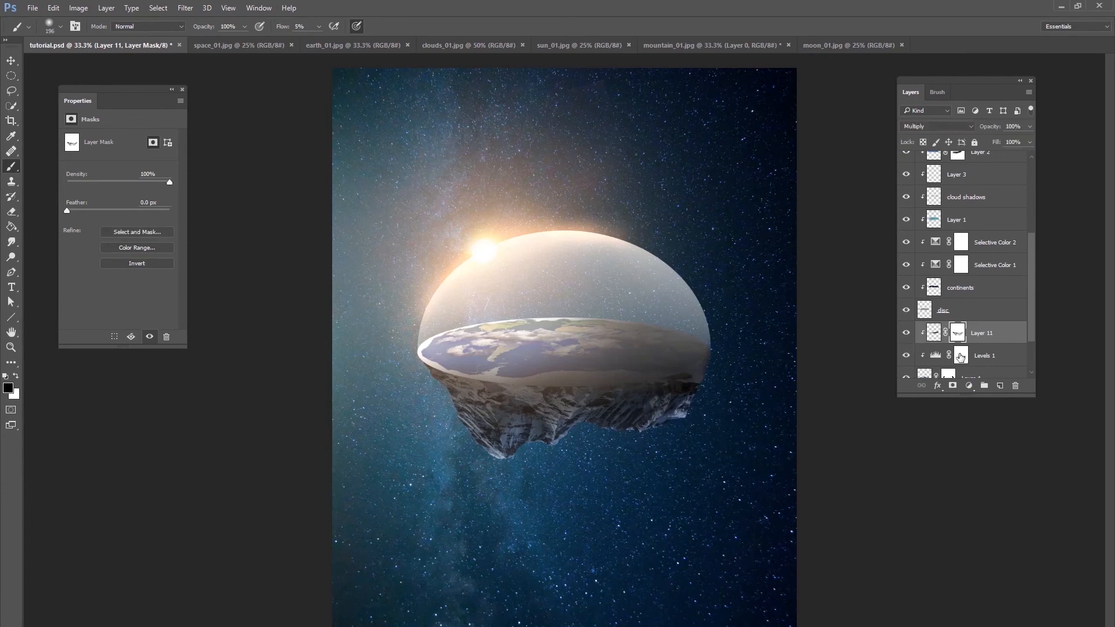
click(960, 357)
click(16, 376)
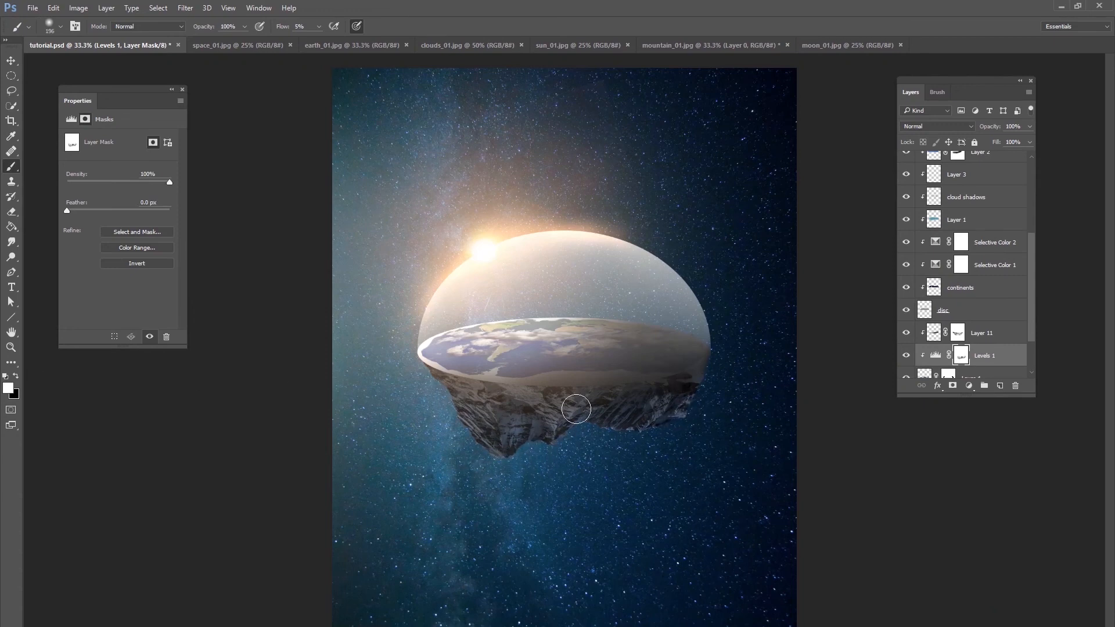
- Add a clipped Levels adjustment above Layer 11 with output white 231, and mask it in black across the rocks
click(987, 335)
click(970, 386)
click(992, 456)
key(ctrl+alt+g)
mouse_move(172, 252)
mouse_down()
mouse_move(103, 254)
mouse_move(164, 260)
mouse_up()
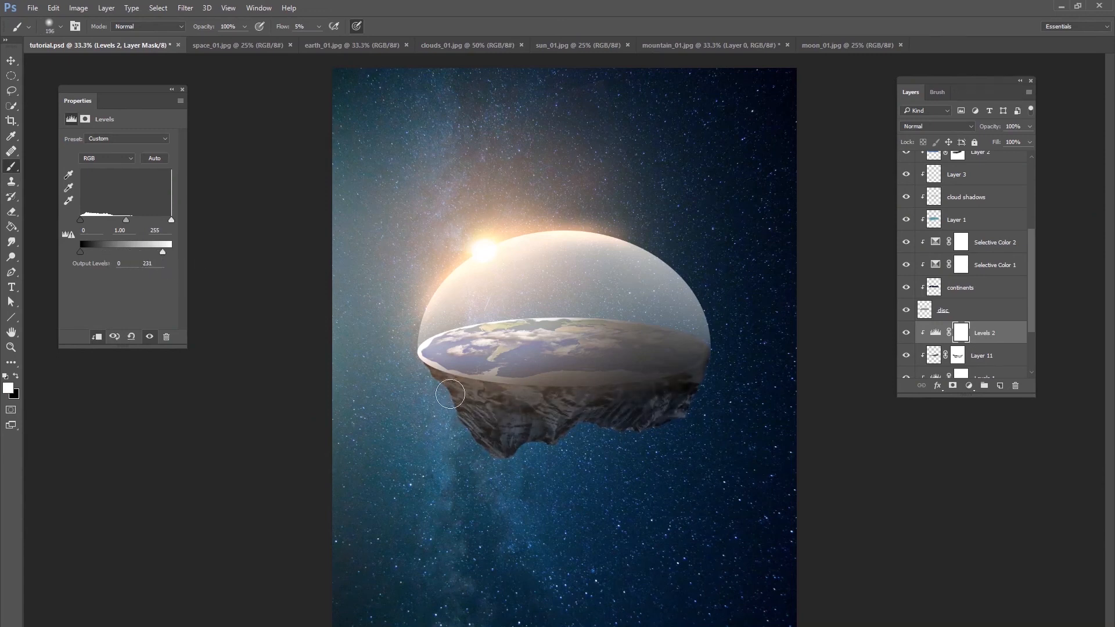
key(x)
mouse_move(503, 412)
mouse_down()
mouse_move(569, 450)
mouse_move(617, 406)
mouse_move(682, 403)
mouse_move(719, 363)
mouse_up()
- Raise the output black level of the Levels 1 adjustment to 16
scroll(908, 348, down, 2)
click(906, 337)
click(987, 338)
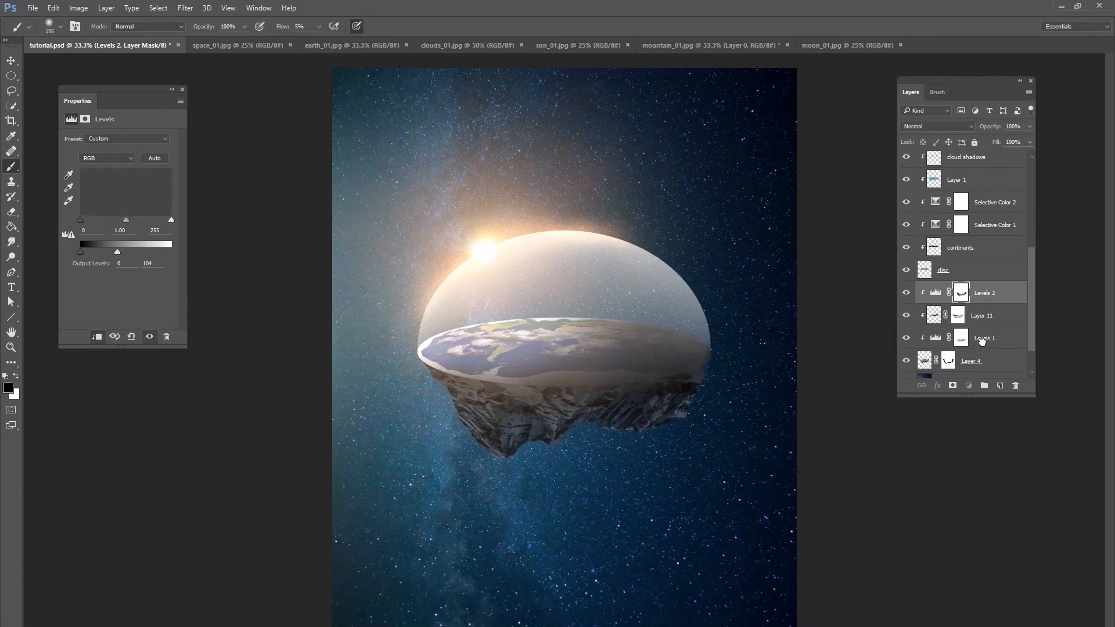
drag(82, 251, 86, 253)
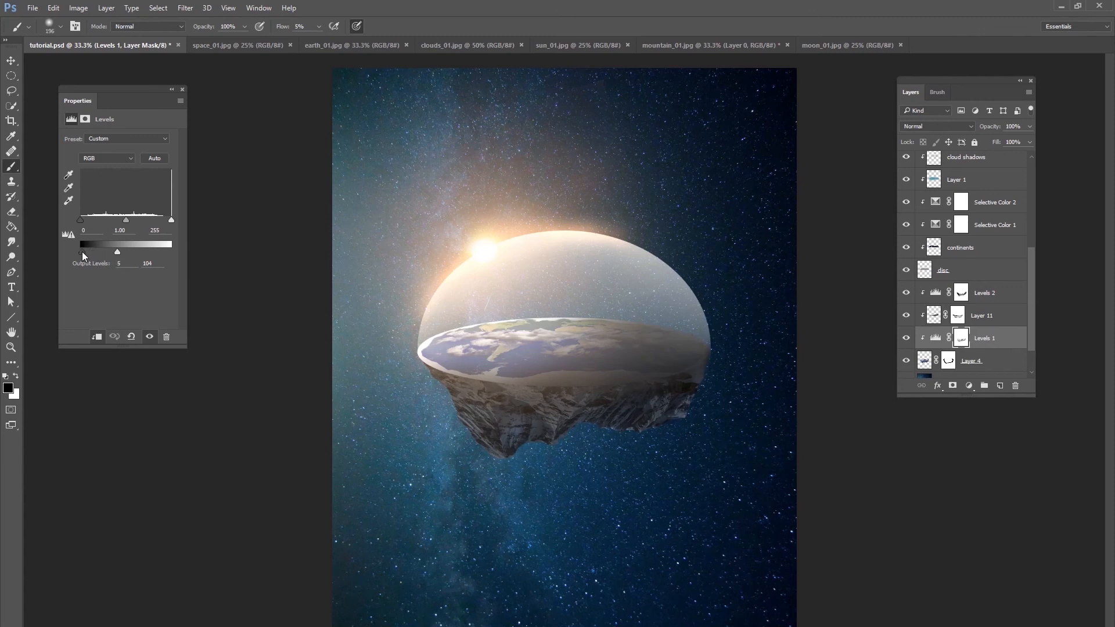
drag(88, 252, 86, 252)
- Compare the image with the sun and sun glows groups hidden and shown, and check the sun group's contents
scroll(964, 201, up, 5)
click(907, 171)
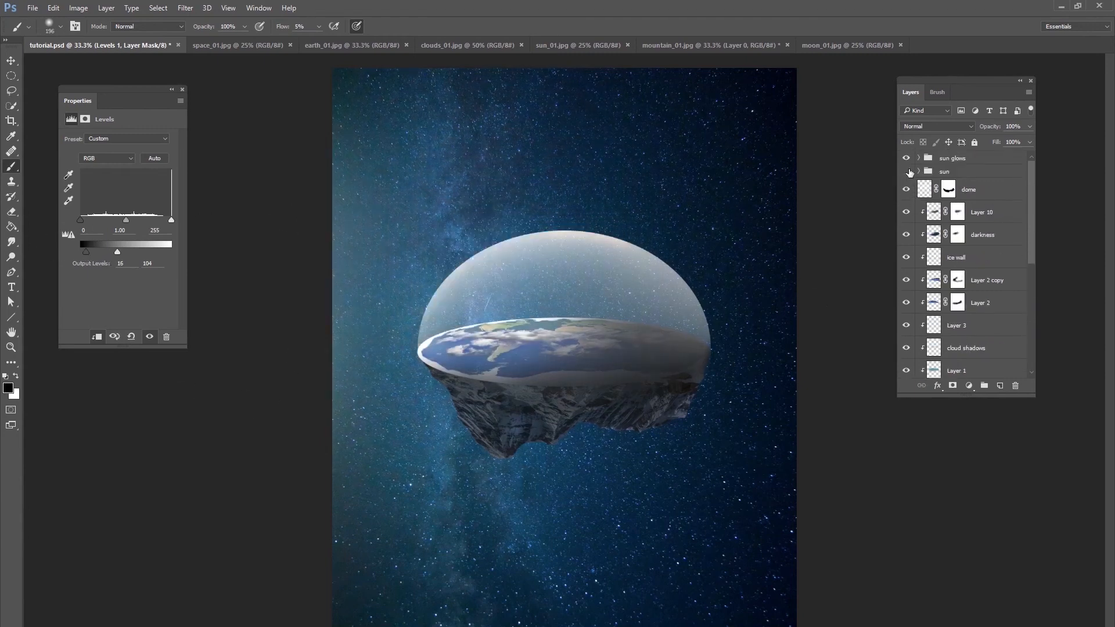
click(907, 172)
click(907, 159)
click(907, 158)
click(907, 172)
click(907, 172)
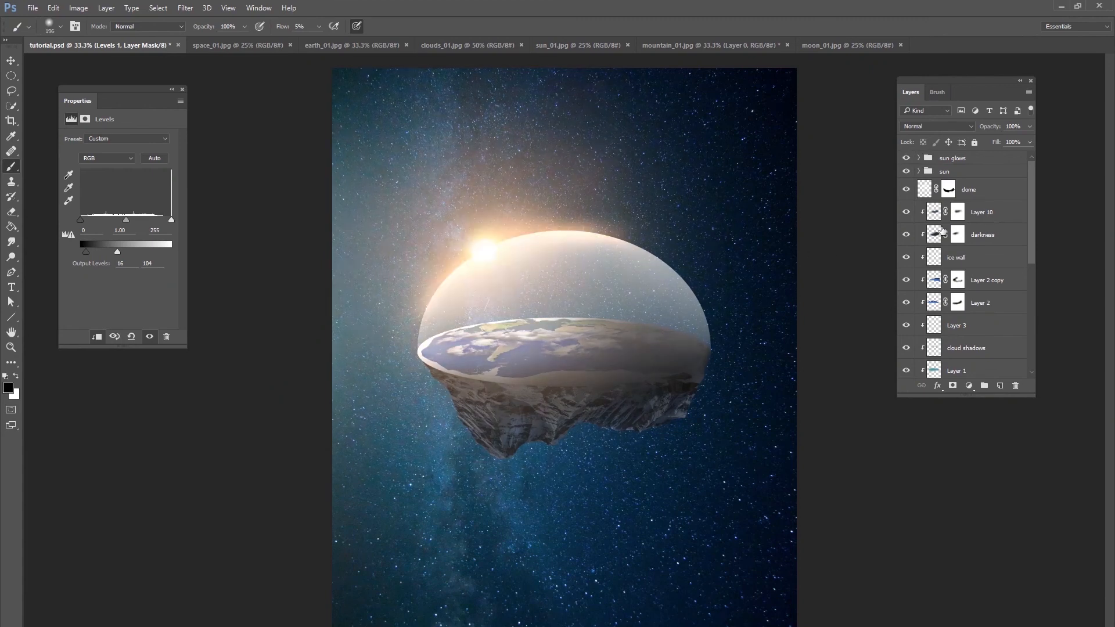
click(907, 172)
click(919, 171)
click(919, 171)
- Transform the sun glows, sun and dome layers together, squashing them to 92.64% height and 98.78% width
click(945, 161)
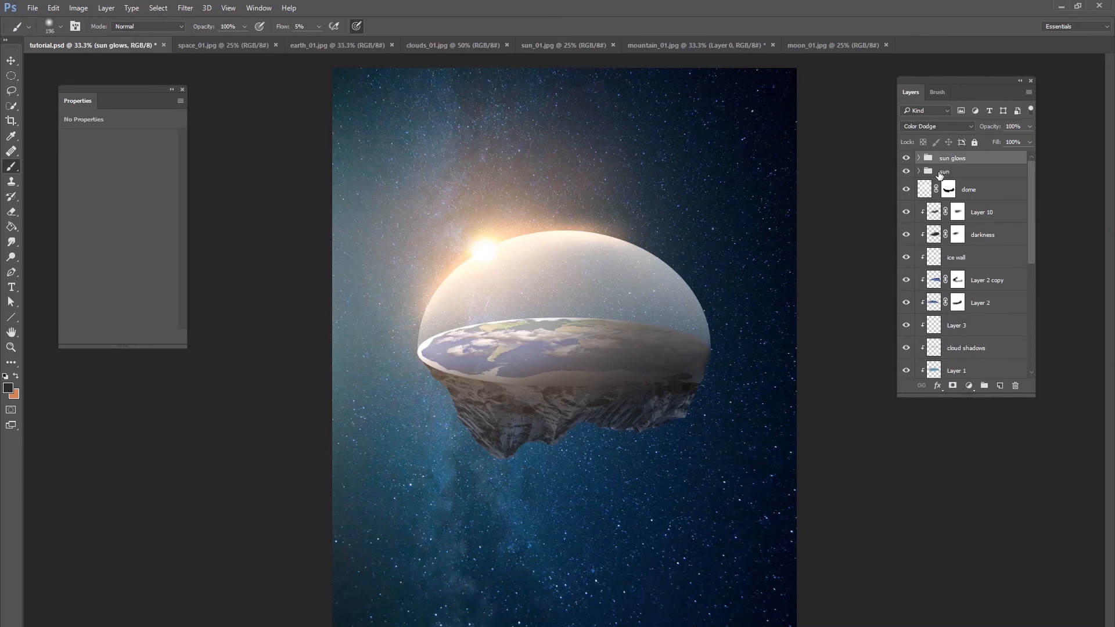
click(10, 58)
drag(542, 68, 538, 109)
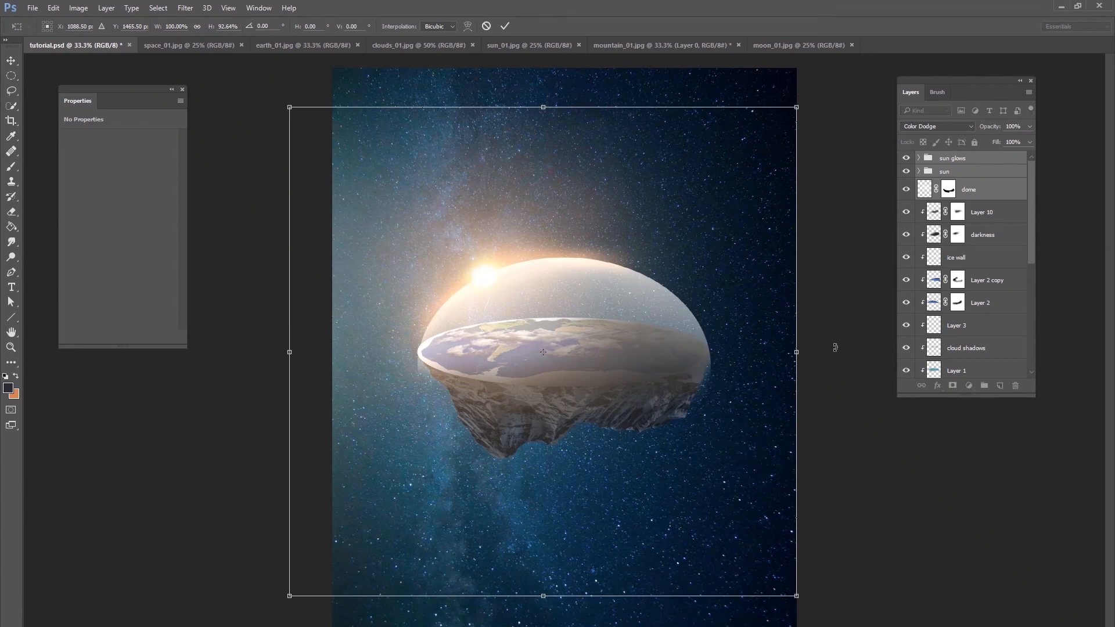
drag(798, 351, 791, 351)
- Nudge the transformed dome and sun up and slightly right to X 1084.5 px, Y 1423.5 px
key(Up)
key(Up)
key(Up)
key(Up)
key(Up)
key(Up)
key(Up)
key(Up)
key(Up)
key(Up)
key(Up)
key(Up)
key(Up)
key(Up)
key(Up)
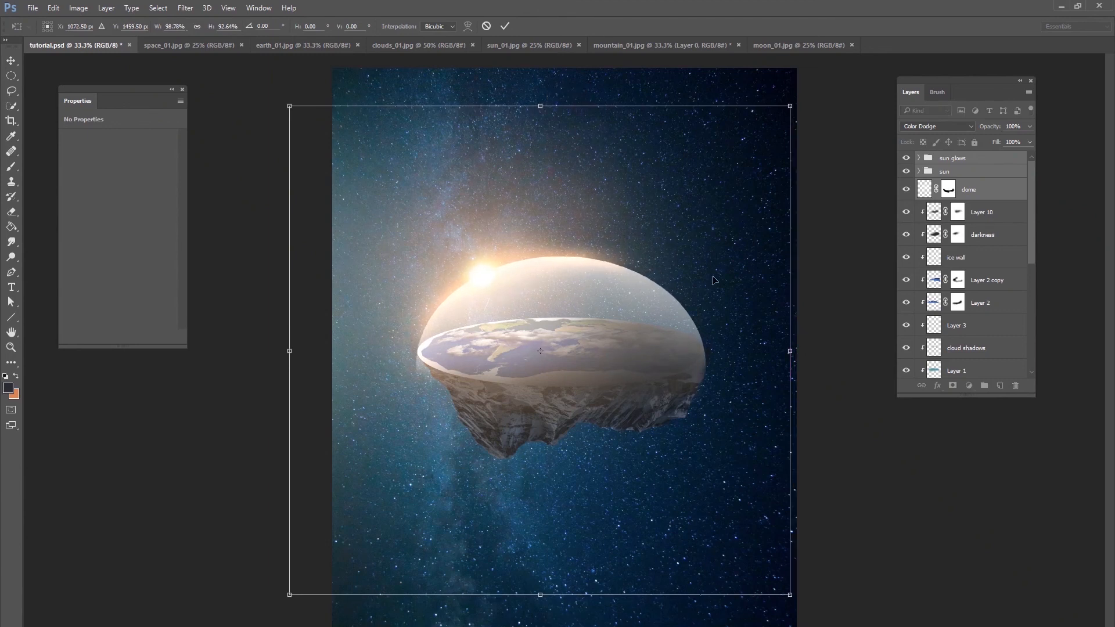
key(Up)
key(Up)
key(Up)
key(Up)
key(Up)
key(Up)
key(Up)
key(Up)
key(Up)
key(Up)
key(Up)
key(Up)
key(Up)
key(Up)
key(Up)
key(Up)
key(Up)
key(Up)
key(Up)
key(Up)
key(Right)
key(Right)
key(Right)
key(Right)
key(Right)
key(Right)
key(Right)
key(Right)
key(Right)
key(Right)
key(Right)
key(Right)
key(Up)
key(Up)
key(Up)
key(Up)
key(Up)
key(Up)
key(Up)
key(Up)
key(Up)
key(Up)
key(Up)
key(Up)
key(Up)
key(Up)
key(Up)
key(Up)
key(Up)
key(Up)
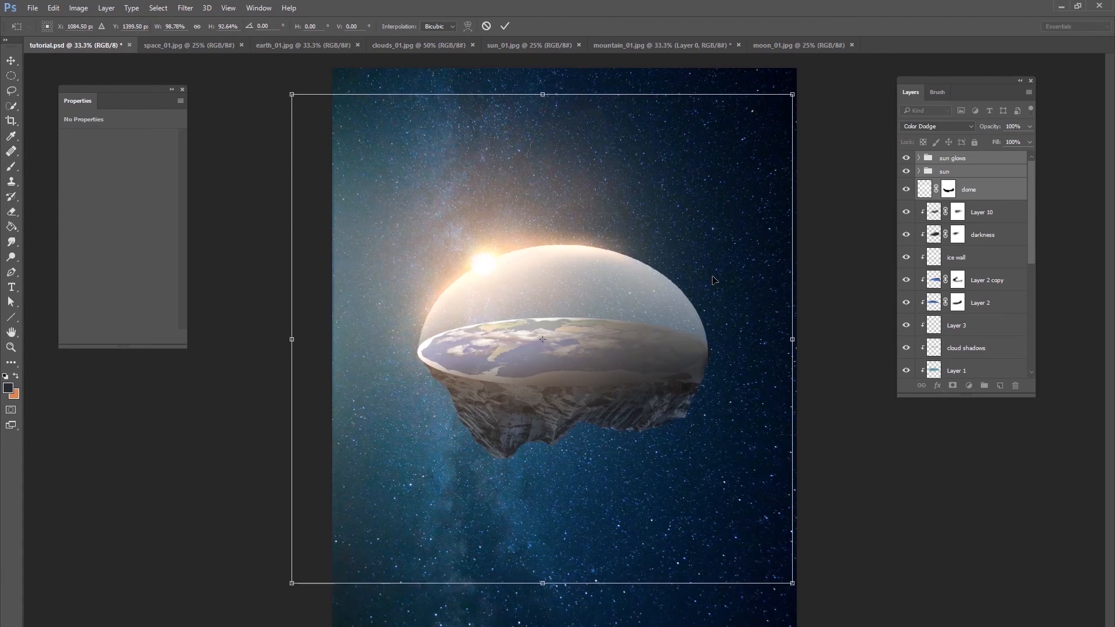
key(Down)
key(Down)
key(Down)
key(Down)
key(Down)
key(Down)
key(Down)
key(Down)
key(Down)
key(Down)
key(Down)
key(Down)
key(Down)
key(Down)
key(Down)
key(Down)
key(Down)
key(Down)
key(Down)
key(Down)
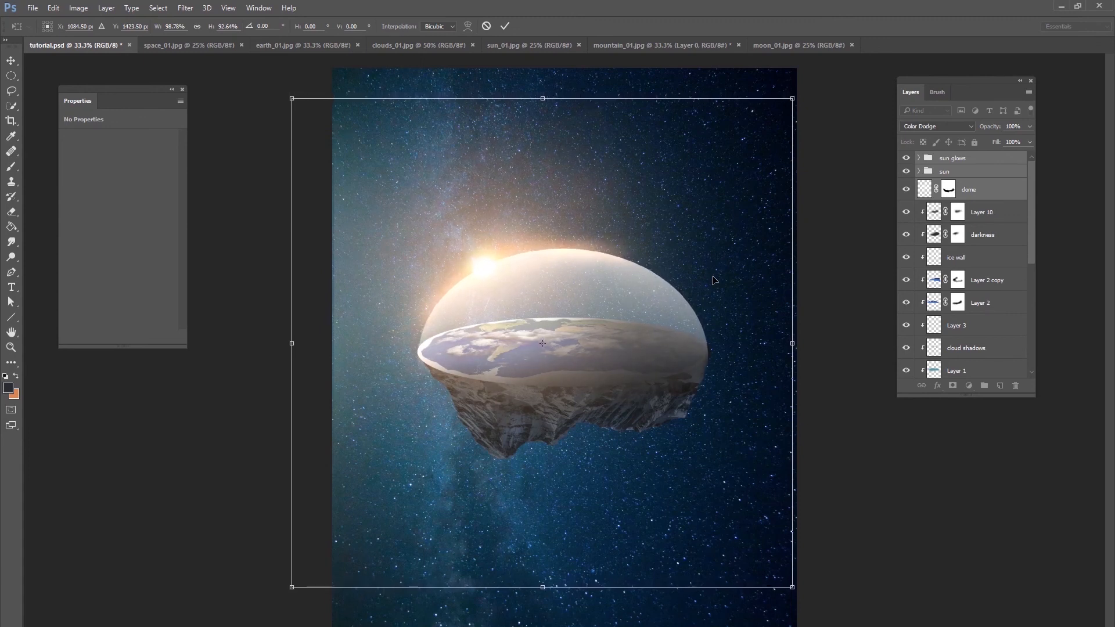
- Widen the dome and sun to 99.89%, fine-tune their position to X 1087 px, Y 1423.5 px, and apply the transform
drag(791, 344, 795, 344)
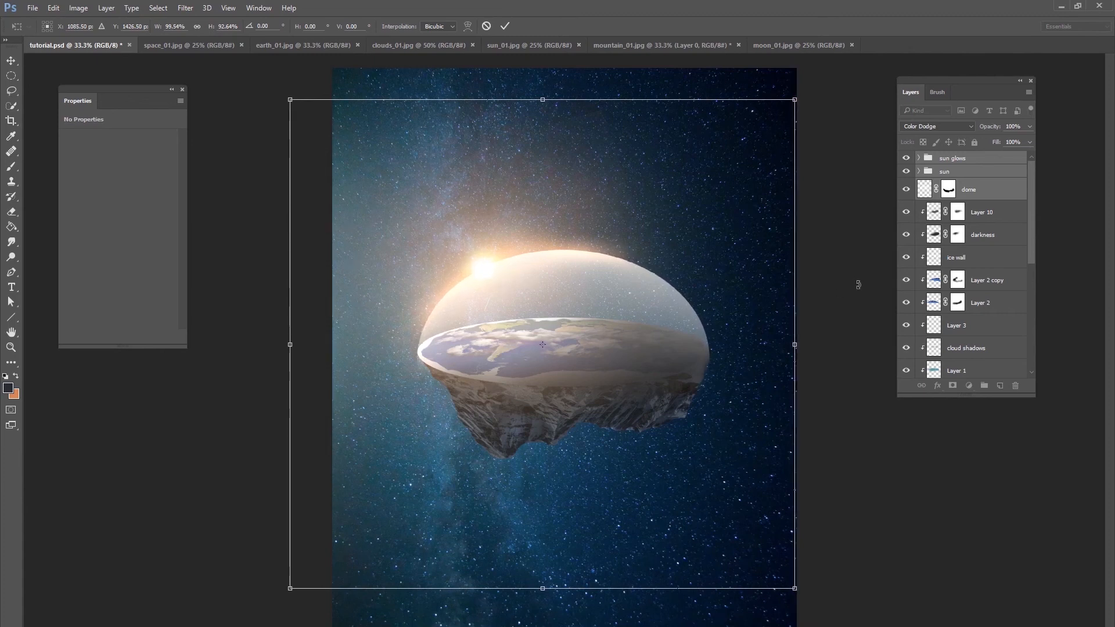
drag(795, 344, 797, 343)
key(Left)
key(Left)
key(Up)
key(Right)
click(505, 25)
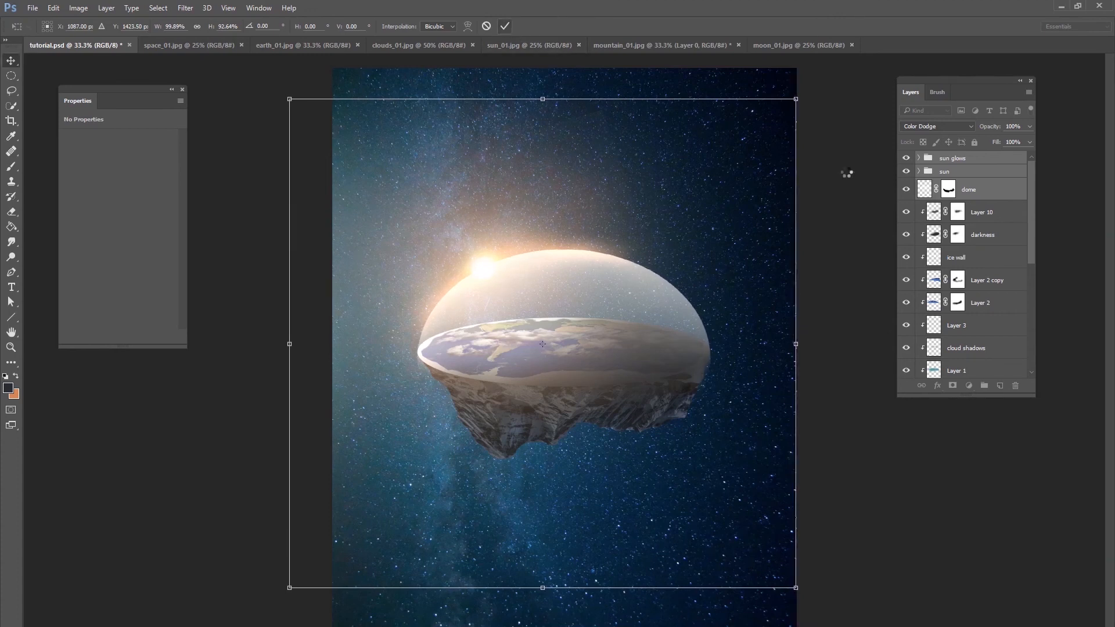
- Touch up the dome's mask at the disc's right edge with a soft black brush of 77 px
click(957, 196)
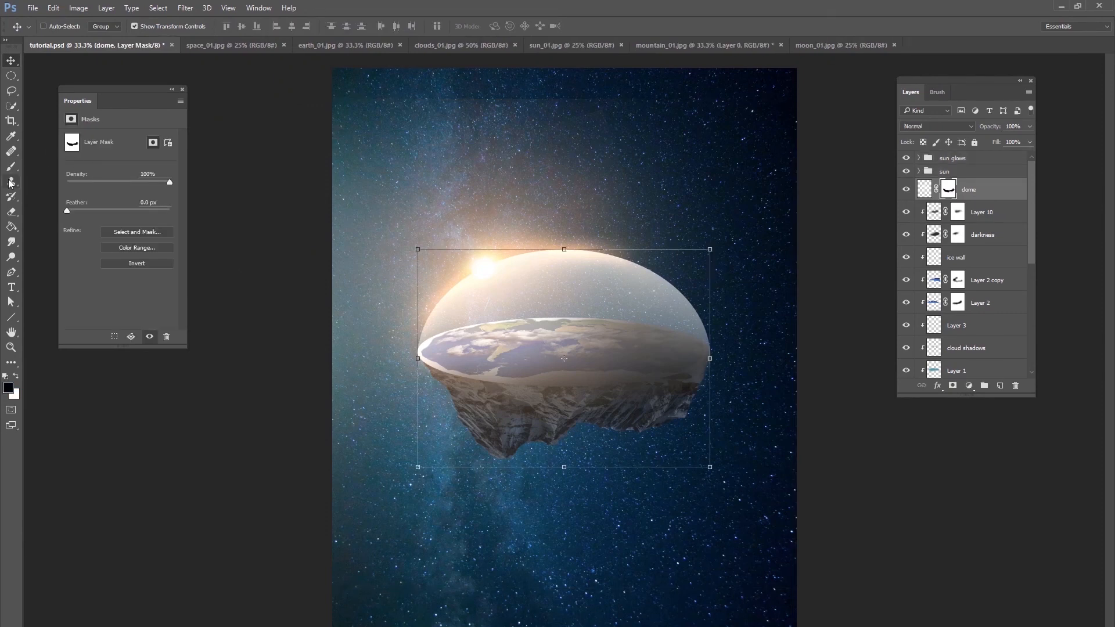
key(b)
right_click(723, 373)
drag(824, 406, 817, 406)
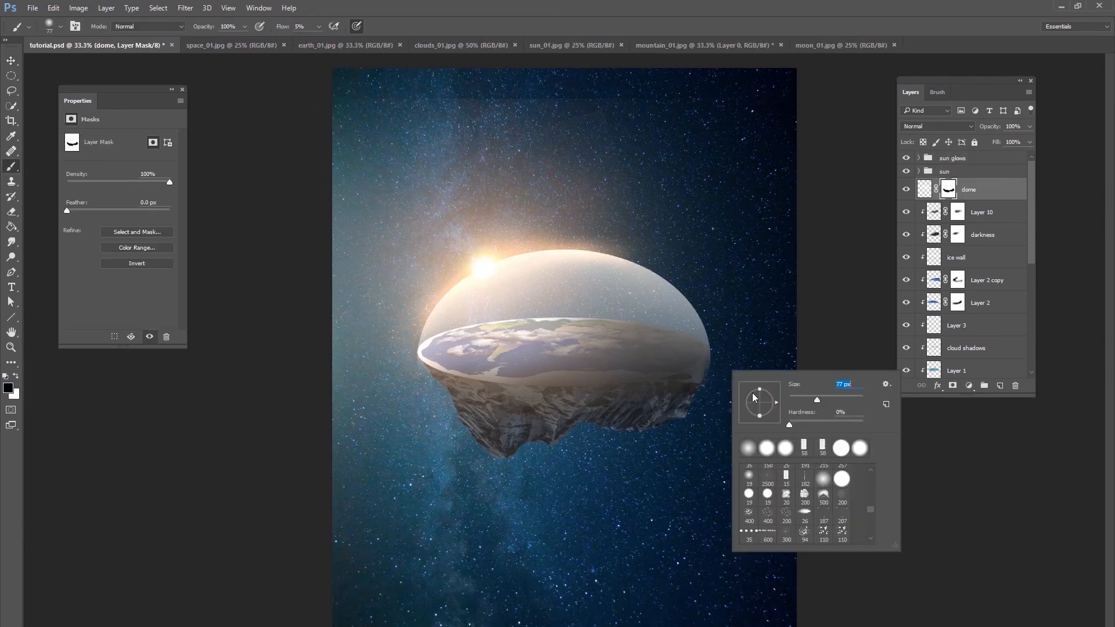
click(721, 374)
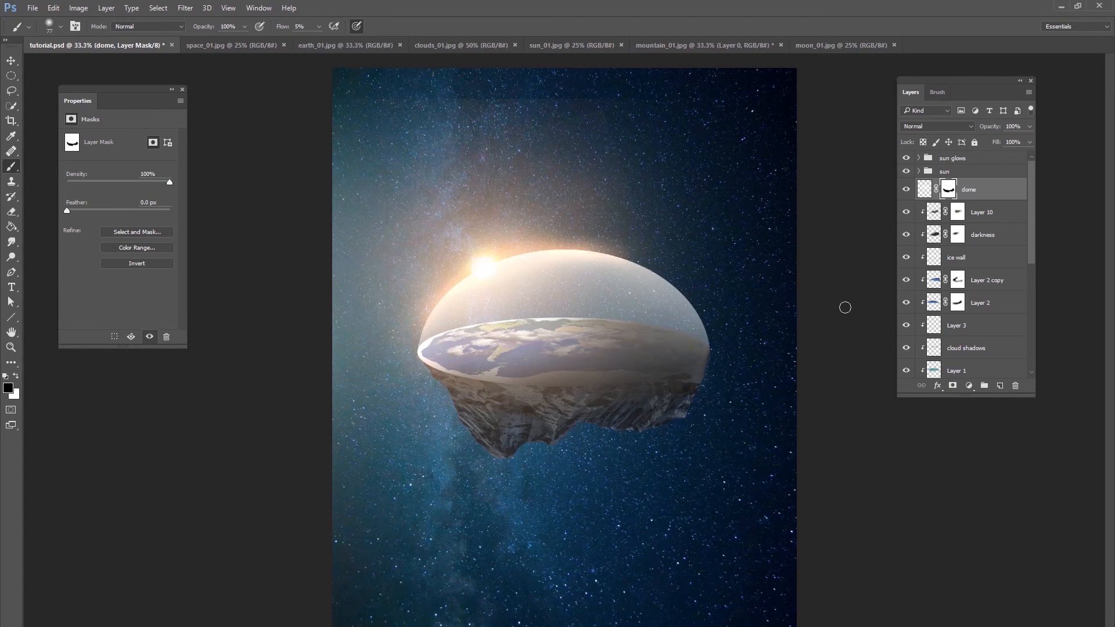
- Inspect the sun group's effect on the image and add a layer mask to its Layer 9
click(906, 171)
click(906, 171)
click(919, 171)
click(906, 189)
click(906, 189)
click(959, 189)
click(953, 385)
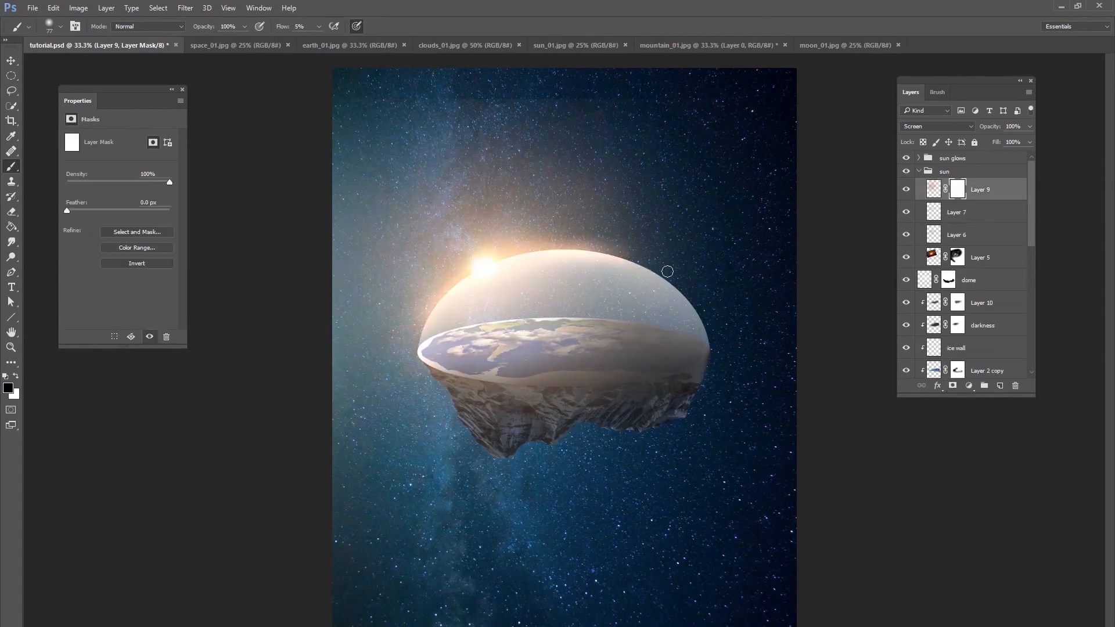
- Paint Layer 9's mask with a large soft black brush of 511 px over the sky above the dome and below the disc's right side
right_click(668, 268)
drag(670, 267, 683, 268)
mouse_move(441, 102)
mouse_down()
mouse_move(384, 98)
mouse_move(740, 159)
mouse_up()
mouse_move(689, 484)
mouse_down()
mouse_move(393, 544)
mouse_move(738, 508)
mouse_move(782, 447)
mouse_up()
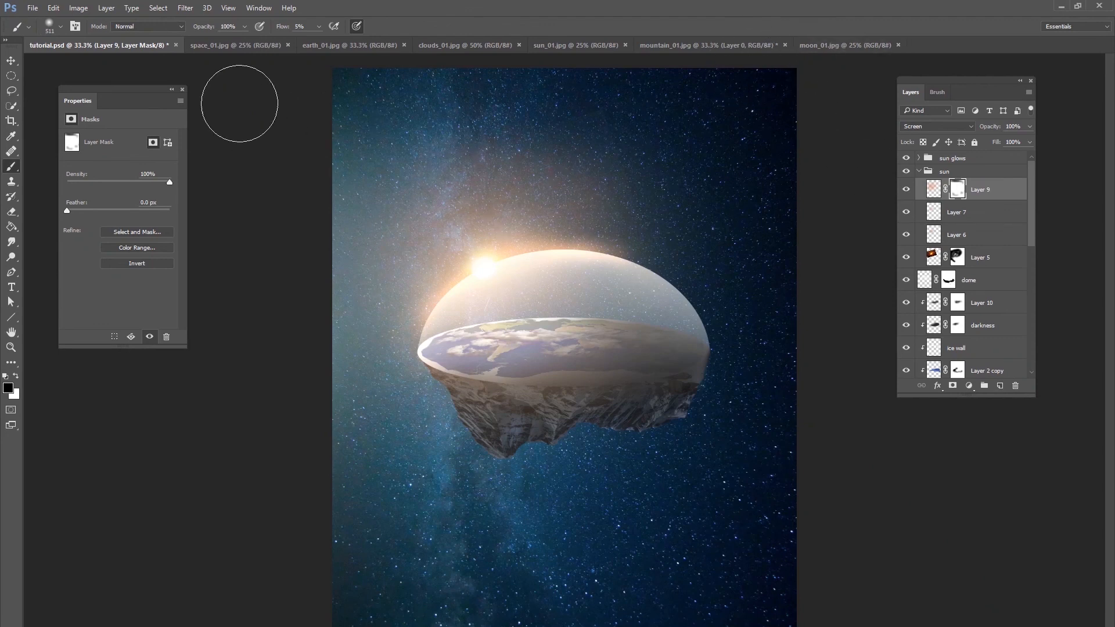
- Switch to moon_01.jpg and outline the moon with a circular Elliptical Marquee selection for copying
click(845, 45)
right_click(18, 76)
click(87, 86)
drag(598, 311, 700, 411)
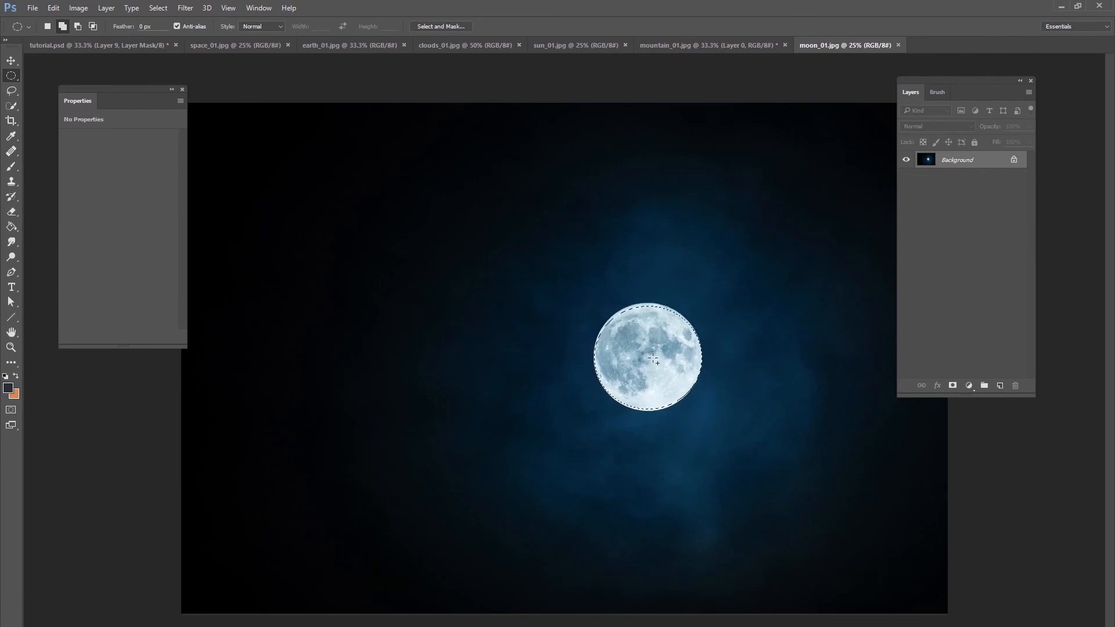
- Paste the copied moon into tutorial.psd directly above Layer 10 and name its layer moon
click(122, 44)
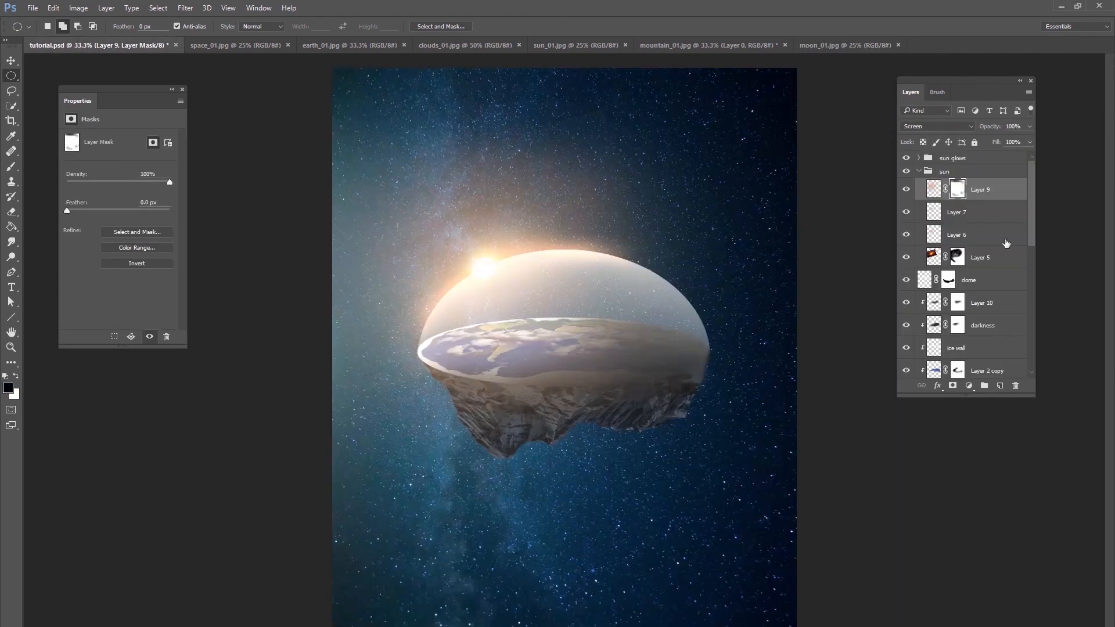
click(919, 172)
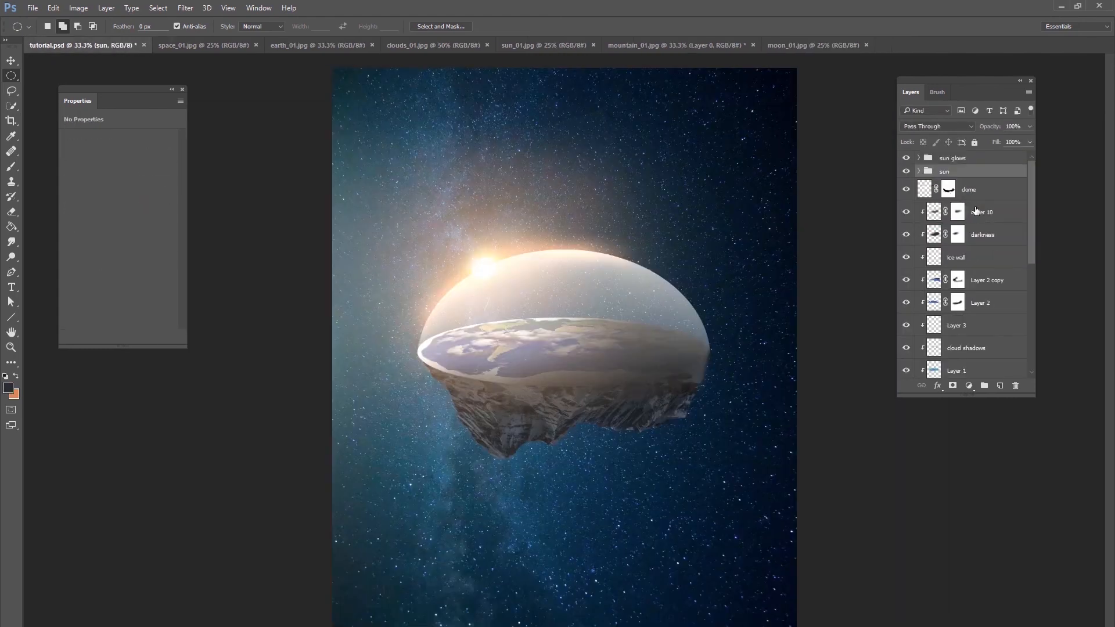
click(976, 212)
key(ctrl+v)
double_click(948, 214)
text(moon)
key(Return)
- Shrink the moon to 10.48% width and 9.13% height and place it inside the dome at X 1526 px, Y 1222.5 px
drag(82, 92, 68, 83)
key(v)
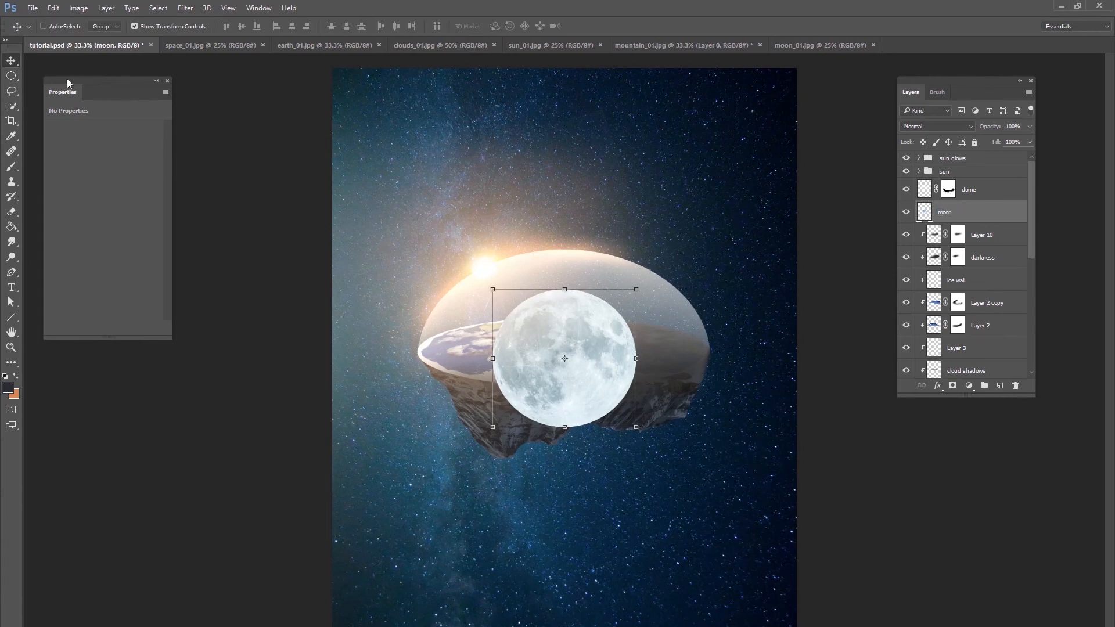
mouse_move(636, 290)
mouse_down()
mouse_move(517, 402)
mouse_move(635, 302)
mouse_up()
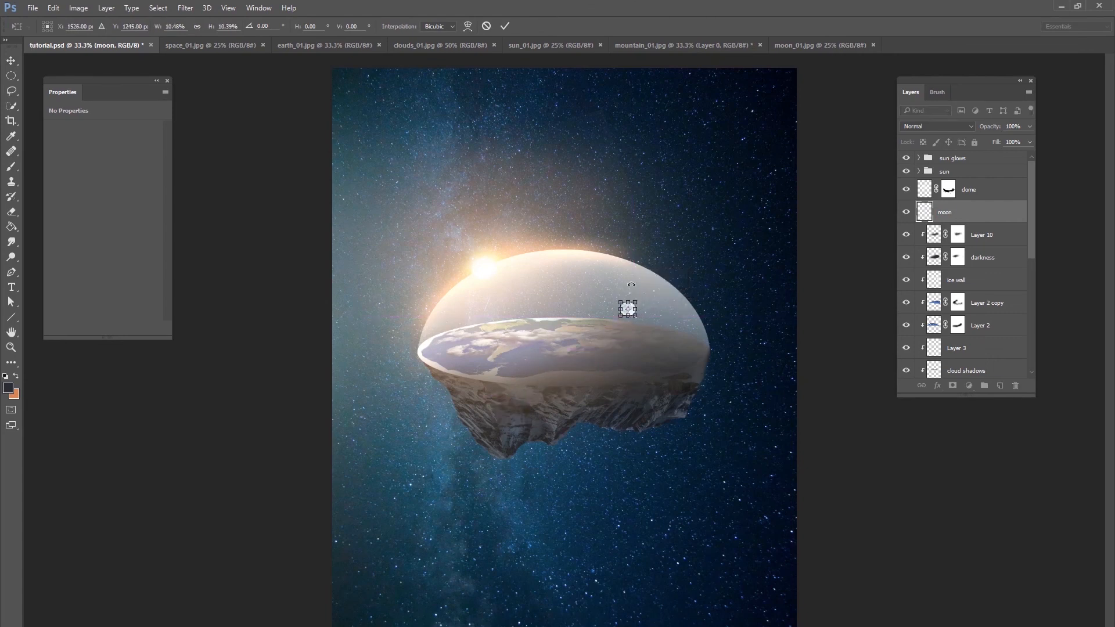
key(Up)
key(Up)
key(Up)
key(Up)
key(Up)
key(Up)
key(Up)
key(Up)
key(Up)
key(Up)
key(Up)
key(Up)
key(Up)
key(Up)
key(Up)
key(Up)
key(Up)
key(Up)
key(Up)
key(Up)
drag(627, 293, 627, 298)
- Reduce the moon further, raise it slightly higher inside the dome, and apply the transform
scroll(617, 289, up, 5)
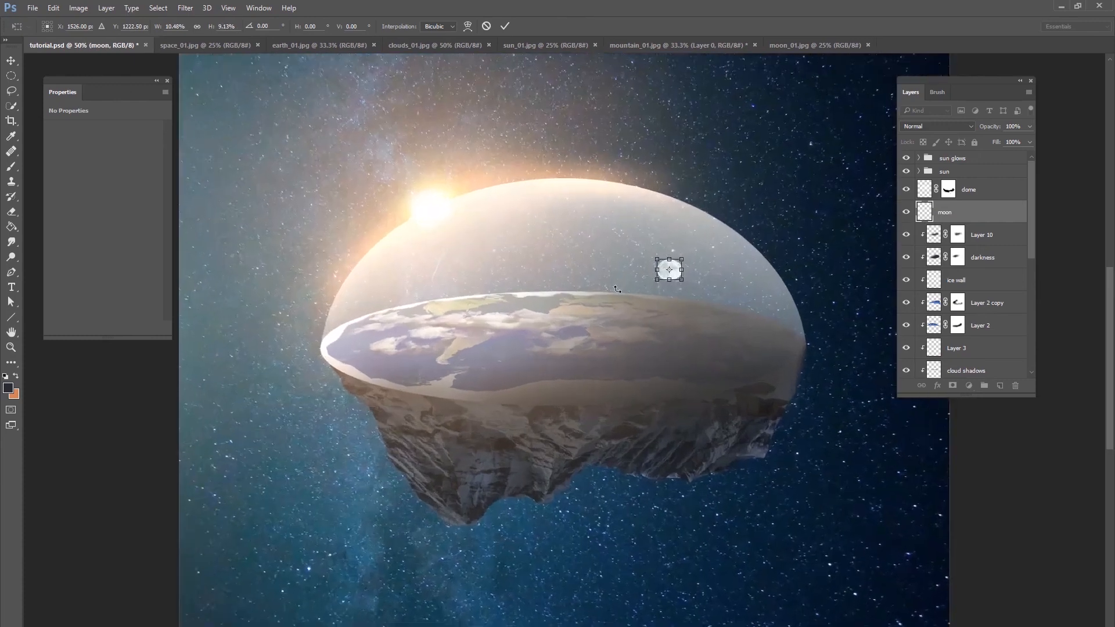
scroll(618, 290, down, 5)
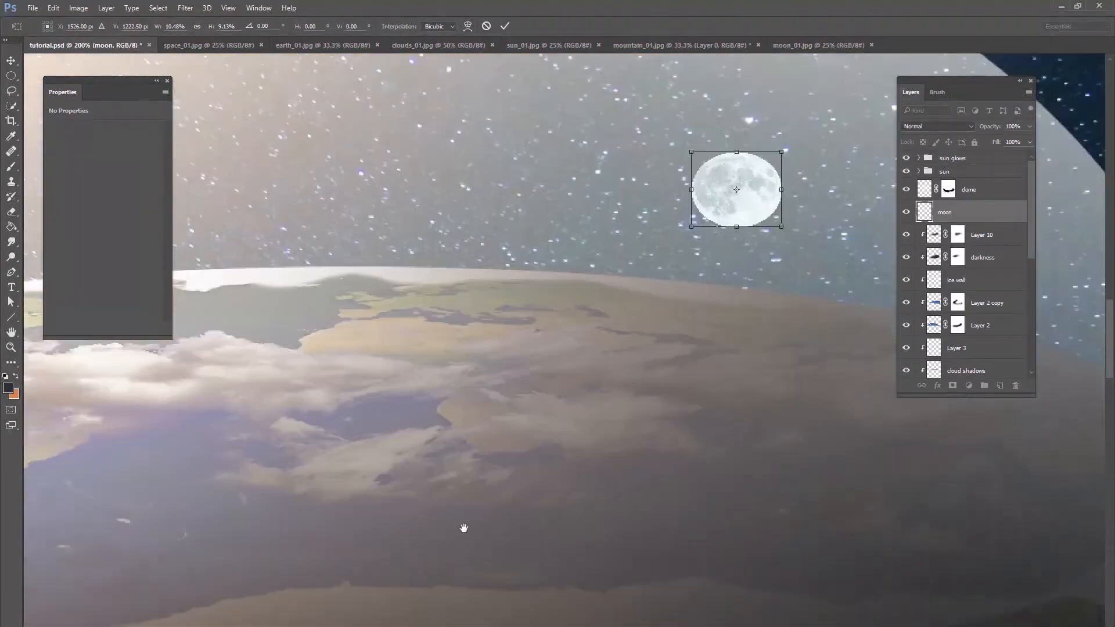
drag(678, 221, 708, 168)
drag(697, 175, 696, 138)
click(504, 26)
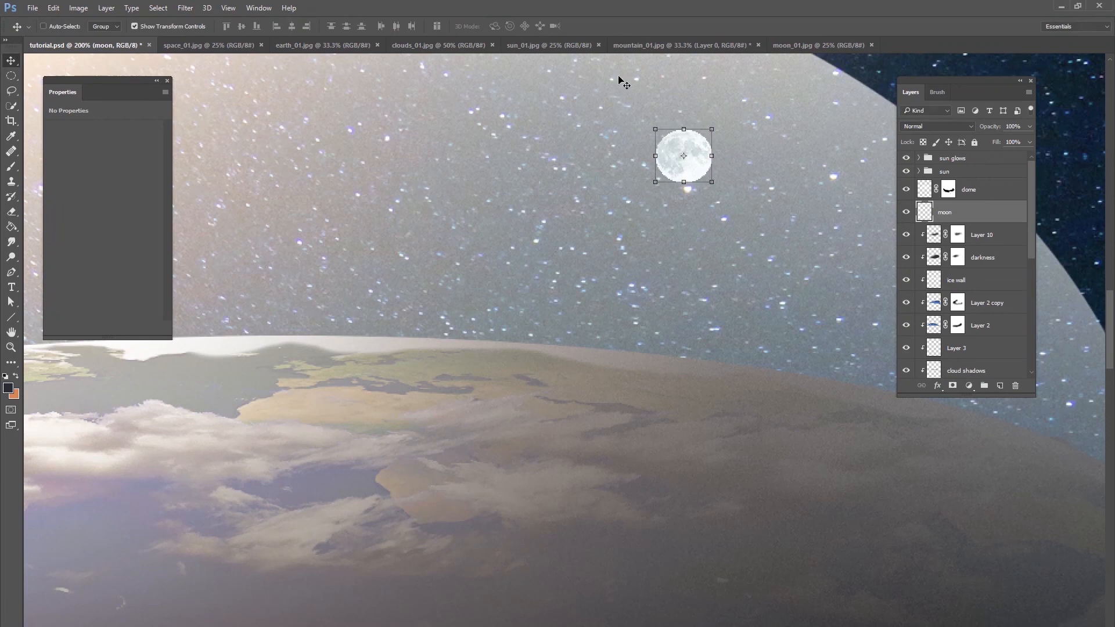
- Add a Levels adjustment clipped to the moon layer and lower its white output level to 62
click(968, 386)
click(985, 457)
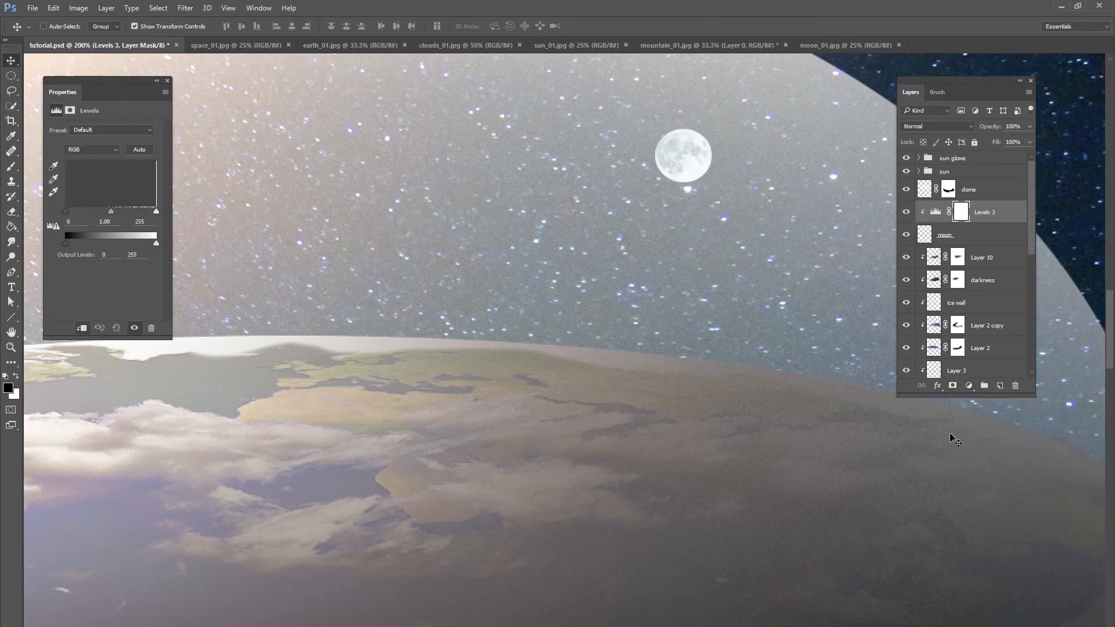
mouse_move(152, 246)
mouse_down()
mouse_move(79, 244)
mouse_move(97, 248)
mouse_move(89, 243)
mouse_up()
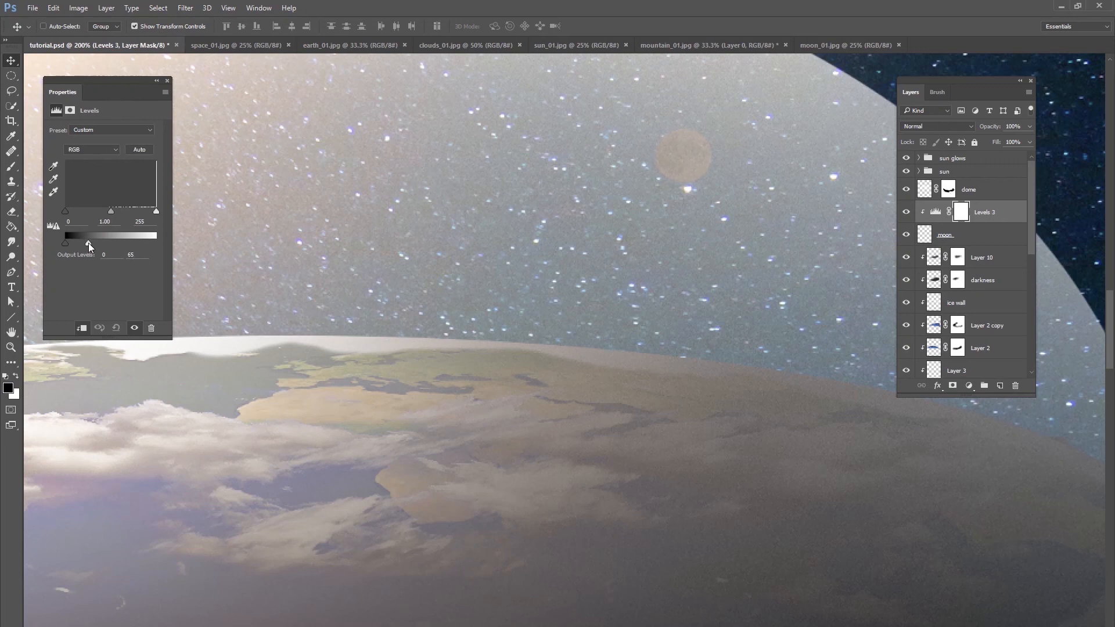
- Paint the Levels mask along the moon's left edge with a soft black brush of 45 px to form a lit crescent
key(b)
right_click(708, 264)
click(726, 250)
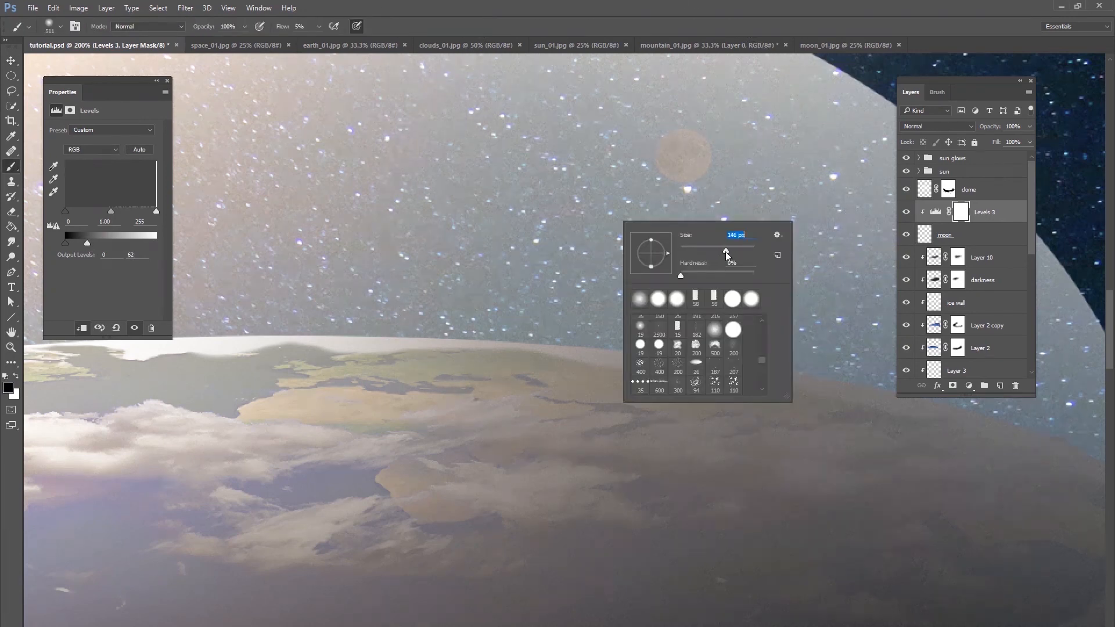
drag(720, 251, 713, 251)
key(Return)
key(ctrl+plus)
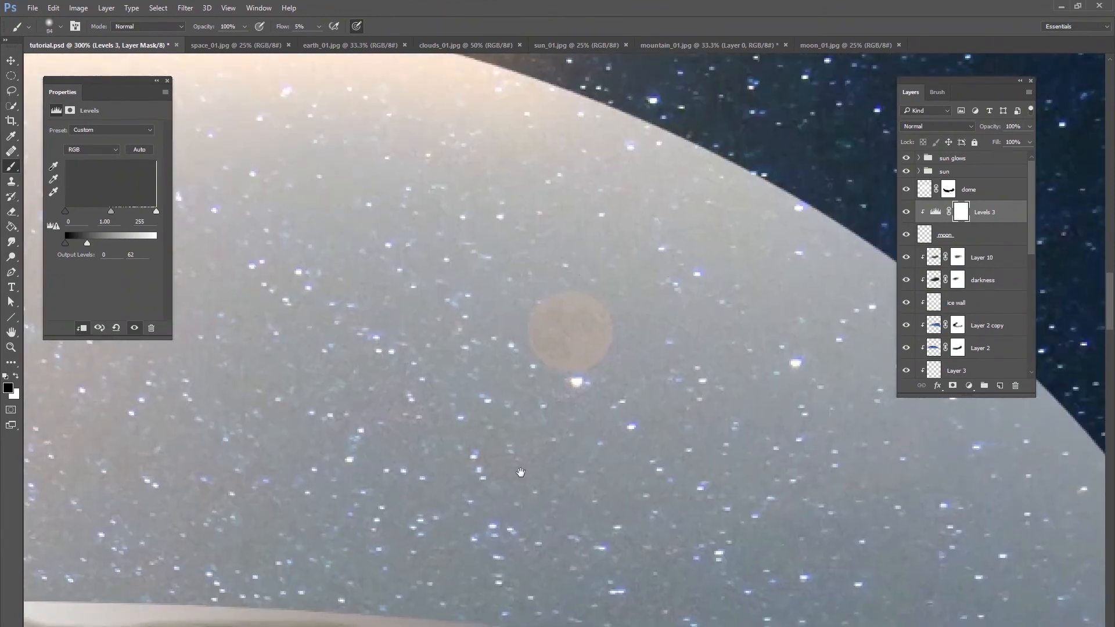
right_click(652, 339)
drag(651, 336, 638, 336)
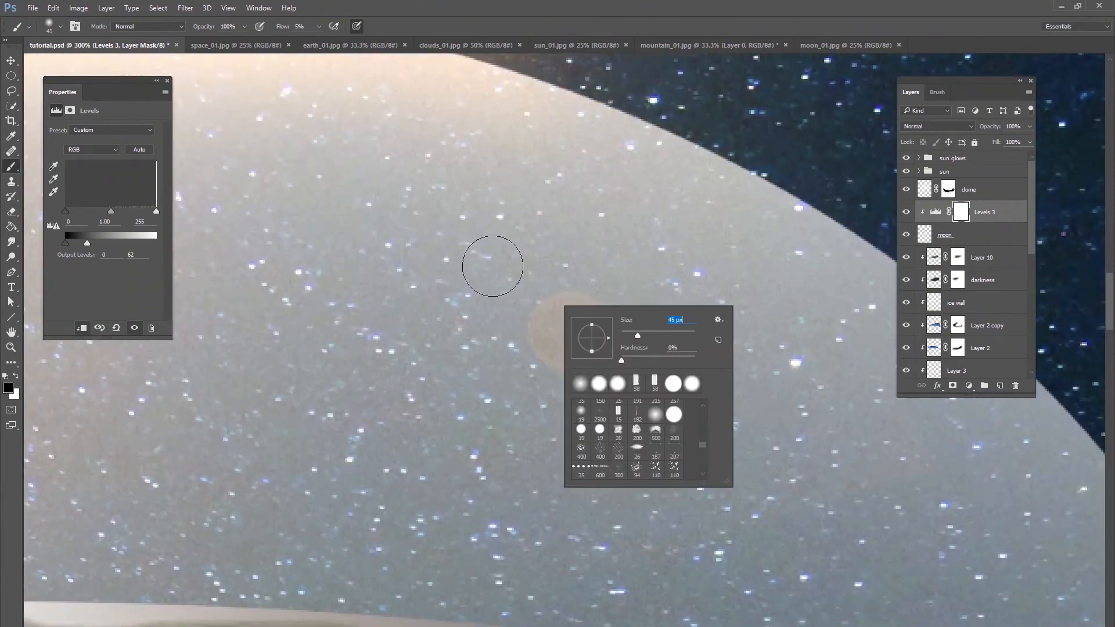
key(Return)
mouse_move(501, 312)
mouse_down()
mouse_move(494, 338)
mouse_move(506, 361)
mouse_move(497, 359)
mouse_move(542, 392)
mouse_move(508, 343)
mouse_move(521, 307)
mouse_move(524, 340)
mouse_move(525, 322)
mouse_move(569, 270)
mouse_move(538, 278)
mouse_move(513, 328)
mouse_move(514, 374)
mouse_move(505, 336)
mouse_move(552, 260)
mouse_move(551, 346)
mouse_move(577, 264)
mouse_move(522, 290)
mouse_move(501, 330)
mouse_move(519, 385)
mouse_move(520, 360)
mouse_move(558, 391)
mouse_up()
key(ctrl+0)
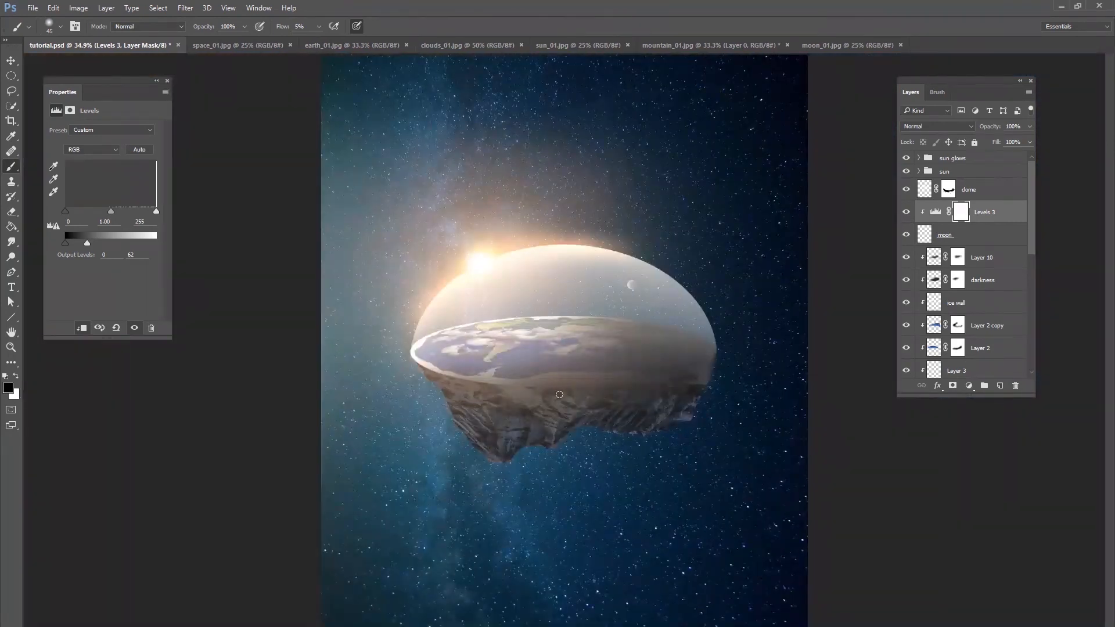
key(ctrl+1)
drag(559, 394, 403, 503)
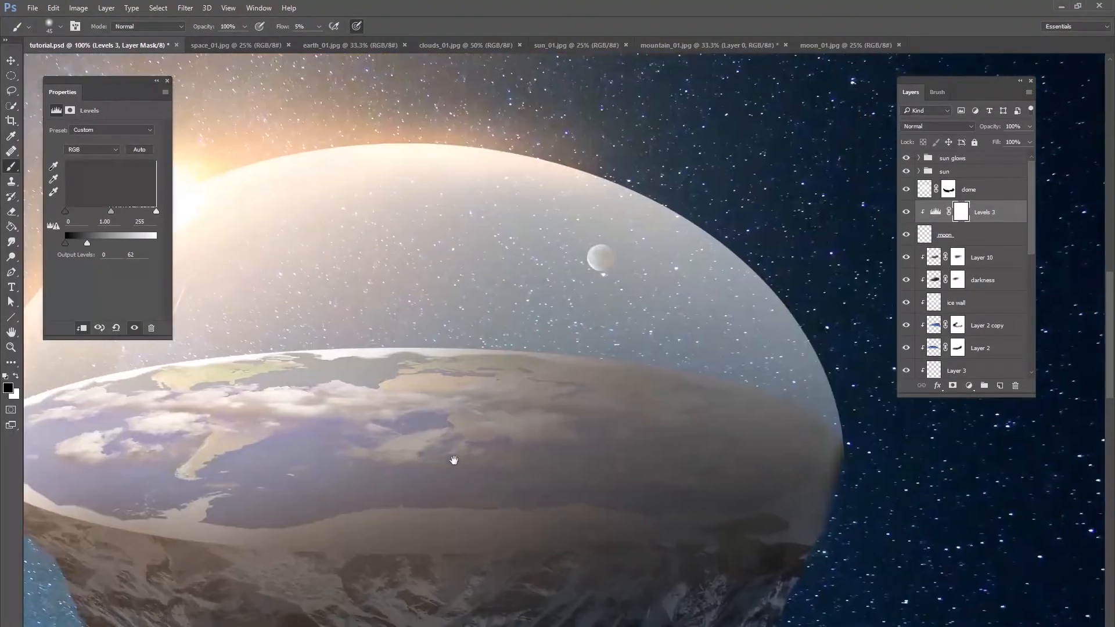
- Add a new layer clipped above Levels 3, brush over the moon's right side, and set the layer to Multiply
click(999, 385)
key(ctrl+alt+g)
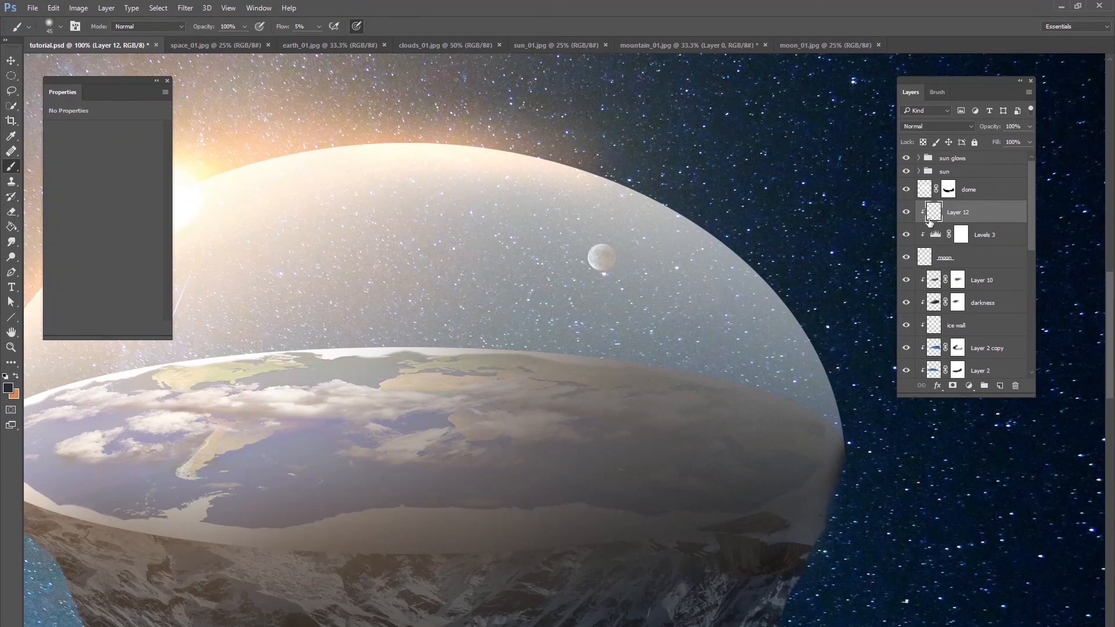
drag(617, 271, 620, 259)
click(936, 126)
click(921, 169)
- Brush more shading over the moon on Layer 12 at 21% flow and add a layer mask
click(319, 26)
mouse_move(617, 241)
mouse_down()
mouse_move(595, 288)
mouse_move(615, 251)
mouse_move(609, 279)
mouse_move(598, 277)
mouse_move(609, 247)
mouse_move(603, 268)
mouse_move(601, 256)
mouse_move(615, 244)
mouse_move(597, 277)
mouse_move(624, 264)
mouse_up()
click(952, 386)
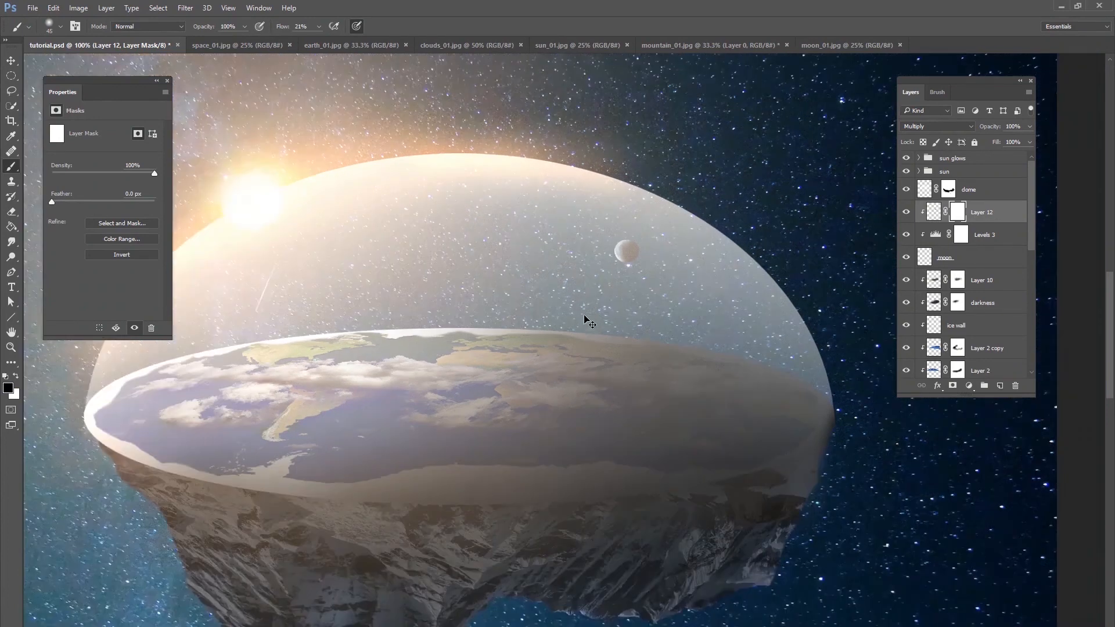
- Group Layer 12, Levels 3 and the moon layer, and name the group moon
key(ctrl+0)
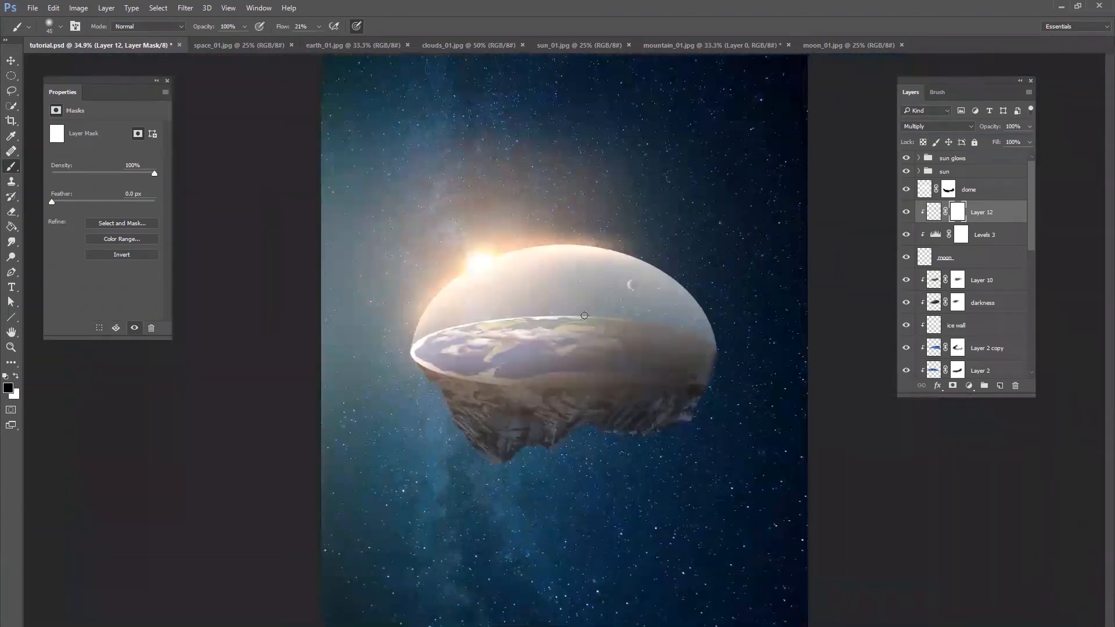
shift+click(988, 234)
shift+click(977, 257)
key(ctrl+g)
double_click(938, 203)
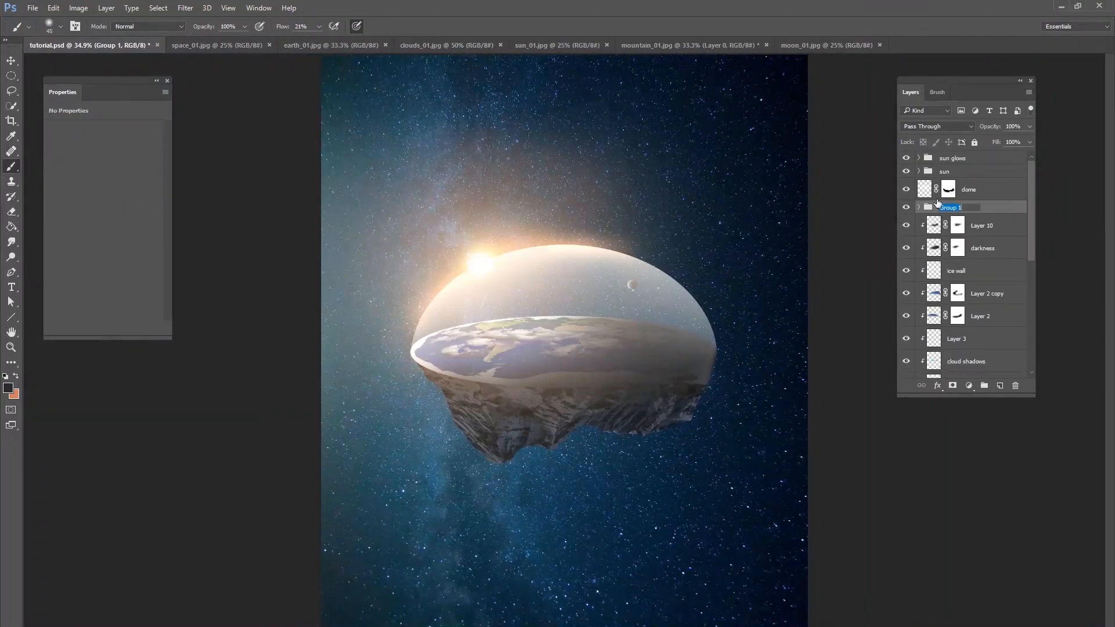
key(Return)
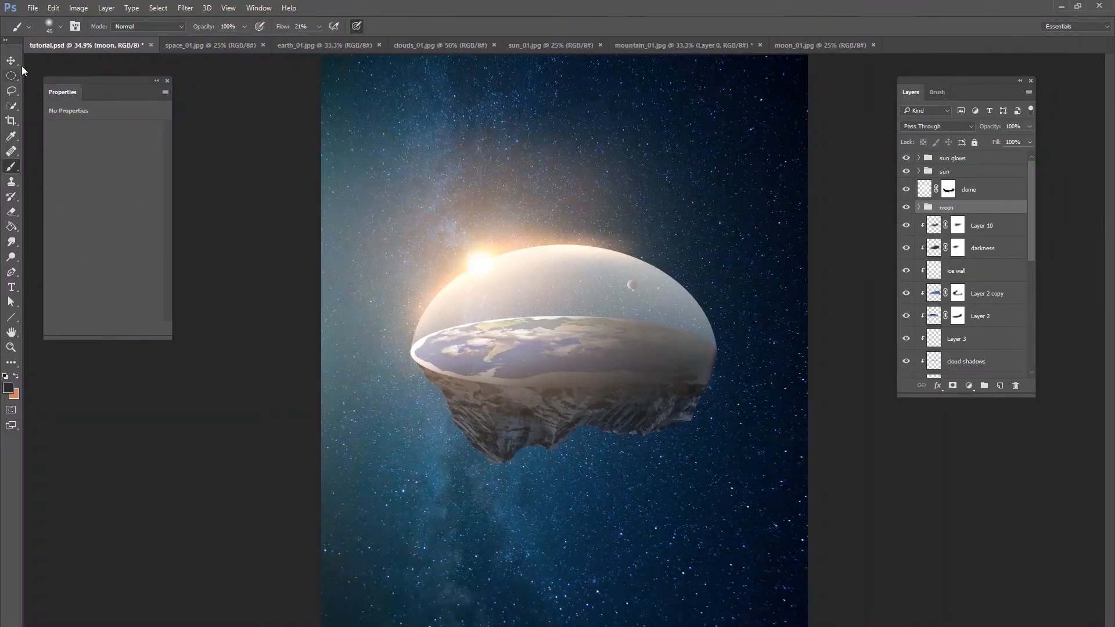
- Move the moon group slightly lower inside the dome
key(v)
drag(639, 275, 638, 281)
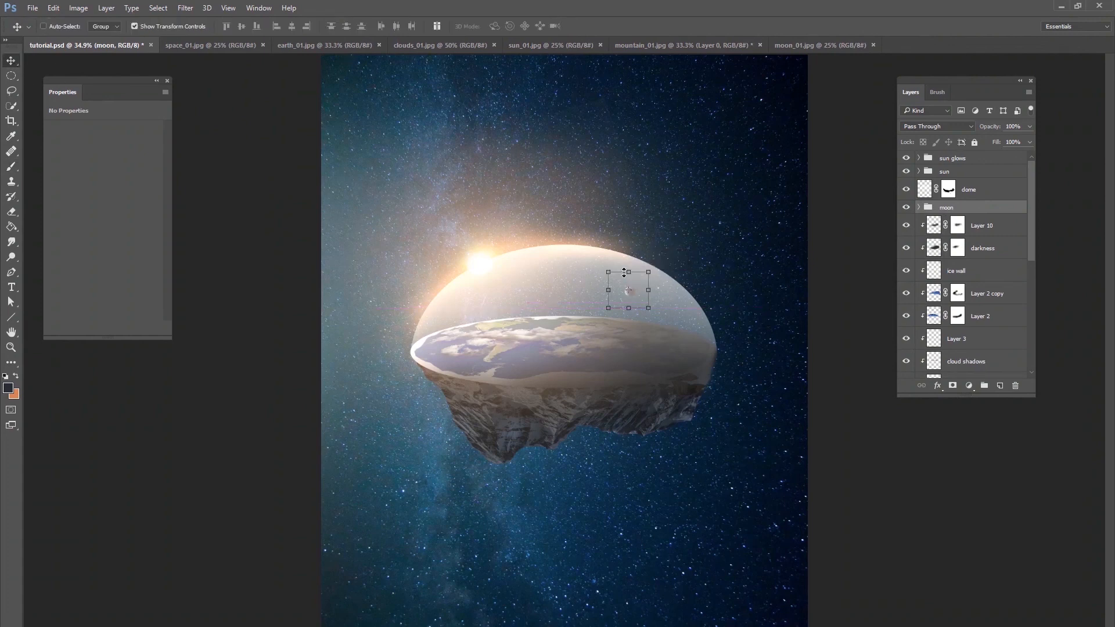
key(shift+Up)
click(1000, 292)
click(1021, 269)
- Add a Selective Color adjustment above the sun glows group and reduce cyan and magenta in its Cyans range
click(970, 158)
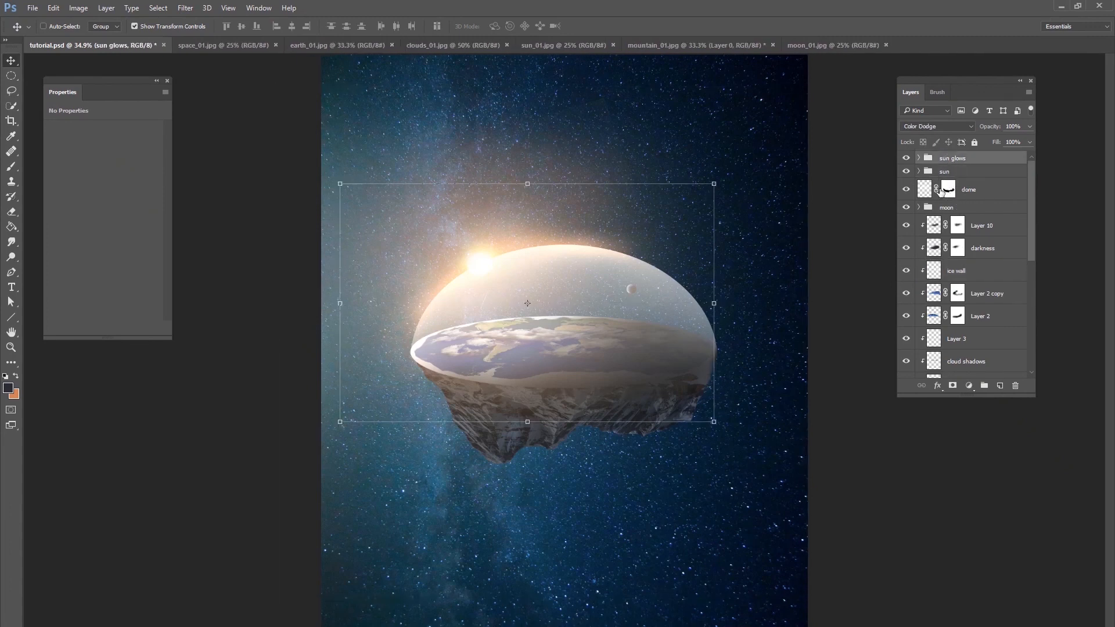
click(960, 384)
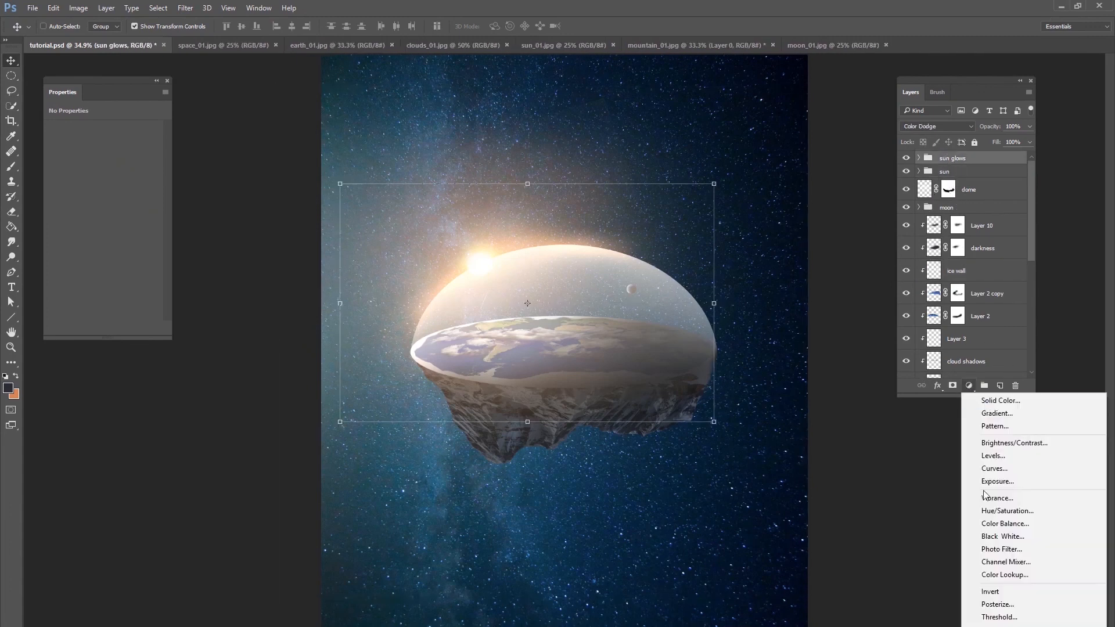
click(997, 619)
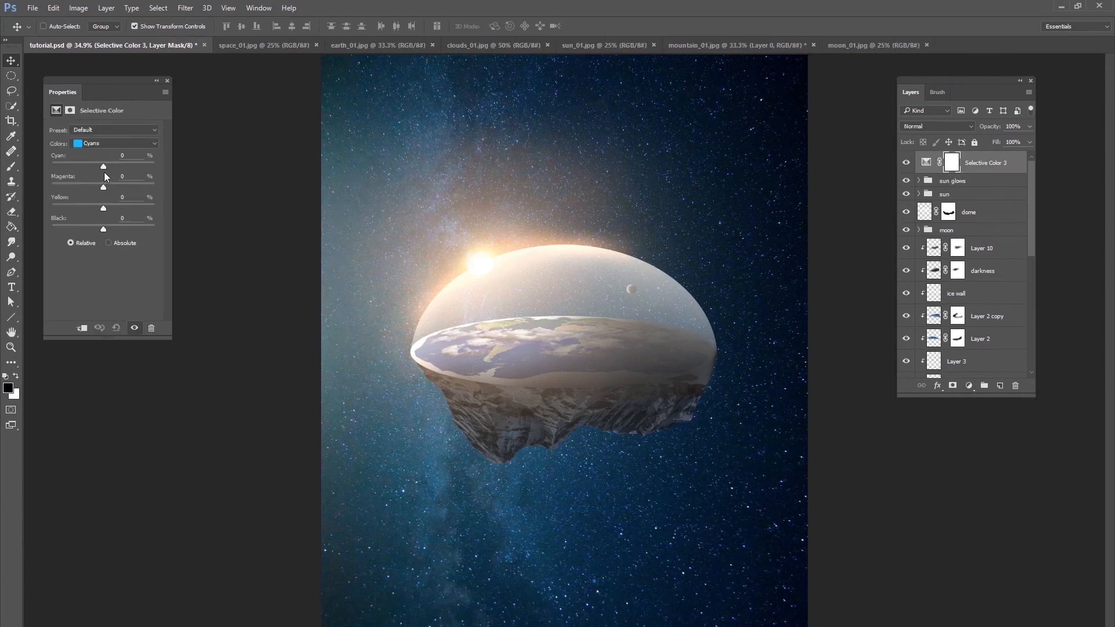
drag(103, 166, 65, 167)
drag(95, 187, 85, 188)
- Add a Gradient Map above Selective Color 3 and set its light-end stop to blue #6fb5eb at location 99%
click(968, 386)
click(987, 615)
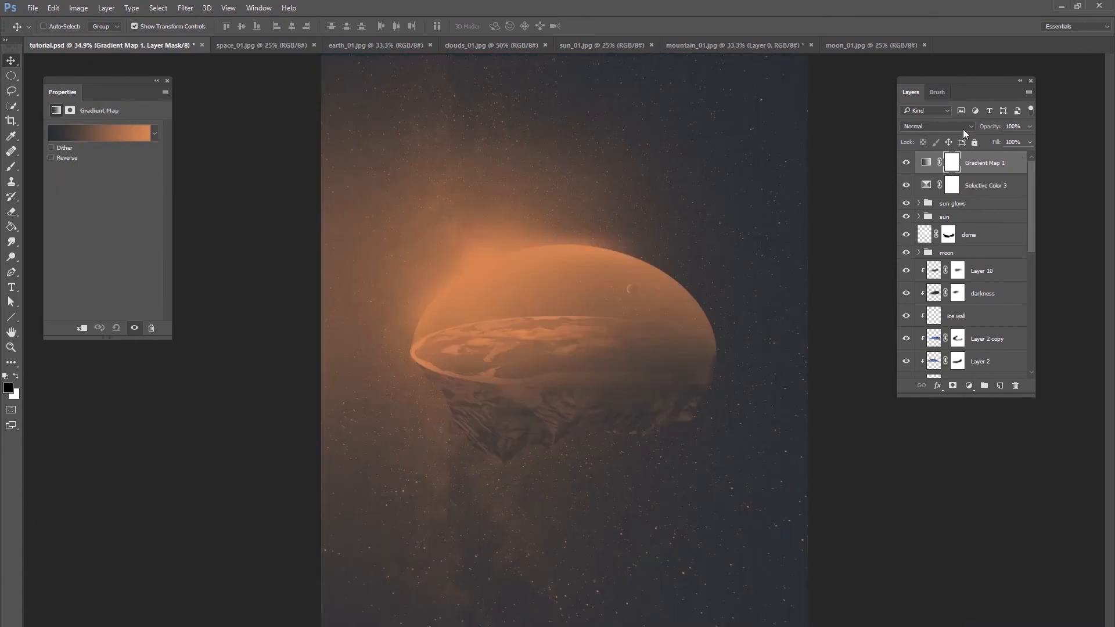
click(122, 134)
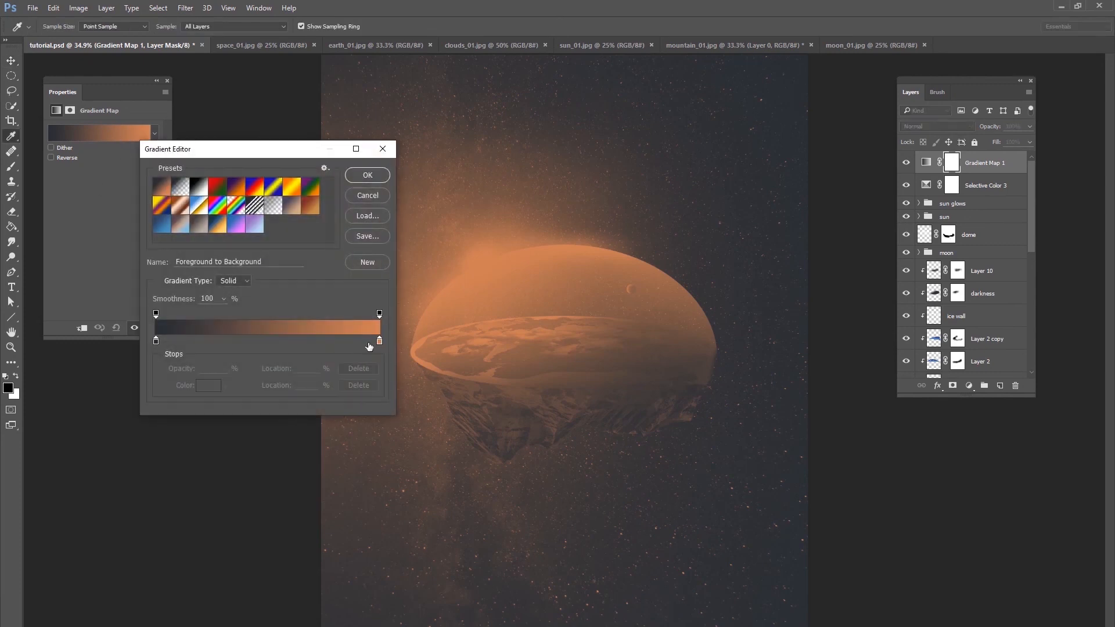
drag(379, 341, 378, 342)
click(208, 385)
click(649, 263)
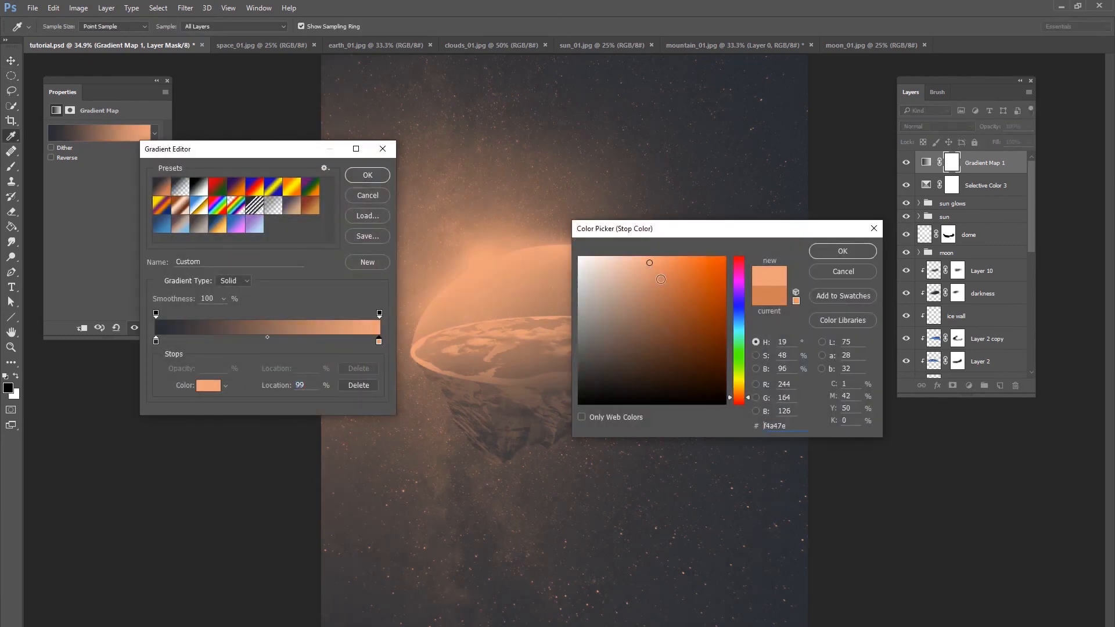
drag(732, 330, 734, 321)
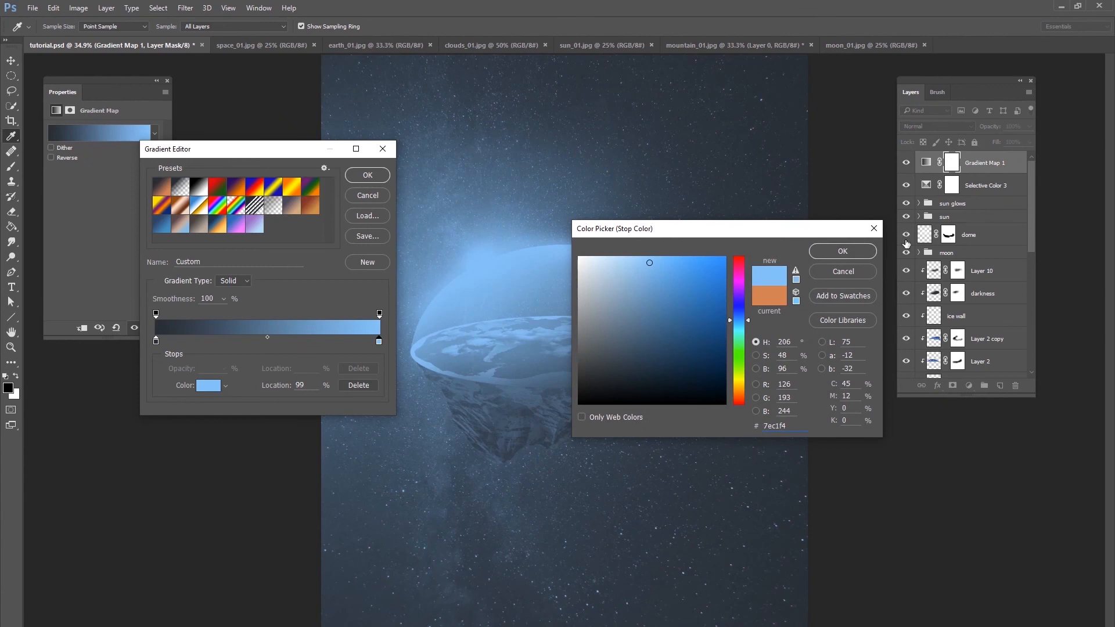
click(835, 251)
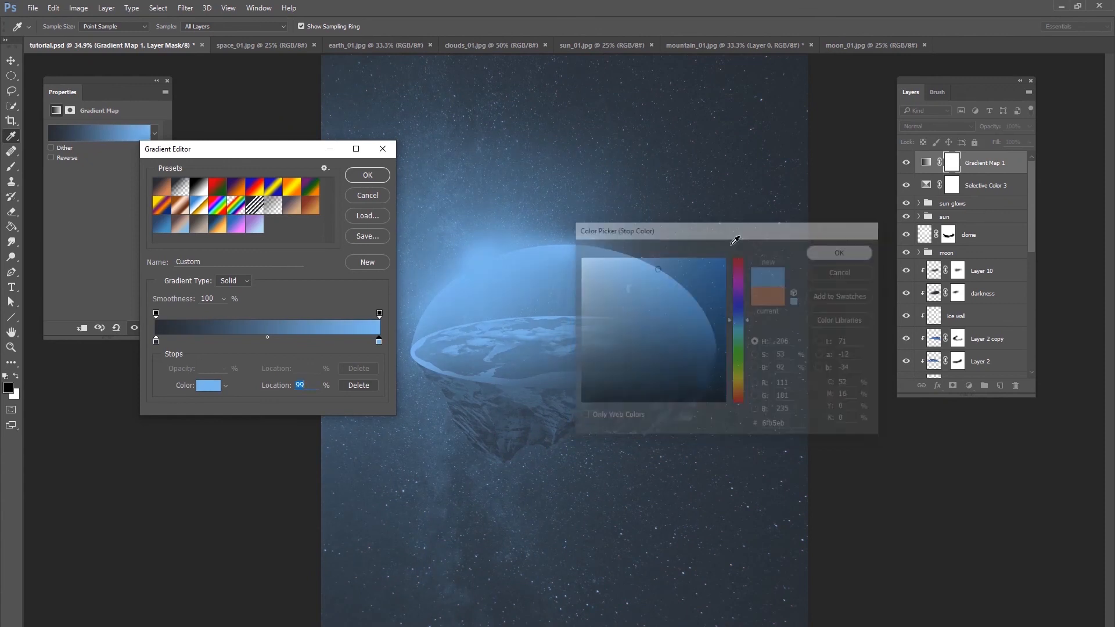
click(367, 178)
- Blend the Gradient Map in Overlay mode and change its light-end stop to a soft orange near #eb906c
click(934, 126)
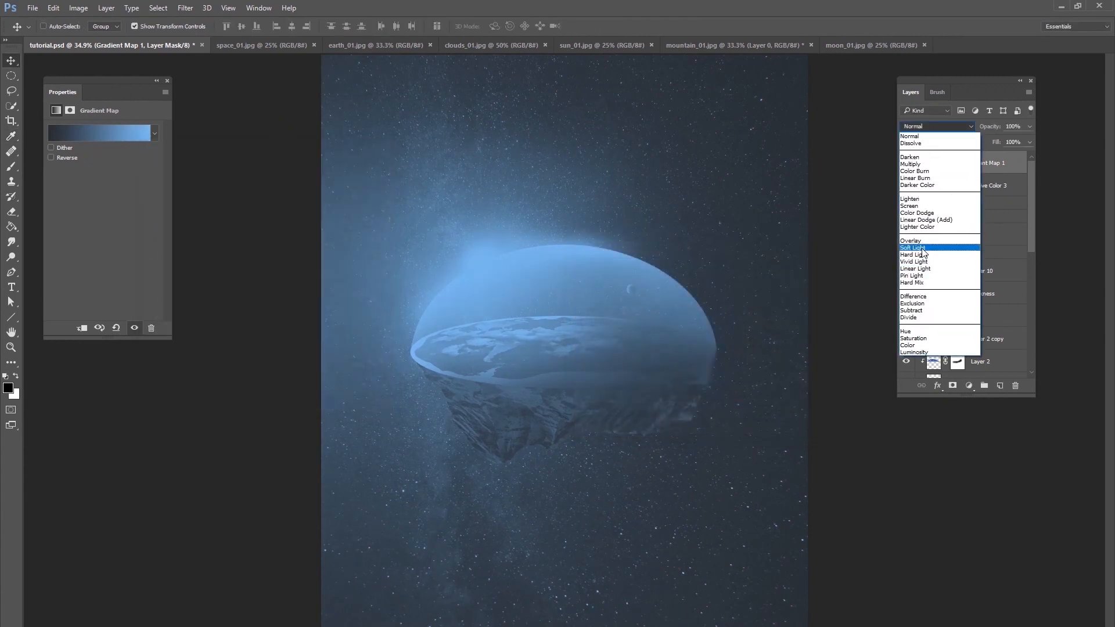
click(955, 242)
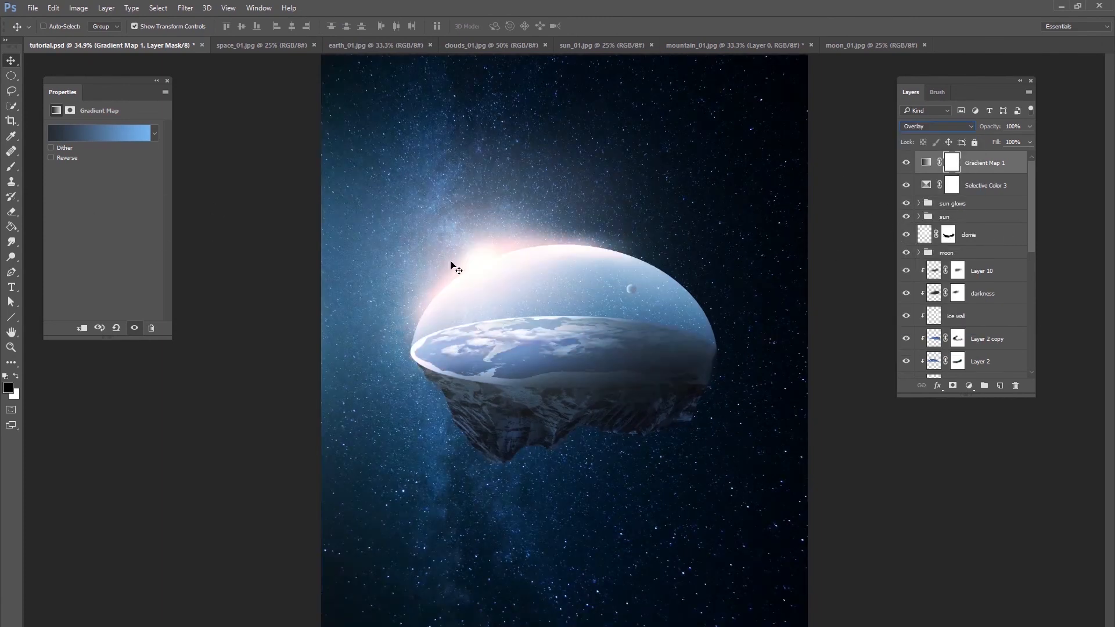
click(136, 134)
click(379, 341)
click(209, 386)
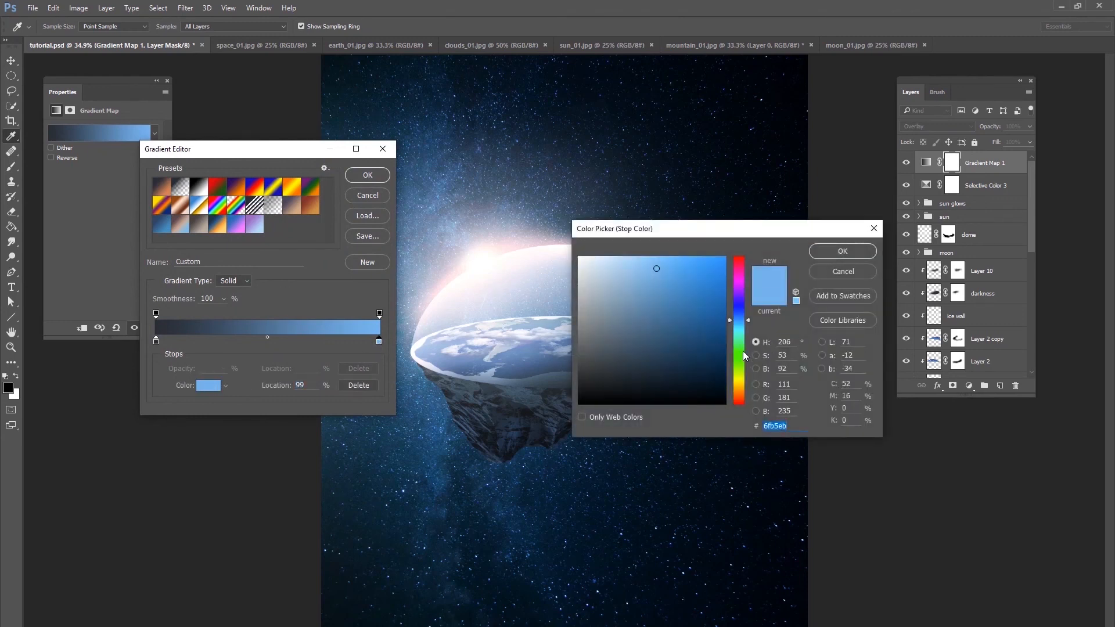
drag(745, 355, 745, 385)
drag(737, 388, 738, 398)
drag(668, 292, 658, 268)
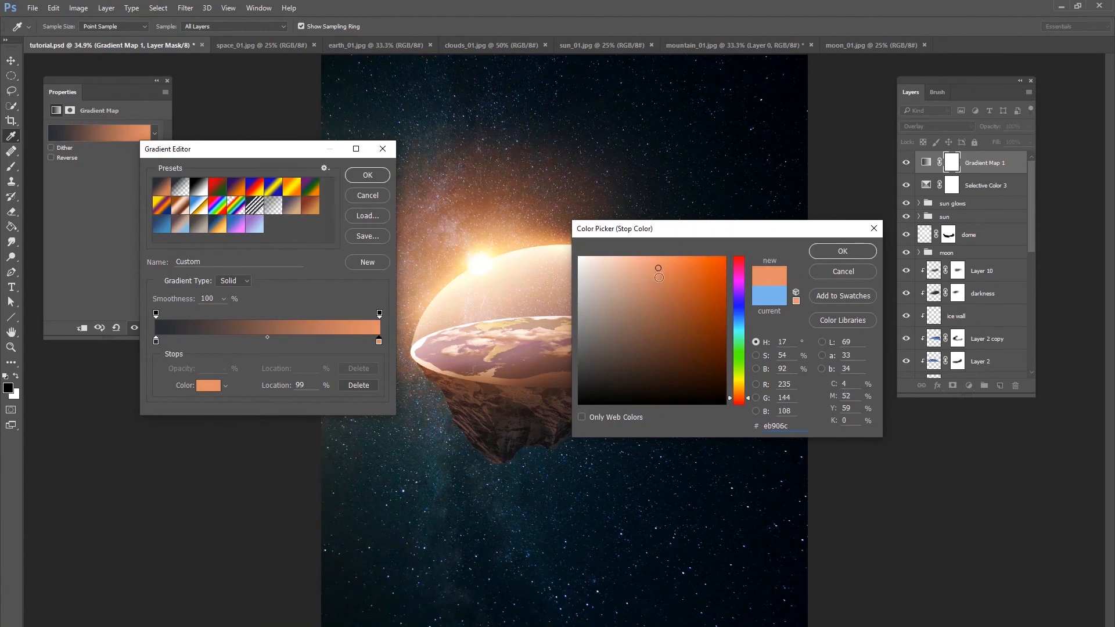
click(830, 253)
click(379, 174)
- Change the Gradient Map's dark-end stop to a deep blue near #216077
click(84, 135)
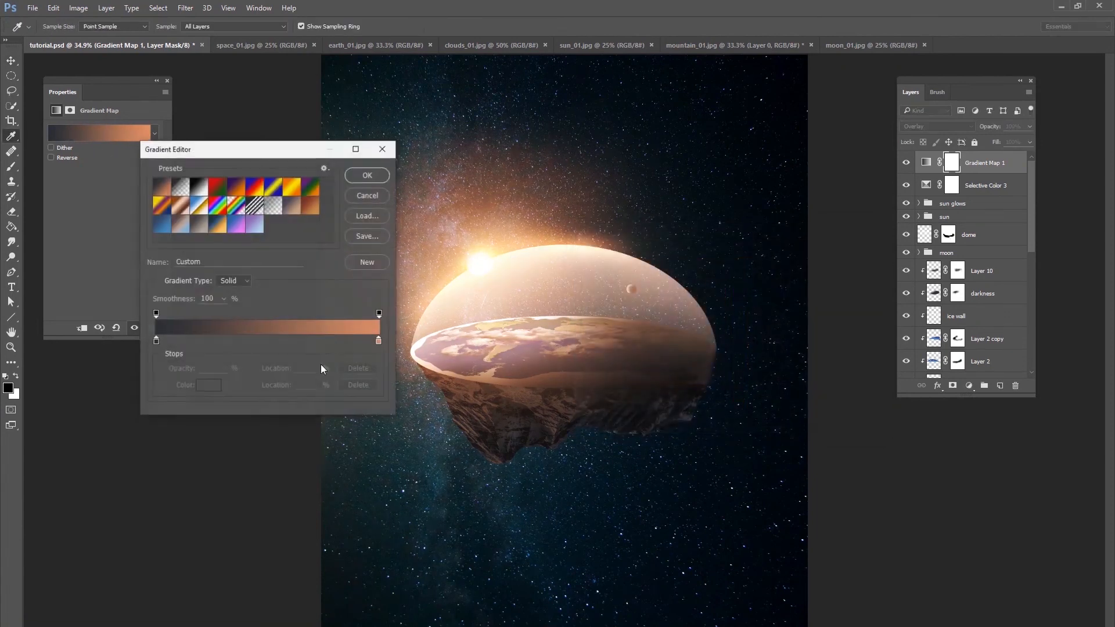
click(156, 341)
click(208, 385)
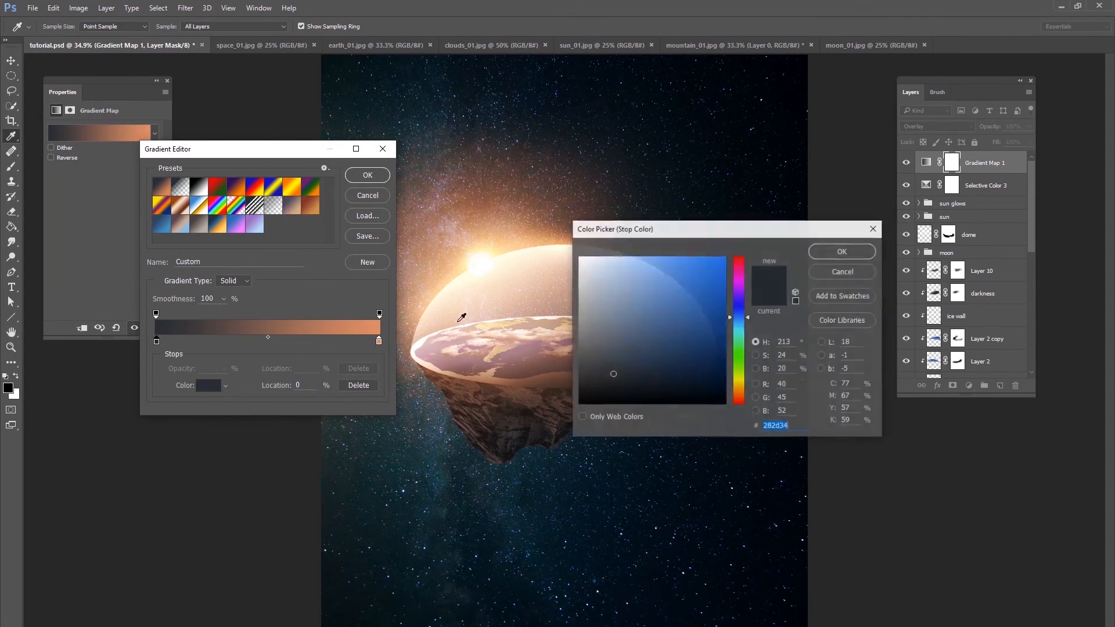
click(749, 324)
click(691, 314)
drag(686, 321, 678, 341)
click(684, 335)
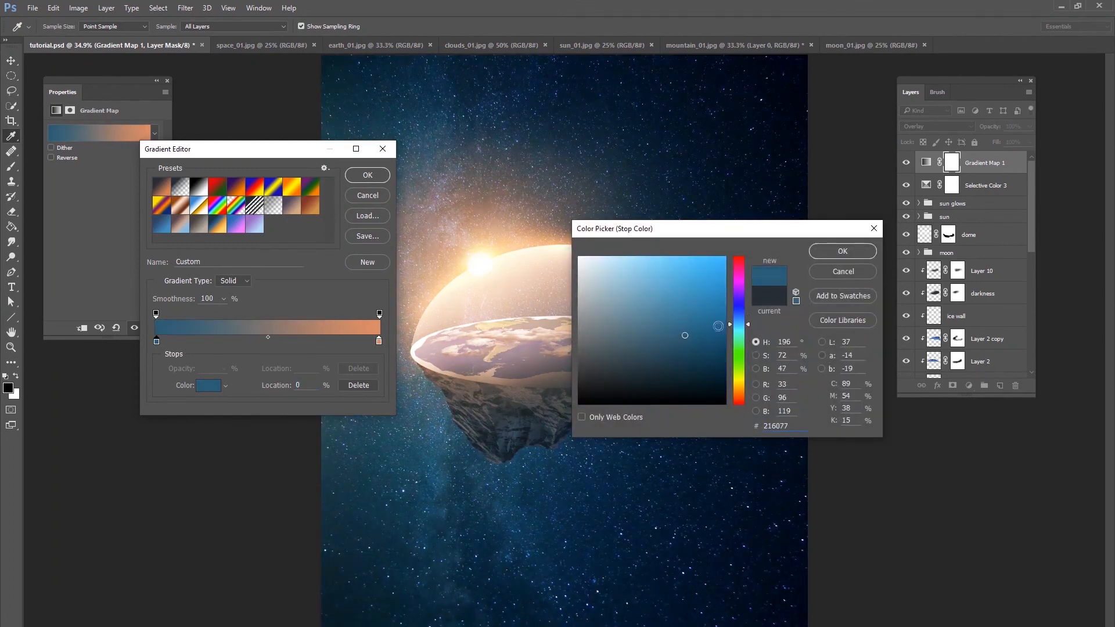
- Fine-tune the dark-end stop's blue hue, accept the gradient, and compare the image with and without the Gradient Map
click(745, 328)
click(740, 336)
drag(741, 335, 741, 323)
click(678, 330)
click(823, 251)
click(368, 175)
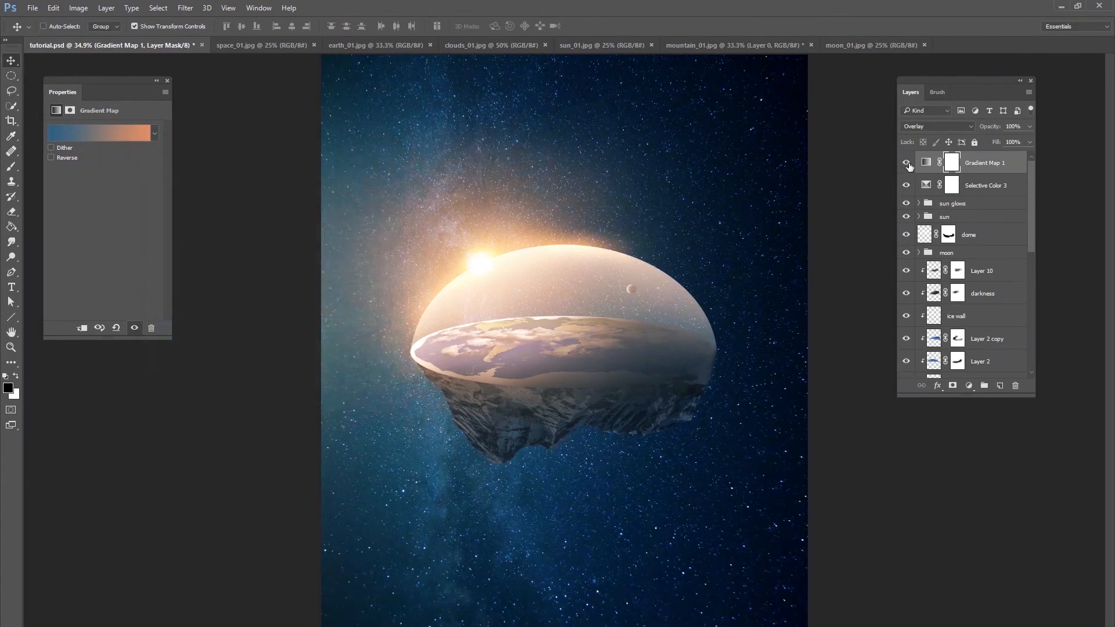
click(907, 164)
click(907, 163)
- Add a Levels adjustment directly above the space background layer and set its midtone input to 1.28
drag(1032, 247, 1028, 360)
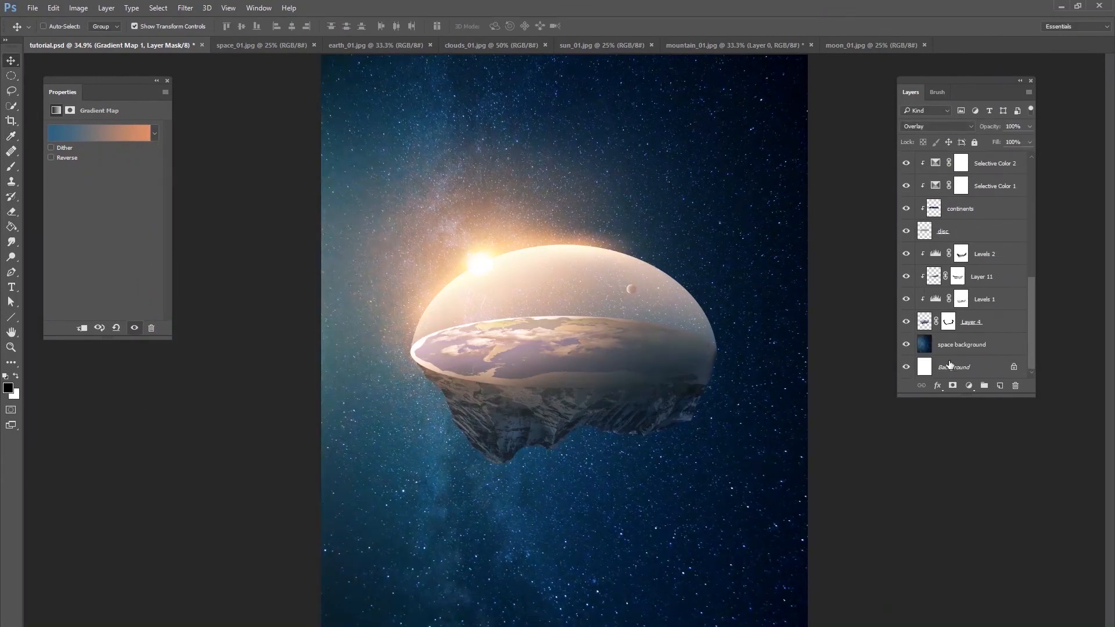
click(976, 344)
click(969, 386)
click(994, 455)
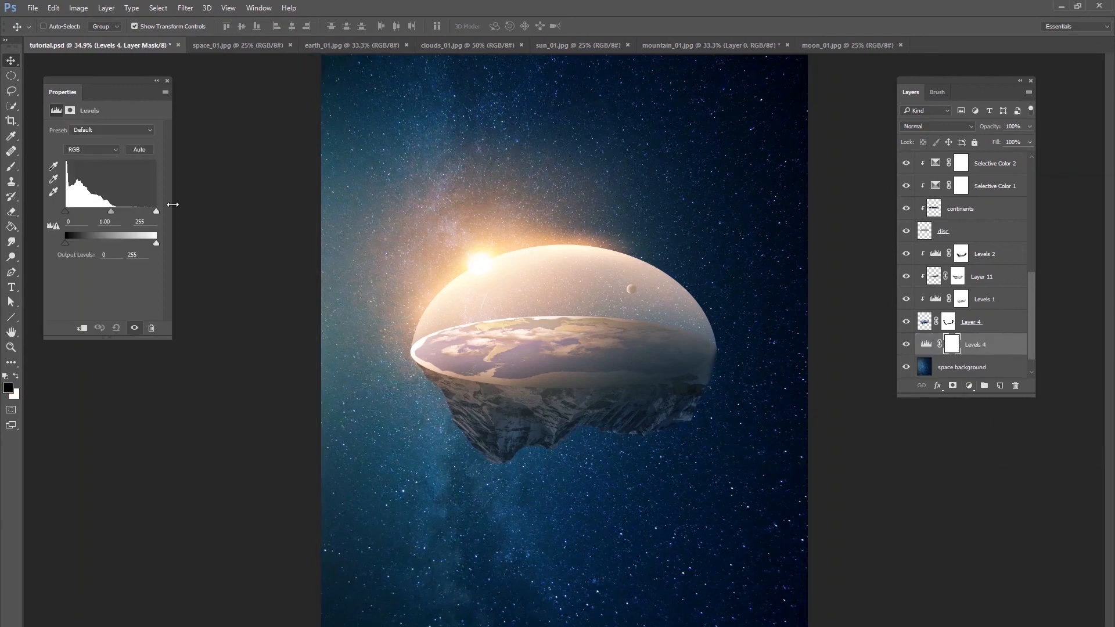
drag(107, 213, 137, 220)
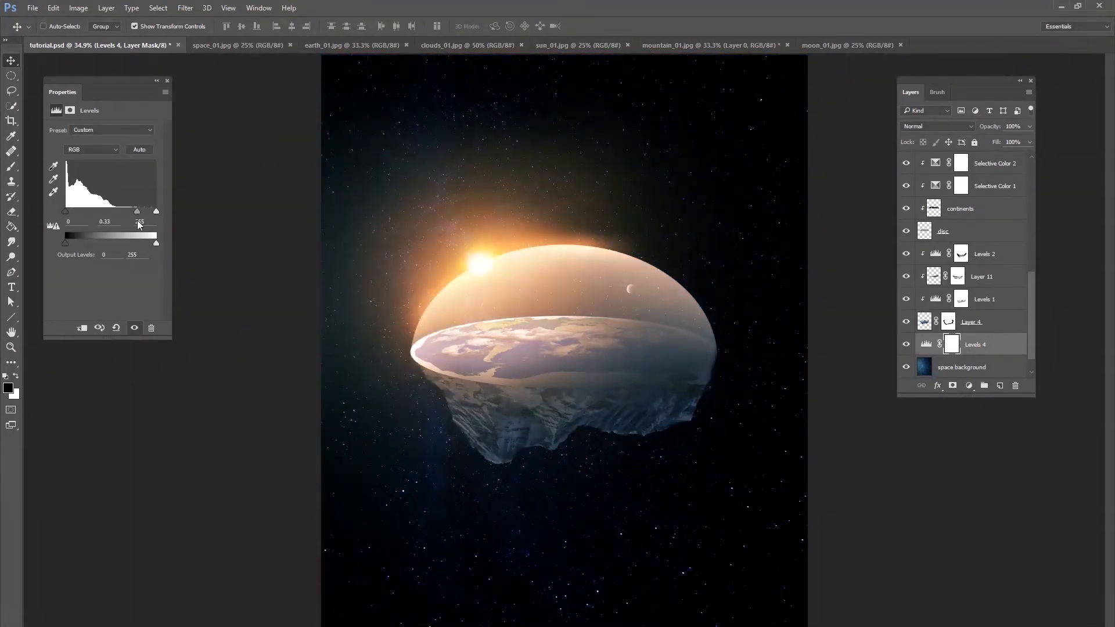
drag(135, 224, 105, 222)
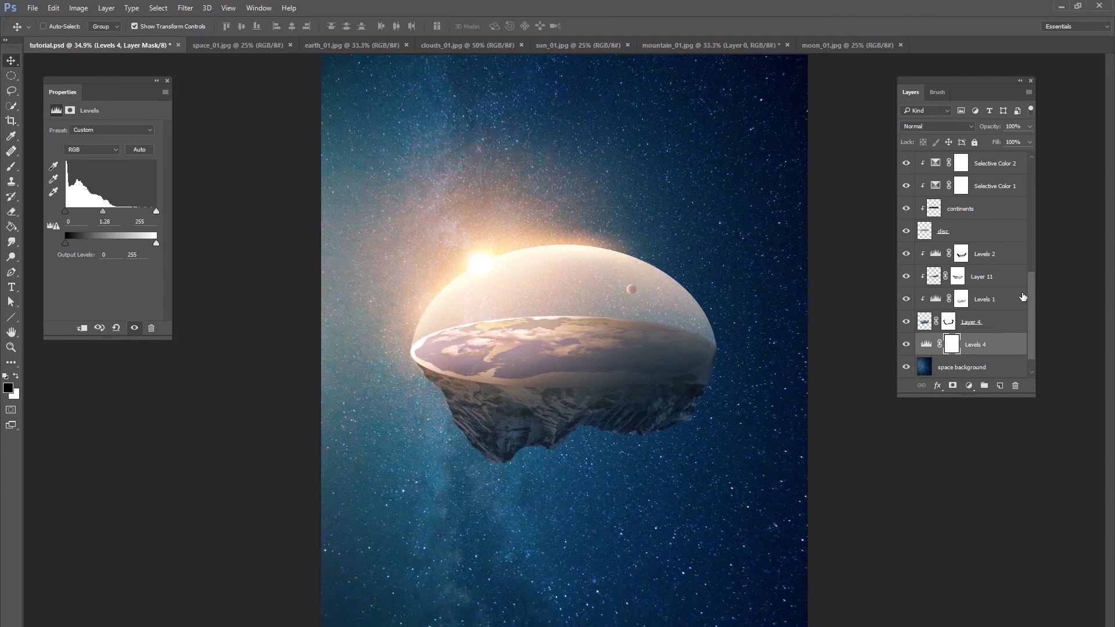
- Hide the Gradient Map 1 and Selective Color 3 adjustments to view the composite without its color grading
drag(1034, 285, 1040, 169)
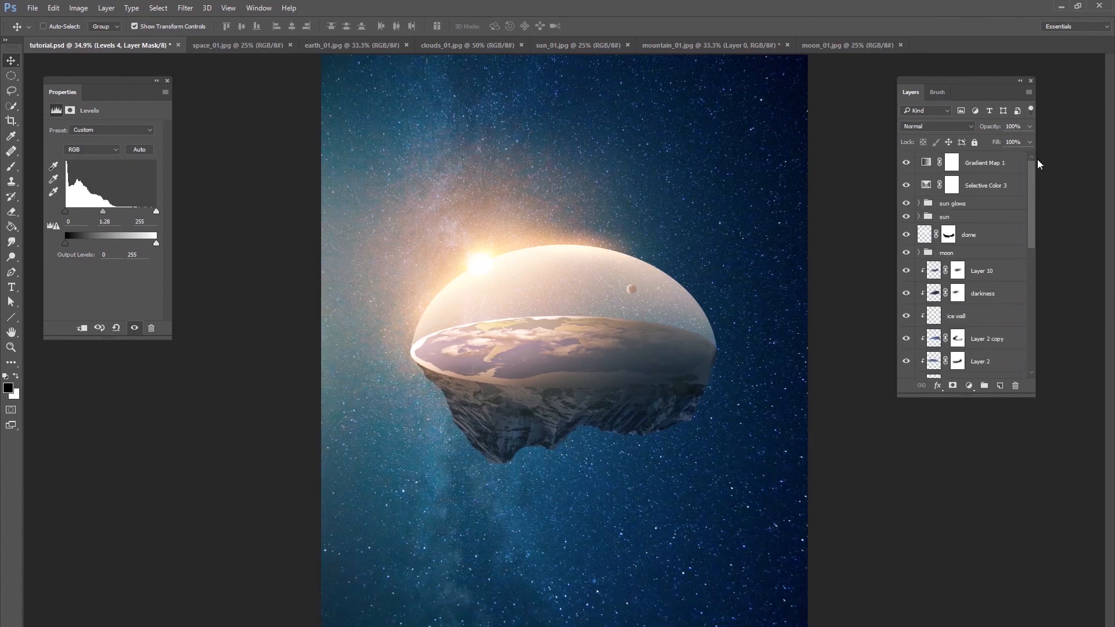
click(906, 162)
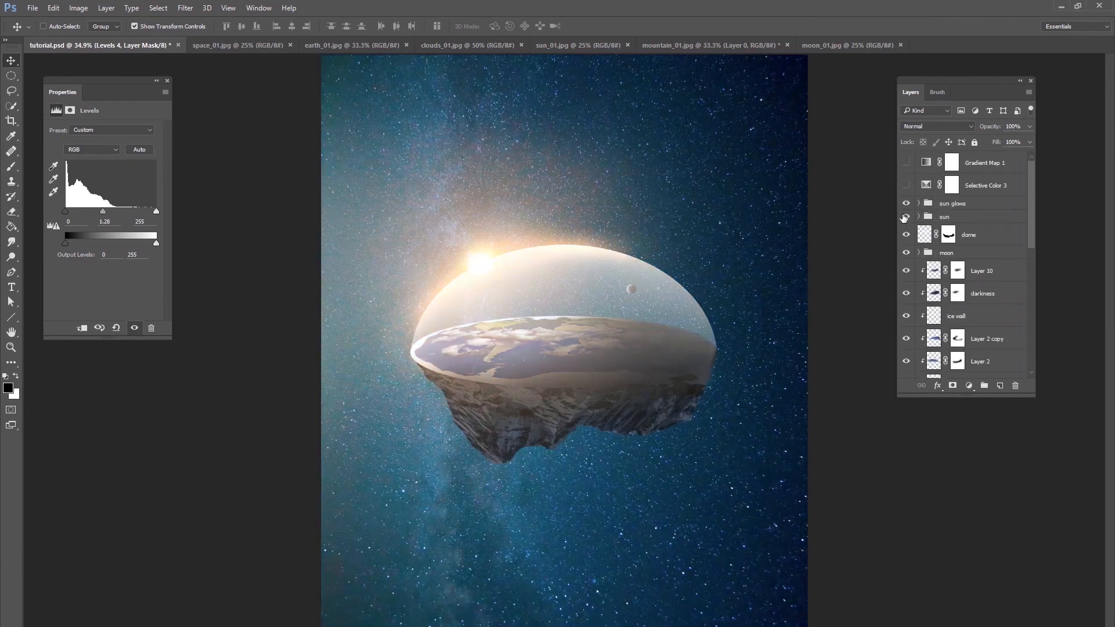